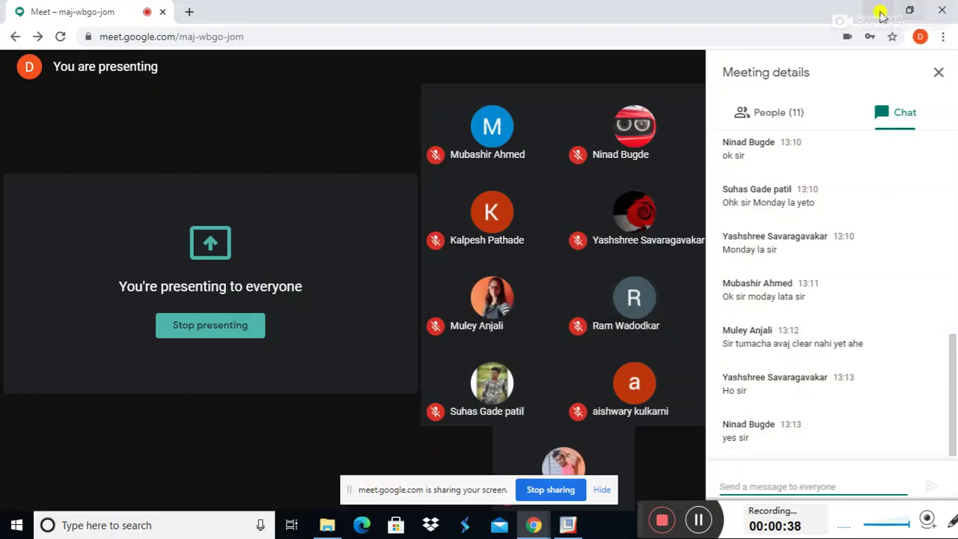
Switch to Pro/ENGINEER Wildfire 4.0, look over its start page, and collapse the embedded browser to reveal the graphics area.
click(876, 10)
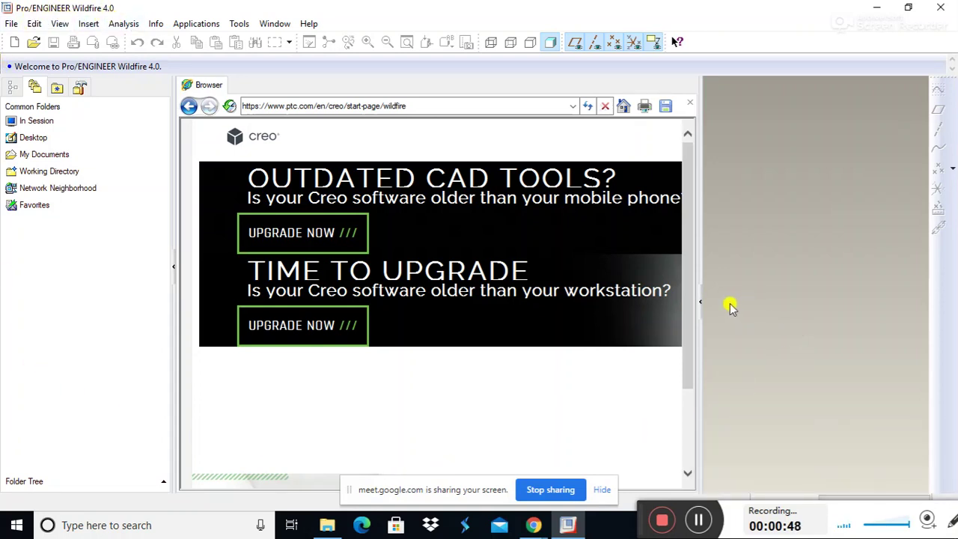
scroll(411, 188, down, 1)
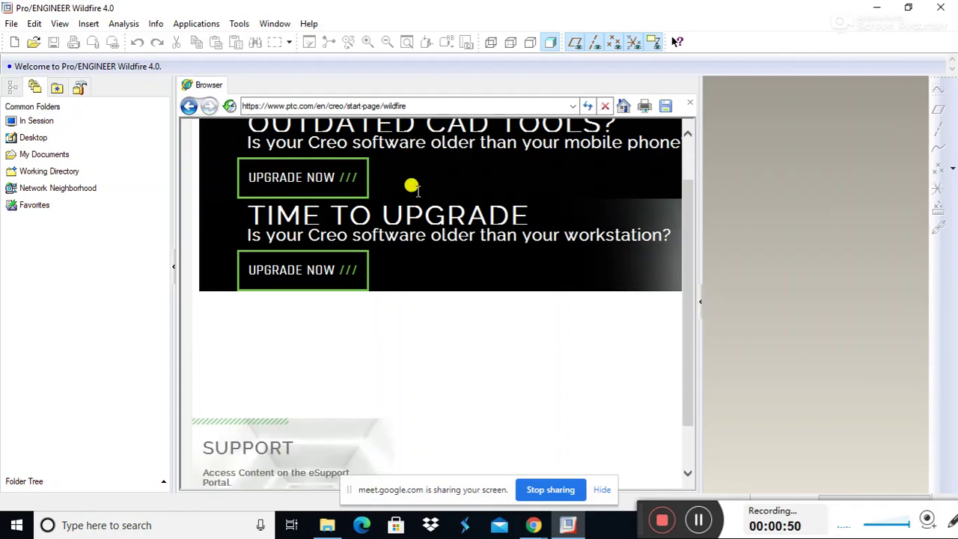
scroll(404, 209, down, 1)
scroll(389, 243, up, 2)
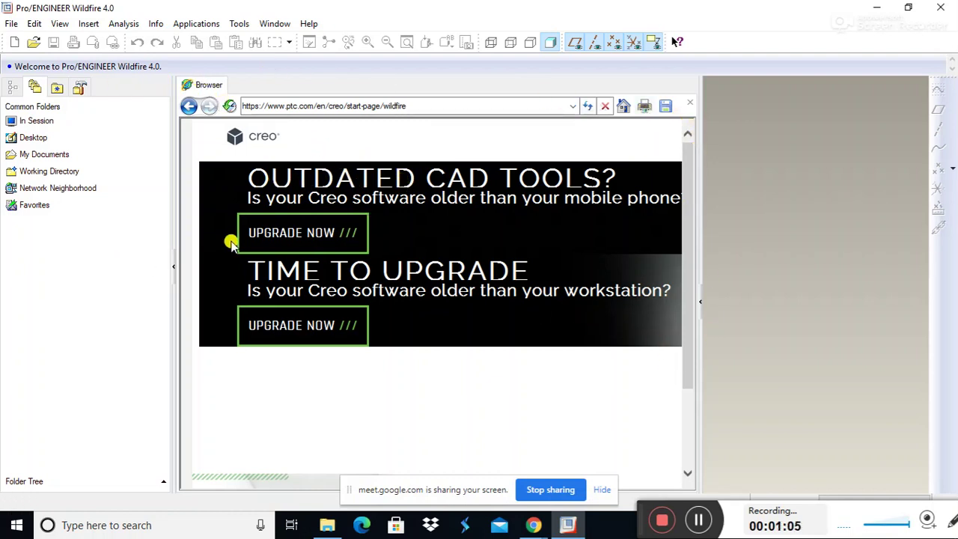
scroll(329, 243, down, 3)
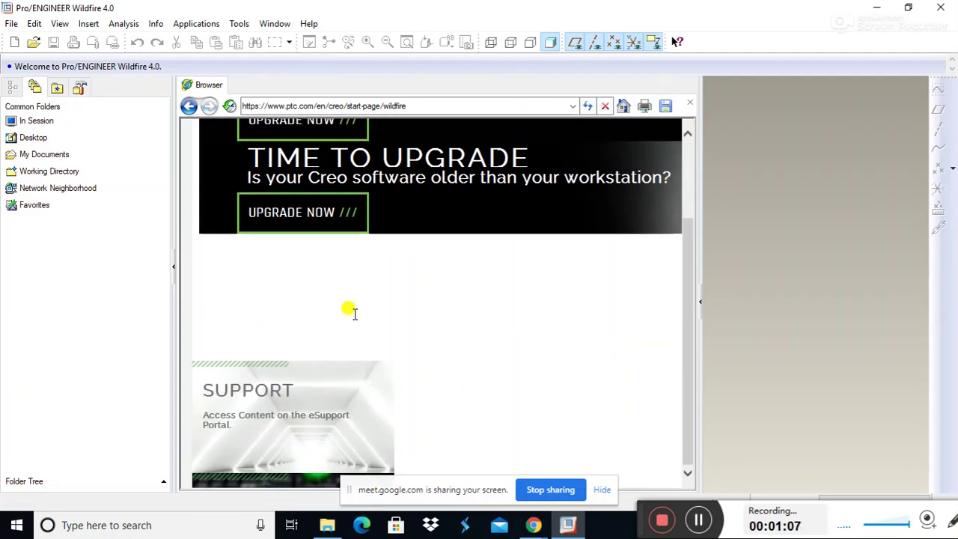
scroll(428, 367, up, 3)
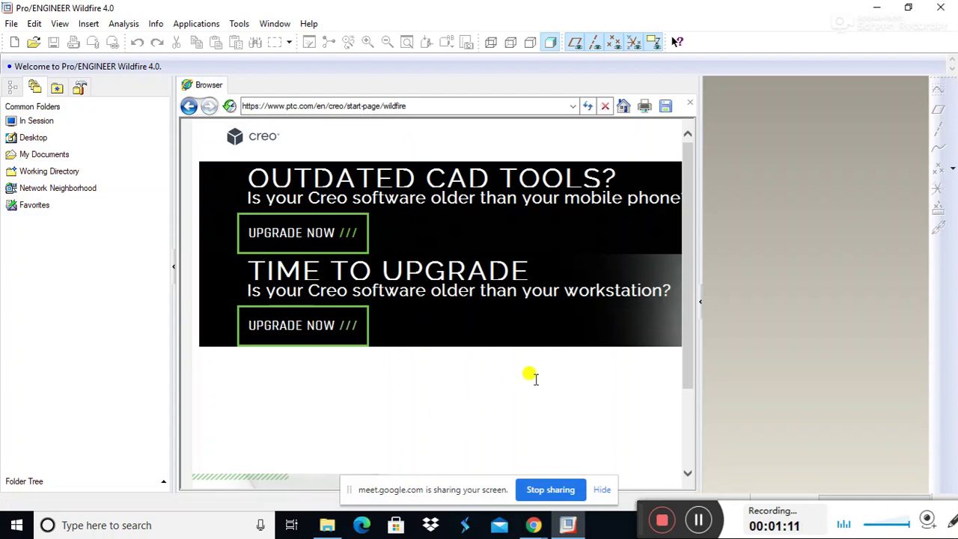
click(701, 305)
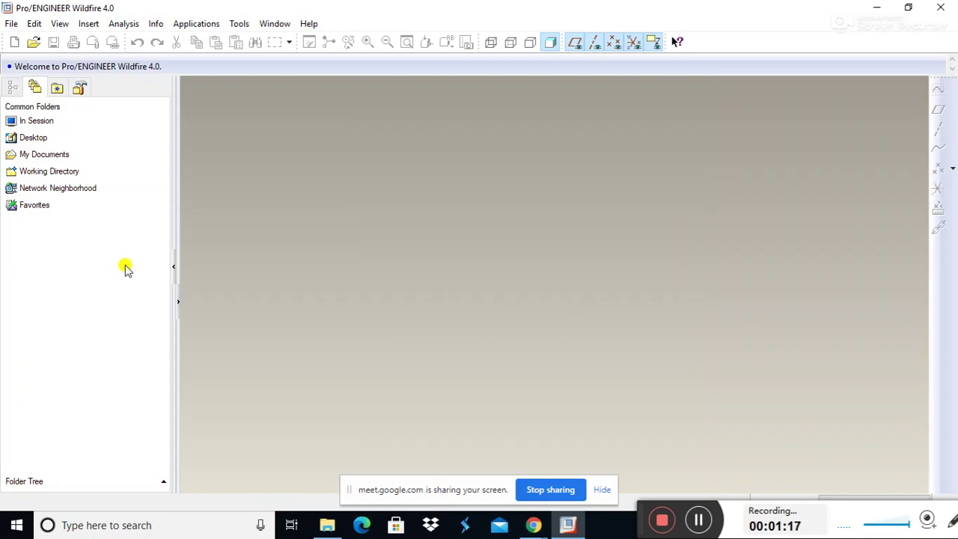
Collapse the folder navigator and expand it again.
click(173, 271)
click(3, 264)
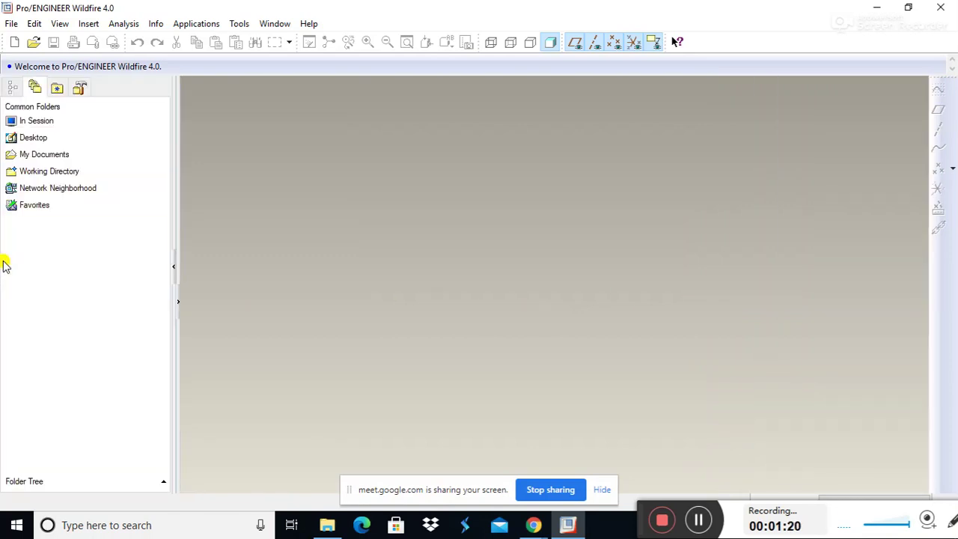
click(174, 269)
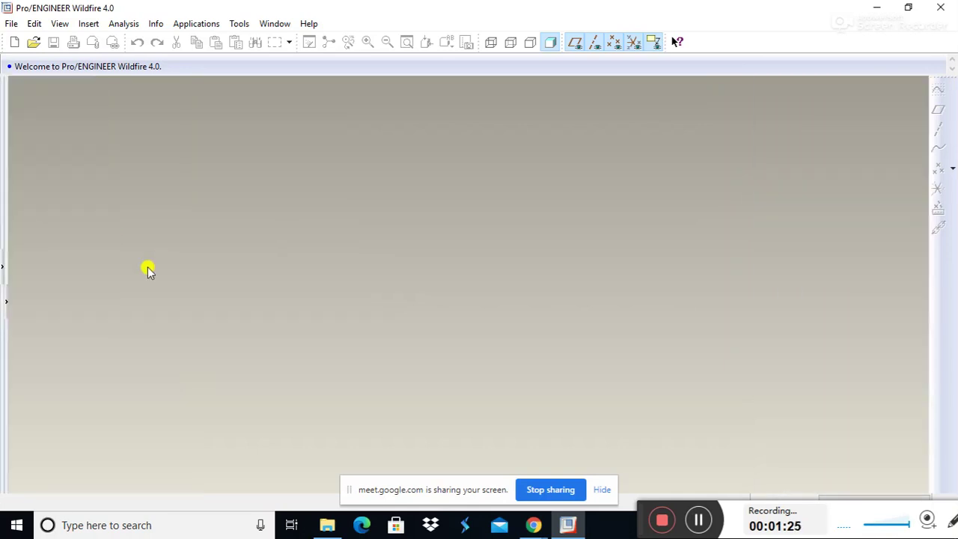
click(4, 273)
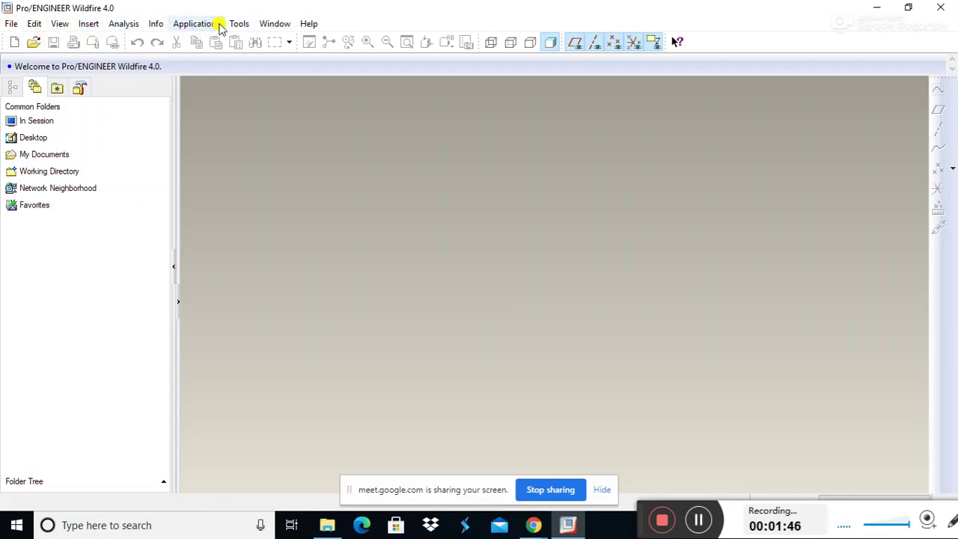
Examine the available Help, File and Edit commands, including those for creating and opening objects.
click(315, 22)
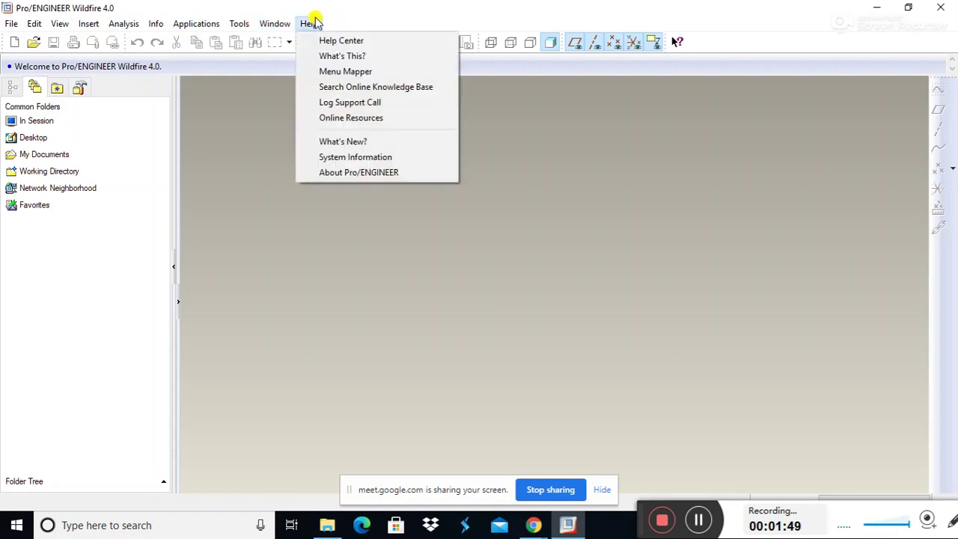
click(223, 109)
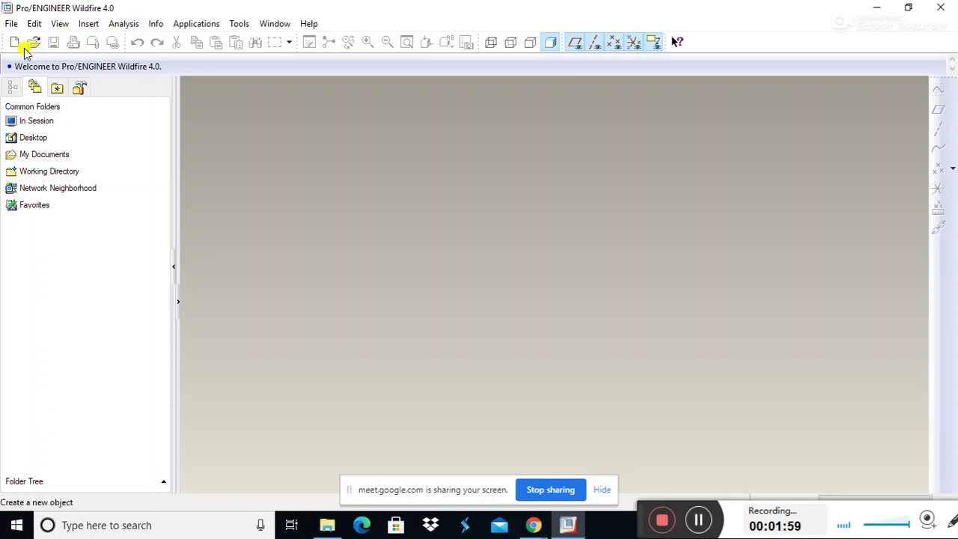
click(12, 23)
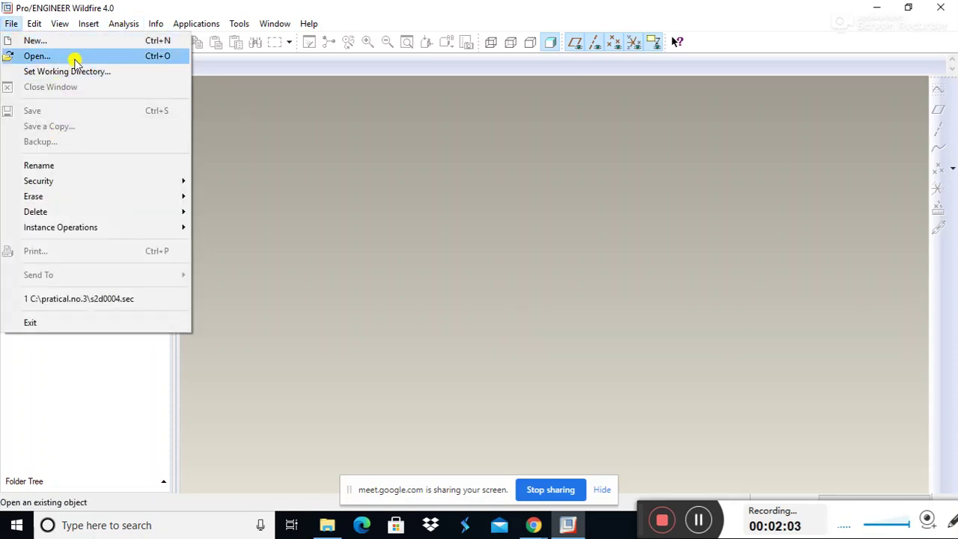
click(263, 158)
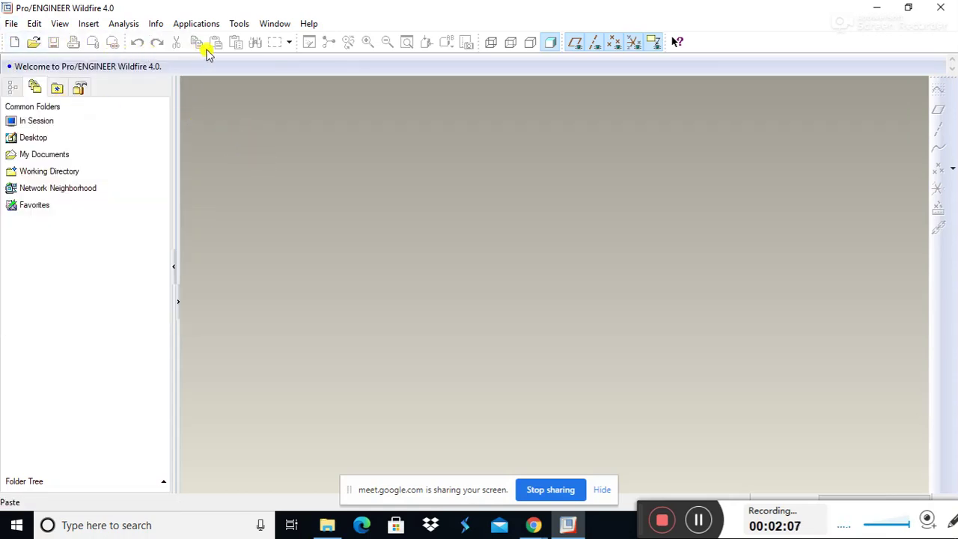
click(35, 23)
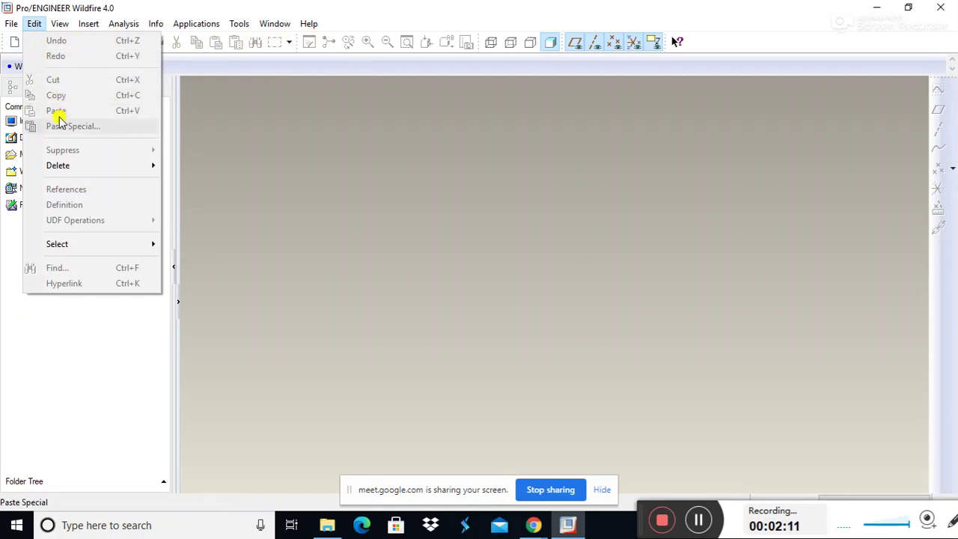
click(168, 117)
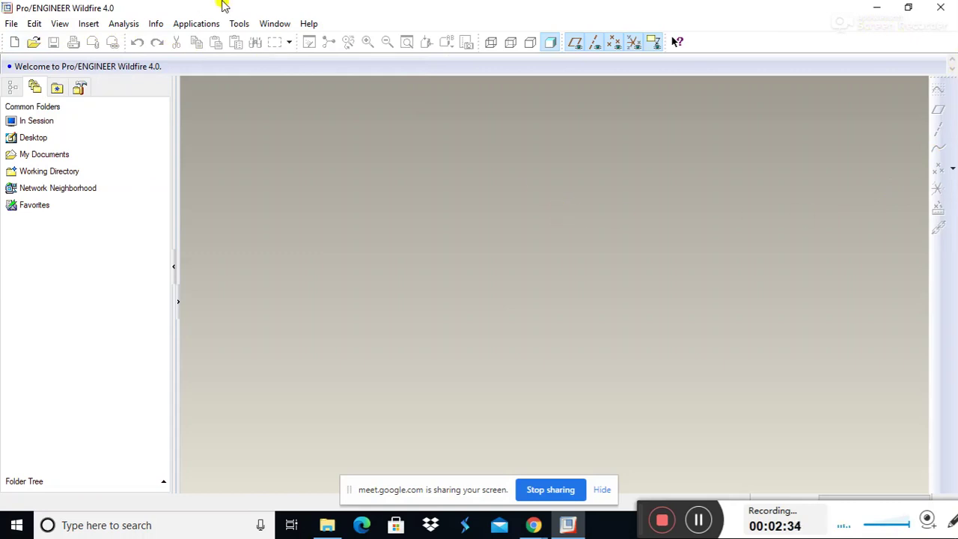
click(11, 23)
mouse_move(30, 28)
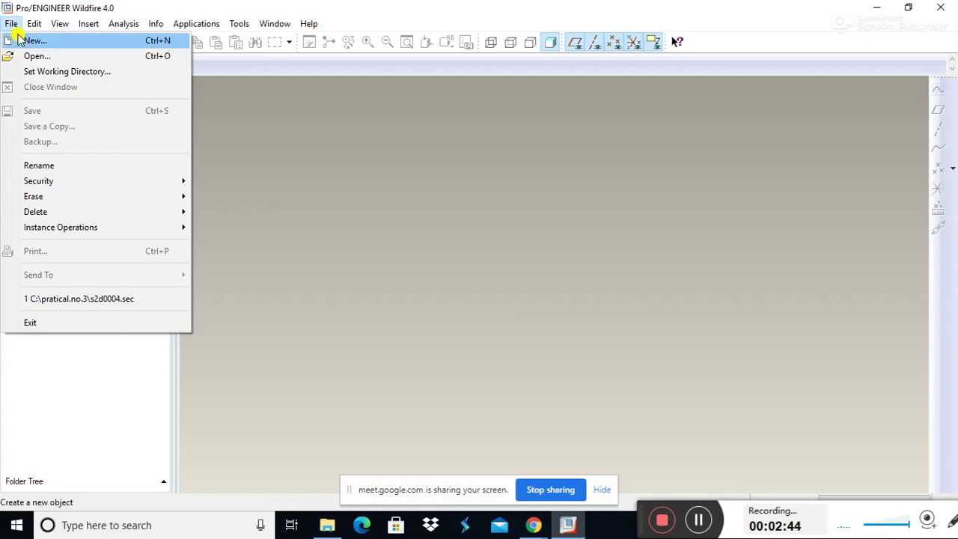
click(254, 130)
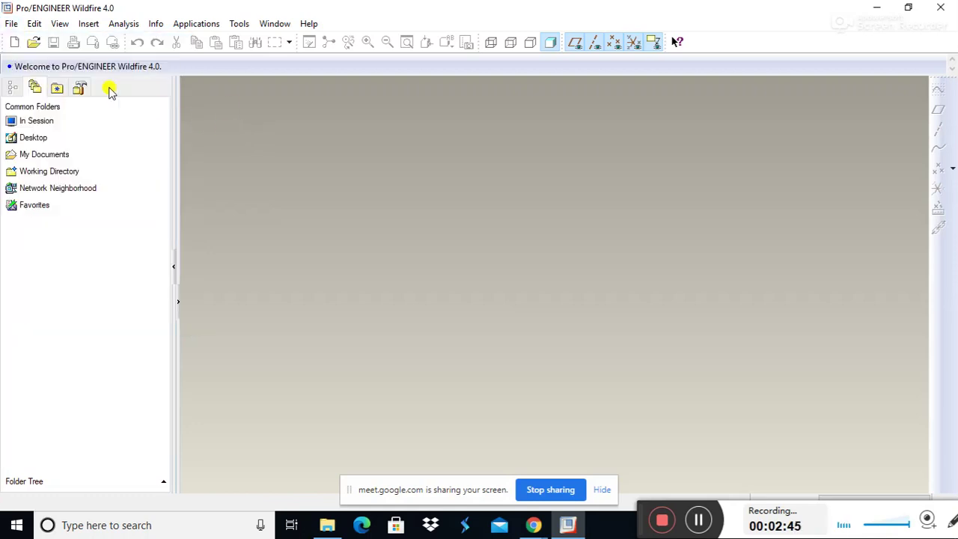
click(12, 23)
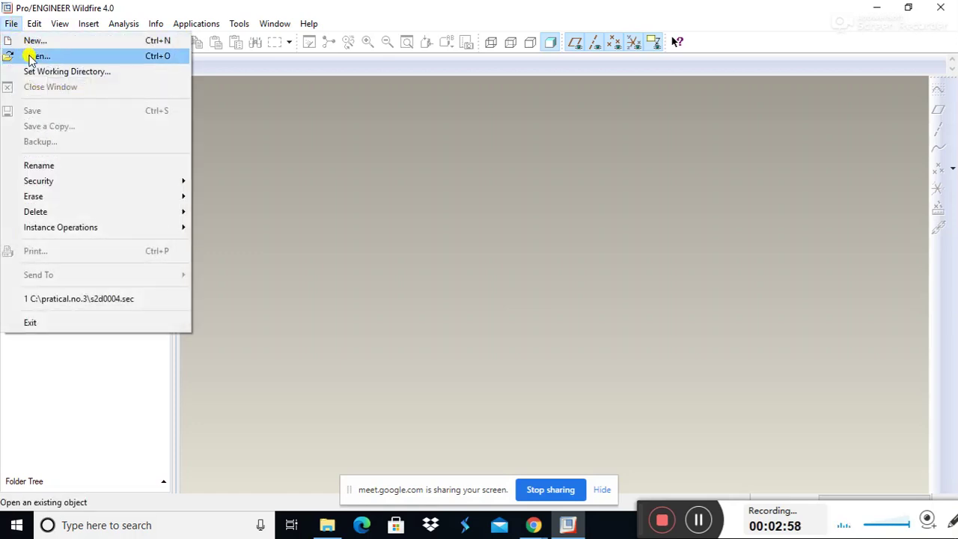
click(252, 117)
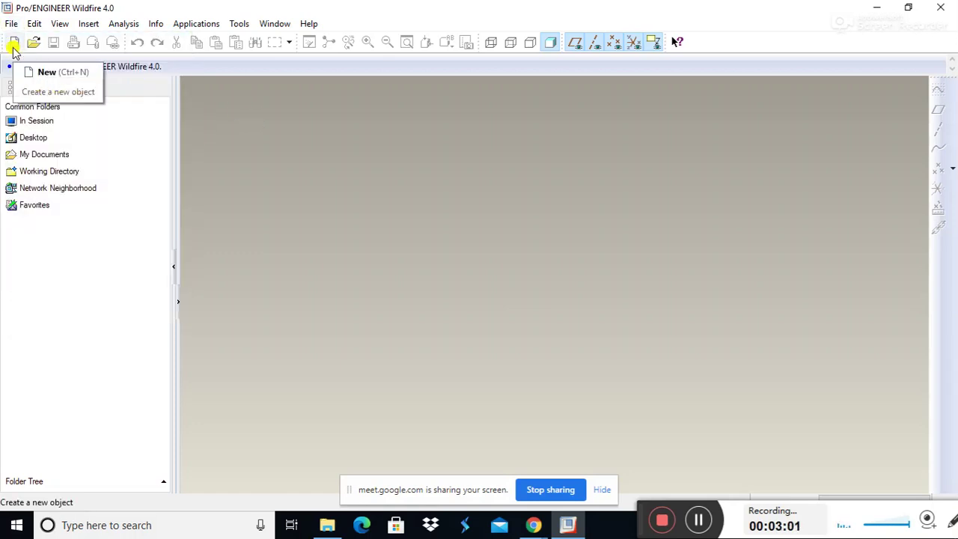
Create a new object of type Sketch named S1.
click(14, 43)
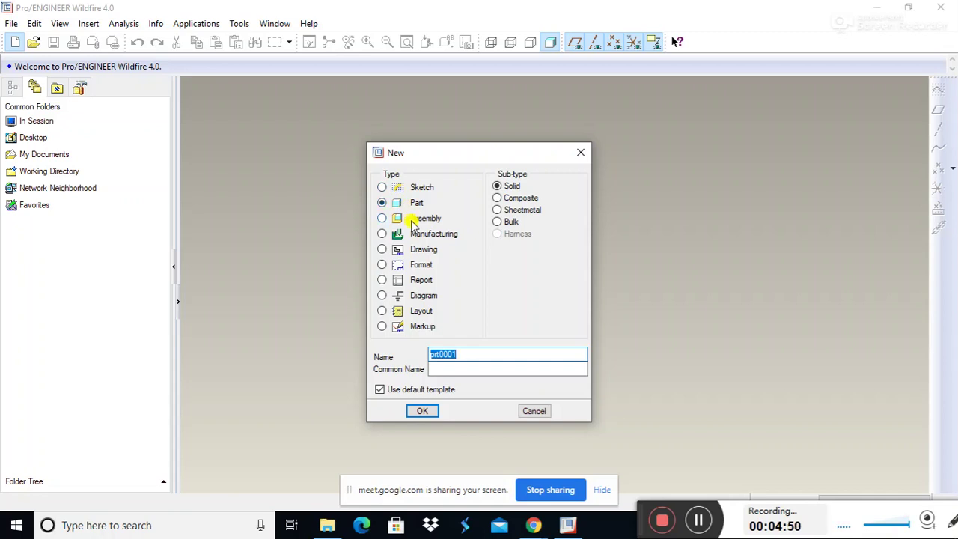
click(381, 187)
text(S1)
key(Return)
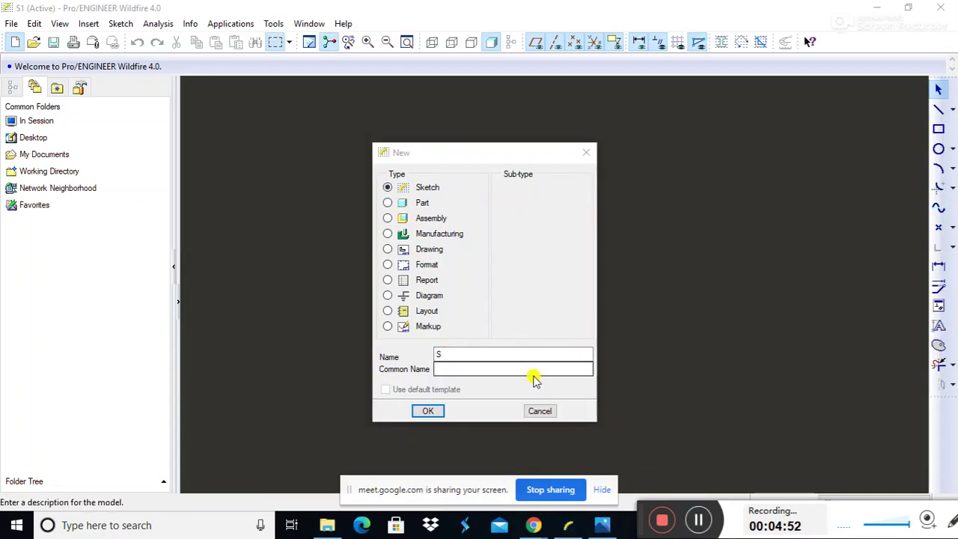
Create a second new object of type Sketch named S2.
click(440, 352)
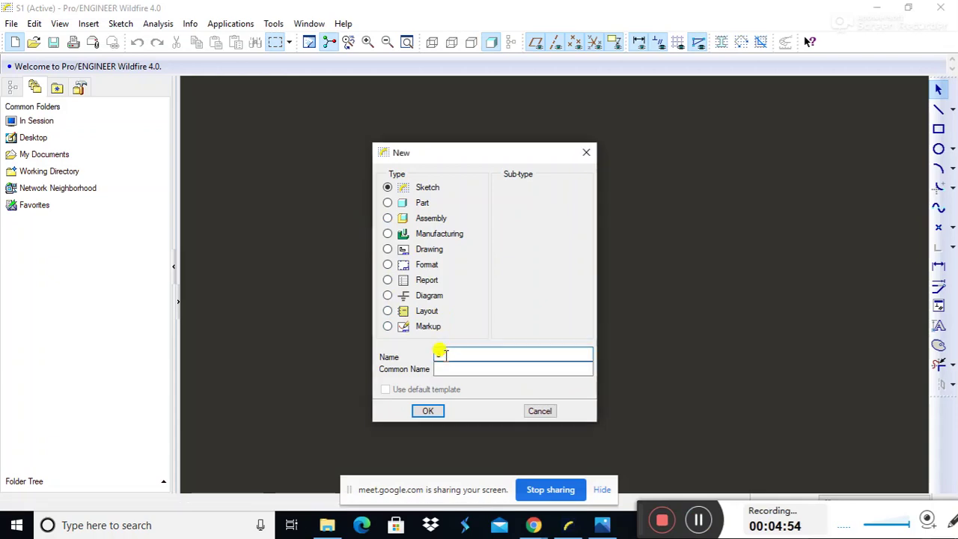
text(S2)
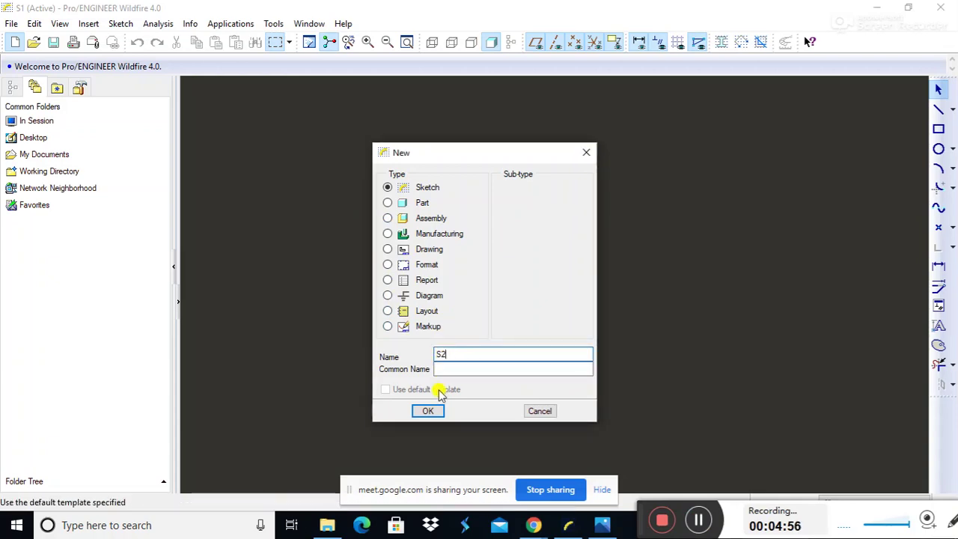
click(421, 410)
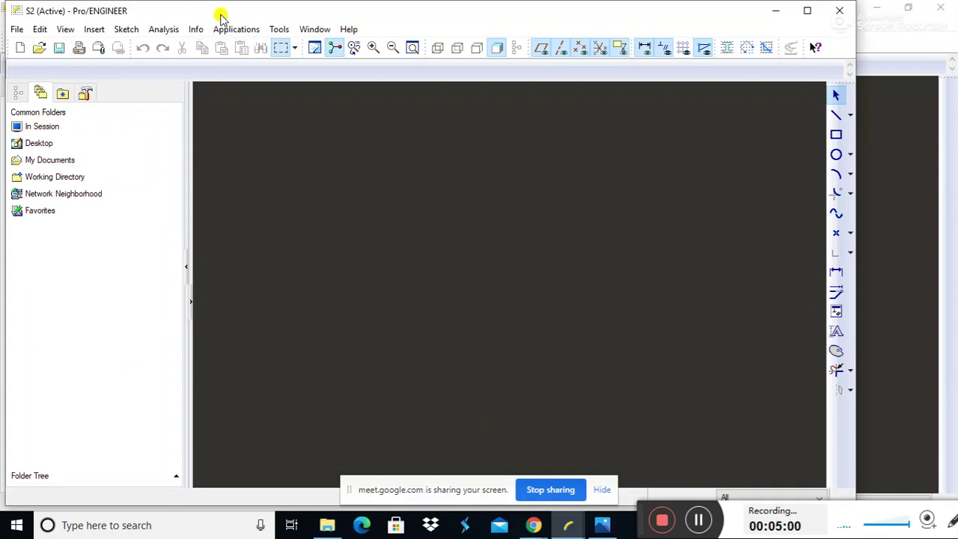
Maximize the S2 sketch window and switch to the S1.SEC window.
drag(220, 13, 235, 71)
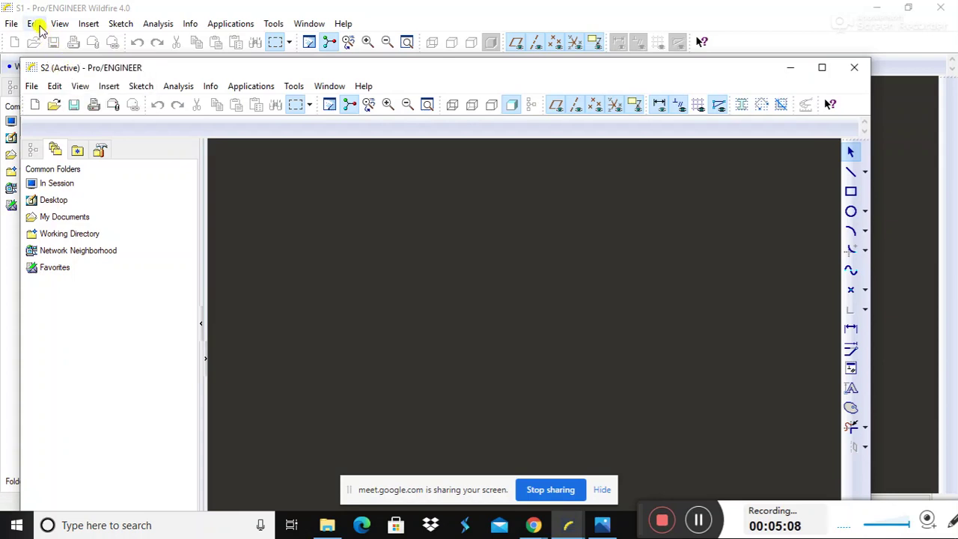
double_click(153, 69)
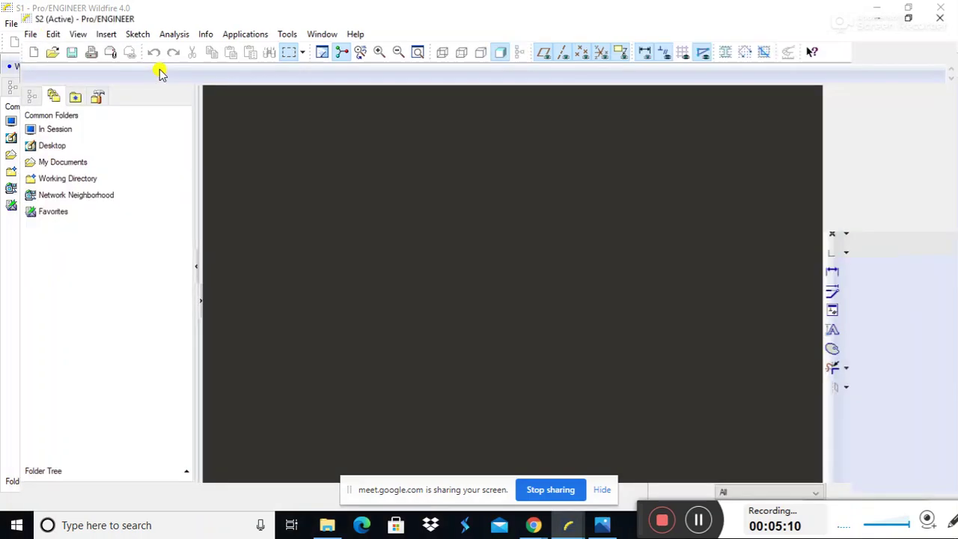
click(323, 24)
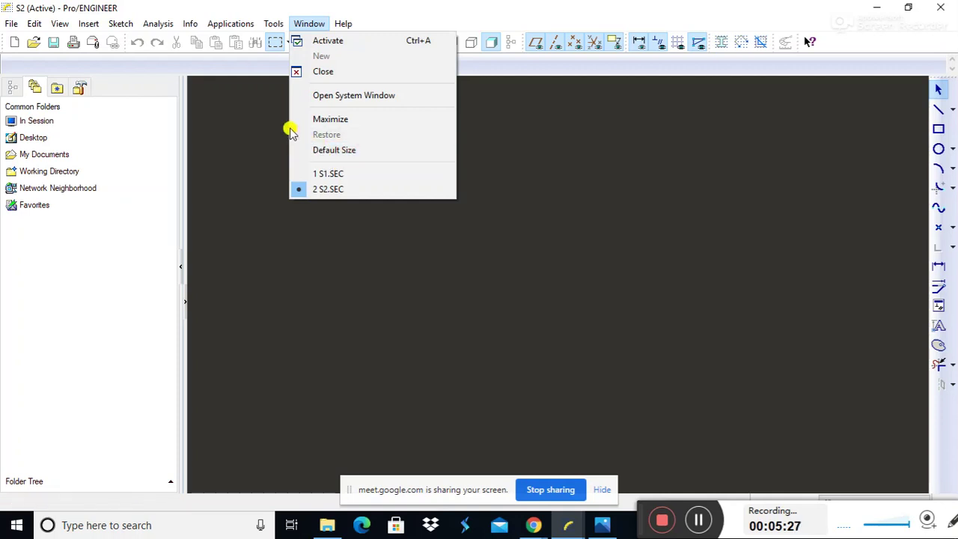
click(325, 173)
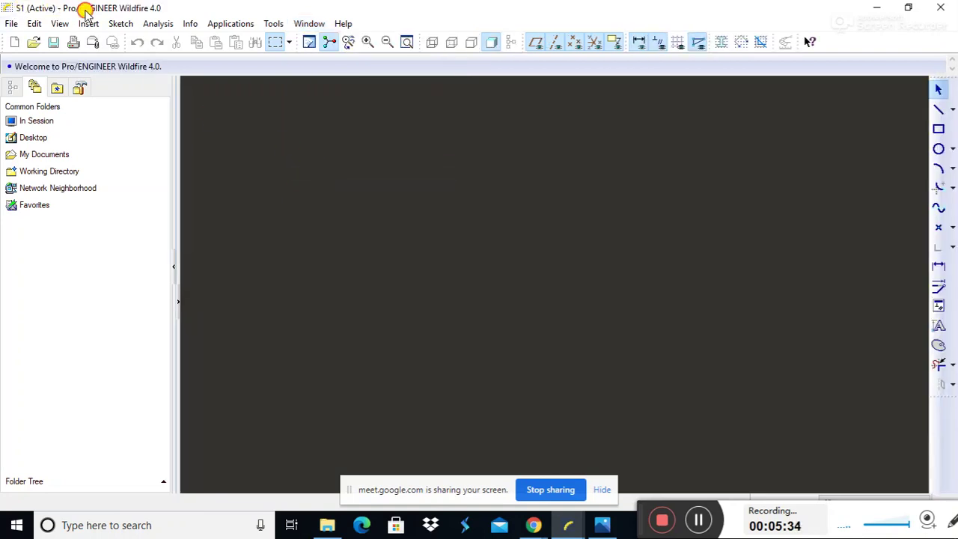
Minimize the S2 window behind S1 and return the S1 window to full screen.
drag(86, 11, 85, 120)
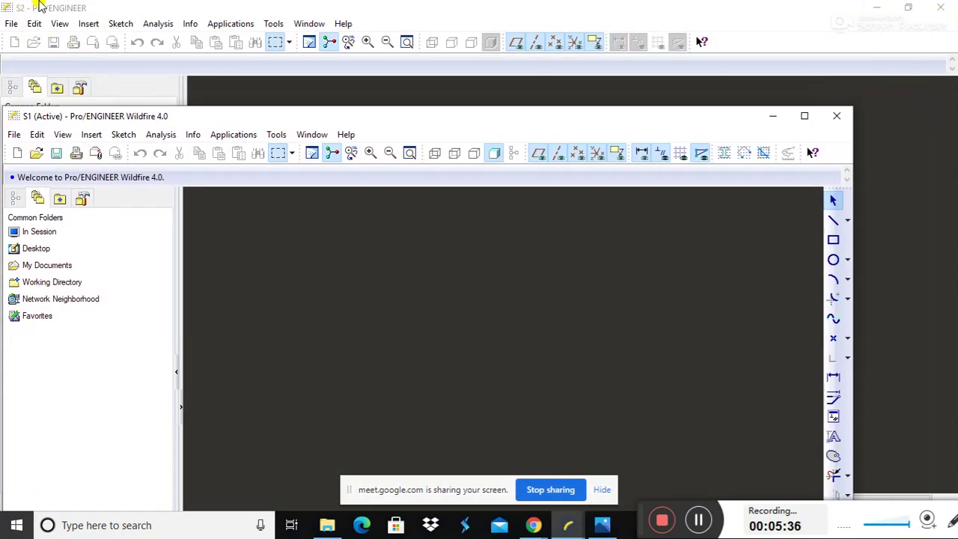
click(905, 8)
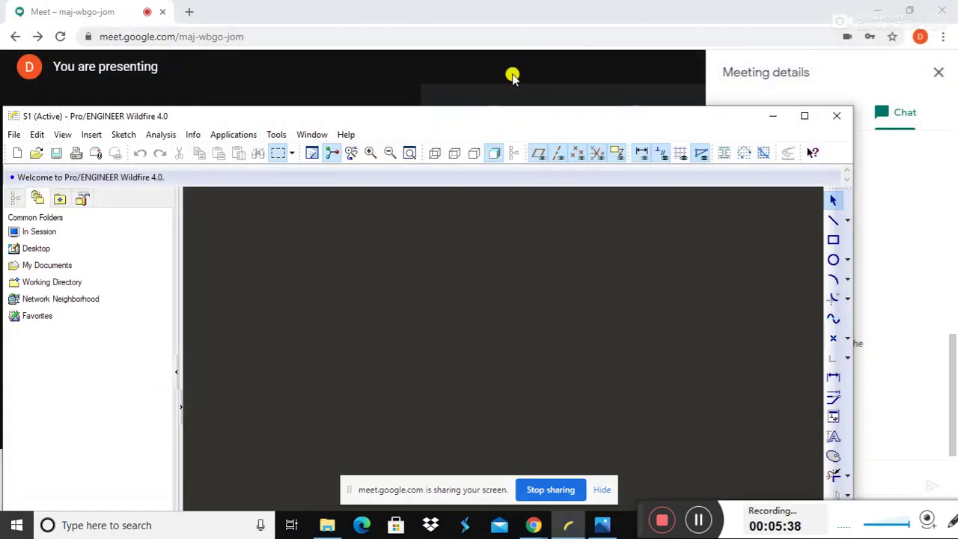
drag(477, 118, 483, 18)
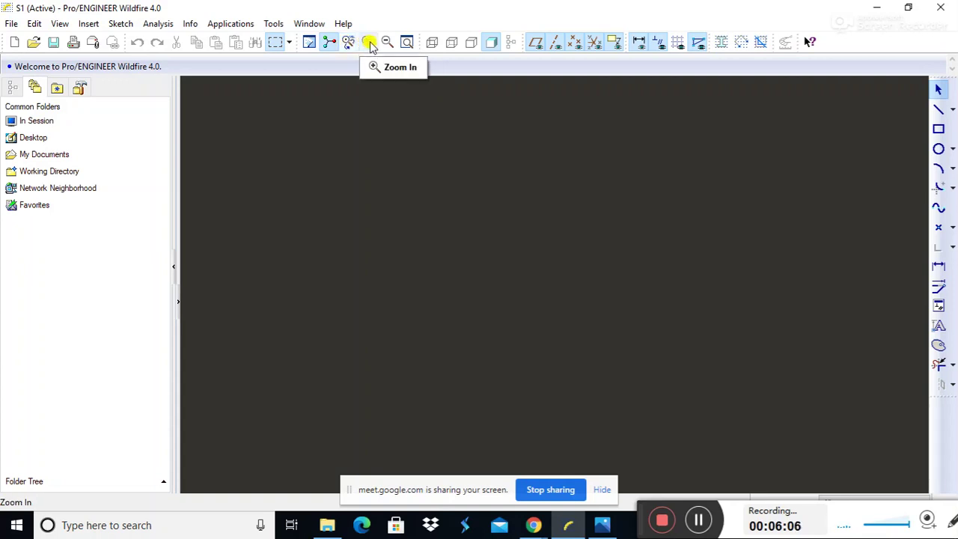
Zoom in on several rectangular areas of the empty S1 sketch using the Zoom In tool.
click(369, 43)
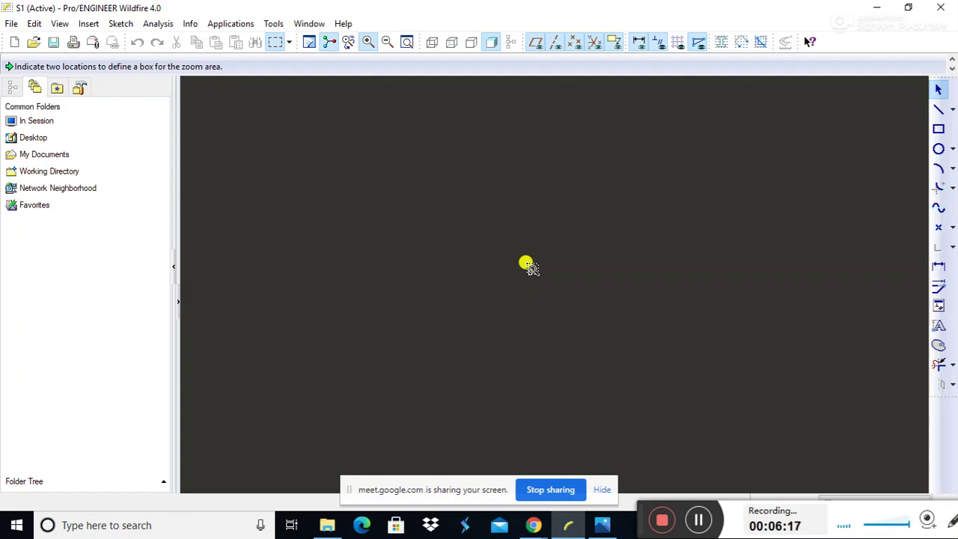
click(528, 269)
click(241, 176)
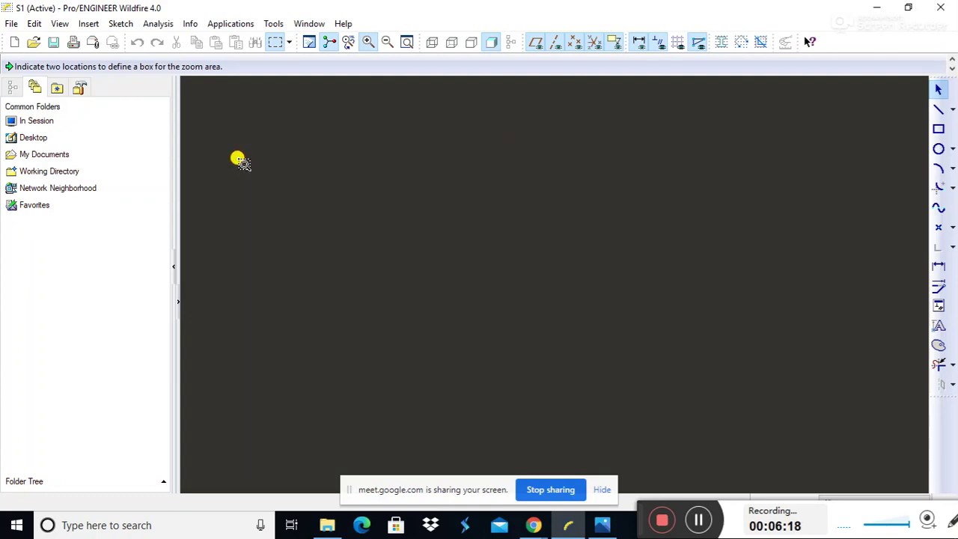
click(410, 182)
click(765, 392)
click(314, 166)
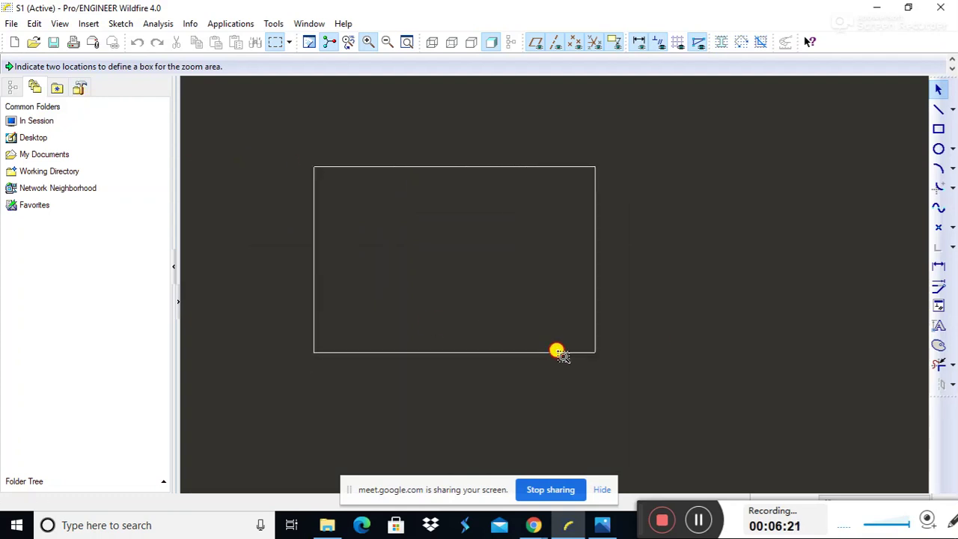
click(889, 403)
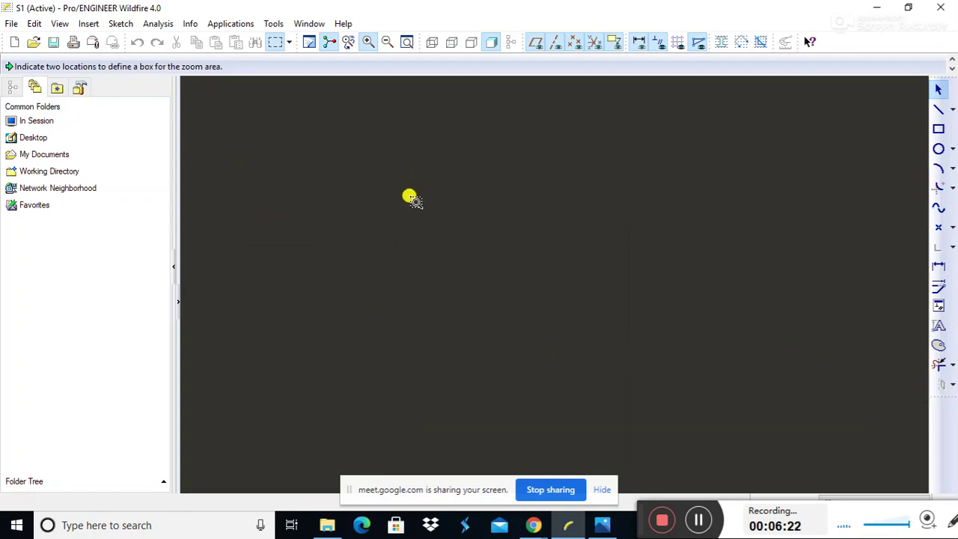
Box several more areas of the empty sketch with the Zoom In tool to magnify the view further.
click(365, 44)
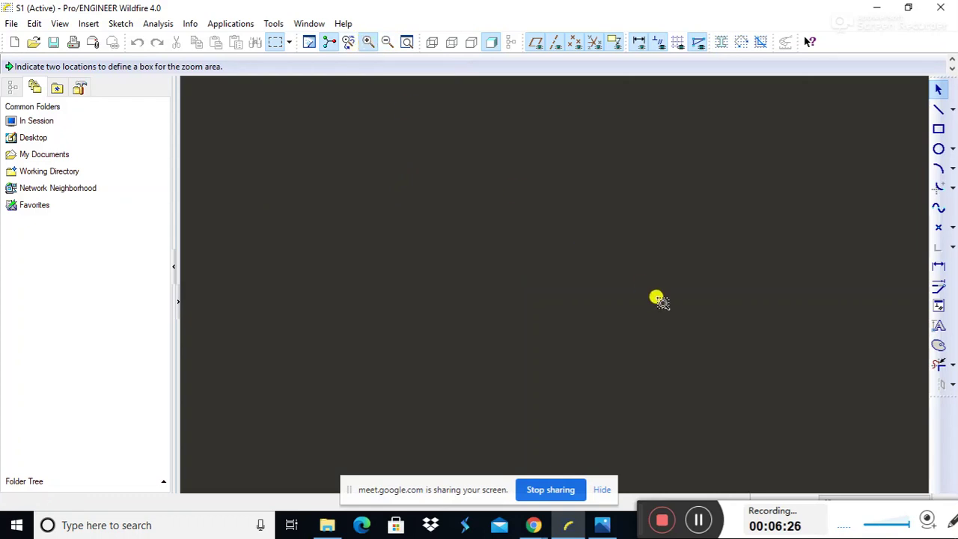
click(381, 151)
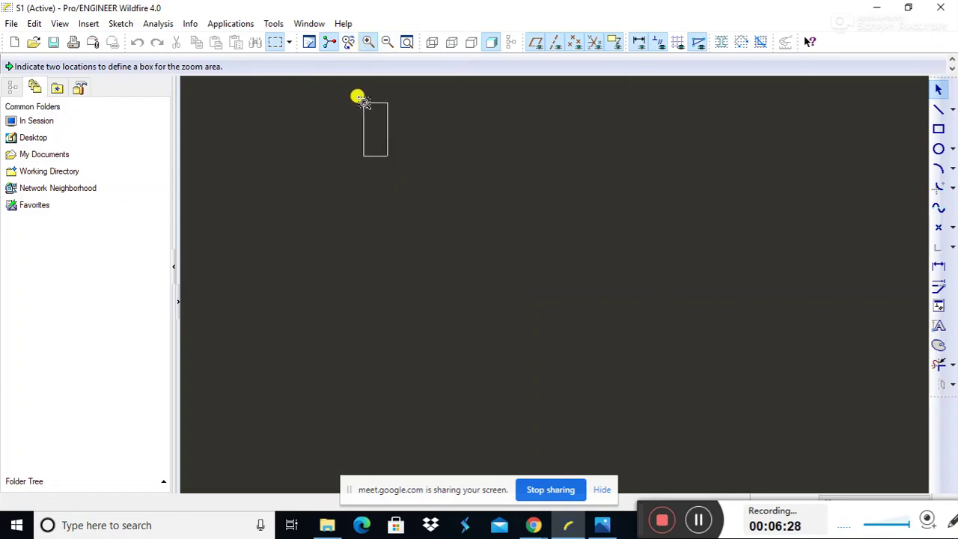
click(359, 97)
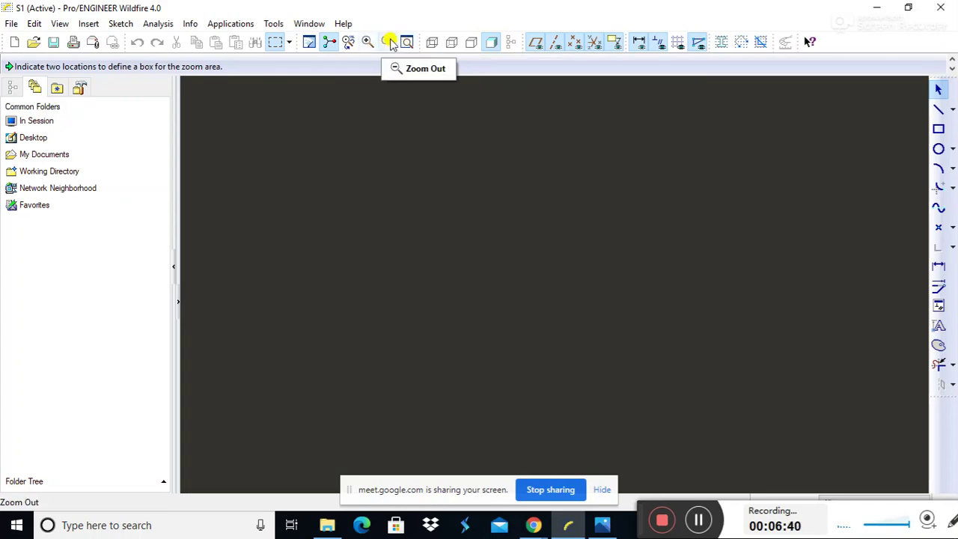
click(402, 175)
click(684, 492)
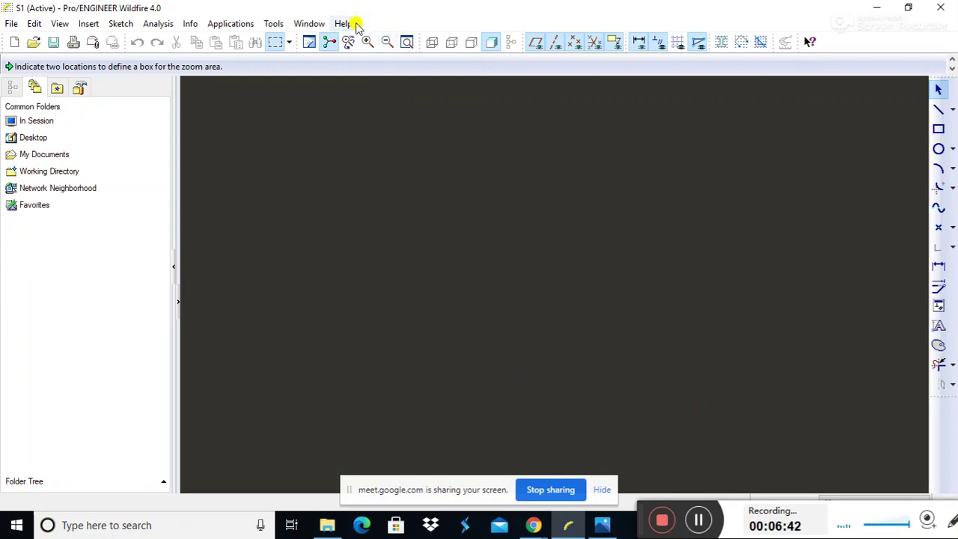
click(398, 155)
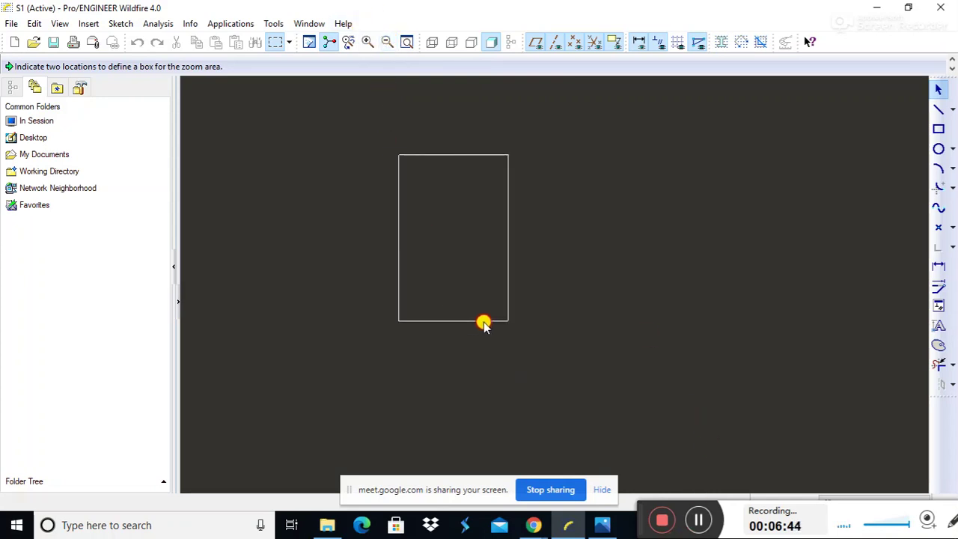
click(778, 409)
click(359, 161)
click(538, 400)
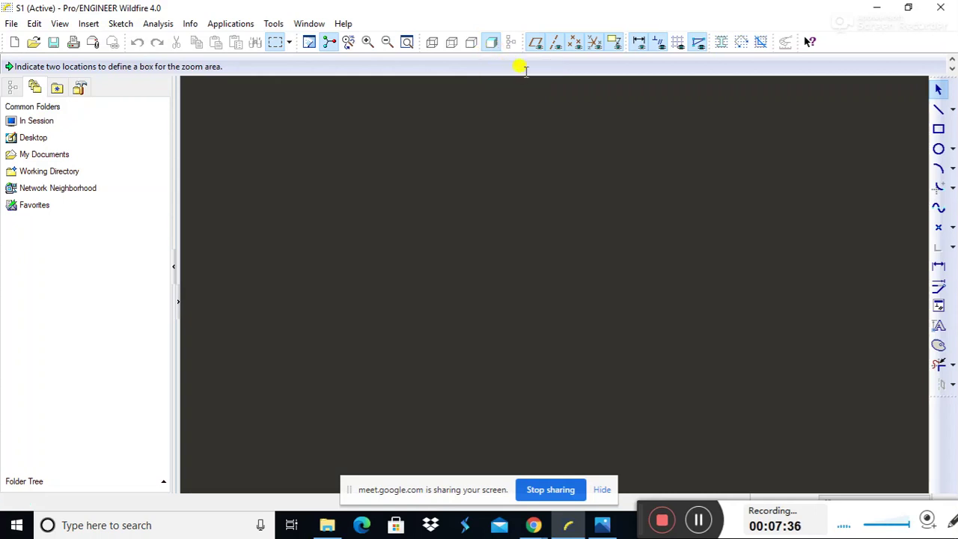
Toggle the datum plane display on and off, leaving it off, and turn off the axis display.
click(536, 43)
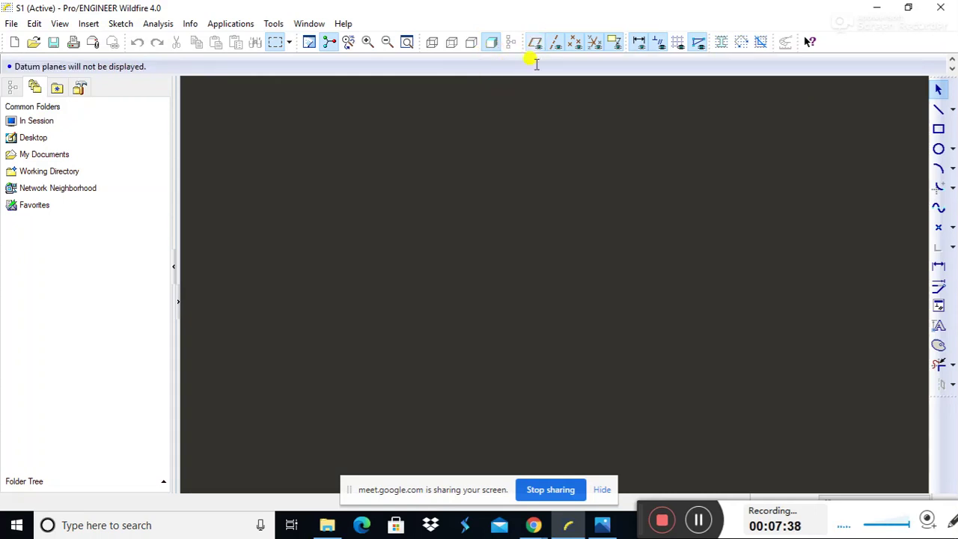
click(535, 43)
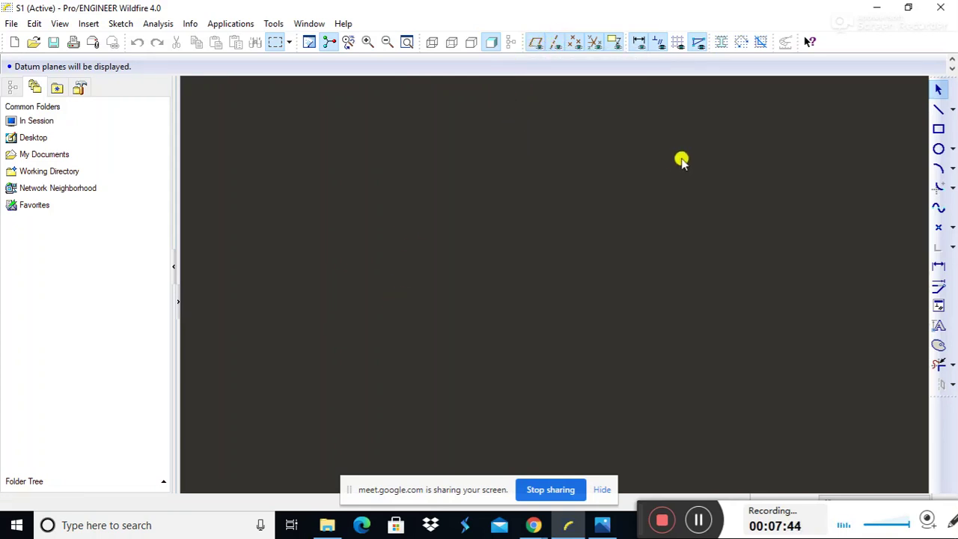
click(536, 45)
click(550, 45)
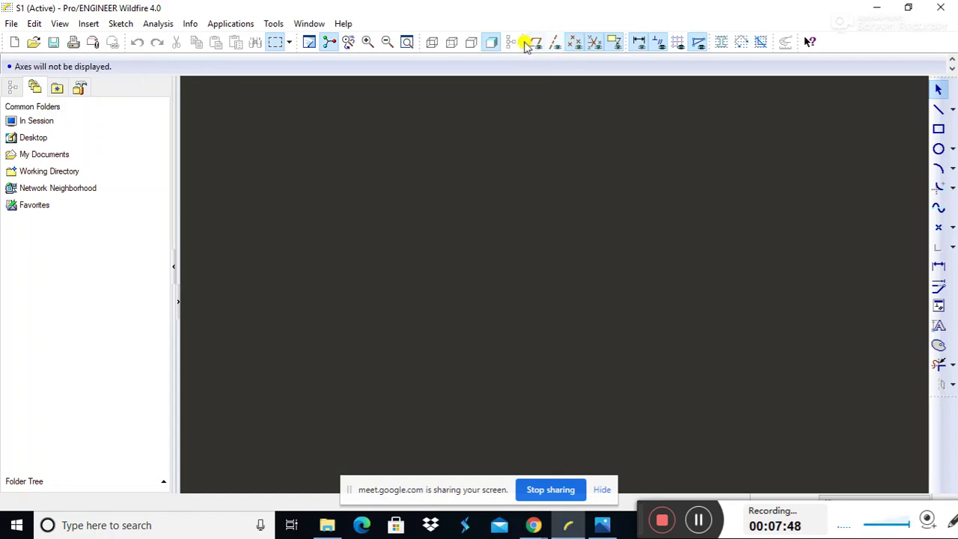
click(534, 43)
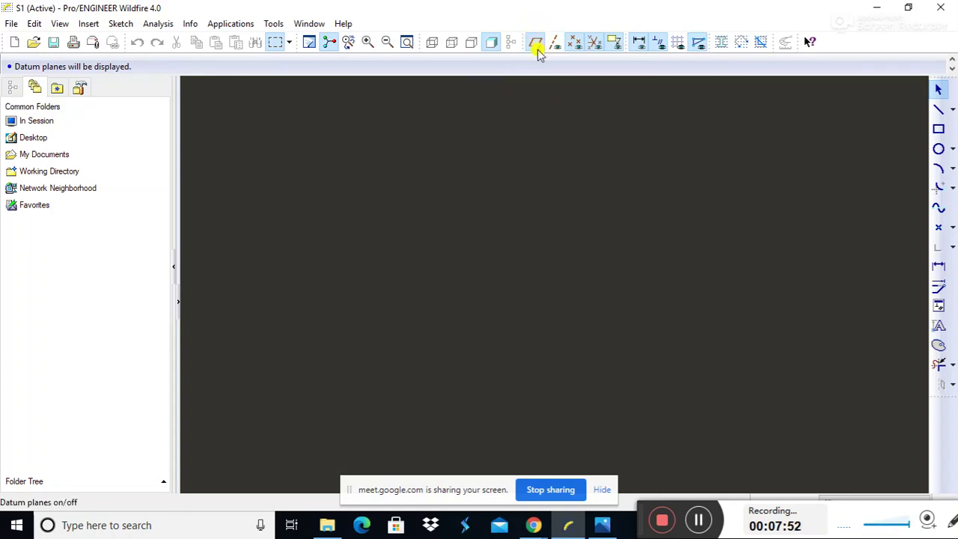
click(535, 47)
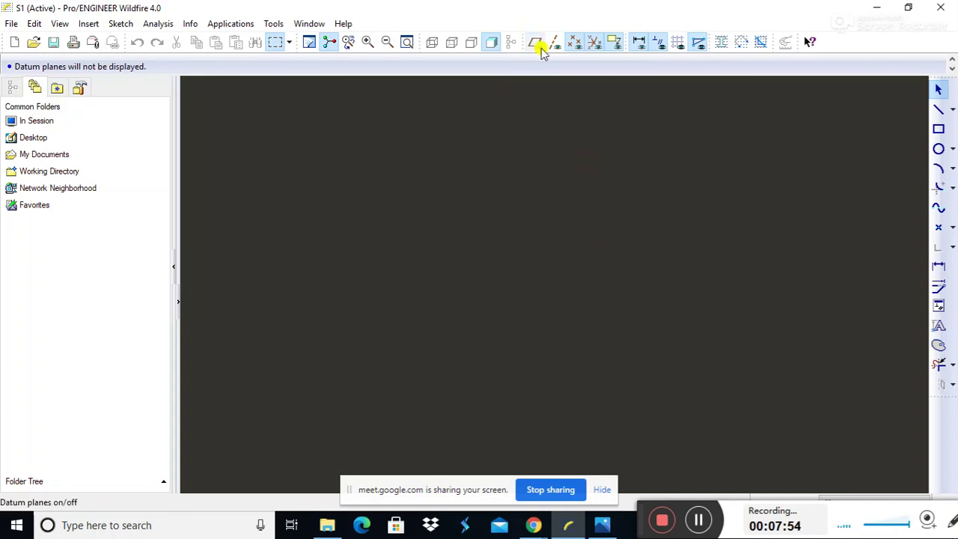
Turn off the display of datum points, coordinate systems and 3D annotations.
click(573, 43)
click(594, 44)
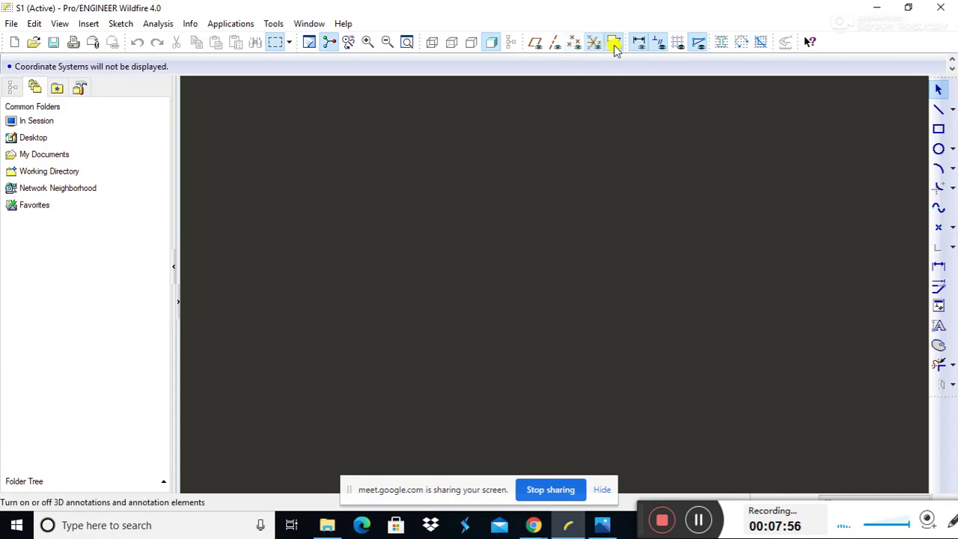
click(614, 45)
Turn off the display of section dimensions, section constraints and section vertices.
click(638, 42)
click(656, 43)
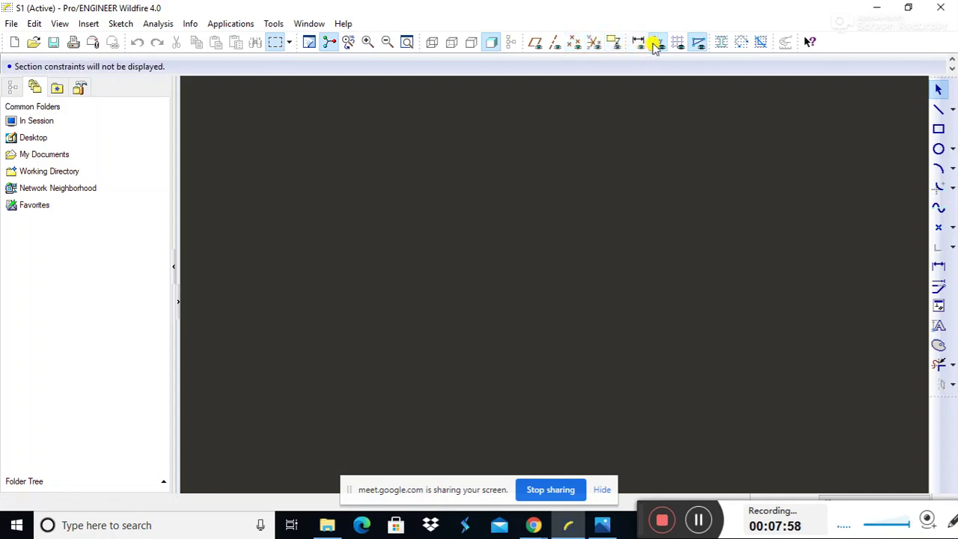
click(696, 45)
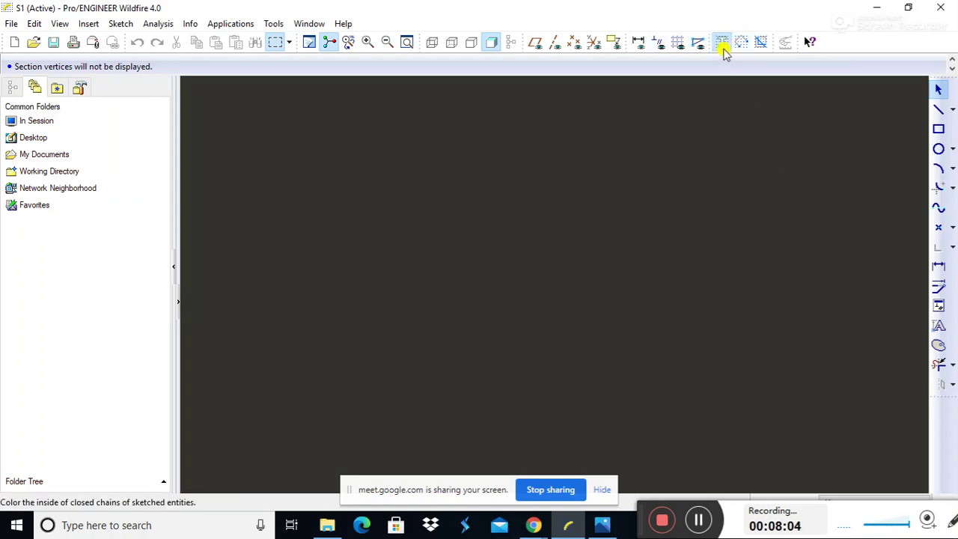
Turn on the sketch grid, toggling it off and on again to compare the display.
click(678, 42)
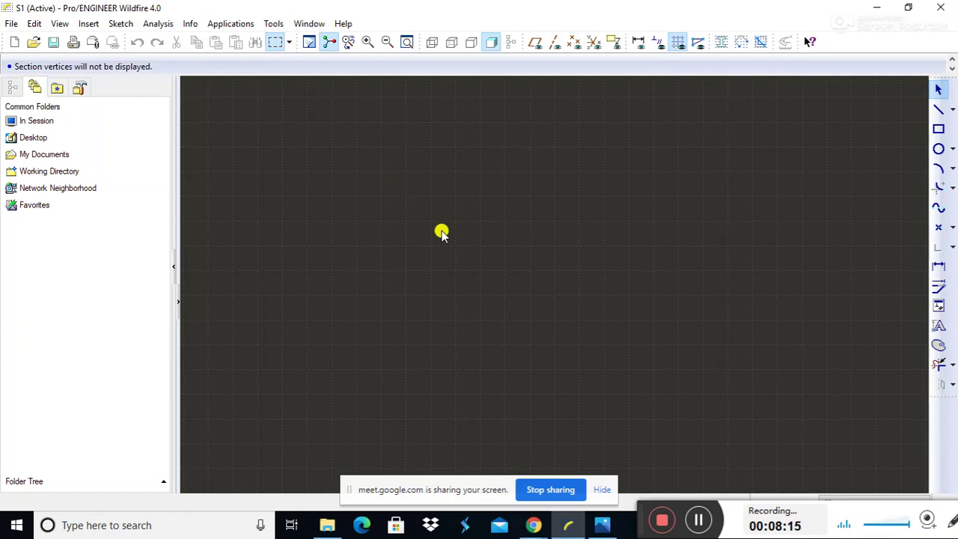
click(679, 44)
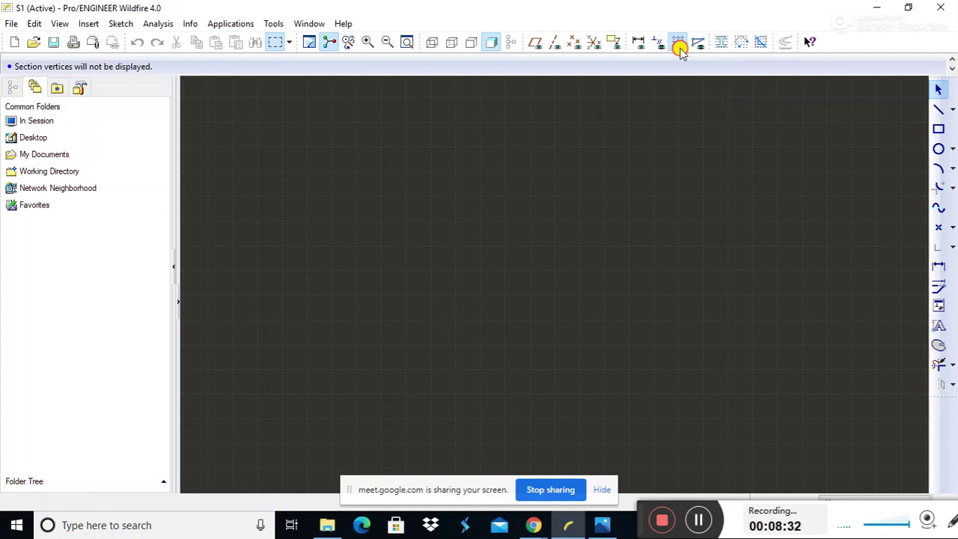
click(680, 45)
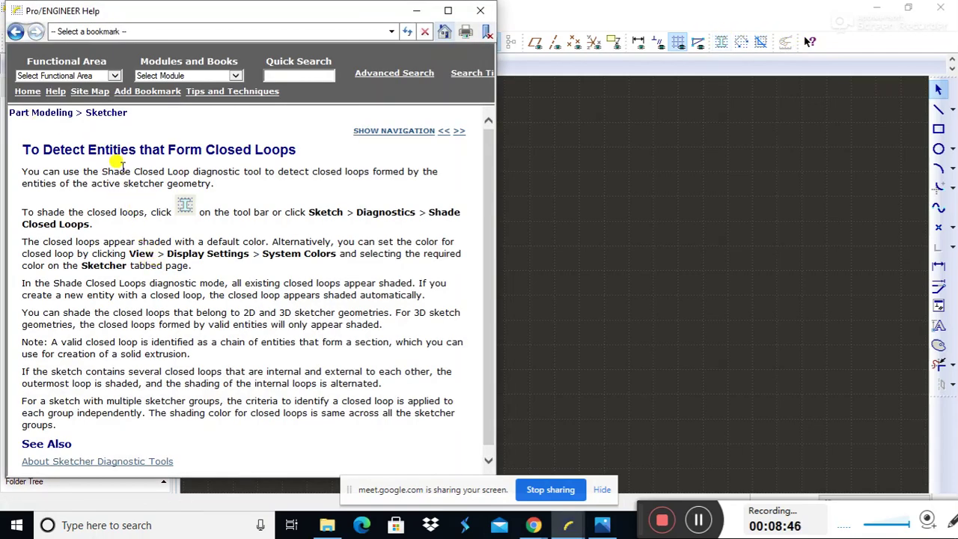
Review the help topic on detecting entities that form closed loops and close the help window.
scroll(116, 163, down, 1)
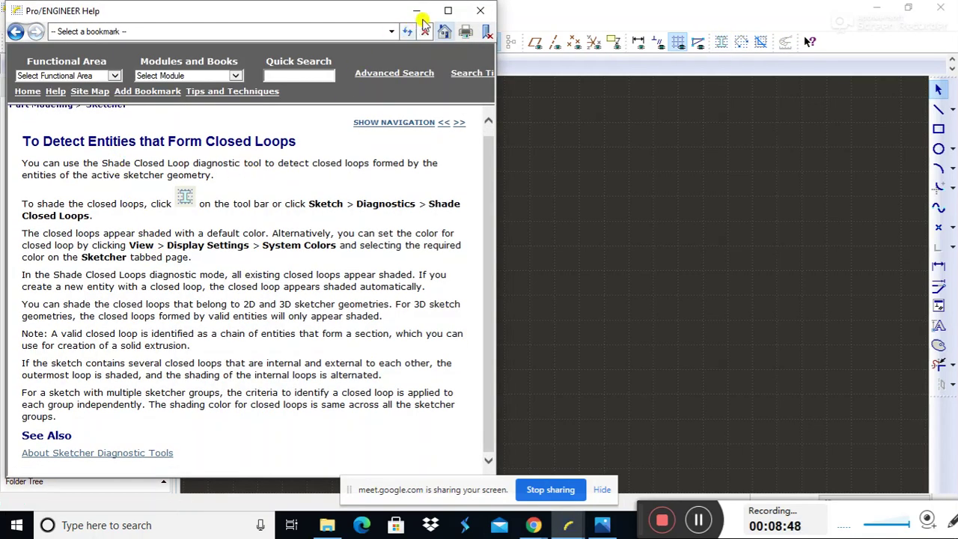
click(486, 17)
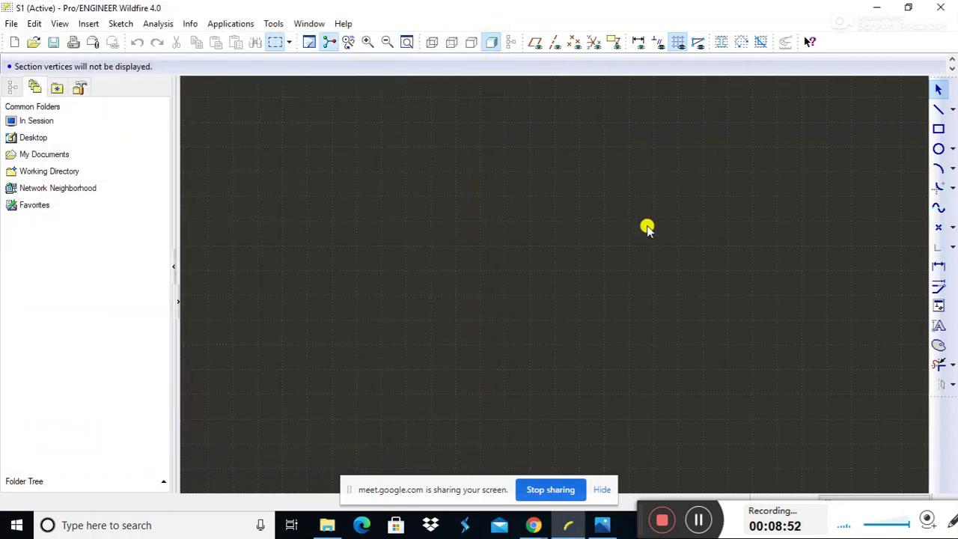
Look up context-sensitive help for the Copy command, browse its topic list and close the help window.
click(811, 42)
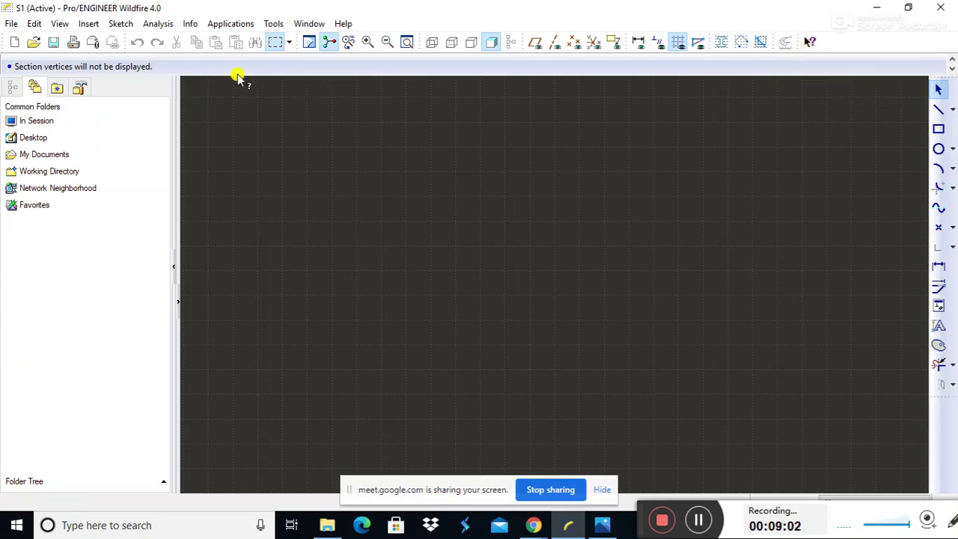
click(201, 45)
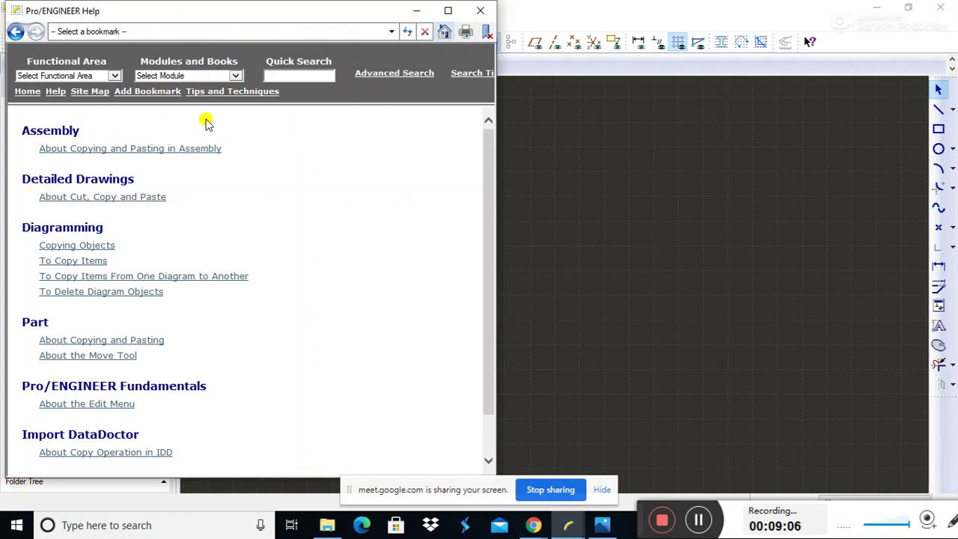
scroll(193, 322, down, 1)
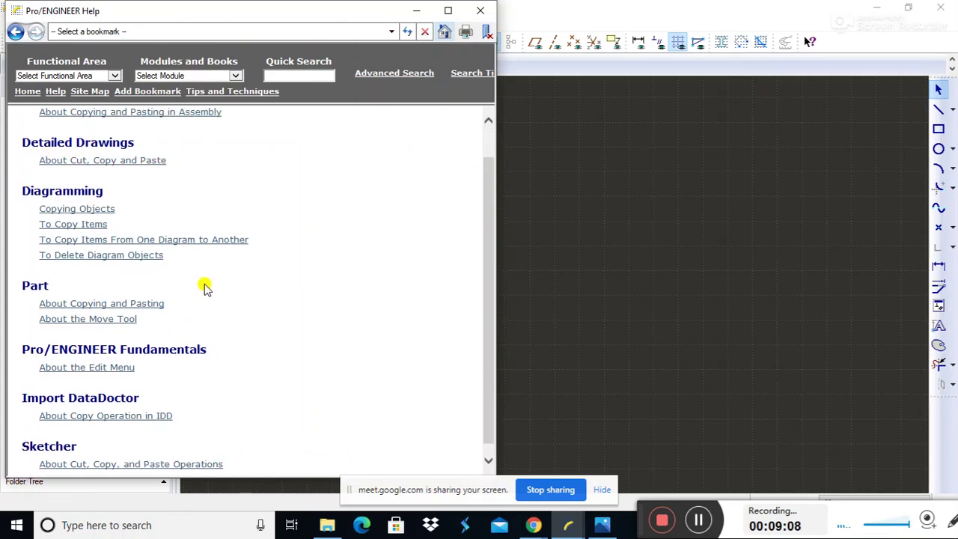
scroll(206, 288, up, 1)
click(479, 11)
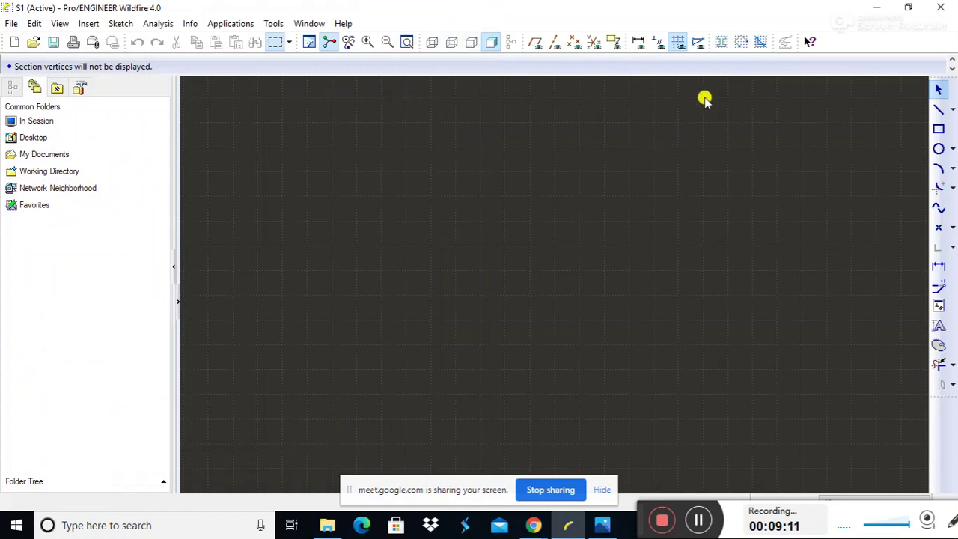
Look up context-sensitive help for the Line tool and close the help window.
click(810, 42)
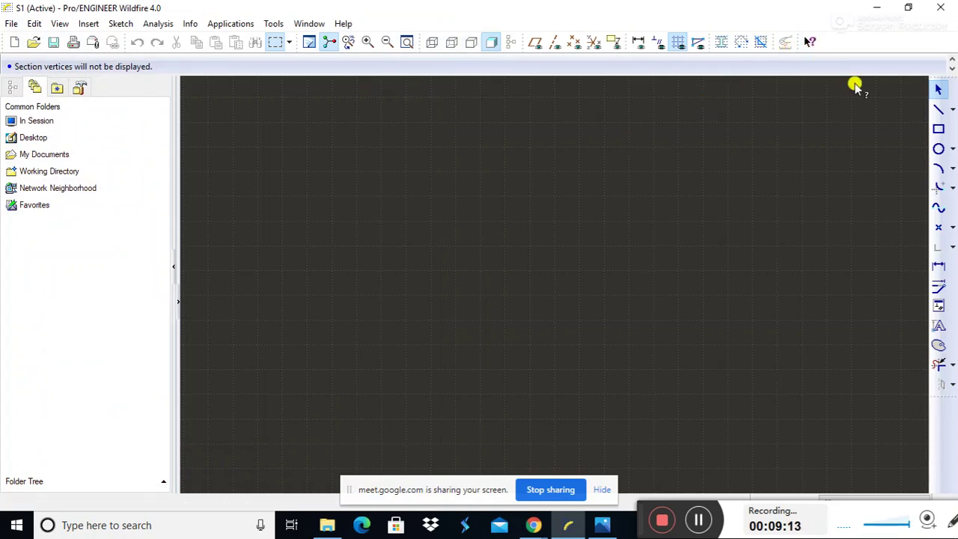
click(939, 109)
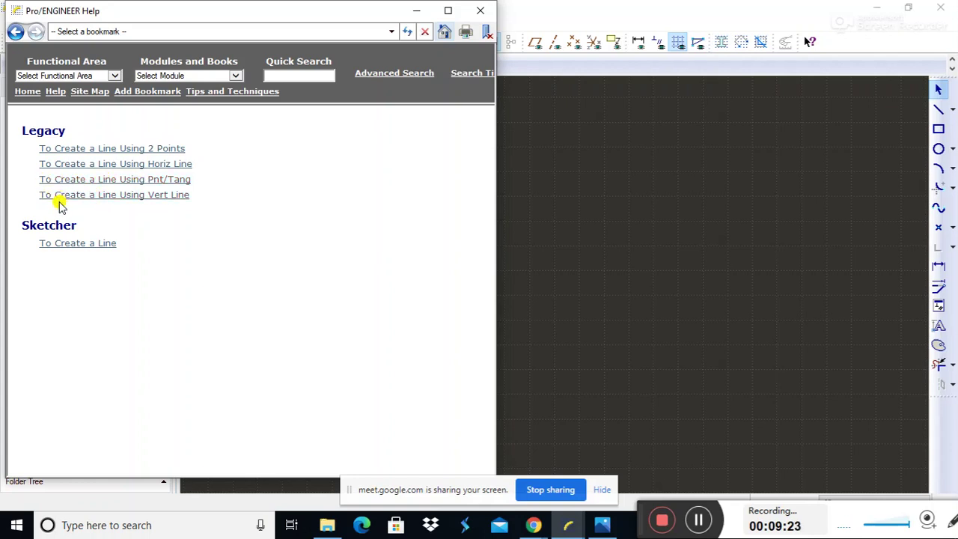
click(481, 15)
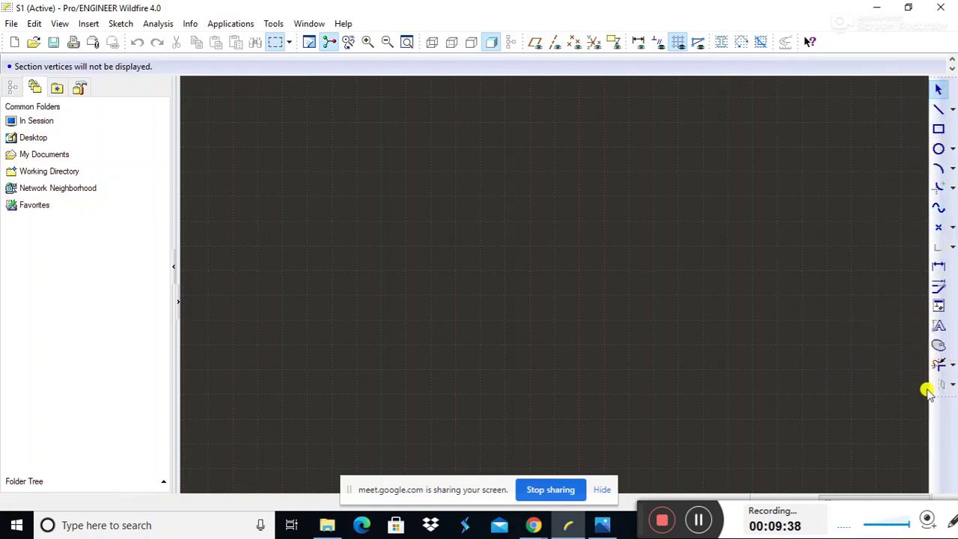
Draw a long self-crossing chain of connected lines around the sketch area with the two-point Line tool and end the chain.
click(939, 90)
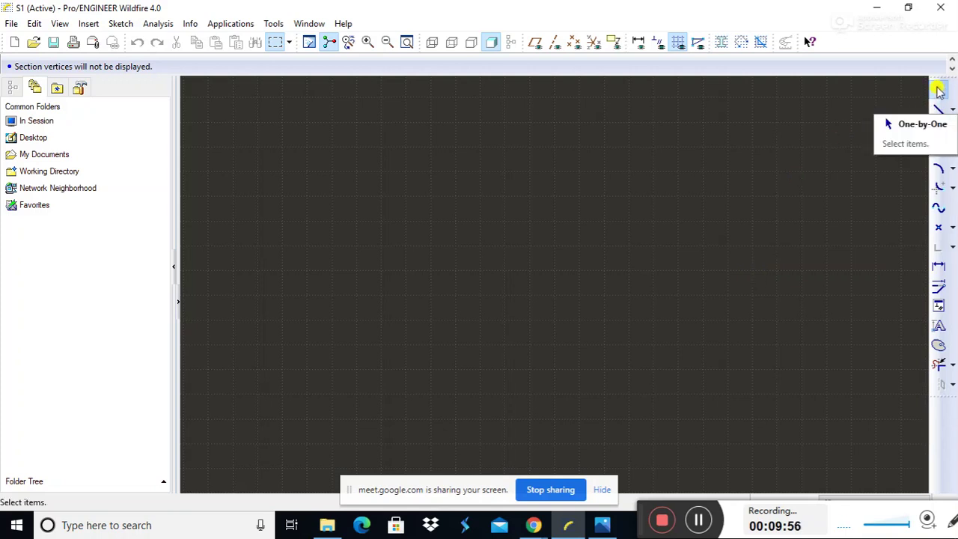
click(951, 110)
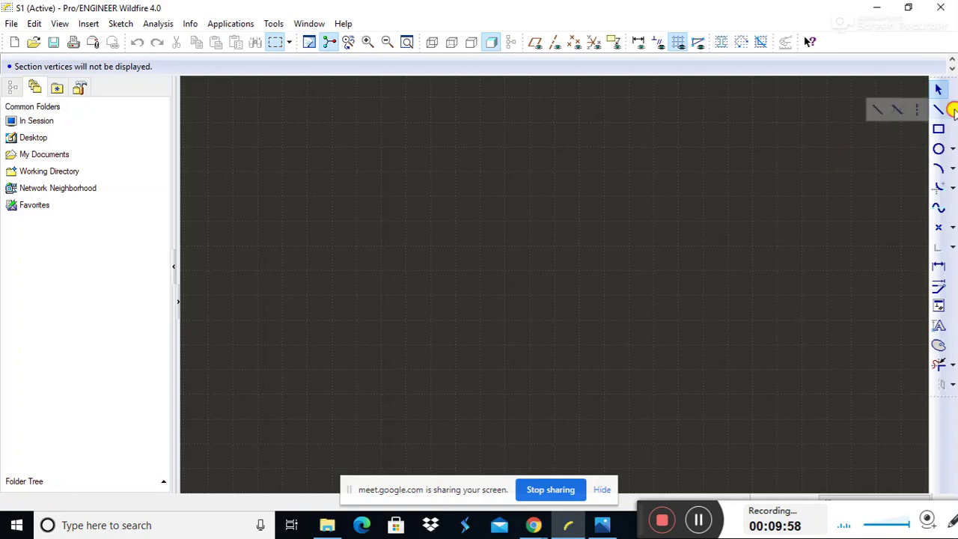
click(875, 111)
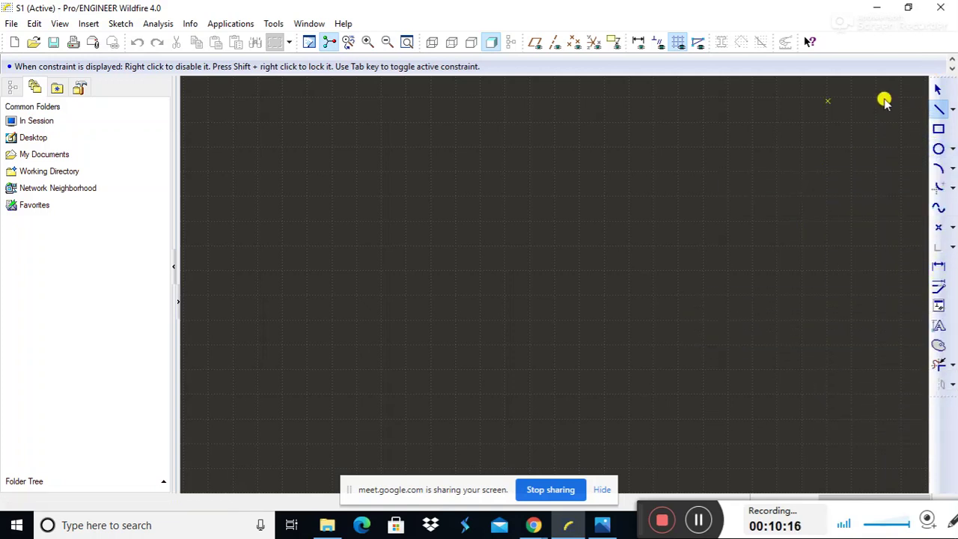
click(284, 184)
click(583, 201)
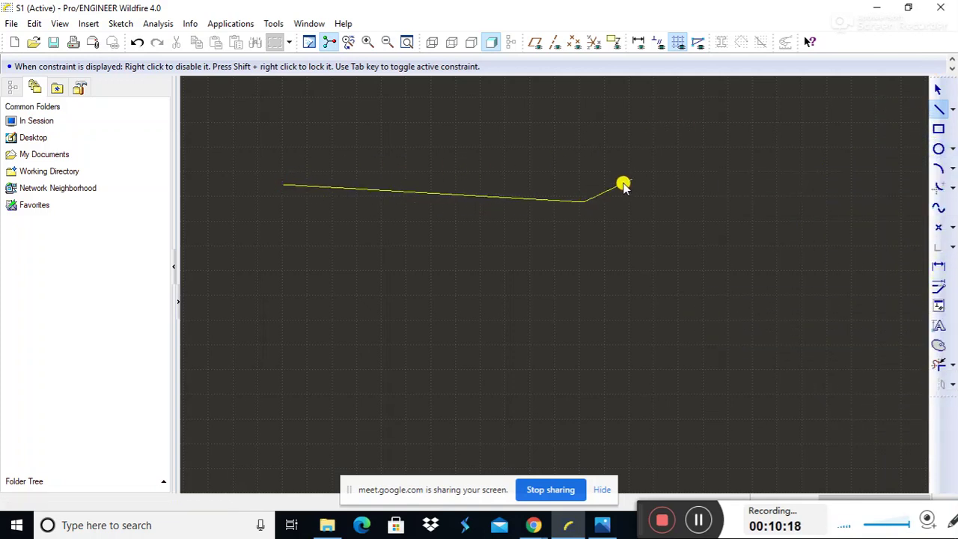
click(678, 154)
click(757, 217)
click(553, 320)
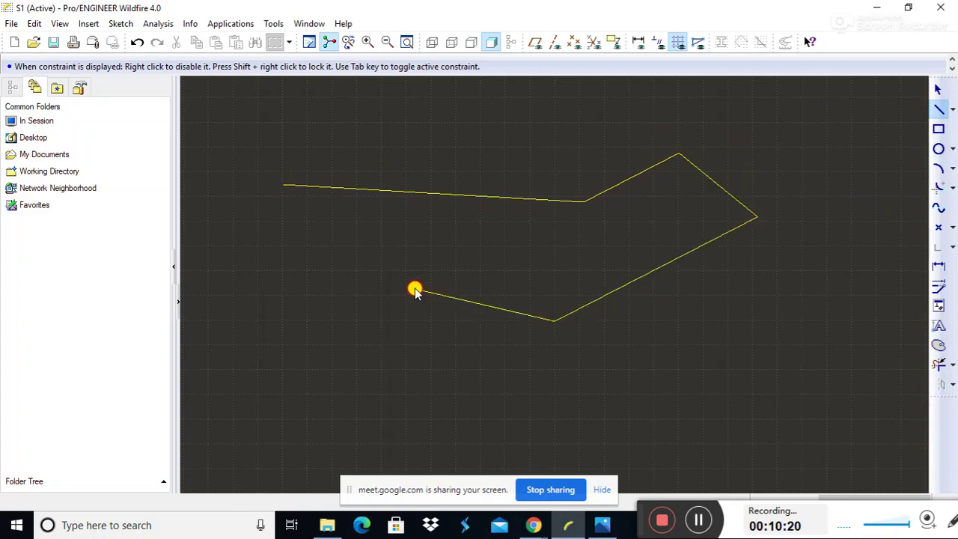
click(415, 288)
click(366, 263)
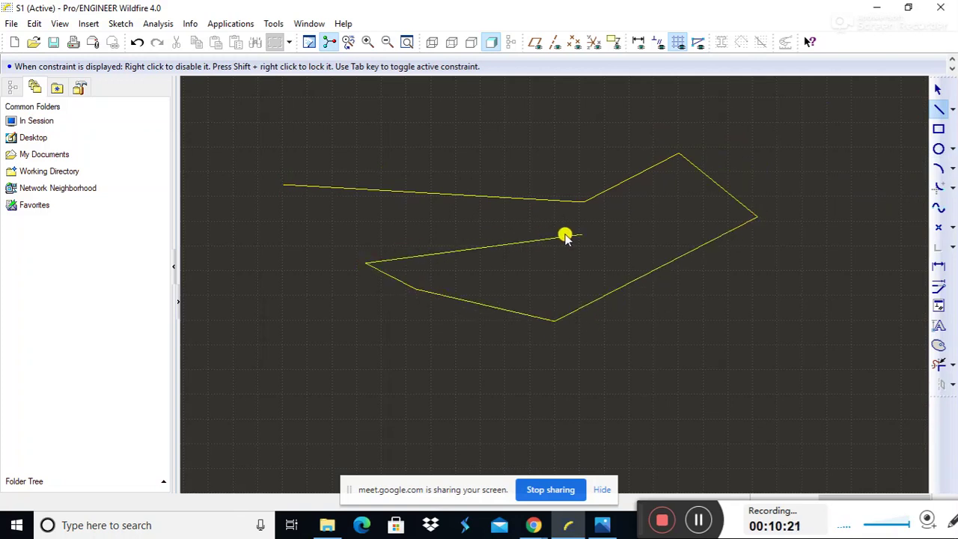
click(631, 232)
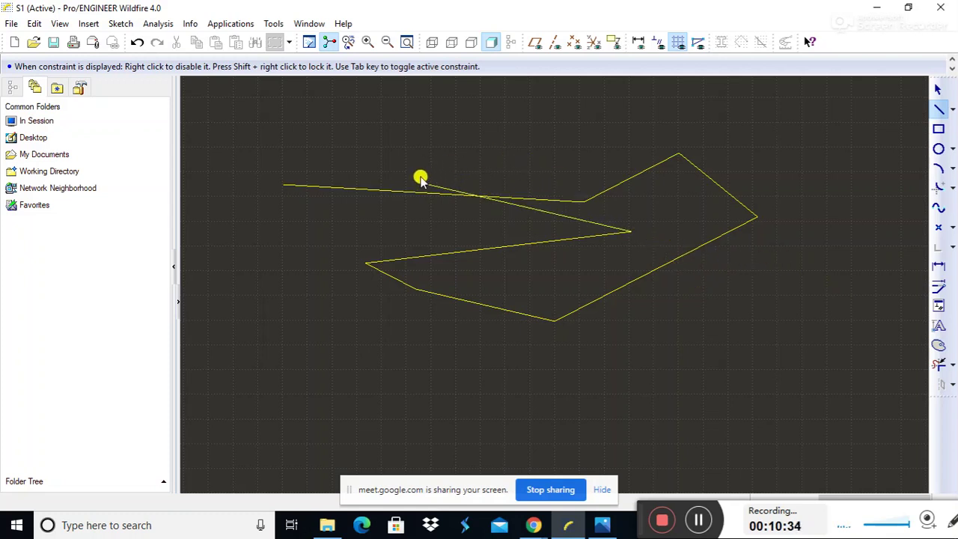
click(291, 151)
click(509, 128)
click(649, 135)
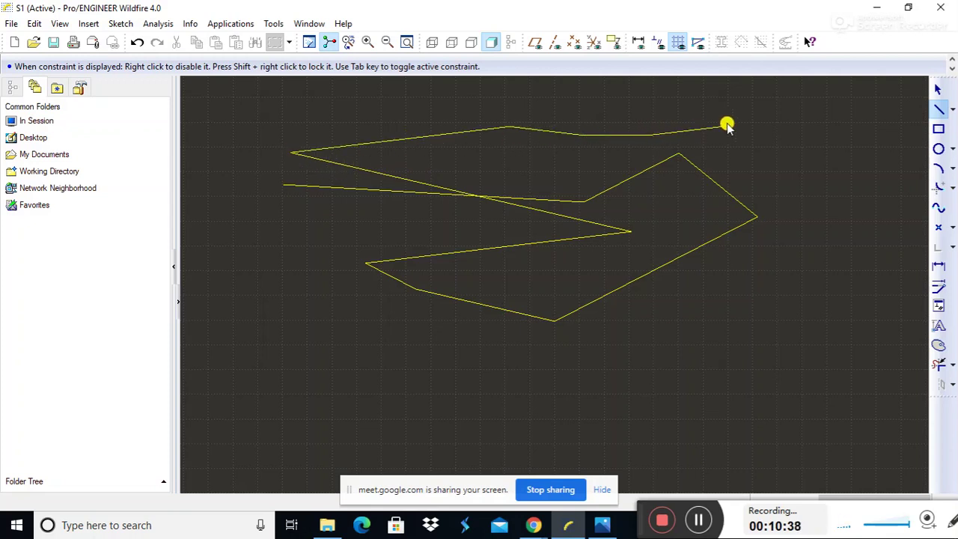
click(726, 126)
click(798, 126)
click(828, 202)
click(804, 275)
click(703, 340)
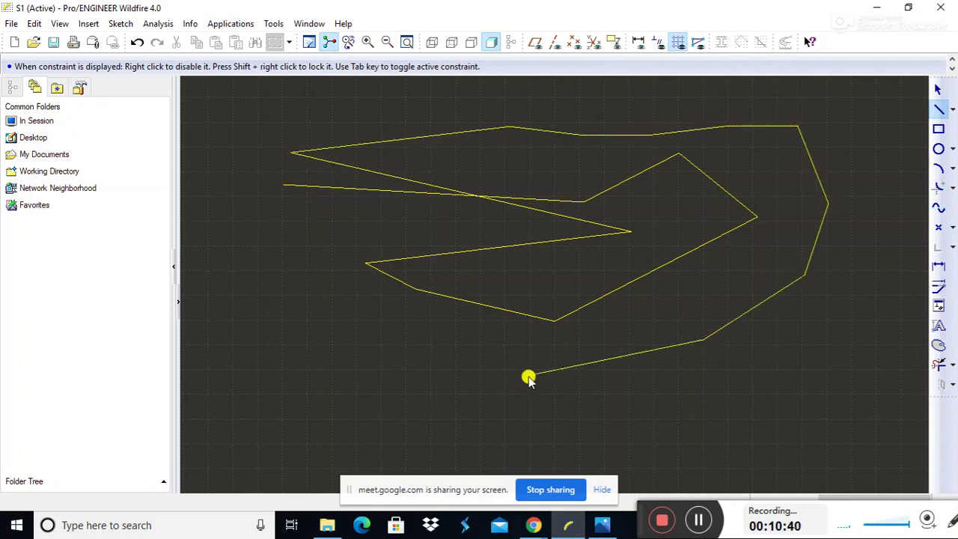
click(524, 376)
click(395, 391)
click(307, 351)
click(249, 288)
click(283, 246)
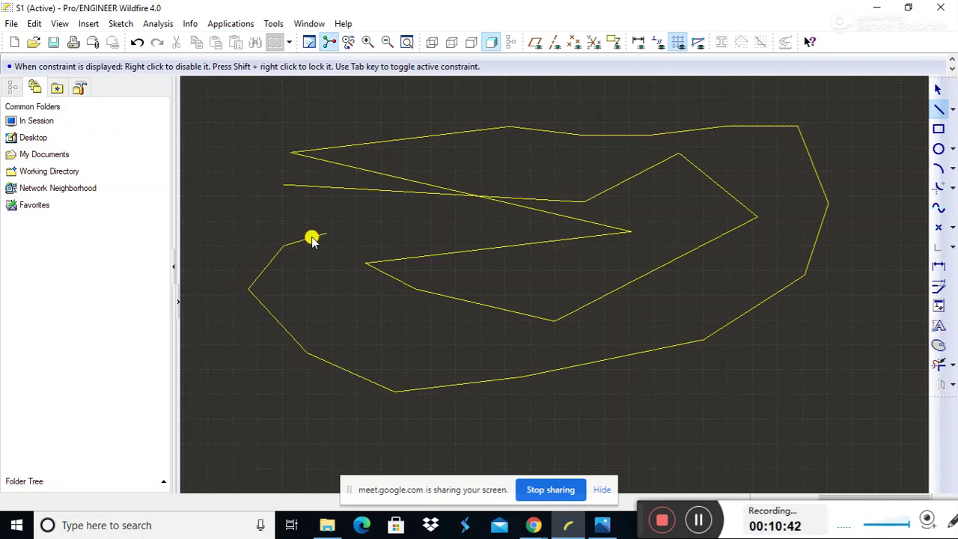
click(354, 232)
click(452, 232)
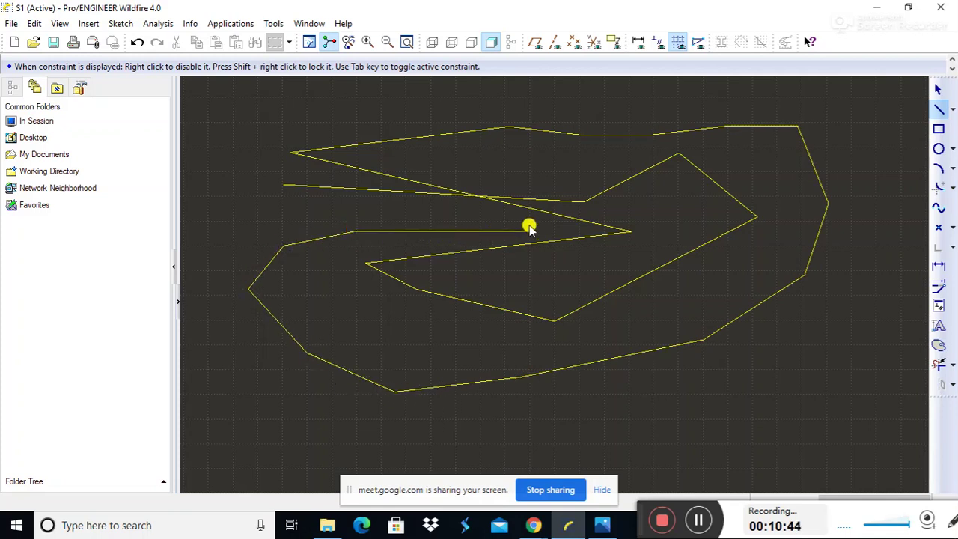
click(537, 222)
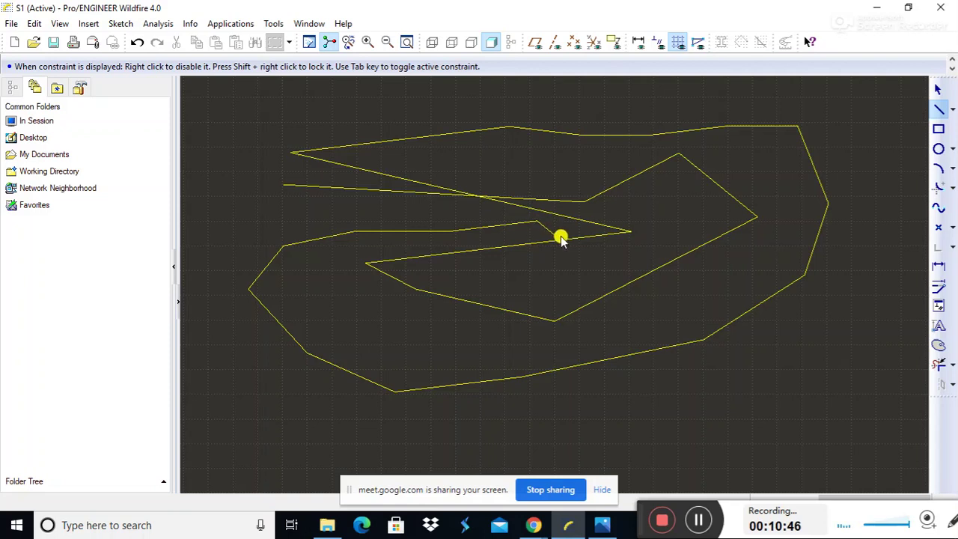
click(572, 259)
click(612, 268)
click(720, 213)
click(675, 180)
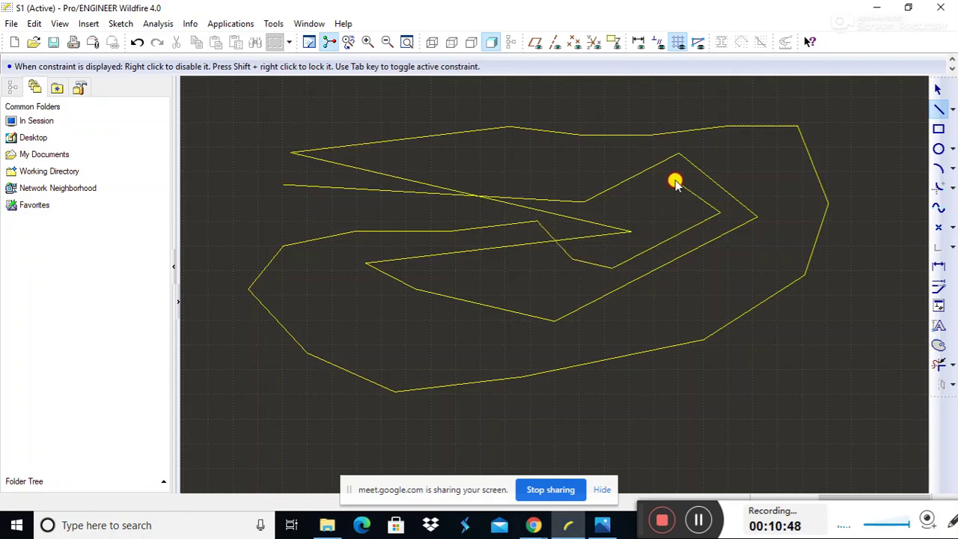
click(544, 172)
click(459, 143)
click(341, 128)
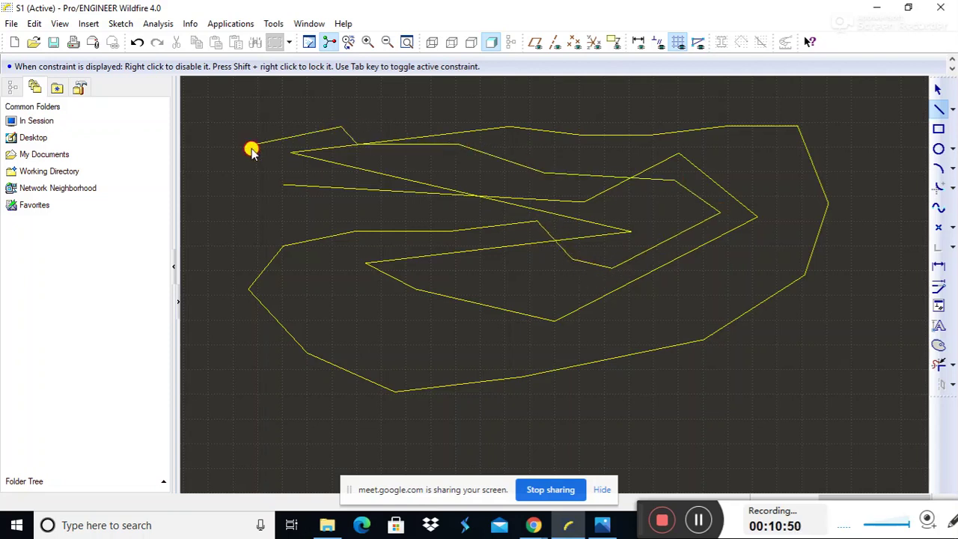
click(250, 145)
click(250, 193)
click(356, 268)
click(380, 305)
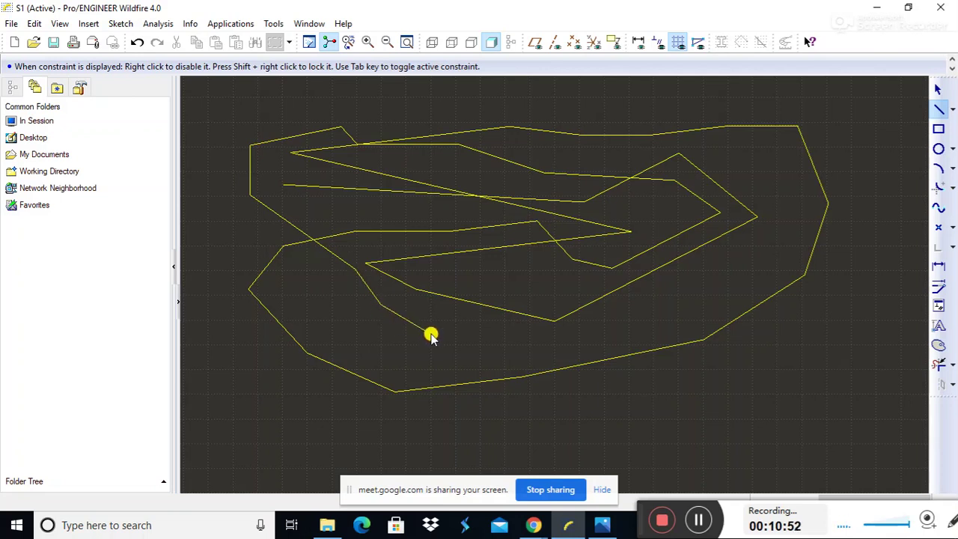
click(430, 334)
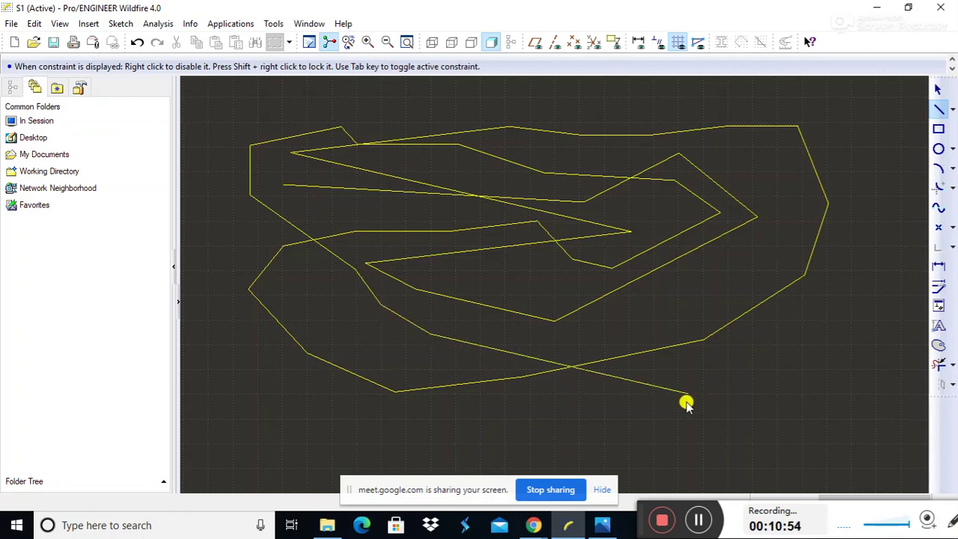
click(771, 411)
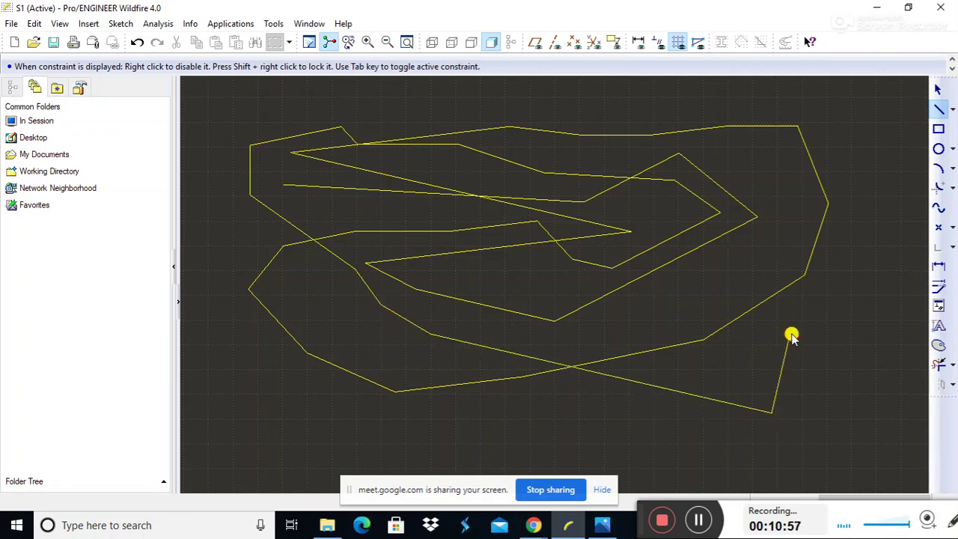
click(790, 335)
click(832, 293)
click(860, 241)
click(880, 154)
click(879, 136)
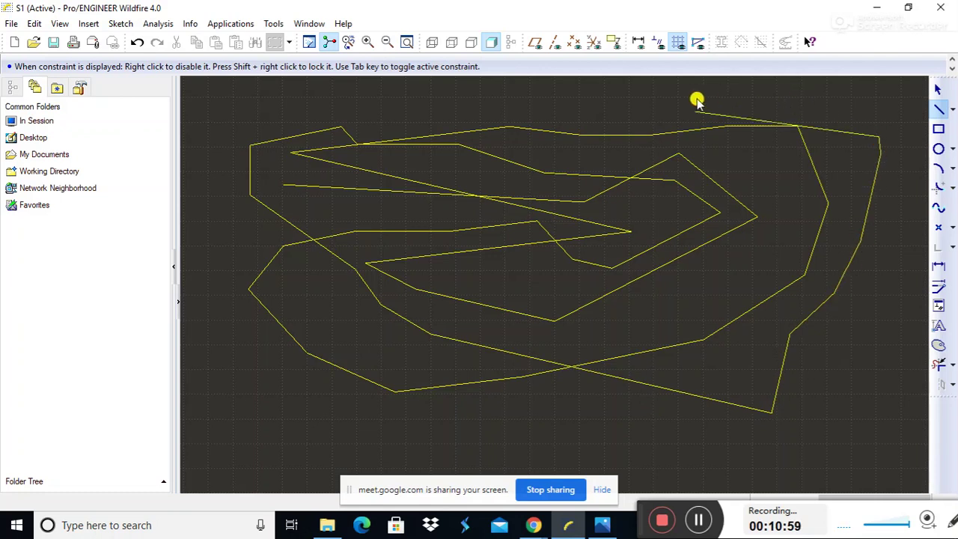
click(696, 113)
click(737, 241)
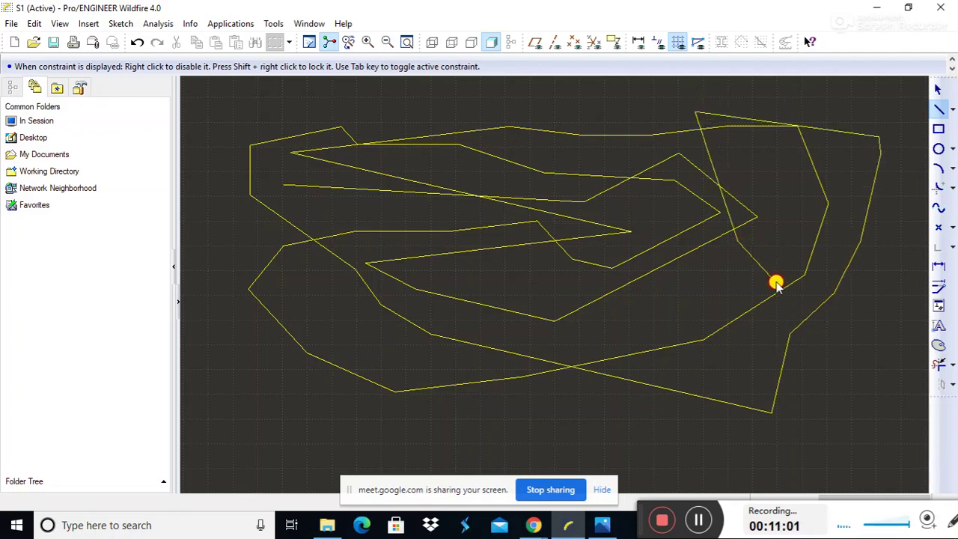
click(773, 280)
click(830, 295)
middle_click(840, 363)
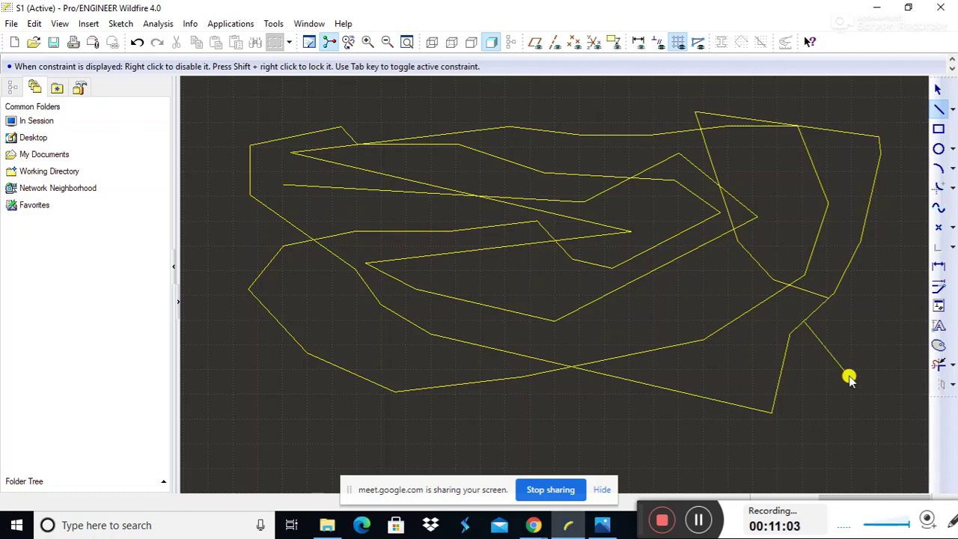
Draw a separate two-segment line chain starting on the outer zigzag's right-hand side and leave the Line tool.
click(875, 345)
click(890, 237)
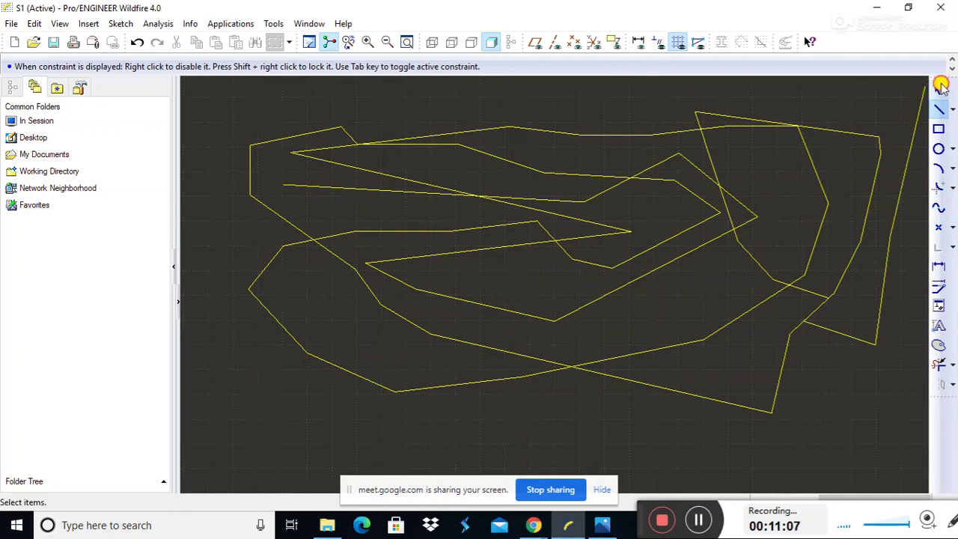
click(940, 89)
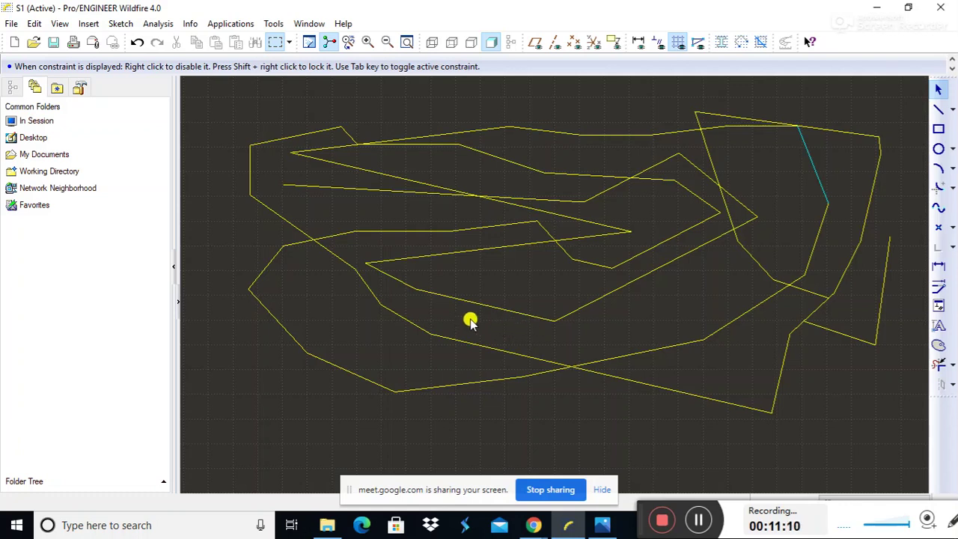
Practise picking several individual lines and a vertex, and delete all the sketched lines using a selection box.
click(570, 366)
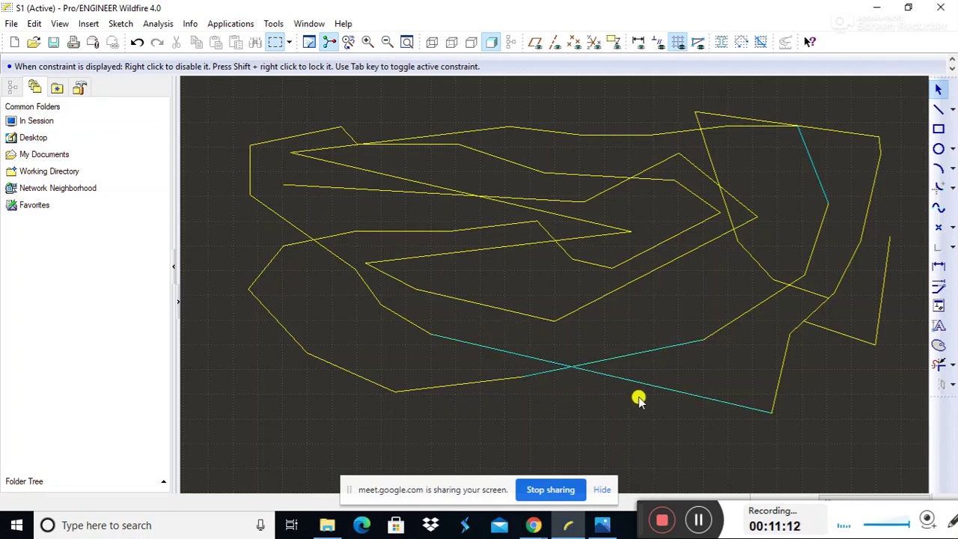
ctrl+click(306, 352)
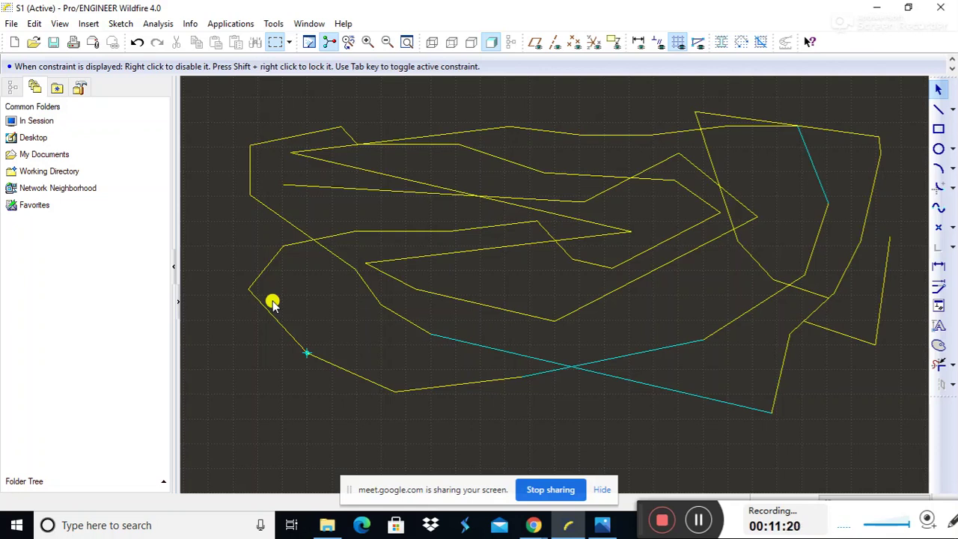
ctrl+click(259, 298)
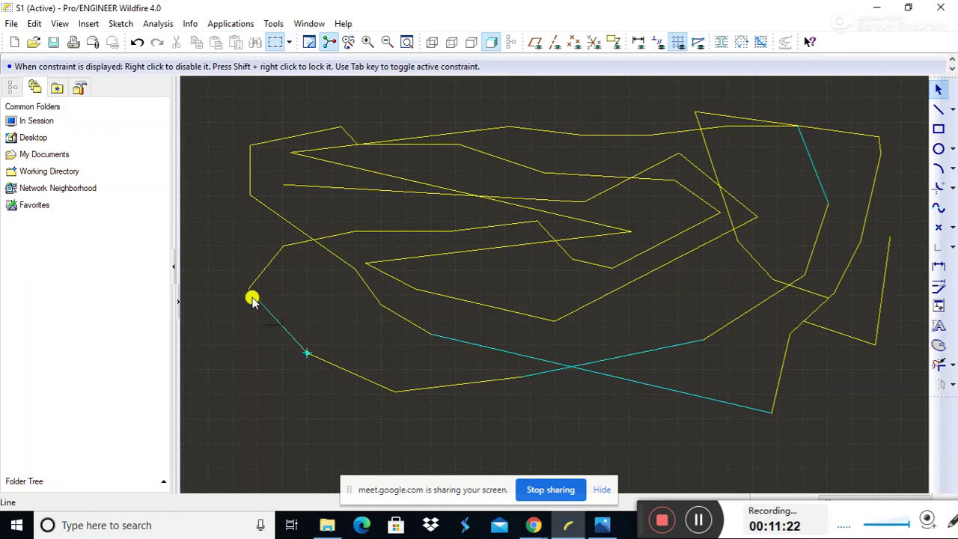
ctrl+click(252, 145)
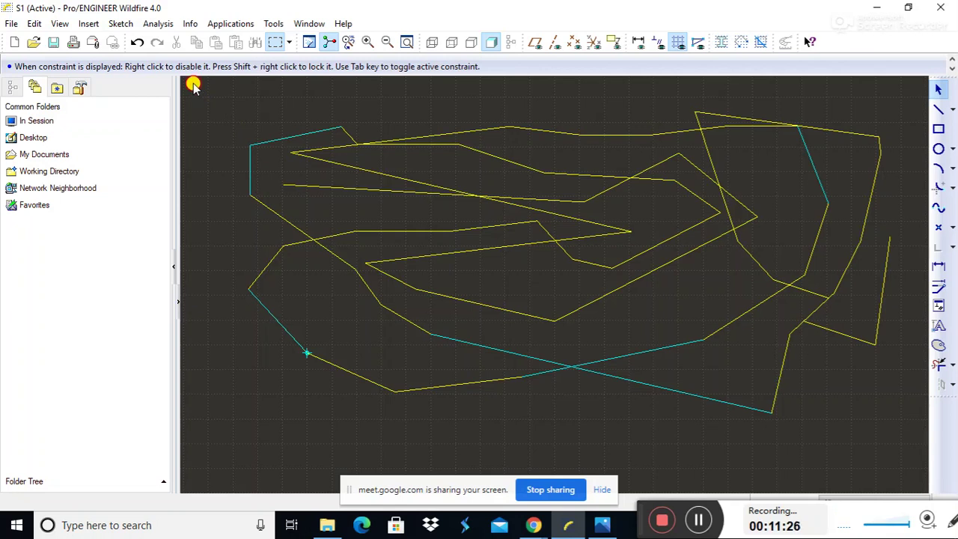
mouse_move(193, 84)
mouse_down()
mouse_move(203, 107)
mouse_move(575, 389)
mouse_move(907, 500)
mouse_move(908, 476)
mouse_up()
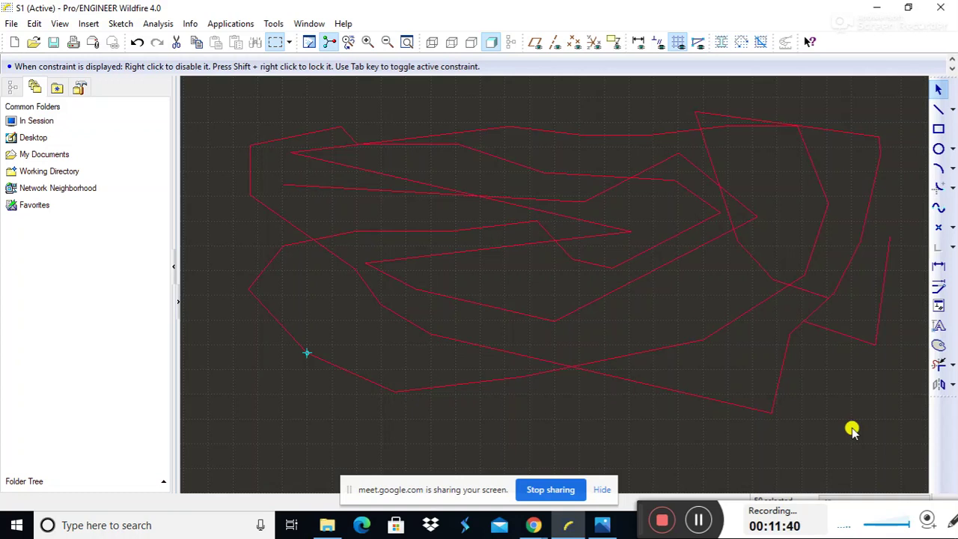
key(Delete)
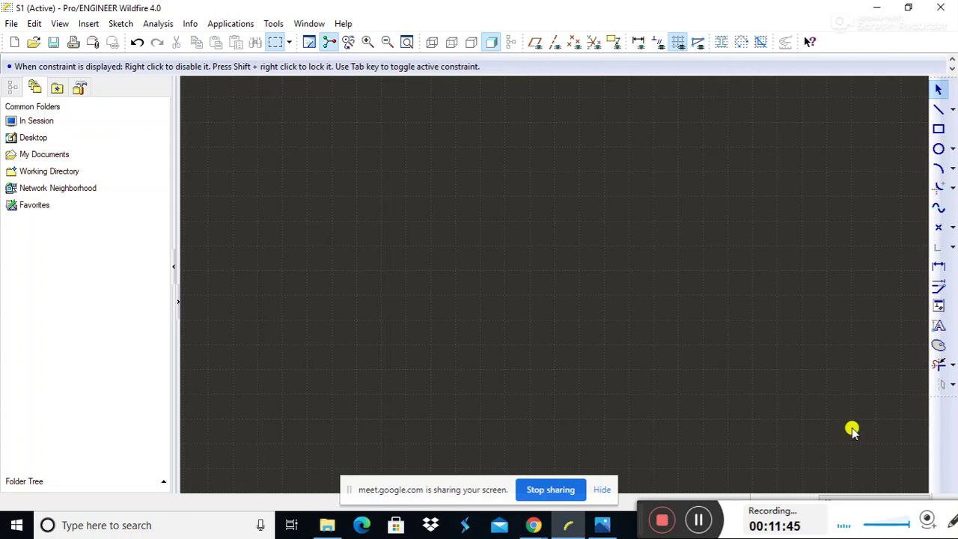
Draw a single horizontal line across the middle of the sketch, leave the Line tool and deselect the line.
click(939, 110)
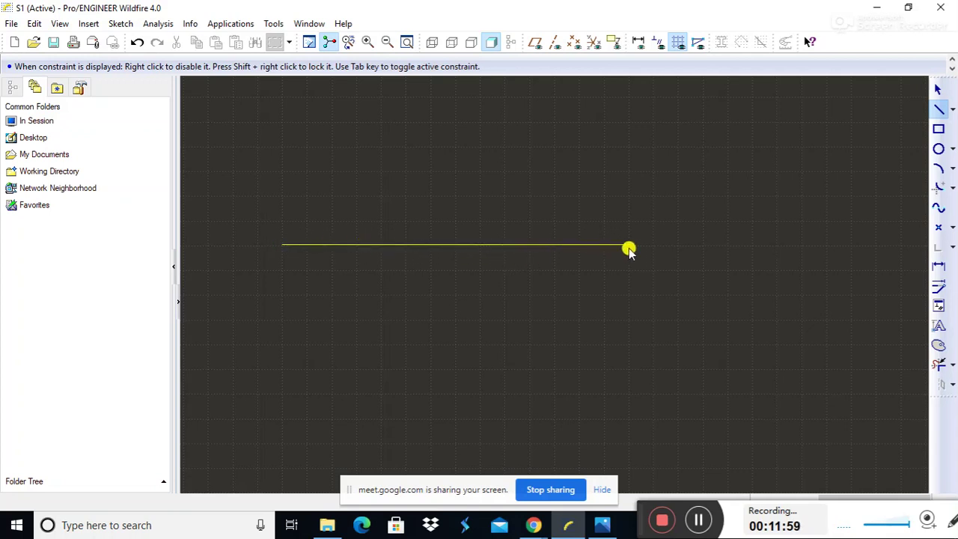
click(652, 247)
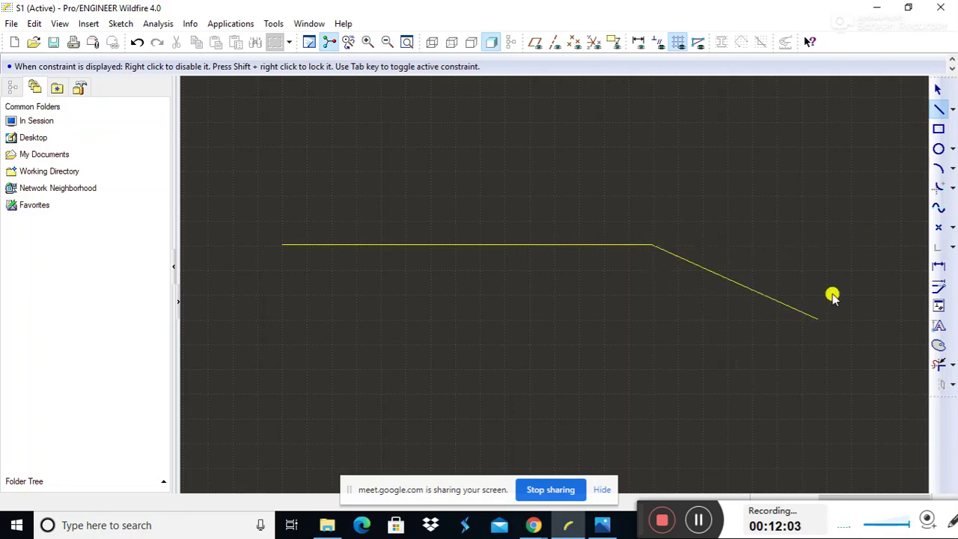
click(937, 90)
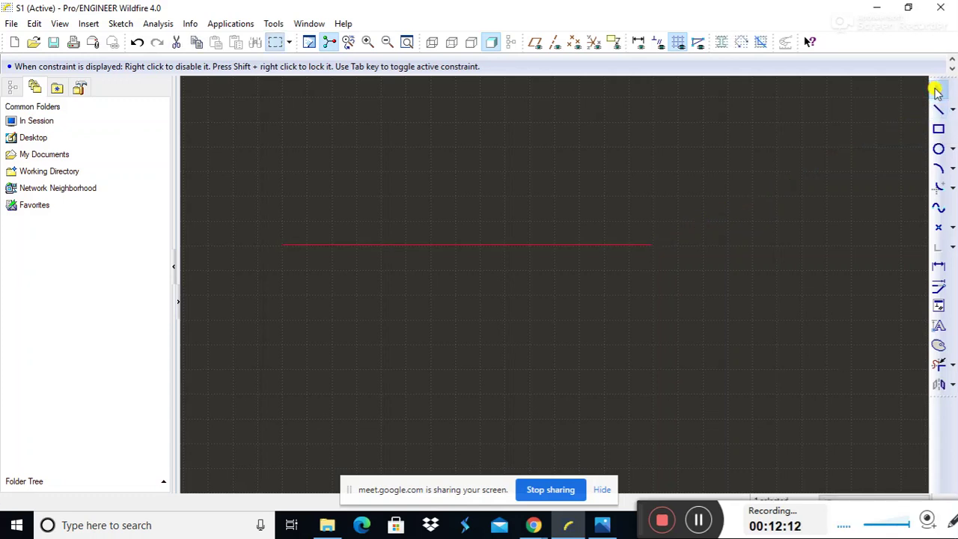
click(642, 299)
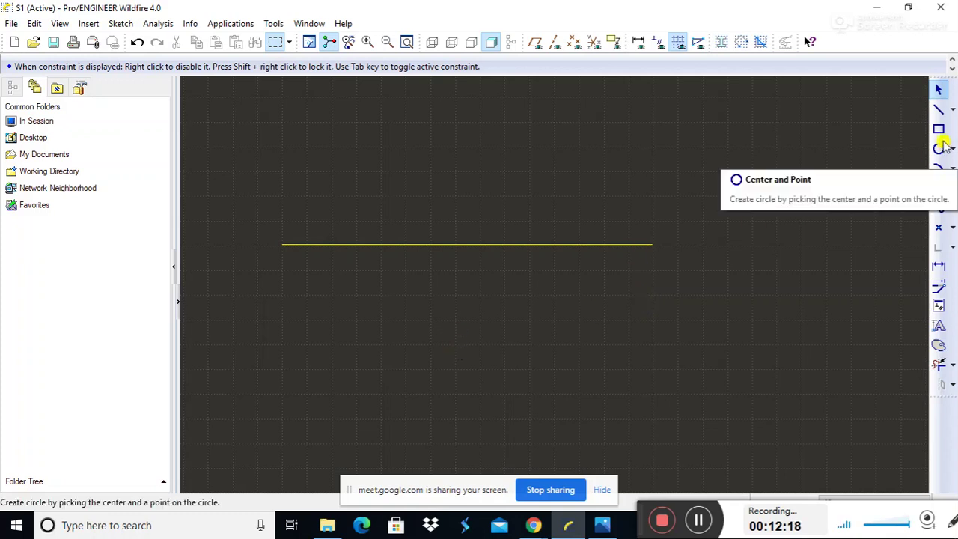
Draw a vertical line about 6 units long starting about 2 units below the horizontal line's left end, leave the Line tool and deselect it.
click(938, 110)
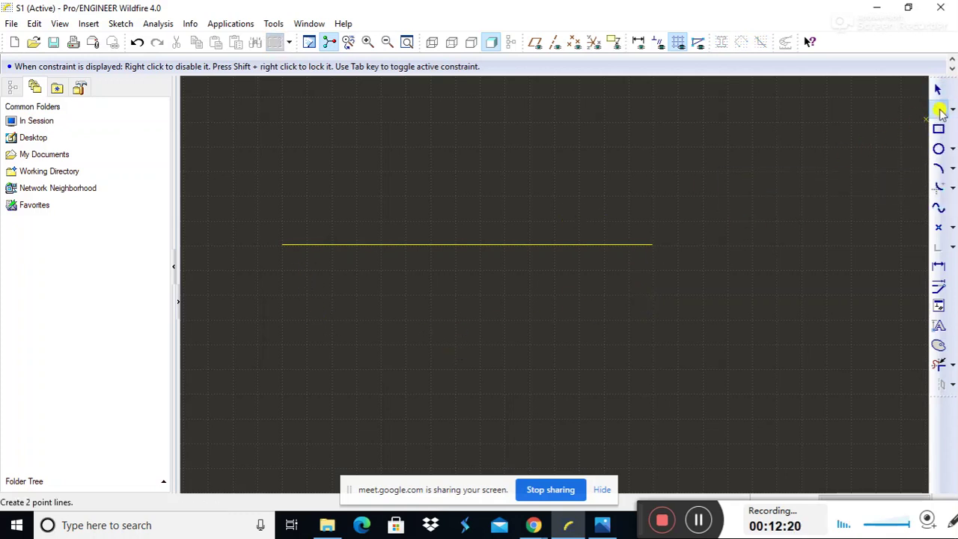
click(282, 294)
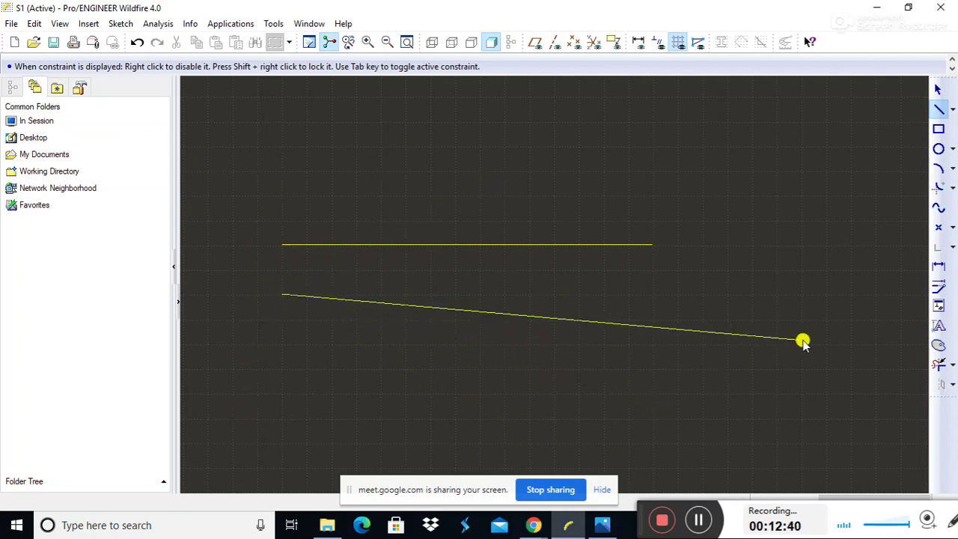
click(283, 442)
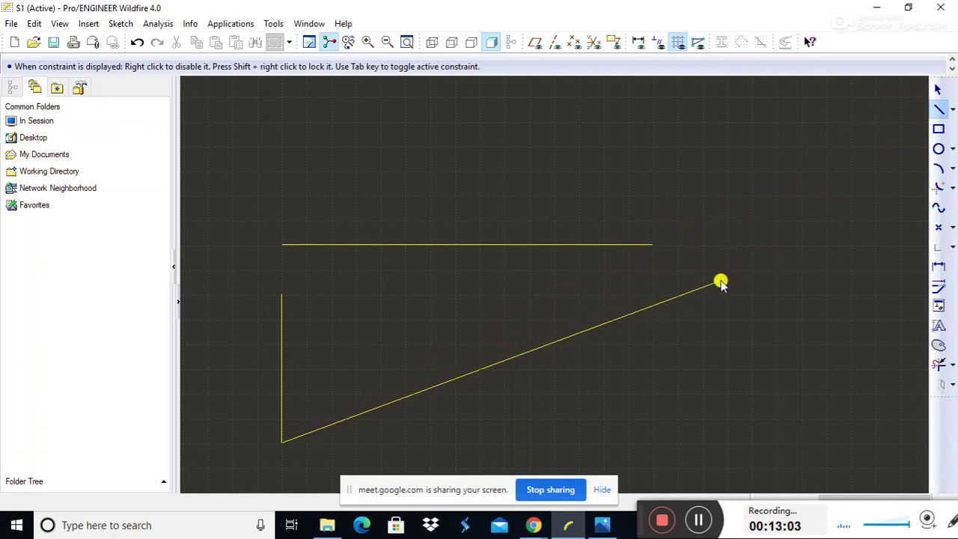
click(936, 90)
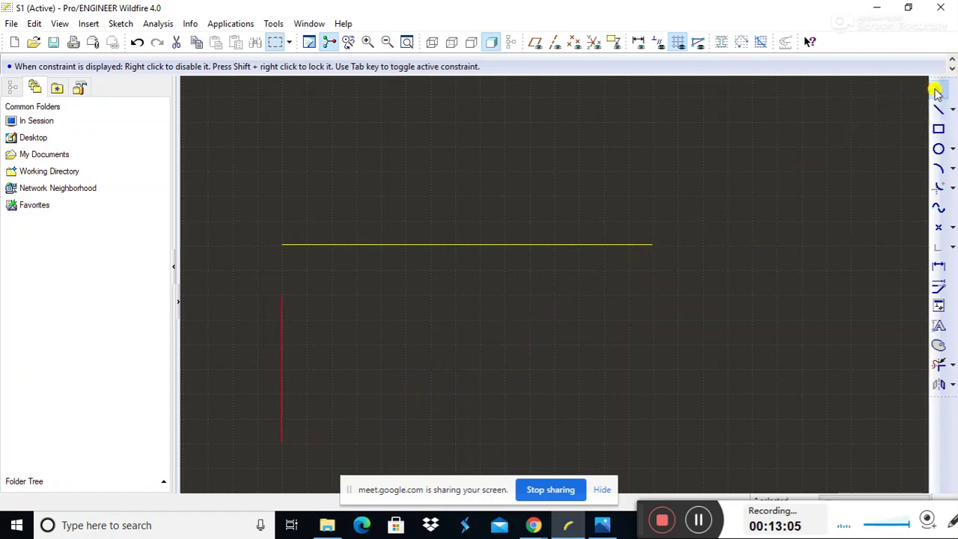
click(734, 224)
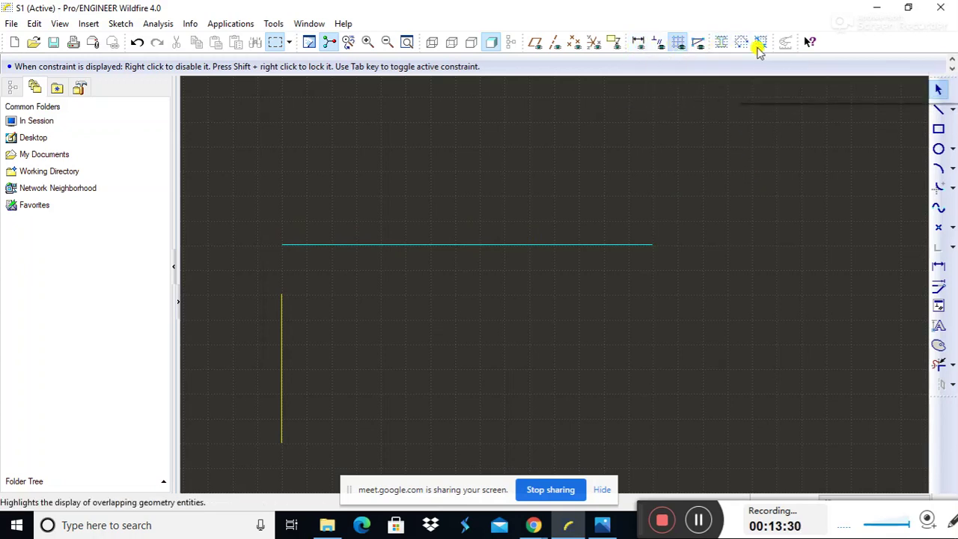
Demonstrate toggling the display of section dimensions, leave the dimensions shown and clear any selection.
click(638, 43)
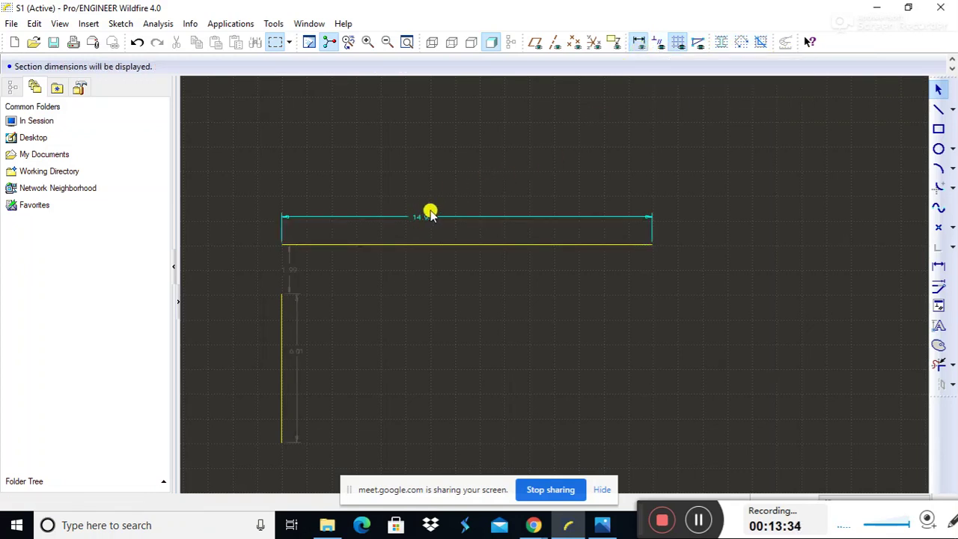
click(638, 43)
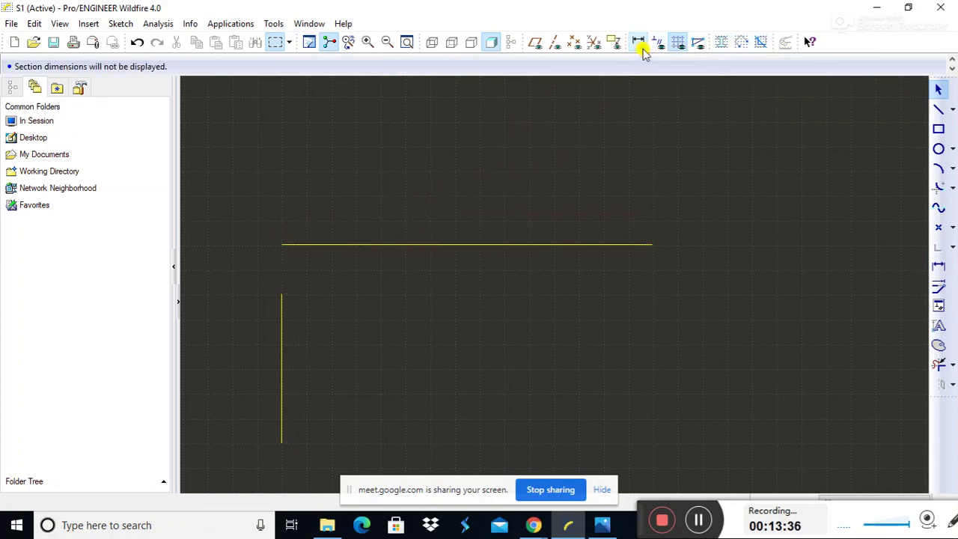
click(640, 45)
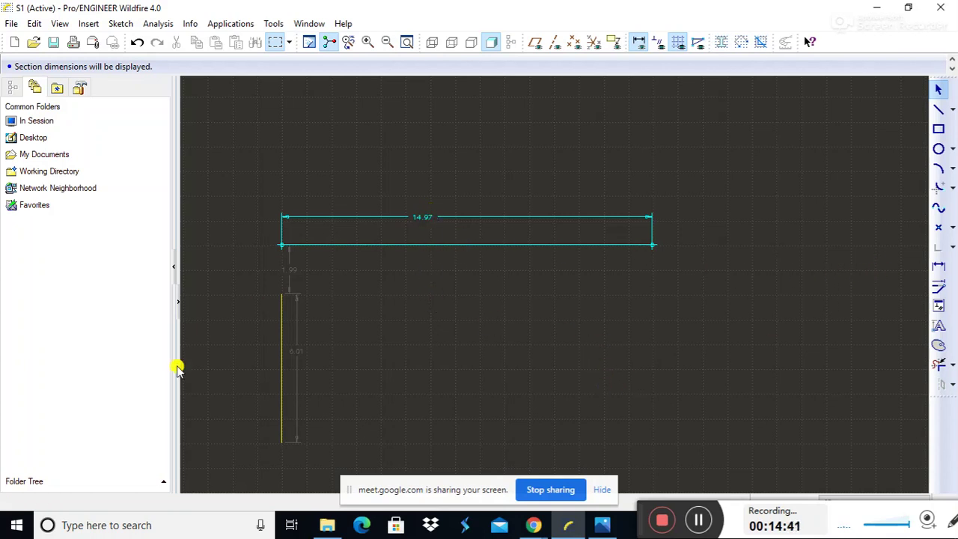
click(570, 386)
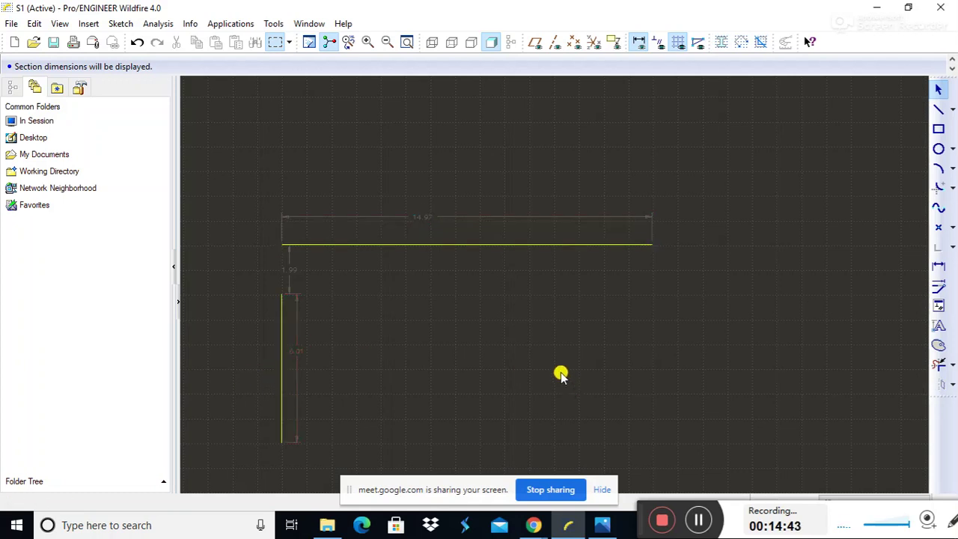
Set the horizontal line's length dimension to 20.
click(416, 216)
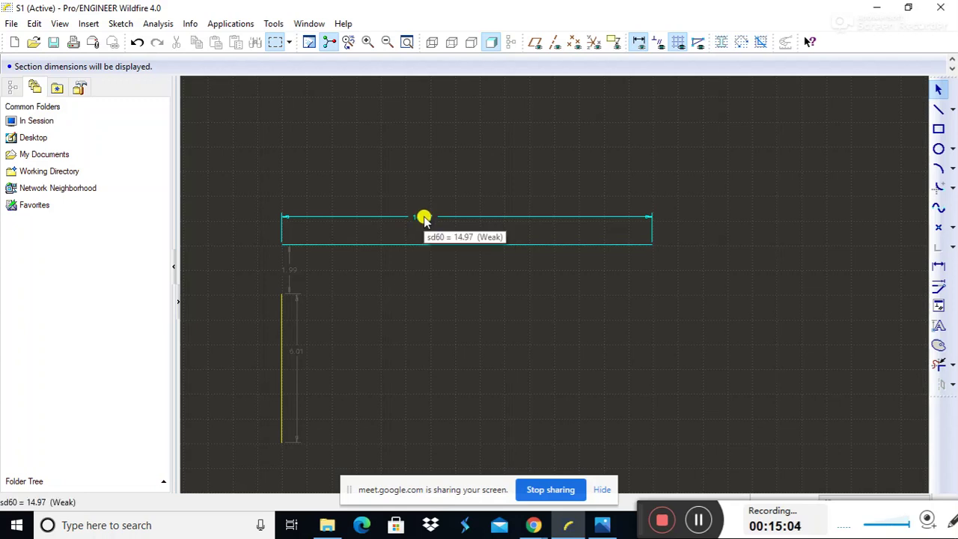
double_click(424, 218)
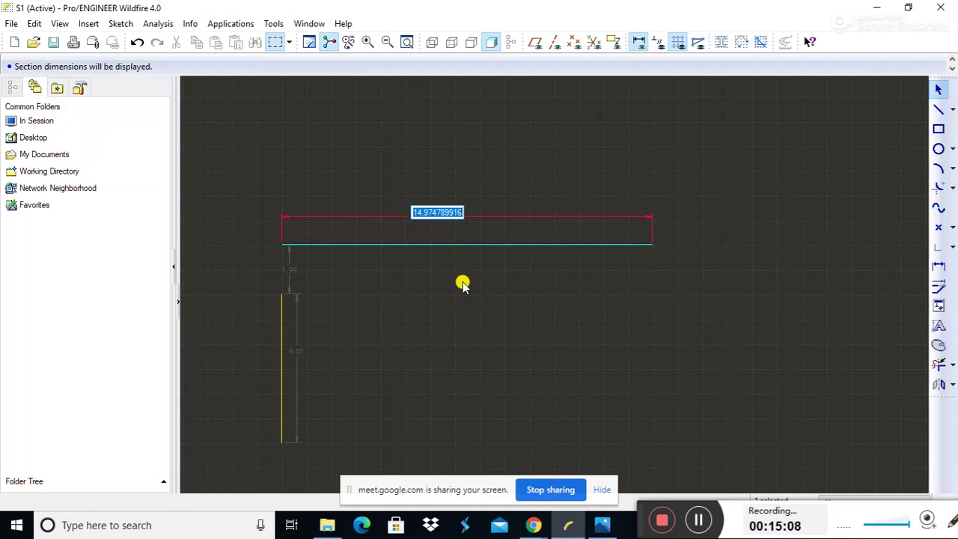
key(Return)
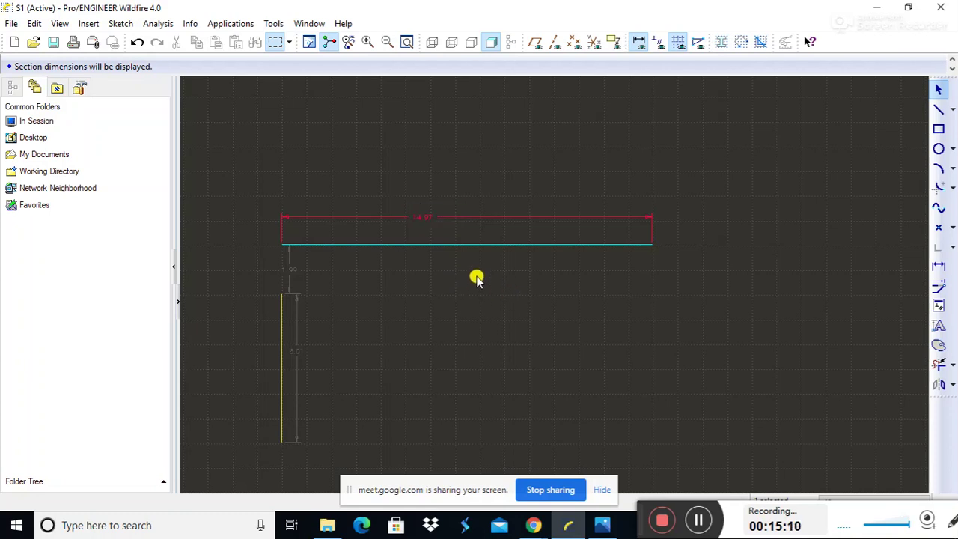
double_click(419, 217)
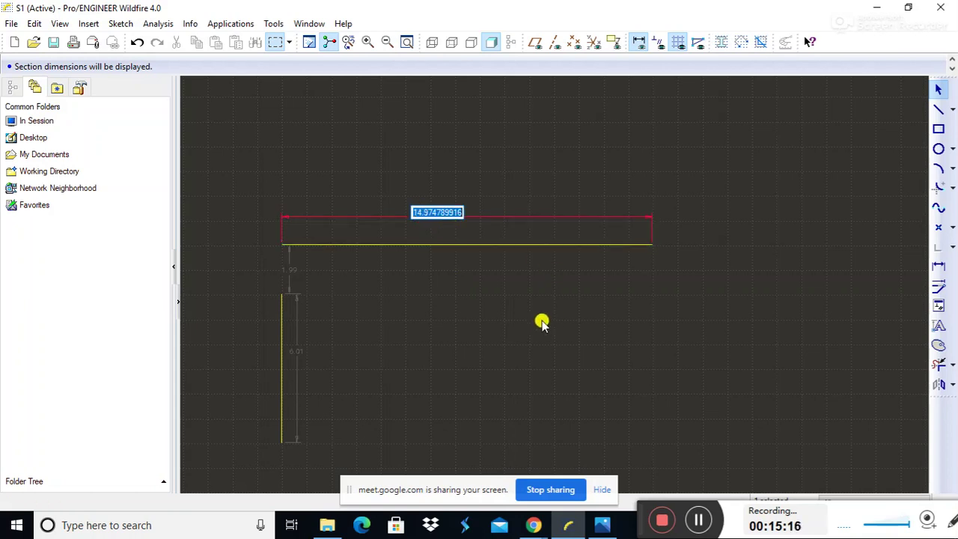
key(BackSpace)
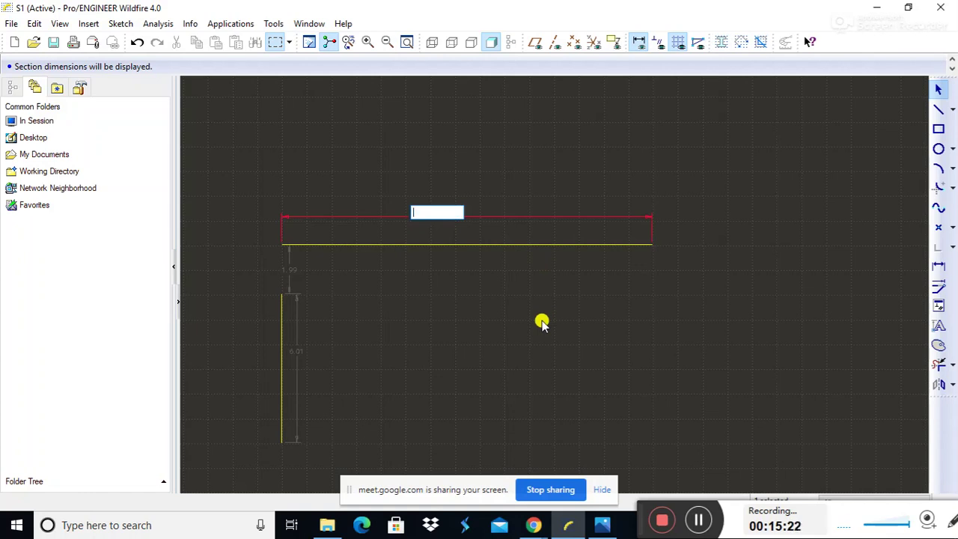
text(20)
key(Return)
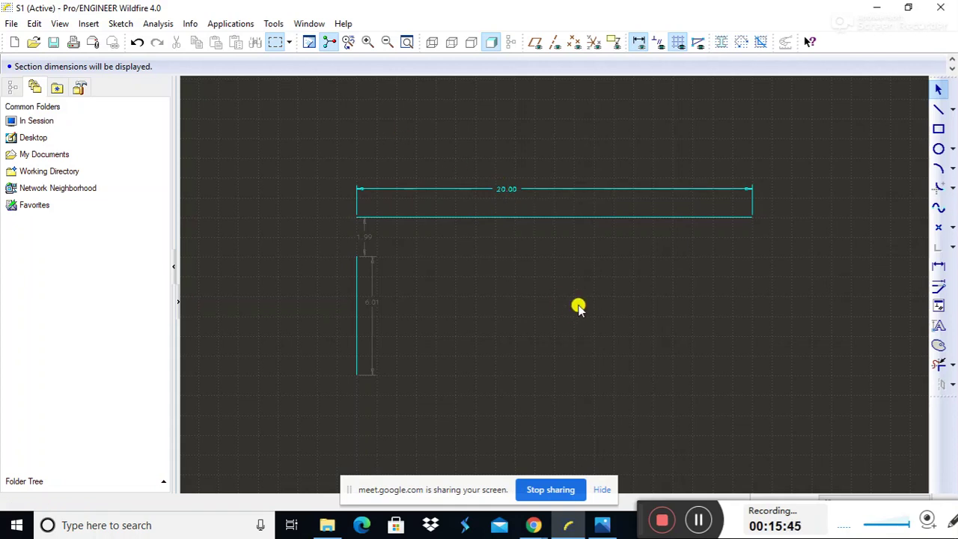
Pick the lines' length dimensions and the gap dimension between the lines in turn, and deselect them without entering a value.
click(372, 318)
click(421, 318)
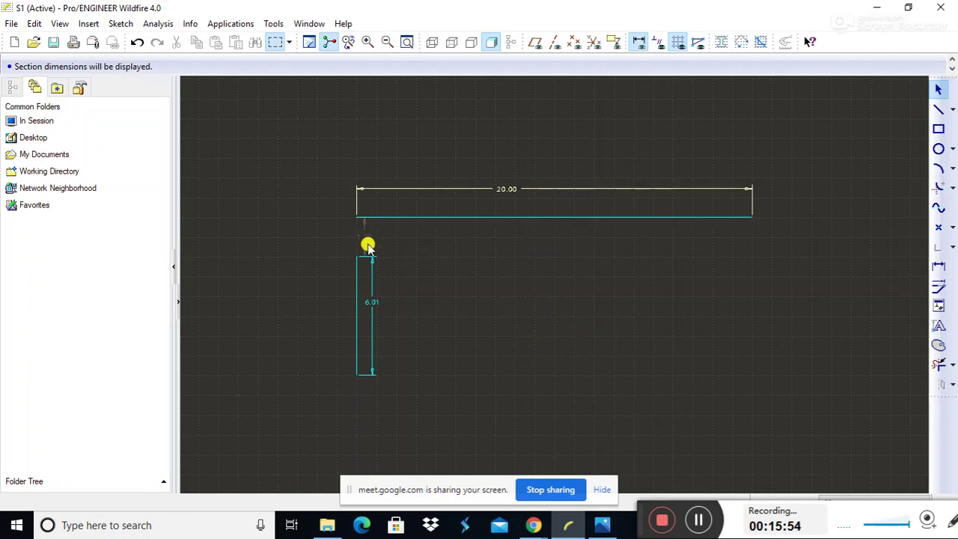
click(507, 188)
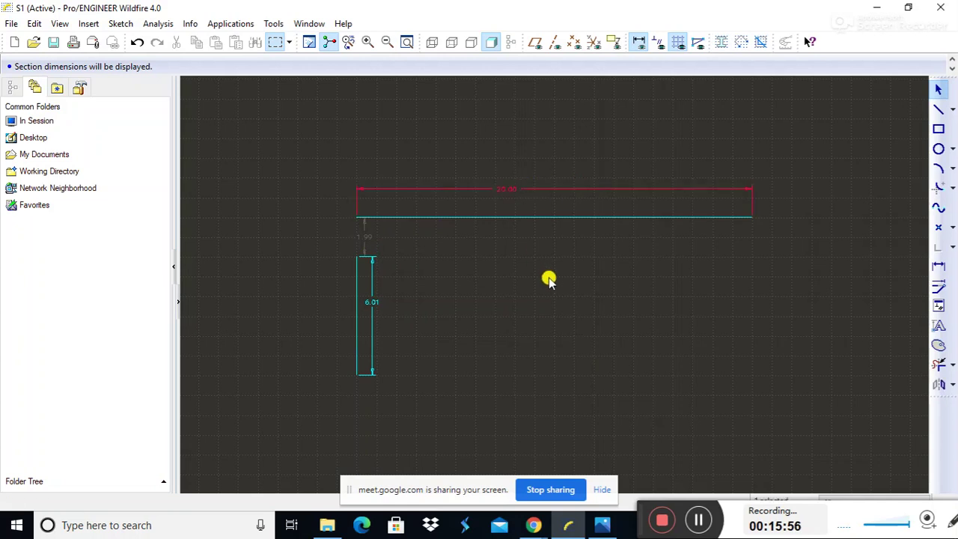
click(507, 187)
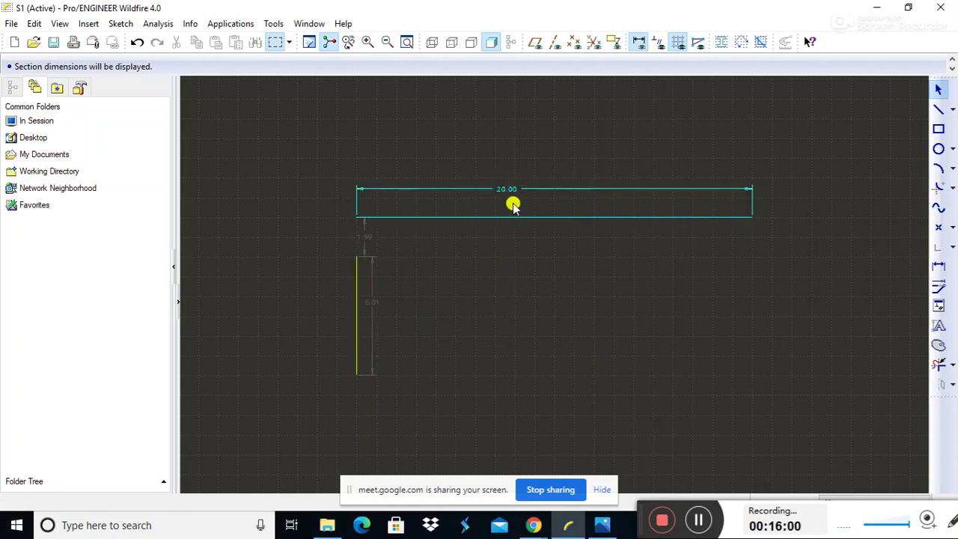
click(356, 274)
click(364, 236)
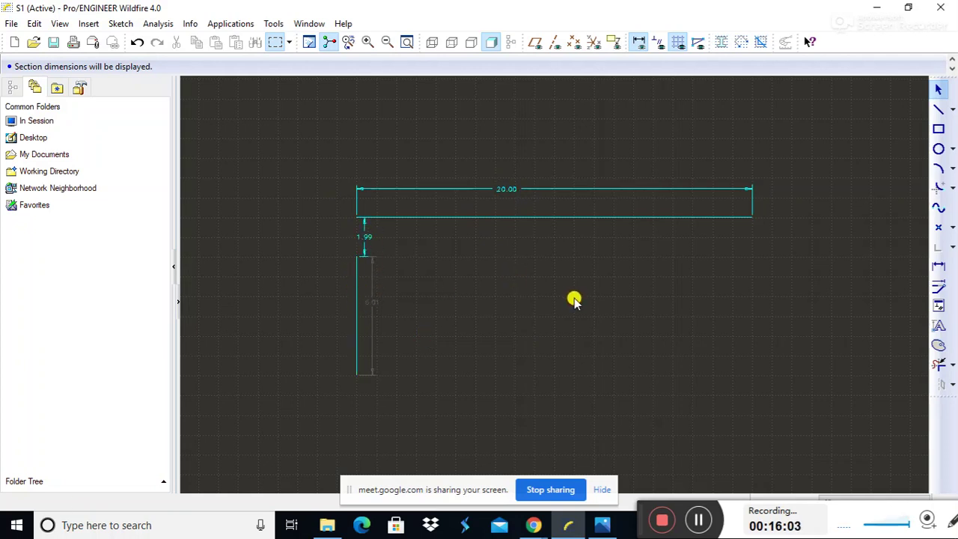
double_click(364, 234)
click(736, 320)
click(729, 327)
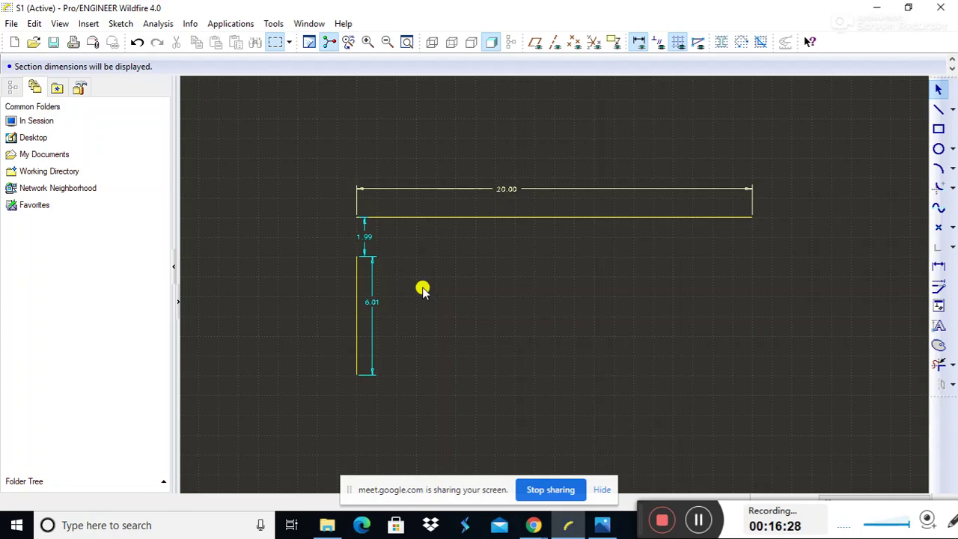
Set the vertical line's length to 8 and the gap between its upper end and the horizontal line to 2.
double_click(372, 302)
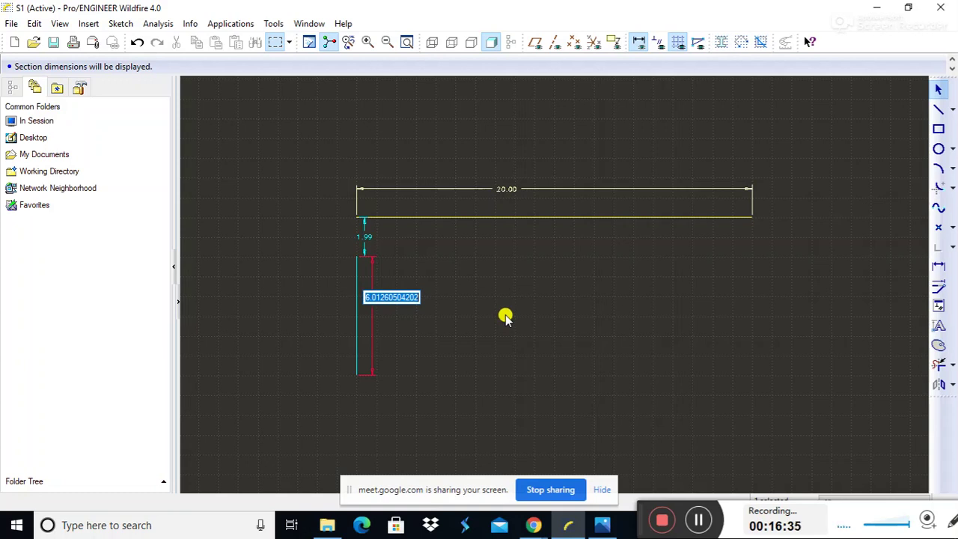
text(8)
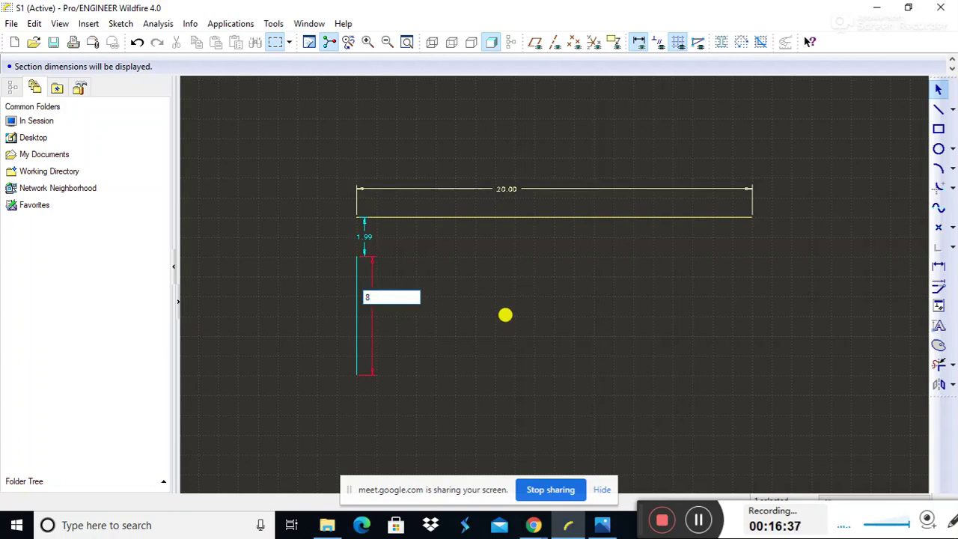
key(Return)
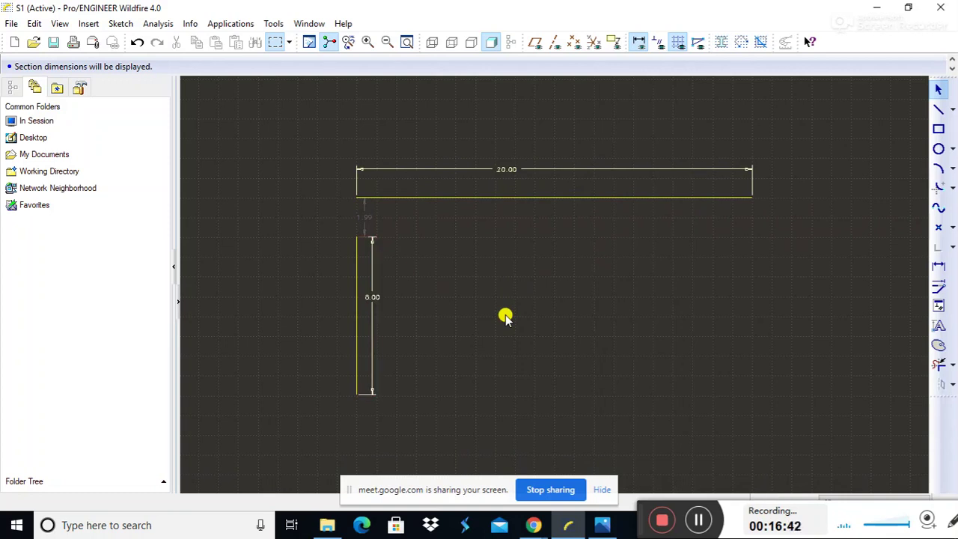
double_click(365, 218)
text(2)
key(Return)
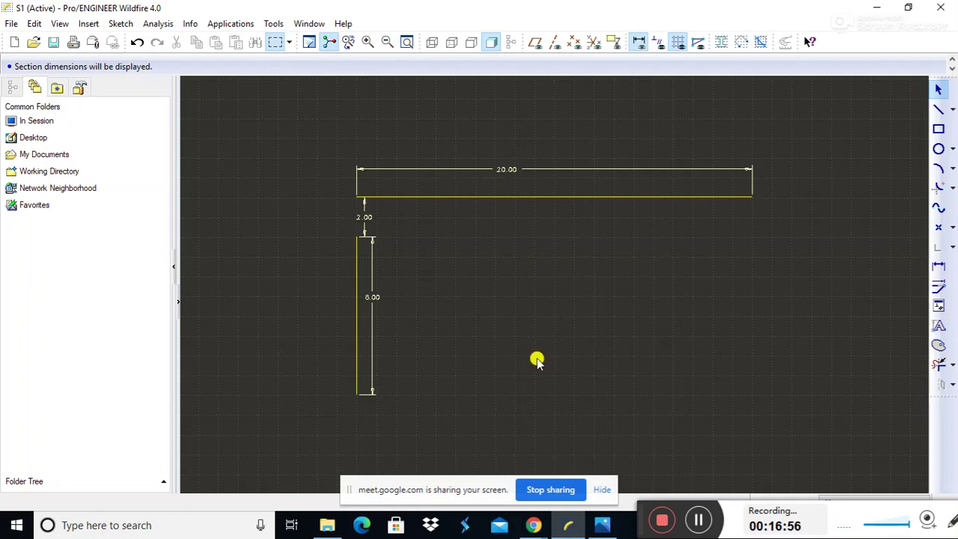
Open the Constraints dialog, move it over the sketch area, review the available constraint types and close it.
click(657, 45)
click(939, 306)
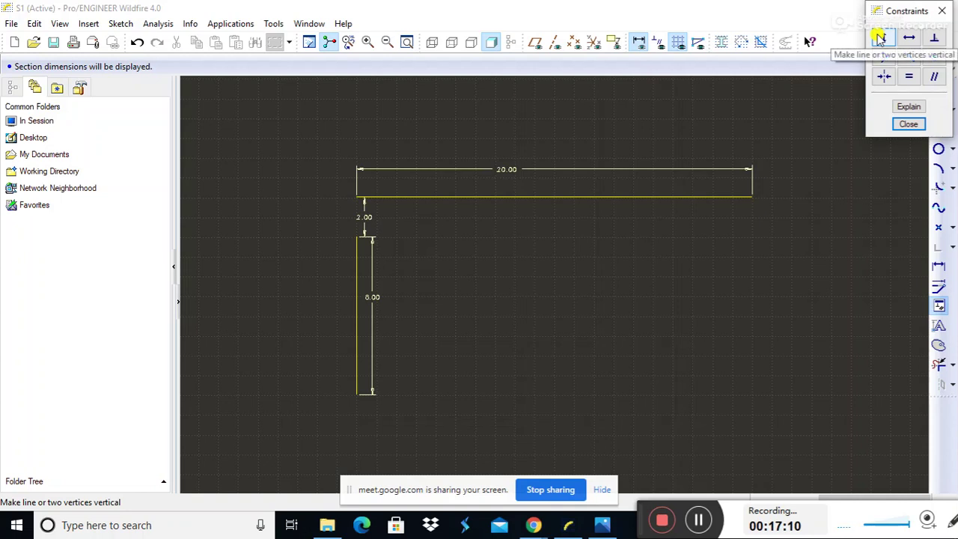
mouse_move(878, 11)
mouse_down()
mouse_move(882, 26)
mouse_move(598, 196)
mouse_move(584, 240)
mouse_up()
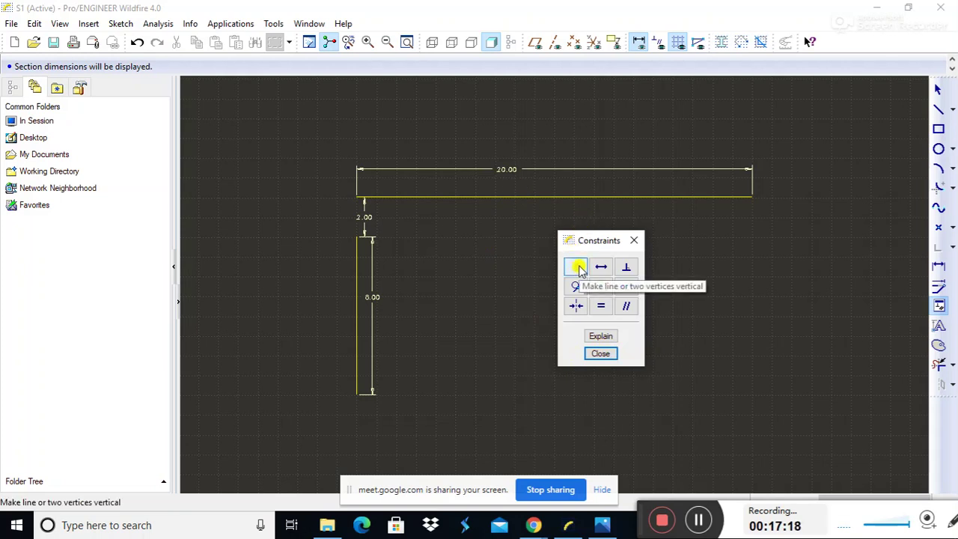
click(627, 268)
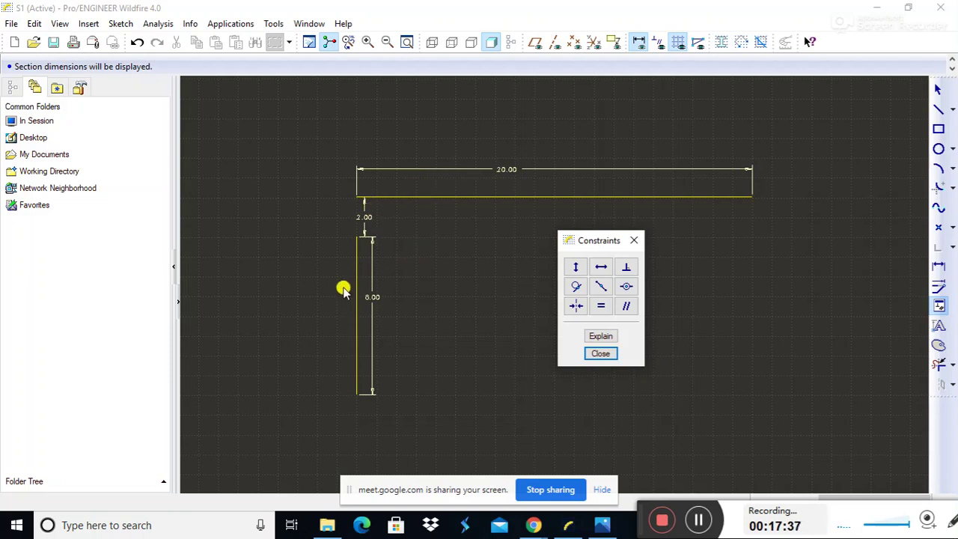
click(601, 289)
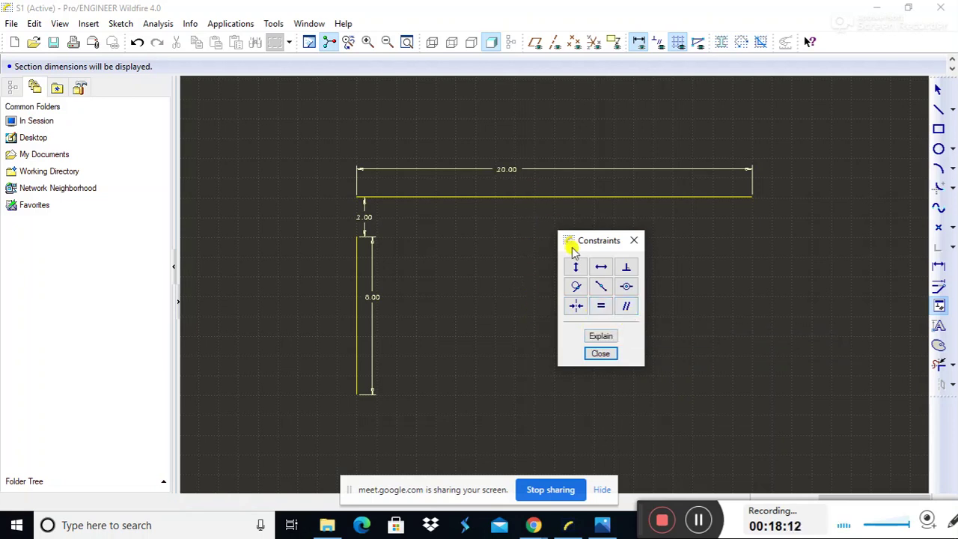
click(630, 240)
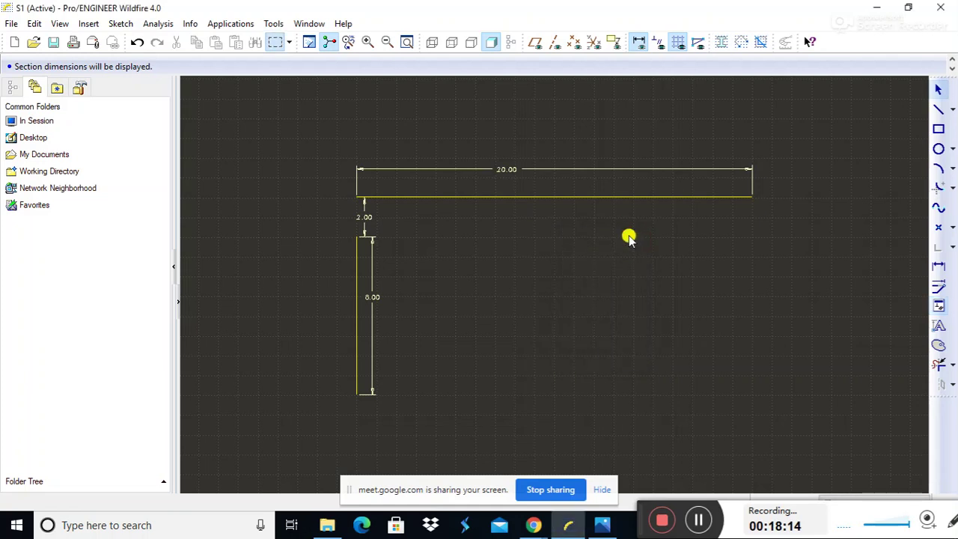
Show and hide the section constraints several times to examine the symbols on both lines, leaving them hidden.
click(658, 44)
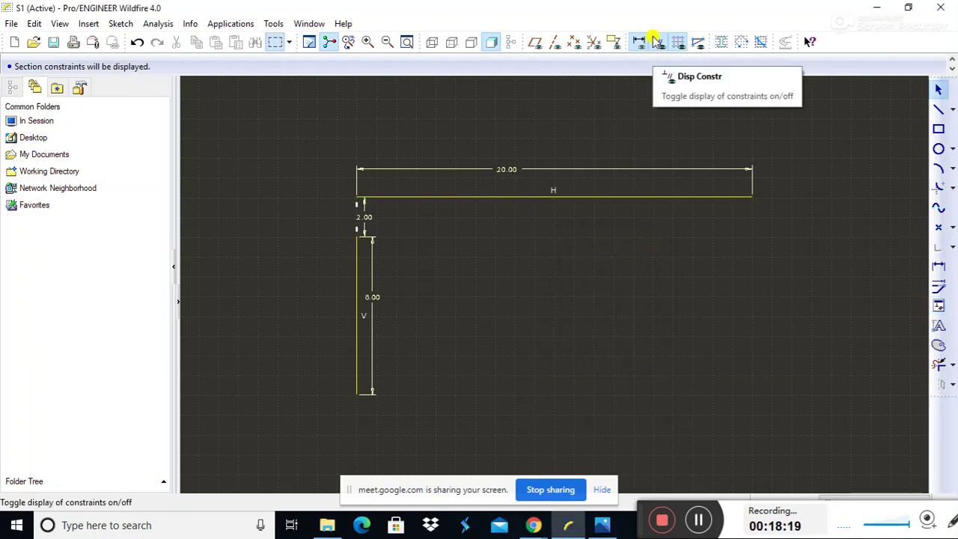
click(655, 41)
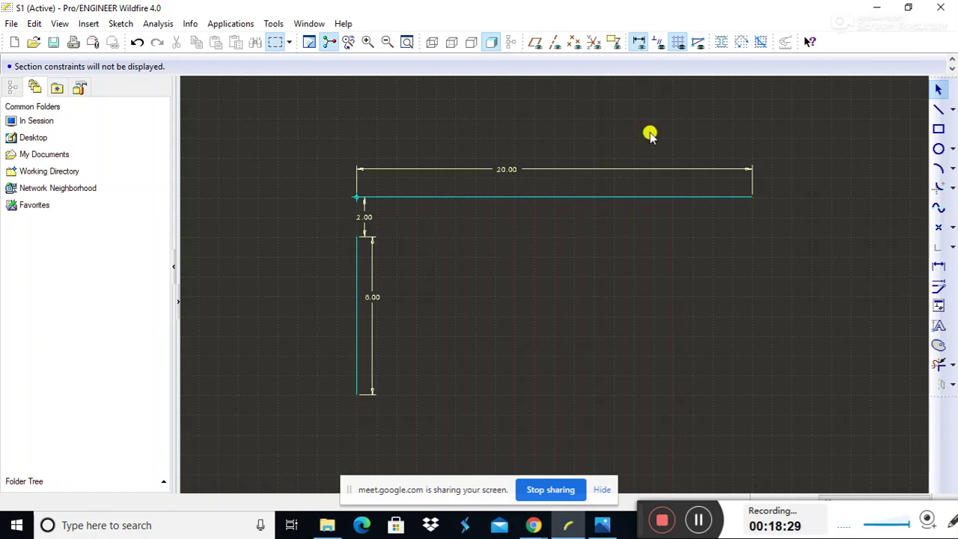
click(659, 43)
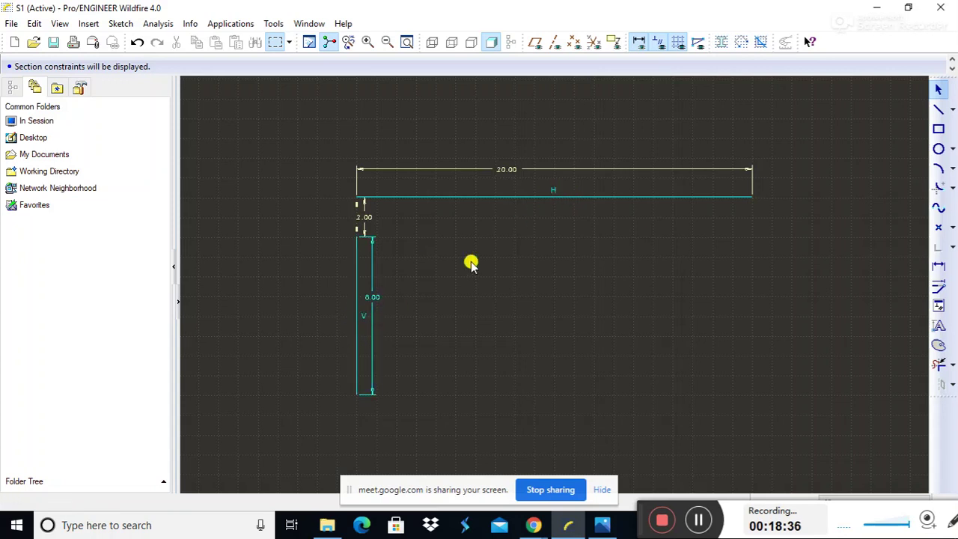
click(661, 41)
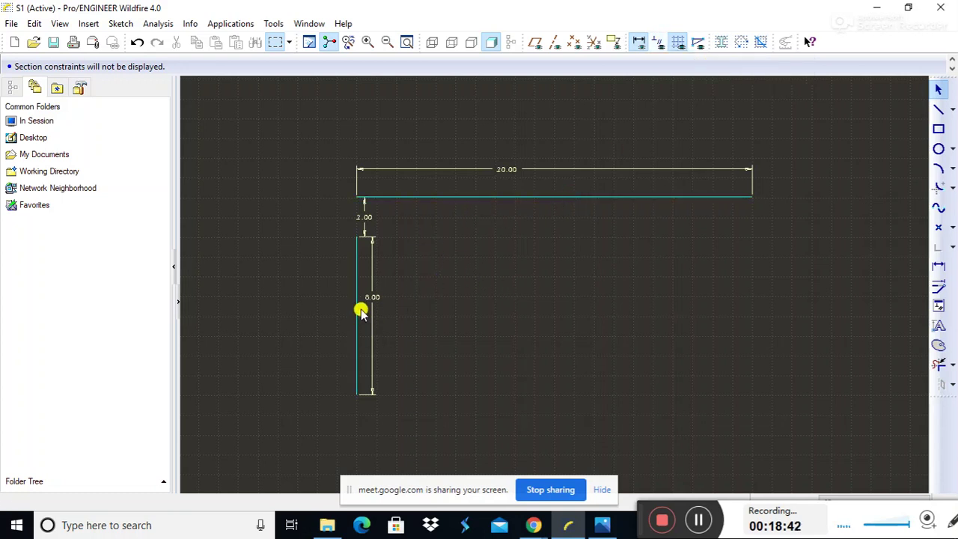
click(659, 48)
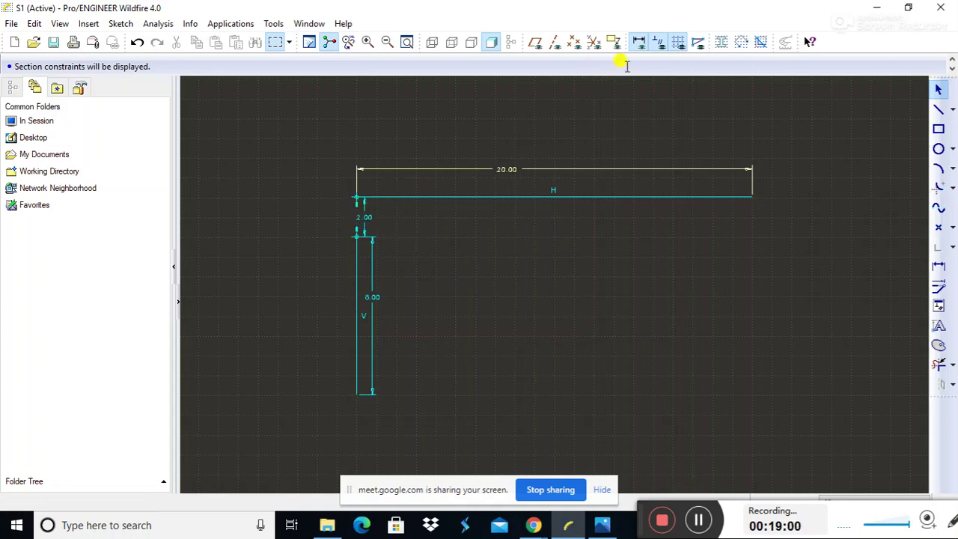
click(658, 43)
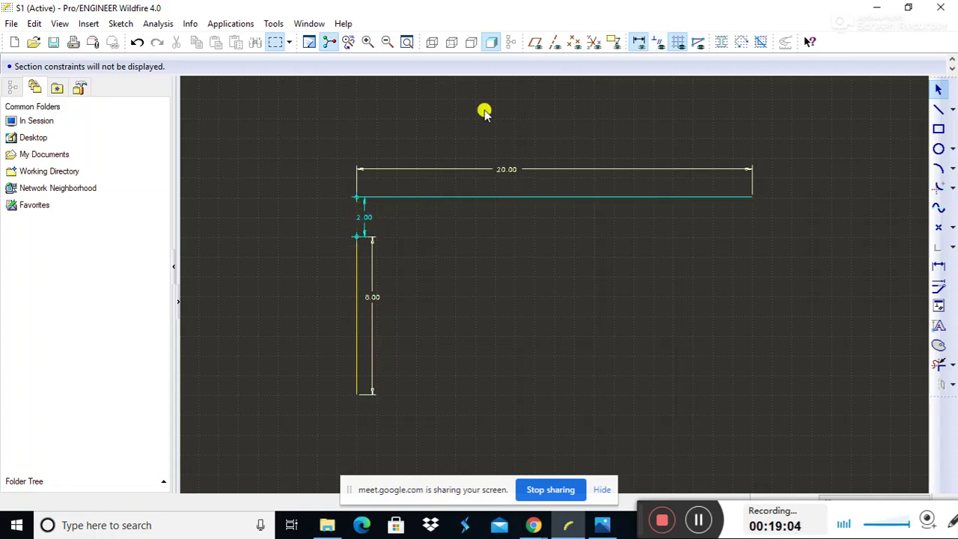
Show the section constraints, open the Constraints dialog to examine the symmetry constraint, and close the dialog.
click(657, 43)
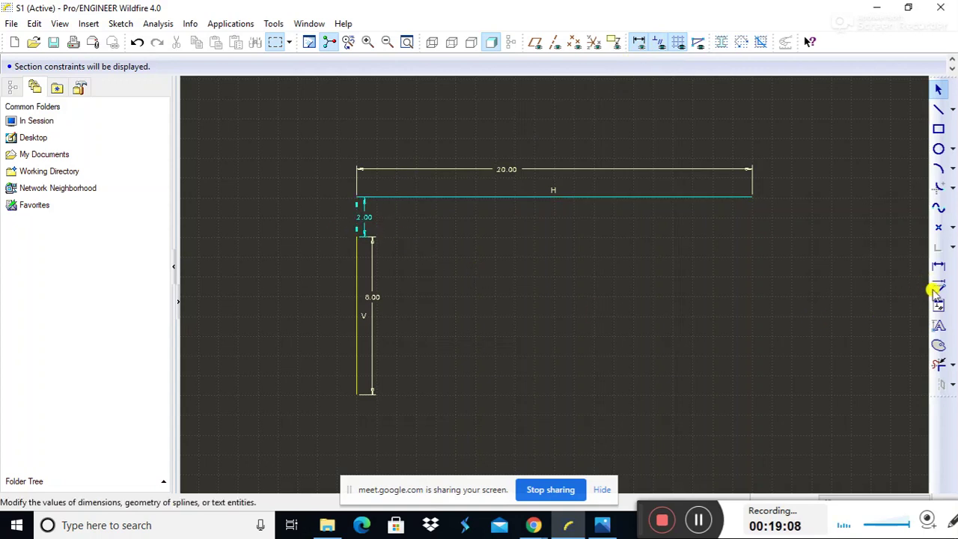
click(937, 306)
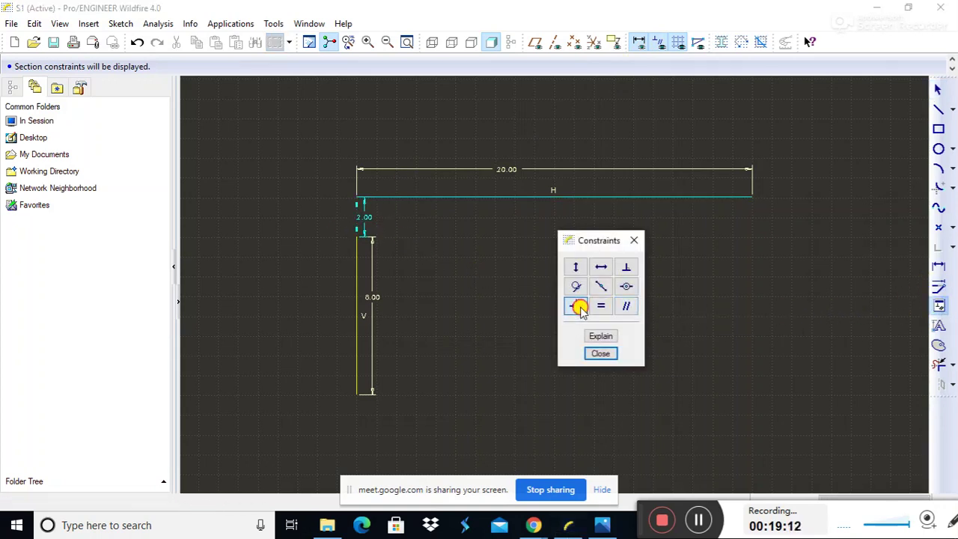
click(577, 306)
click(941, 382)
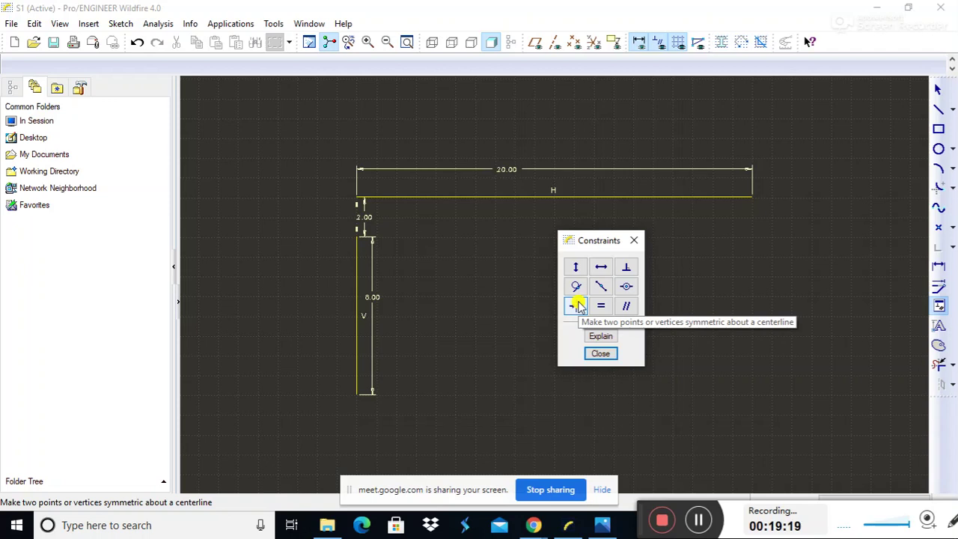
click(576, 305)
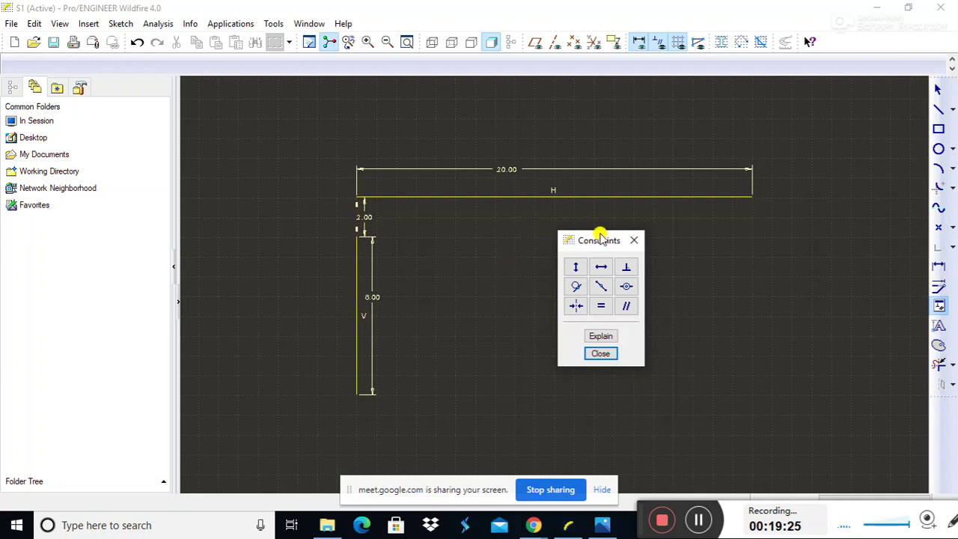
click(635, 239)
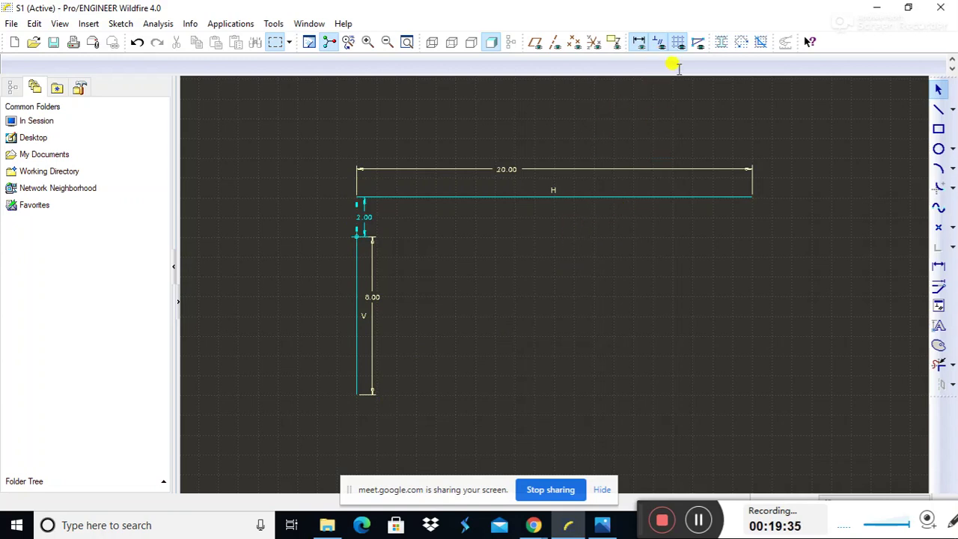
With section constraints hidden, draw a horizontal line about 13.13 long level with the vertical line's upper end, and delete it.
click(938, 109)
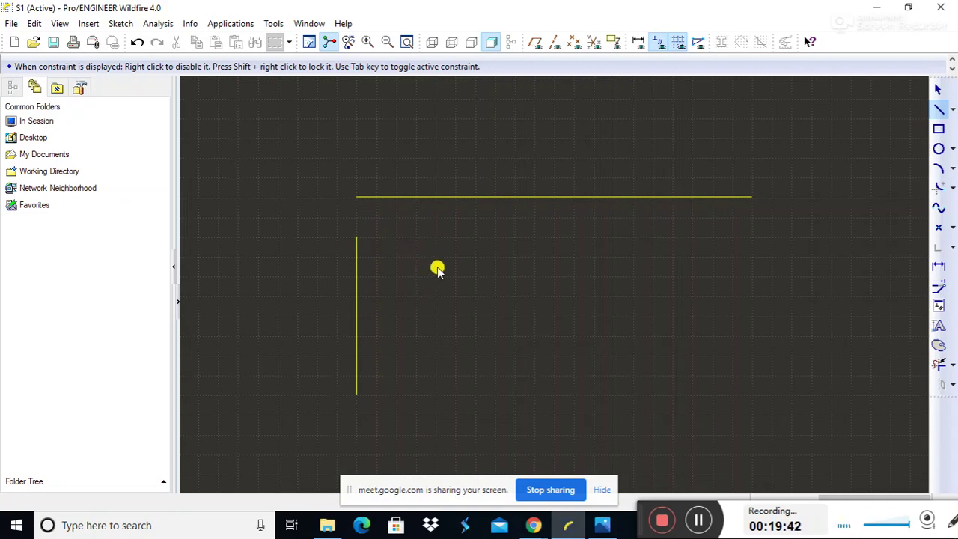
click(657, 42)
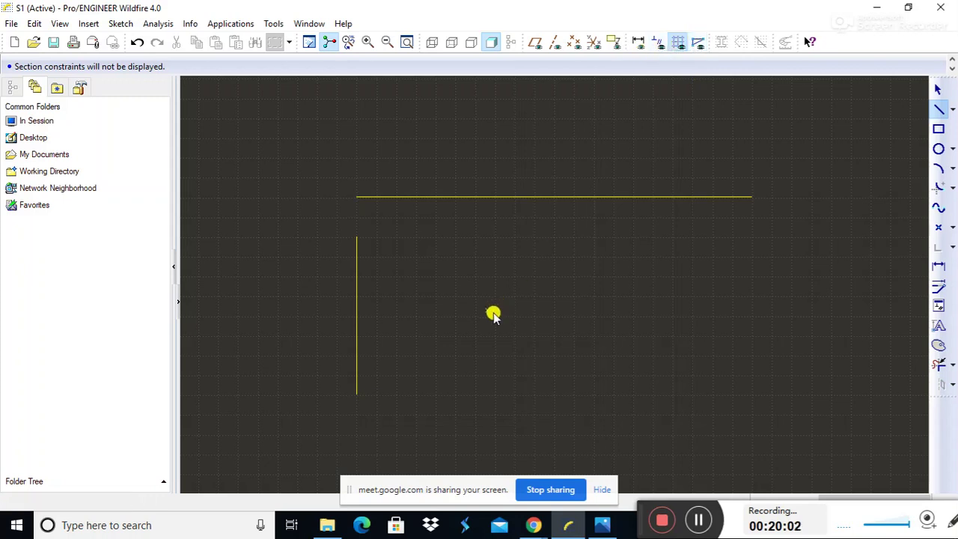
click(413, 242)
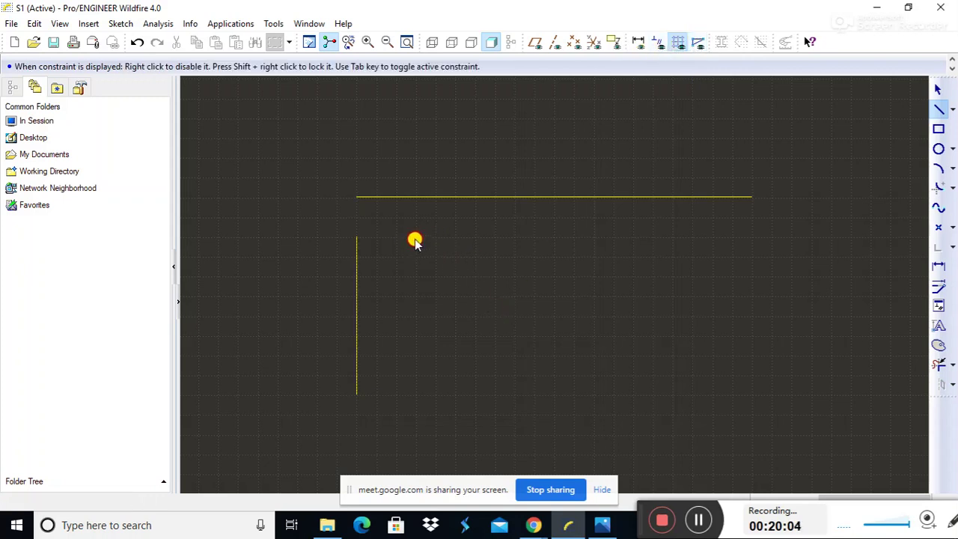
click(673, 238)
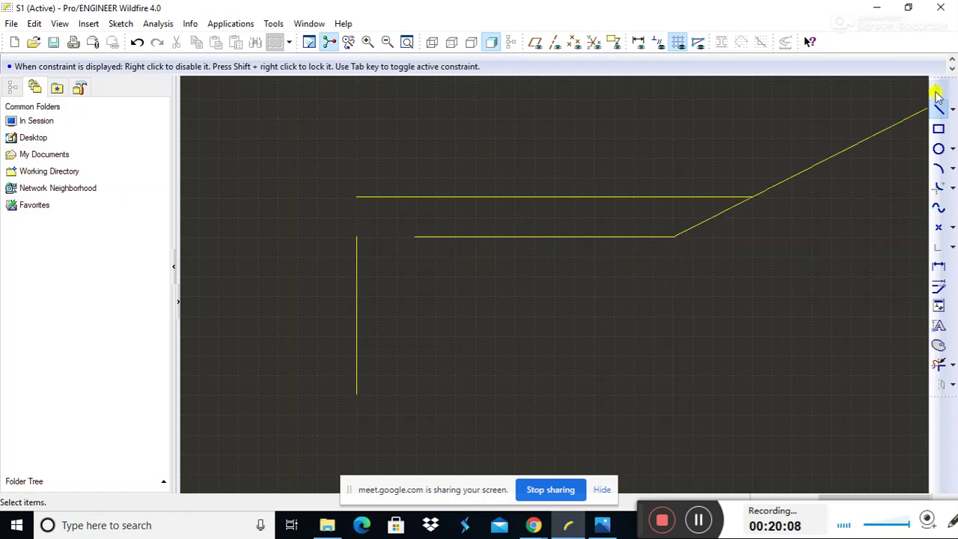
click(937, 89)
click(705, 226)
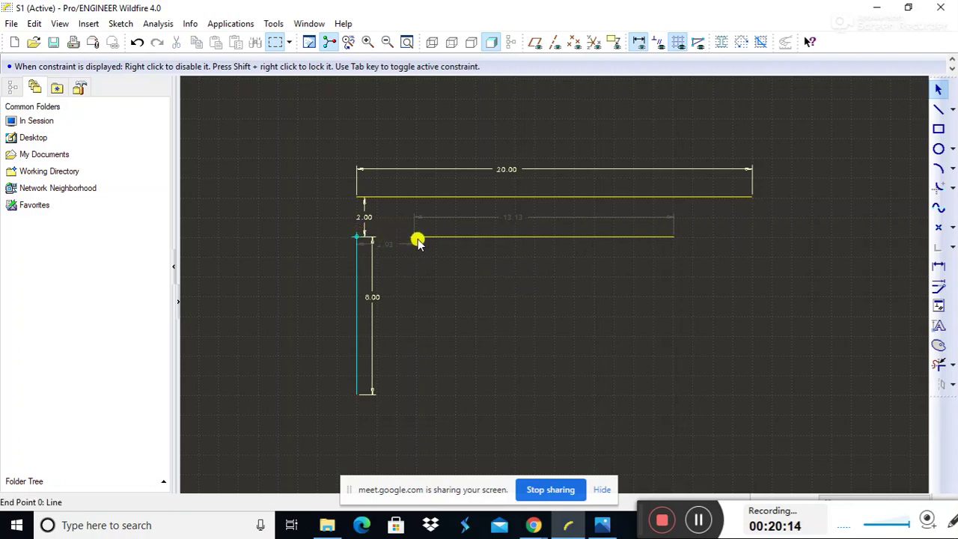
click(498, 237)
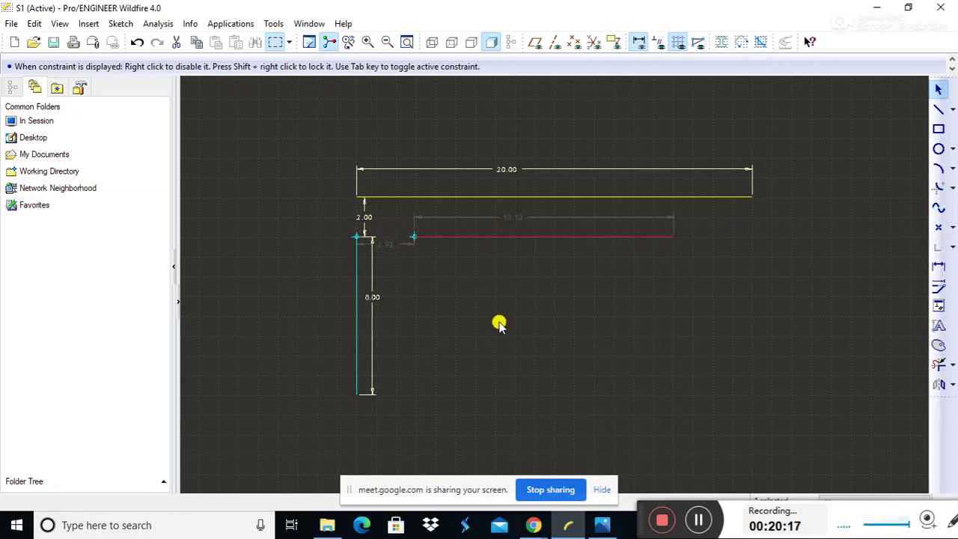
key(Delete)
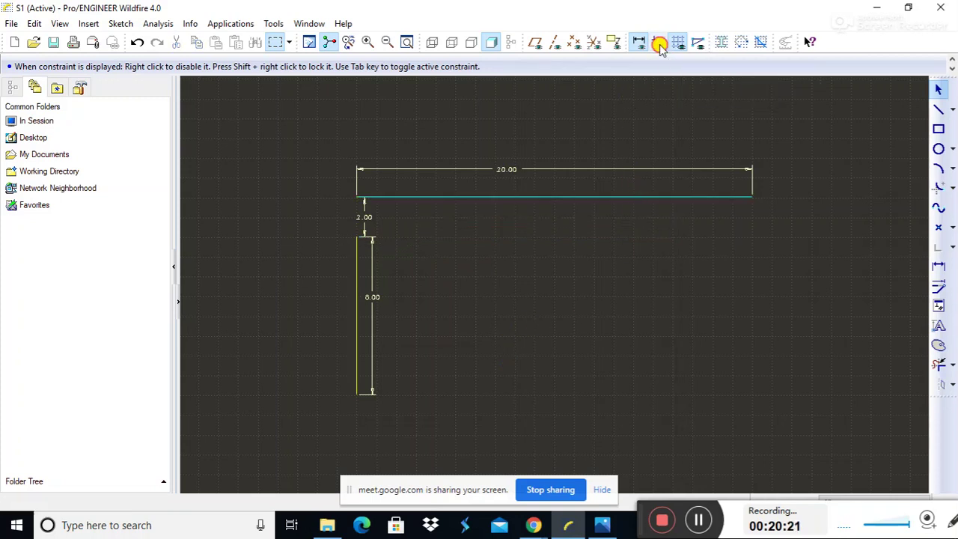
Show the section constraints and draw a horizontal line from the vertical line's midpoint, equal in length to the upper horizontal line.
click(657, 43)
click(935, 110)
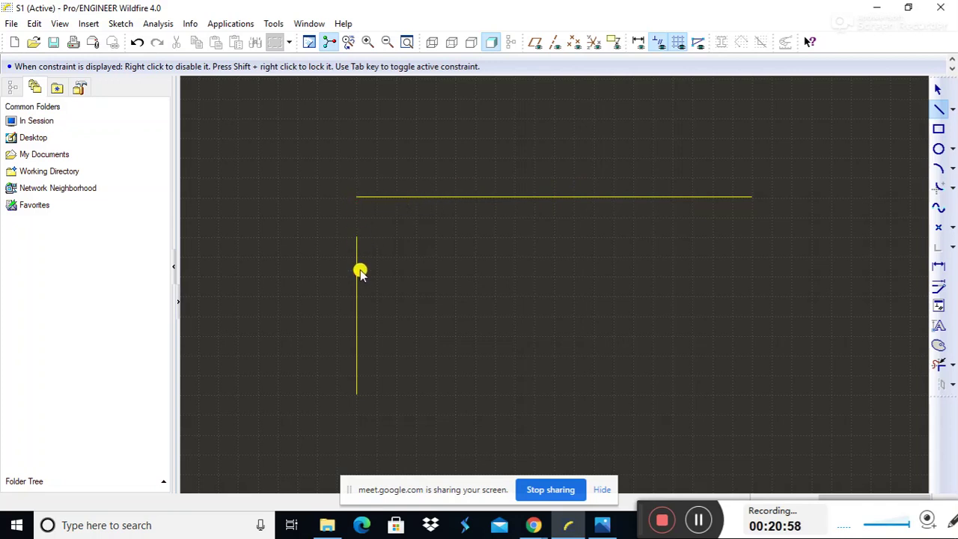
click(357, 316)
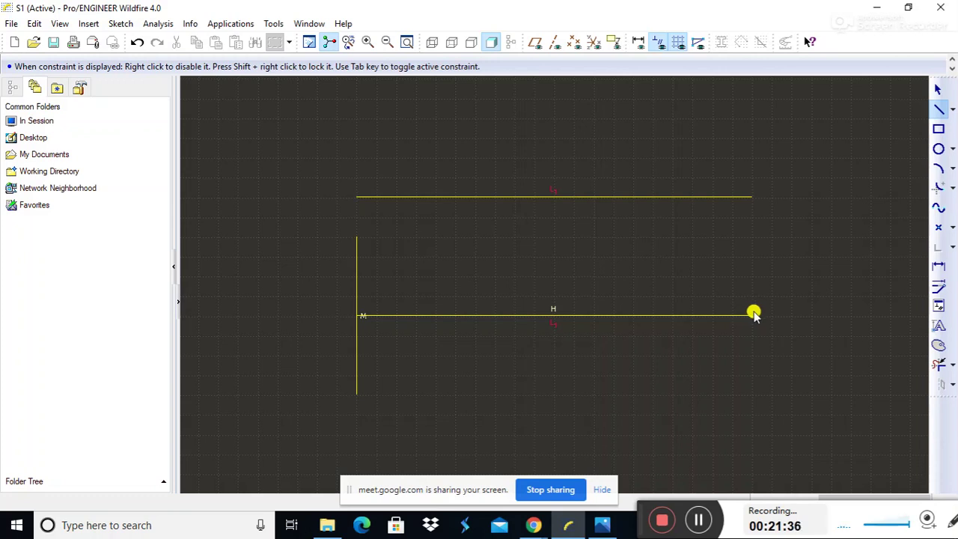
click(752, 314)
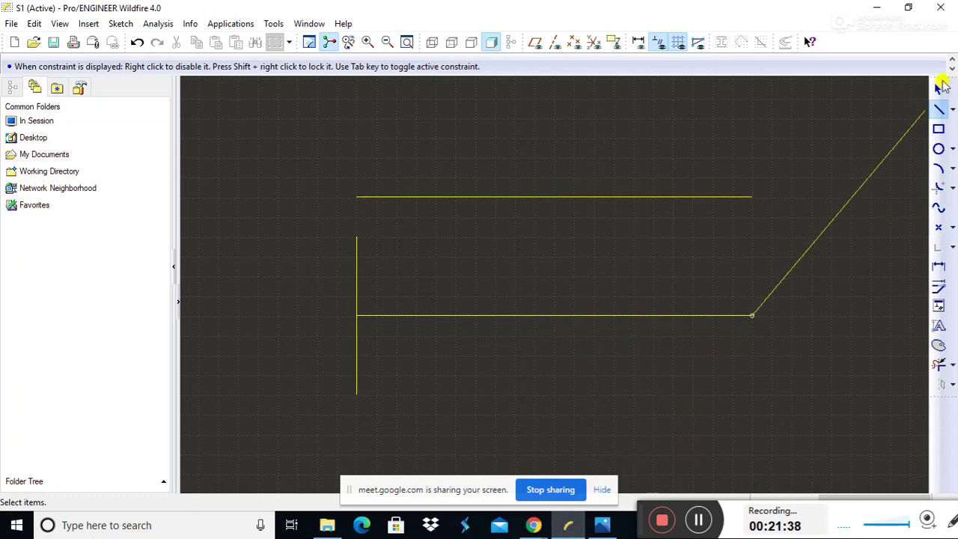
click(939, 88)
Switch to the Google Meet window to read the meeting chat, and return to the sketch.
mouse_move(532, 525)
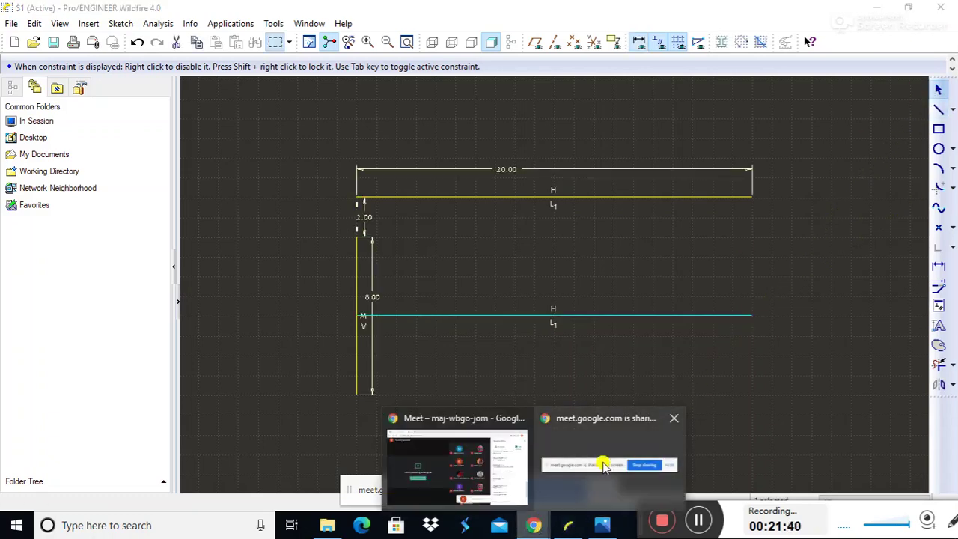
click(456, 466)
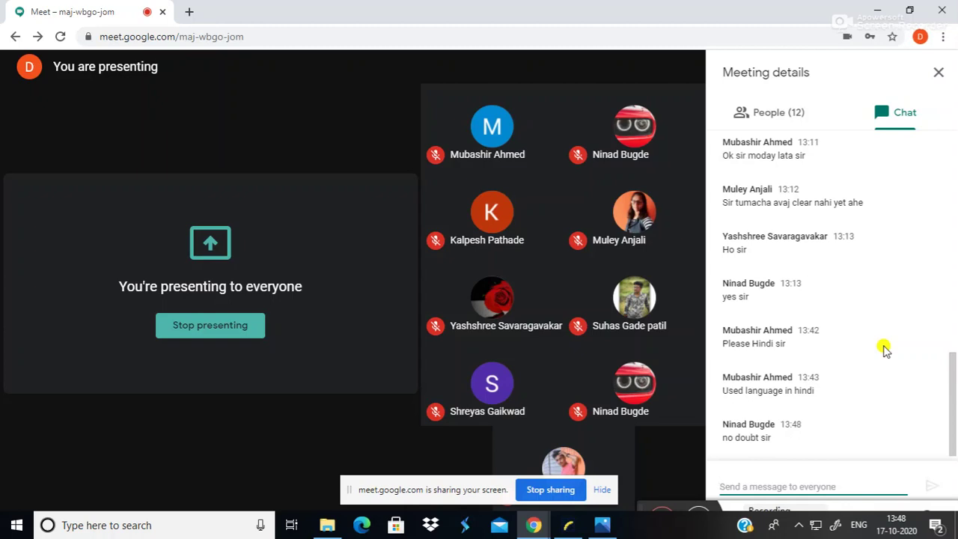
click(875, 10)
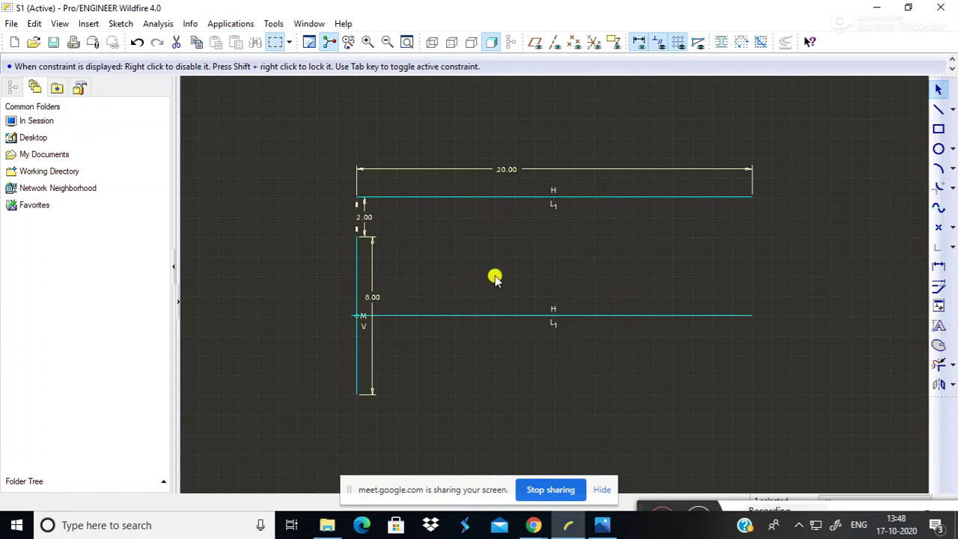
Draw a second vertical line close beside the existing one, equal to it in length and crossing the lower horizontal line.
click(810, 255)
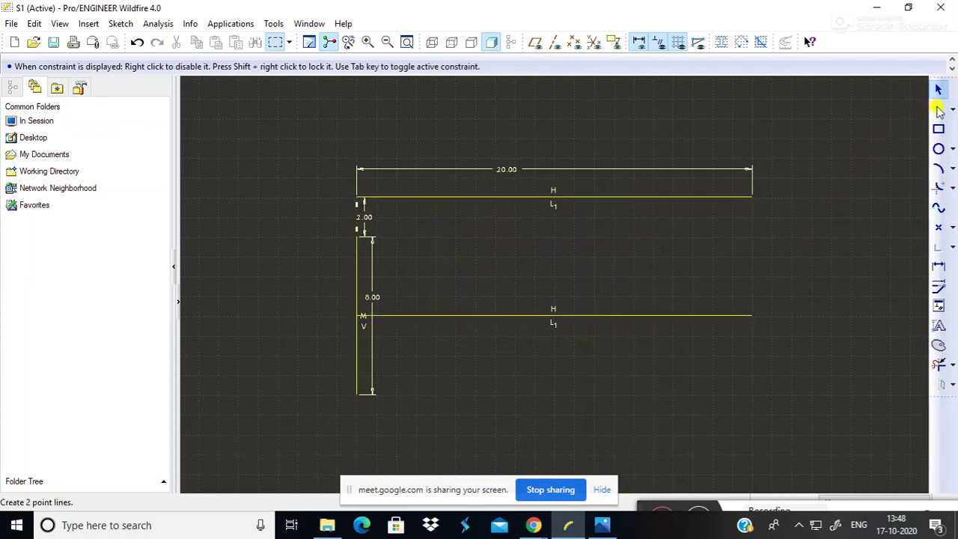
click(939, 110)
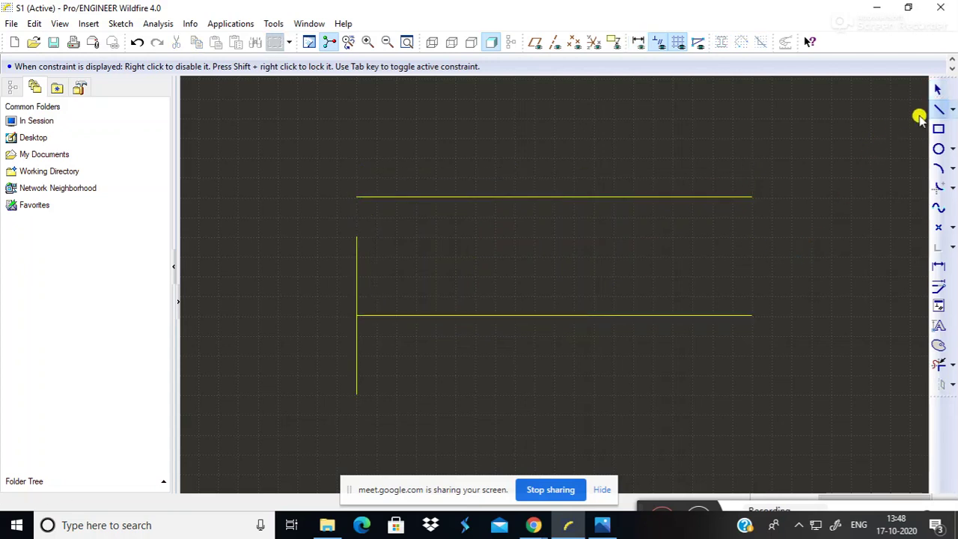
click(368, 277)
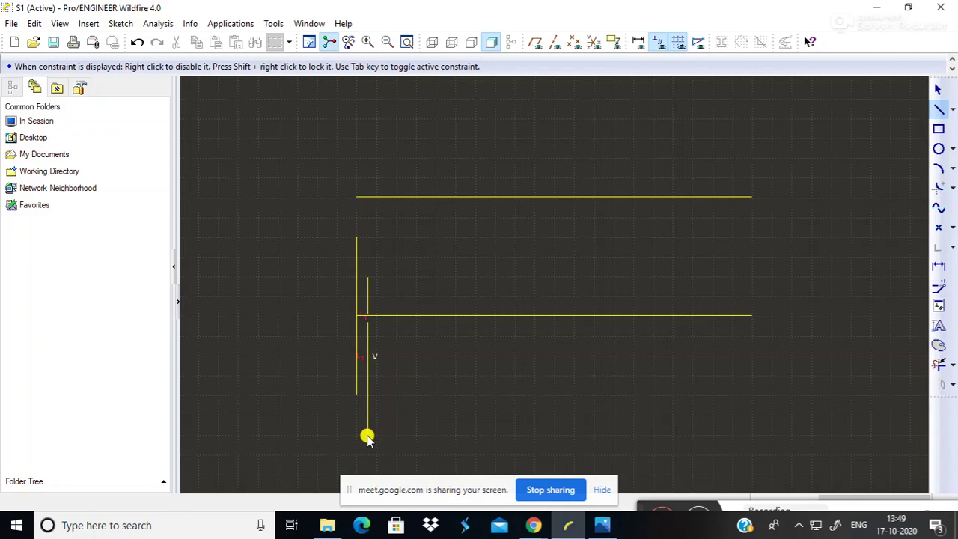
click(367, 435)
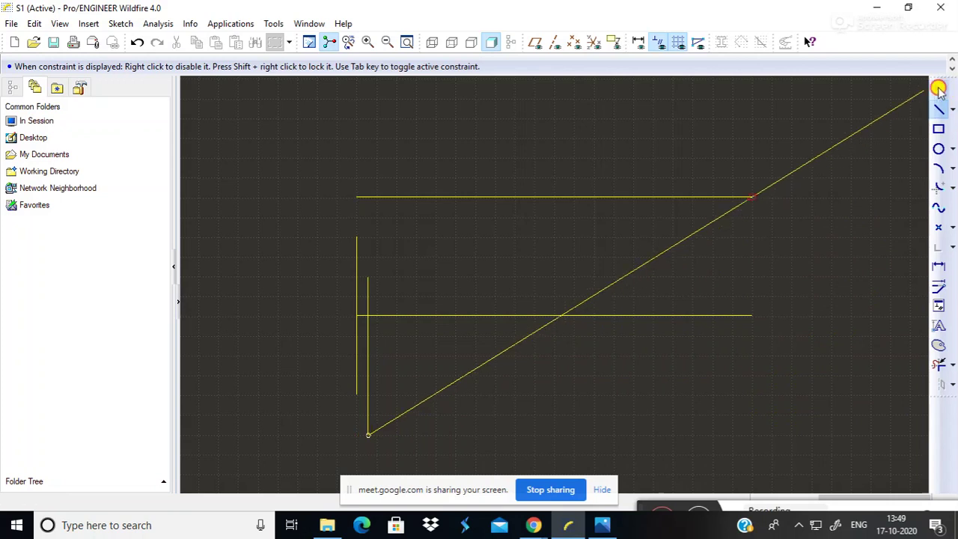
click(938, 88)
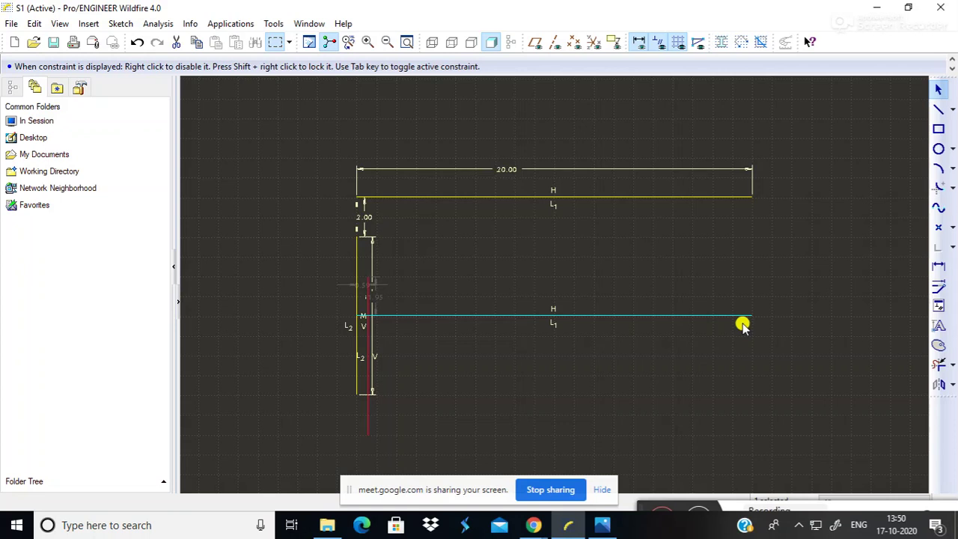
Clear the selection and delete all the lines in the sketch.
middle_click(813, 196)
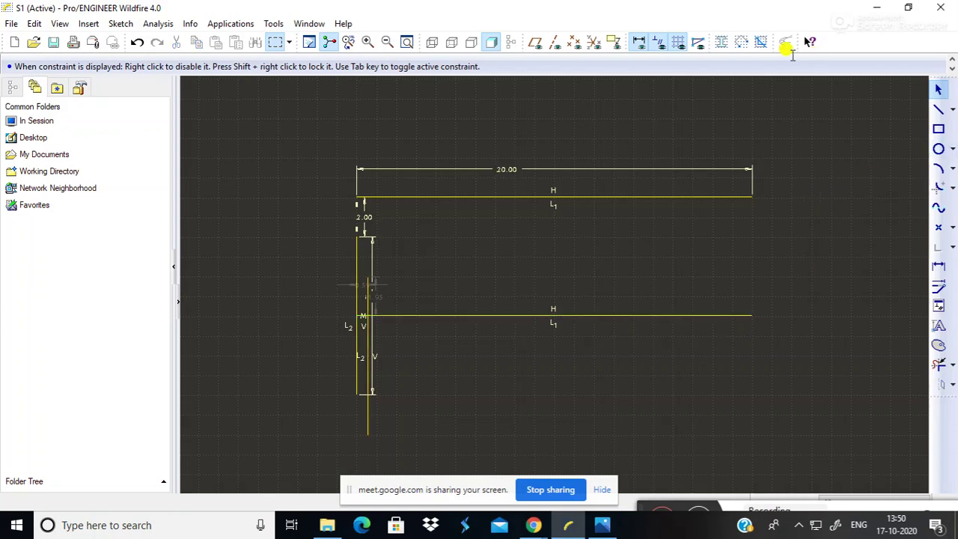
mouse_move(282, 147)
mouse_down()
mouse_move(632, 483)
mouse_move(857, 468)
mouse_up()
key(Delete)
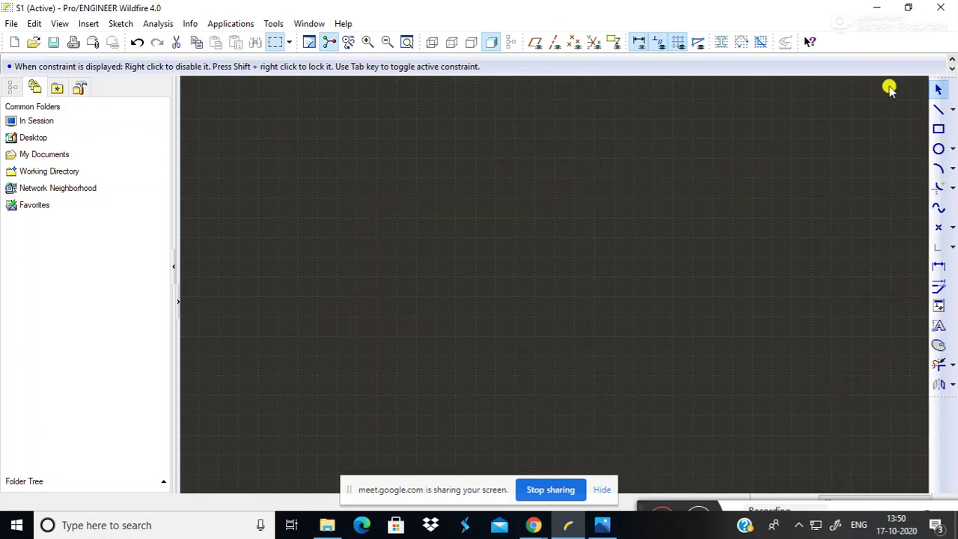
Draw a horizontal line about 16.50 long across the middle of the empty sketch.
click(938, 109)
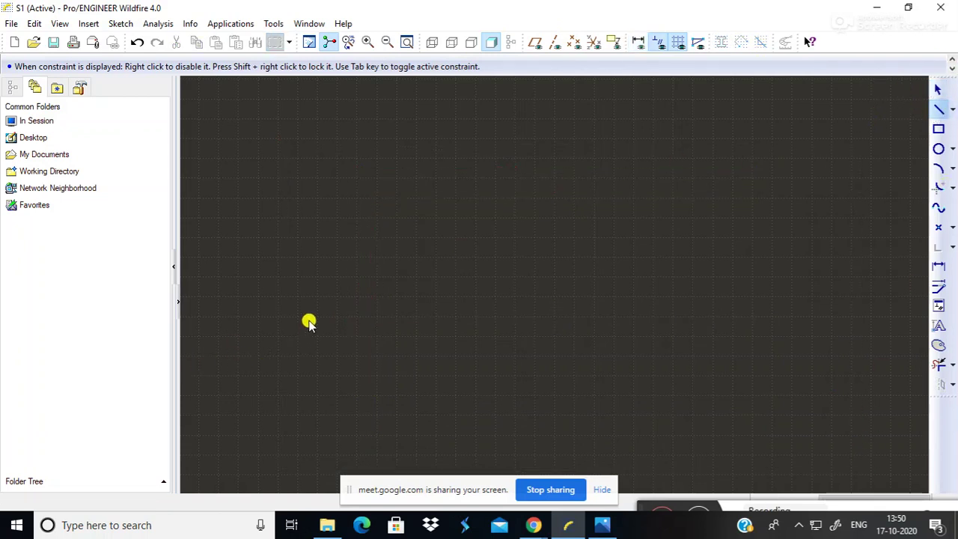
click(336, 281)
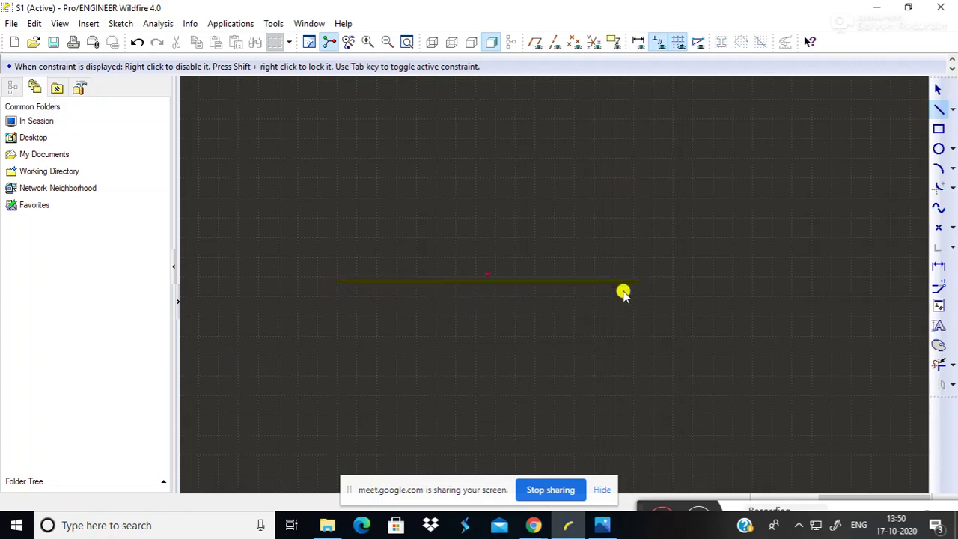
click(662, 280)
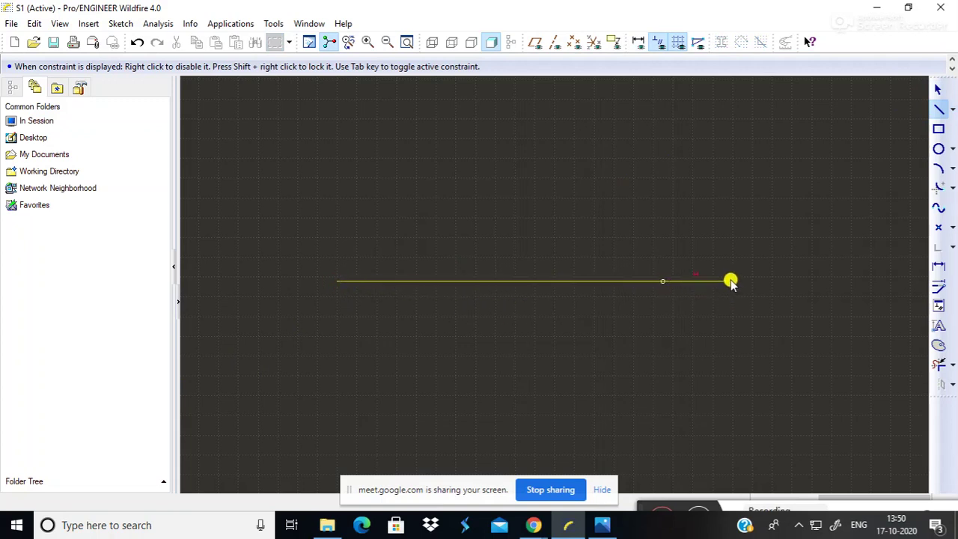
click(938, 89)
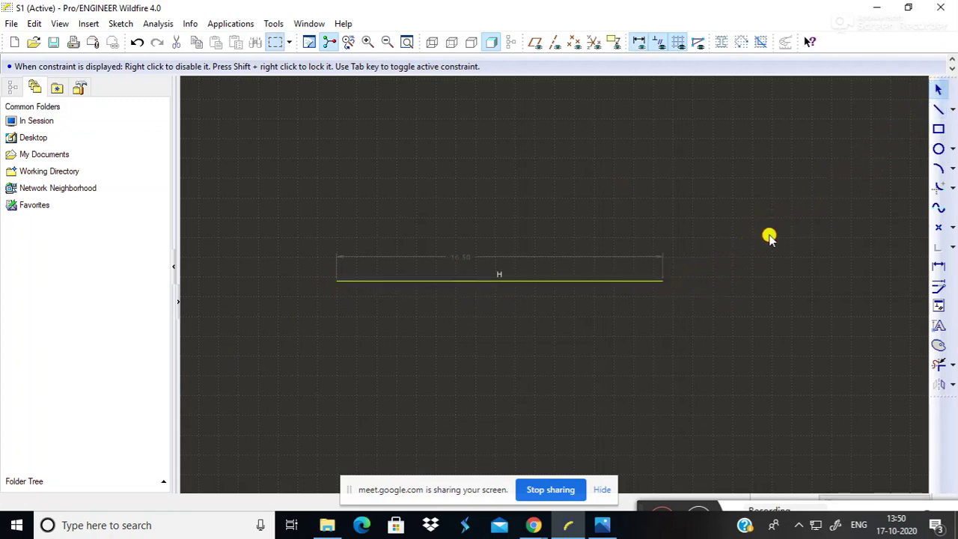
Select the single horizontal line with a selection window and delete it.
click(951, 109)
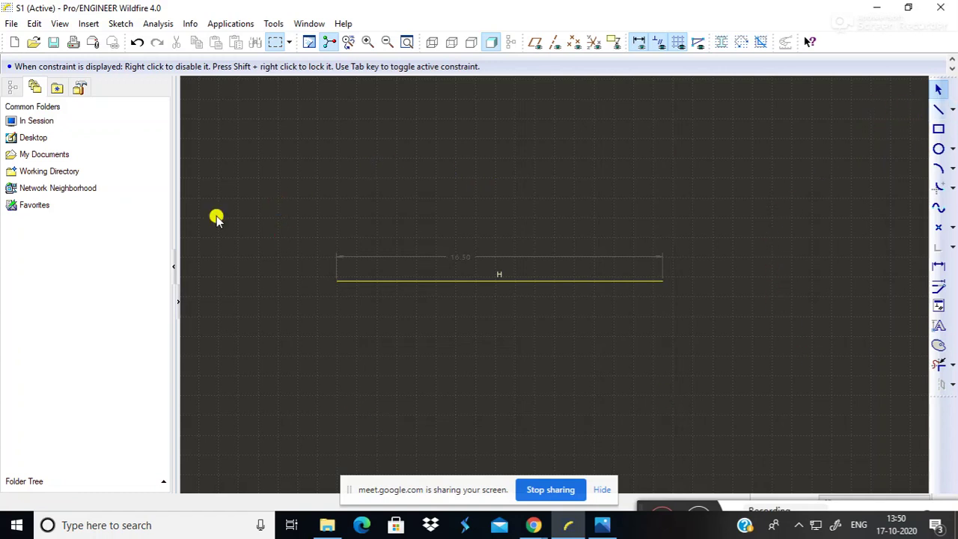
mouse_move(285, 166)
mouse_down()
mouse_move(447, 378)
mouse_move(844, 362)
mouse_up()
click(844, 362)
drag(273, 150, 747, 419)
key(Delete)
click(951, 110)
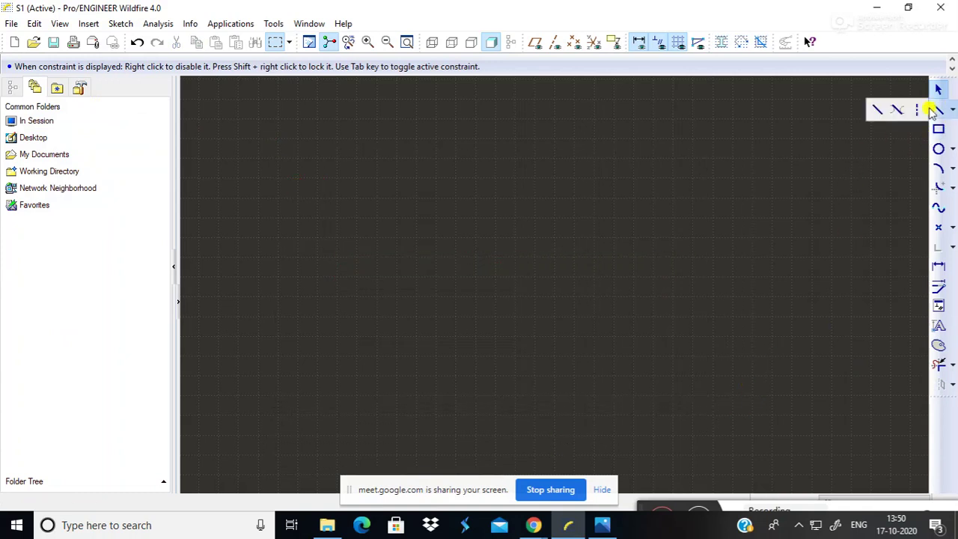
click(899, 109)
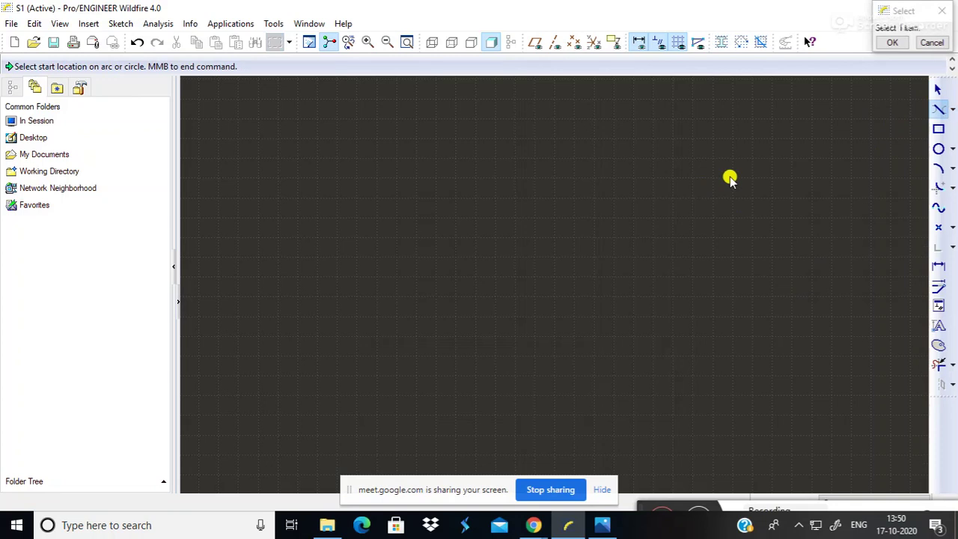
click(941, 10)
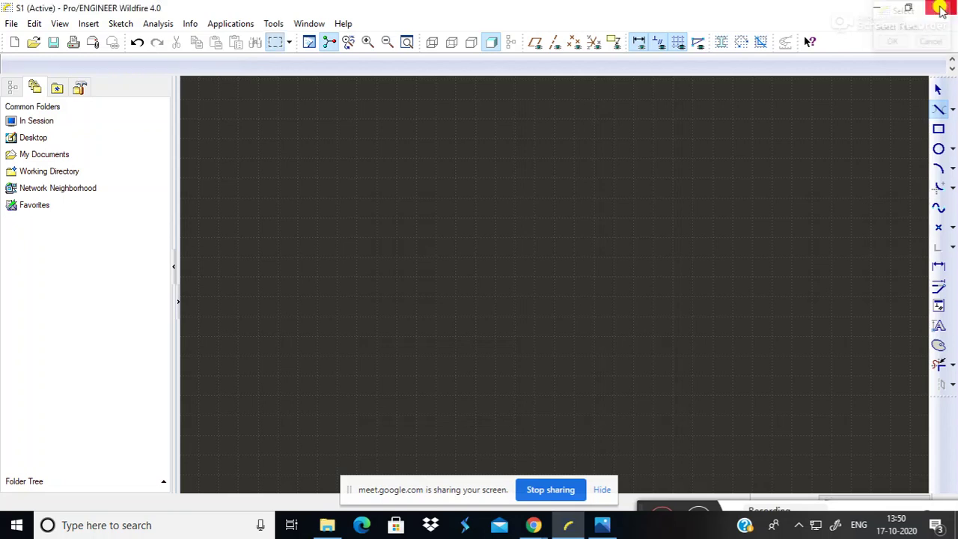
Draw a center-point circle in the upper-left area of the sketch.
click(938, 148)
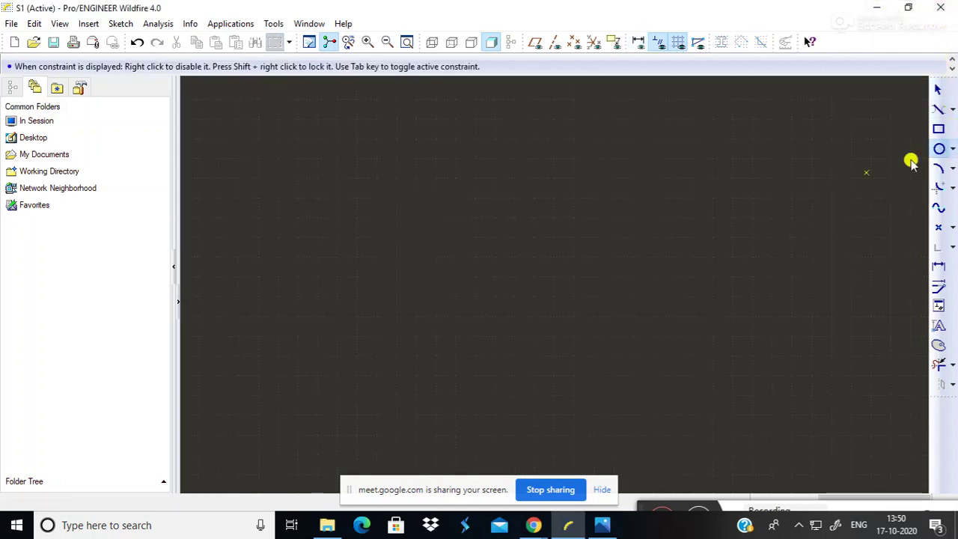
click(297, 172)
click(331, 236)
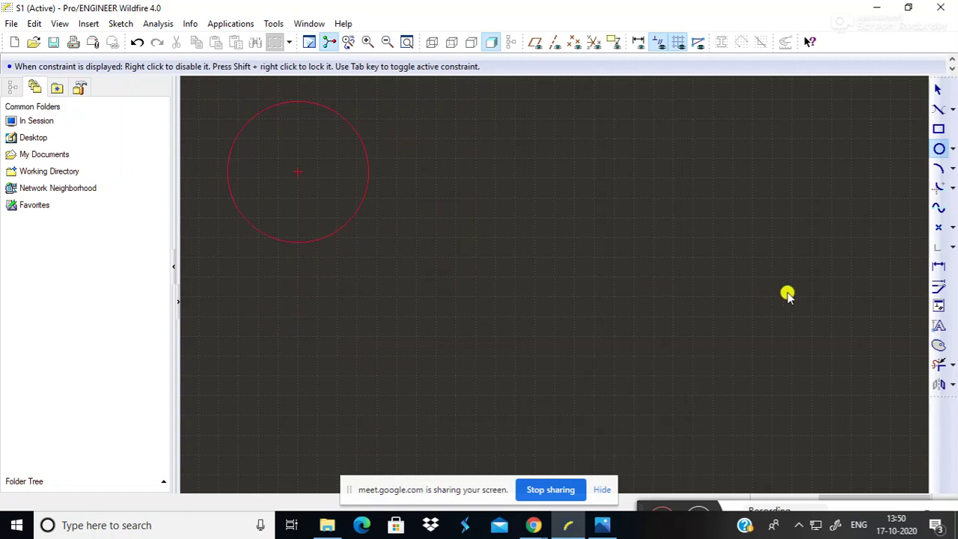
Draw a second center-point circle about 10.53 in diameter to the right of the first, without adding a third circle.
click(618, 222)
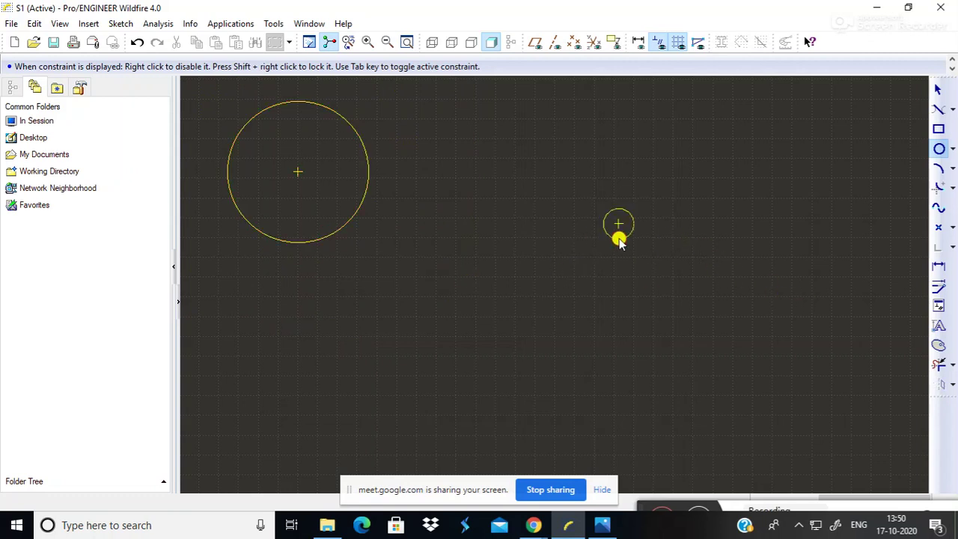
click(714, 266)
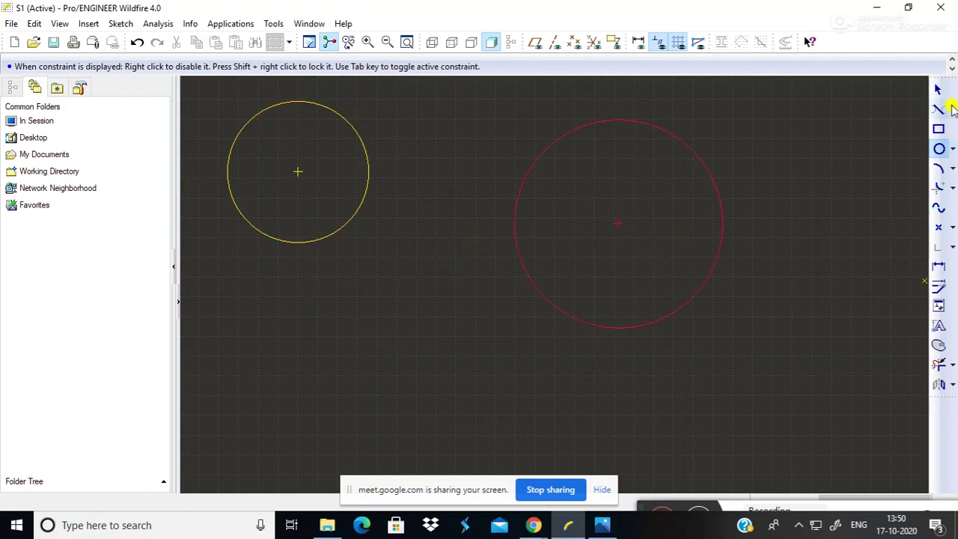
click(861, 223)
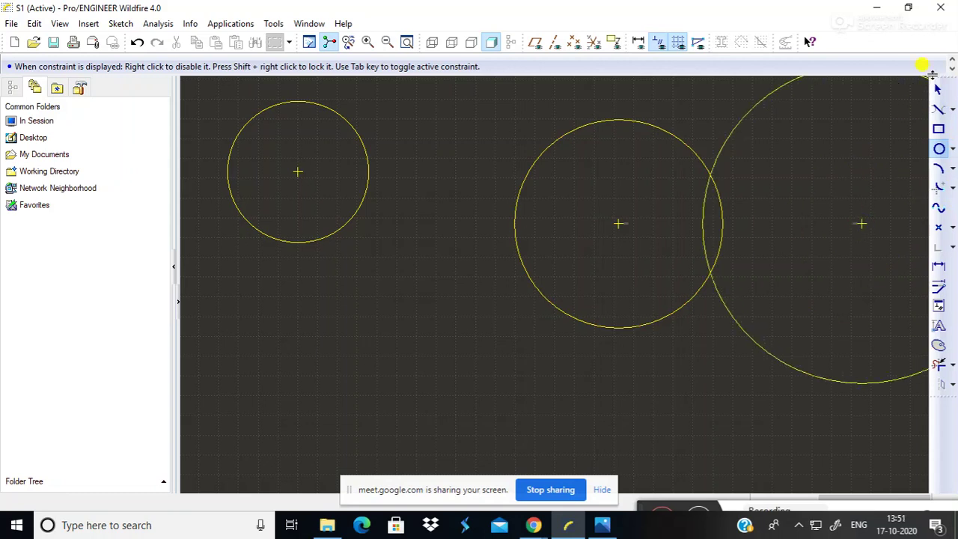
click(938, 89)
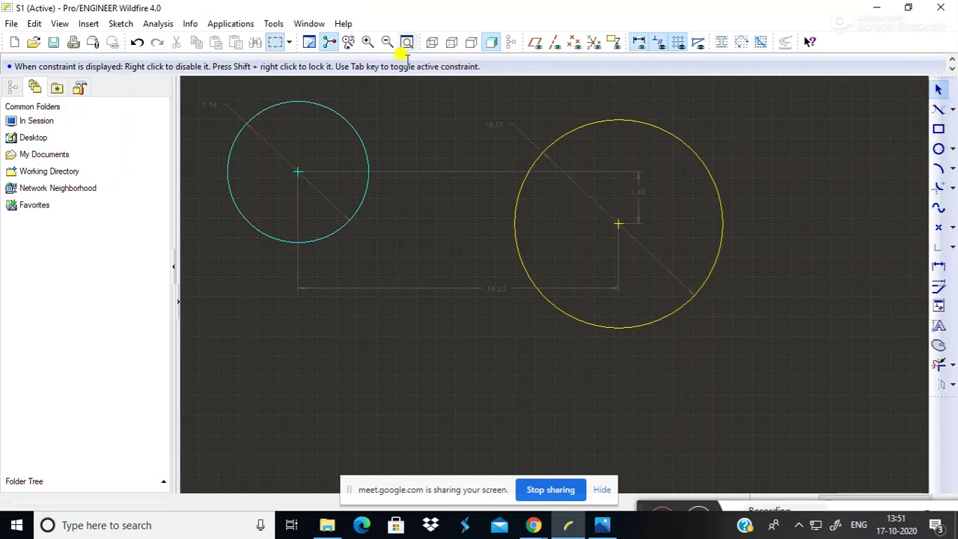
Select both circles with a selection window and delete them.
mouse_move(424, 141)
ctrl+middle_down()
mouse_move(451, 318)
mouse_move(414, 171)
ctrl+middle_up()
mouse_move(399, 134)
middle_down()
mouse_move(410, 199)
mouse_move(439, 246)
mouse_move(474, 203)
mouse_move(501, 223)
middle_up()
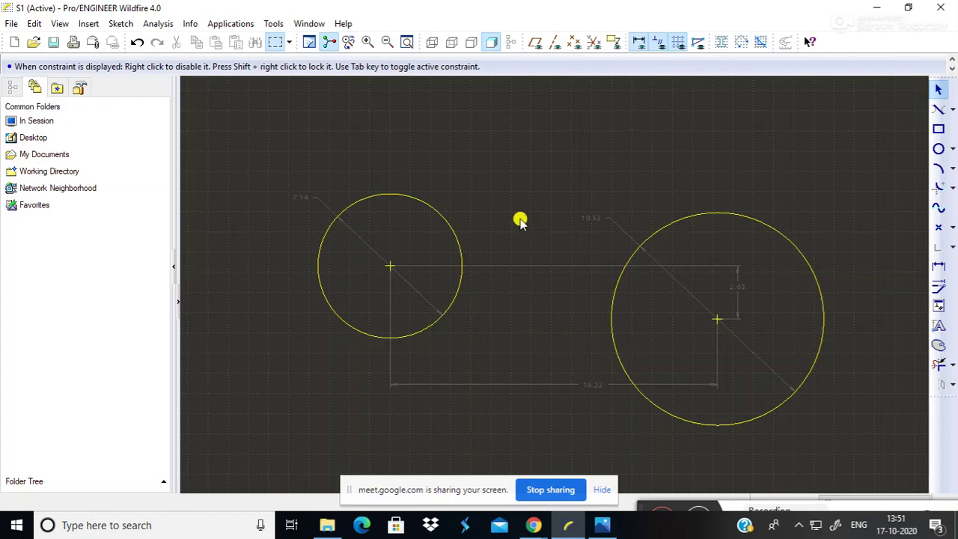
middle_drag(531, 254, 490, 222)
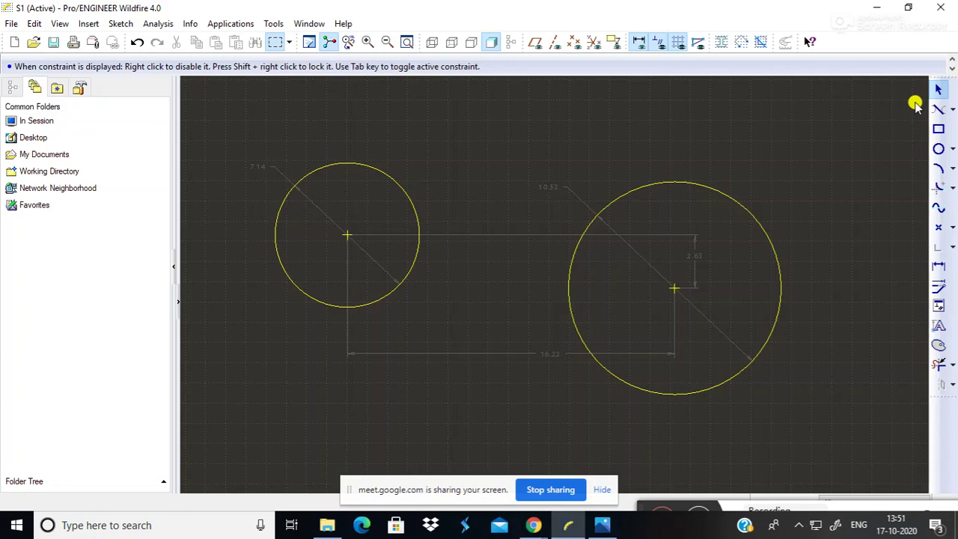
mouse_move(518, 270)
middle_down()
mouse_move(516, 257)
mouse_move(436, 244)
mouse_move(701, 240)
mouse_move(436, 252)
mouse_move(732, 295)
mouse_move(509, 207)
mouse_move(374, 259)
mouse_move(686, 224)
mouse_move(346, 184)
mouse_move(641, 363)
mouse_move(613, 263)
middle_up()
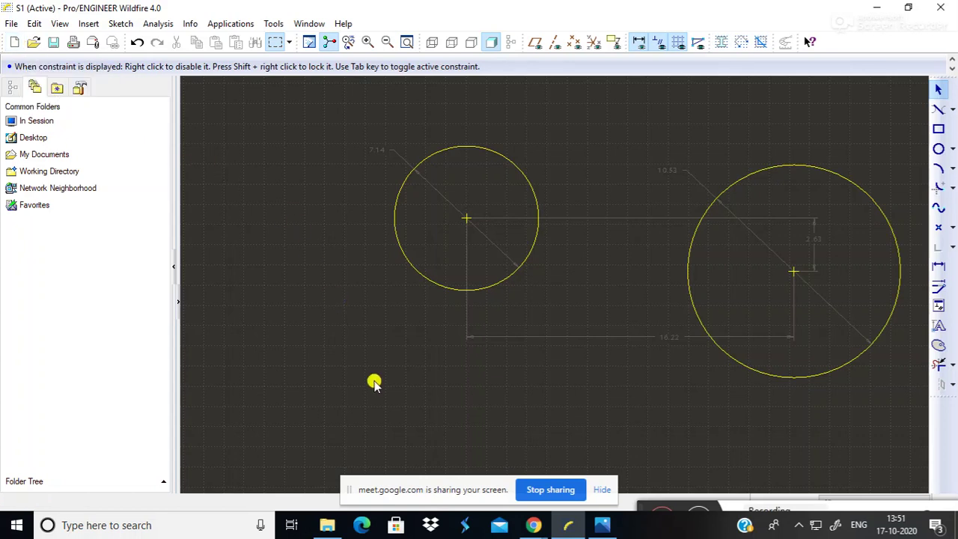
shift+middle_drag(369, 381, 308, 374)
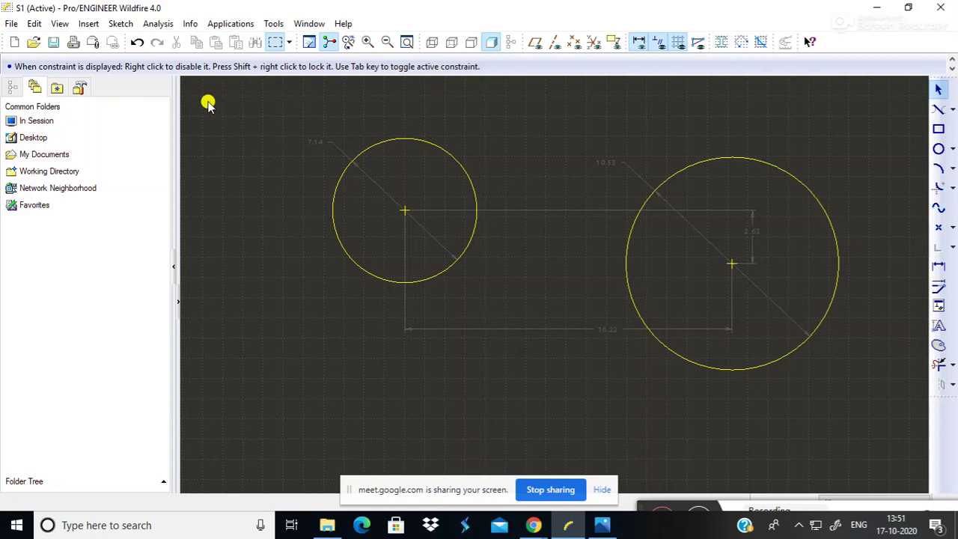
drag(208, 103, 884, 424)
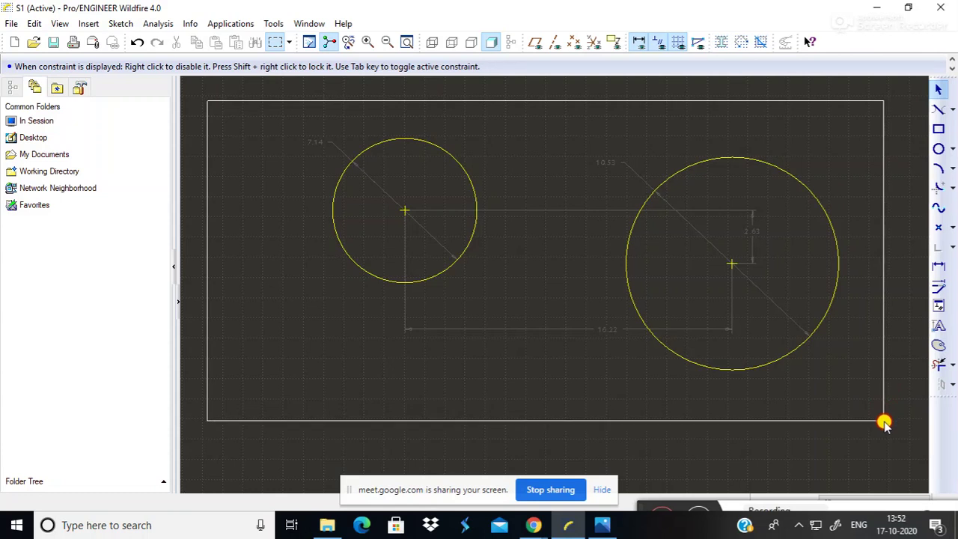
drag(884, 423, 883, 421)
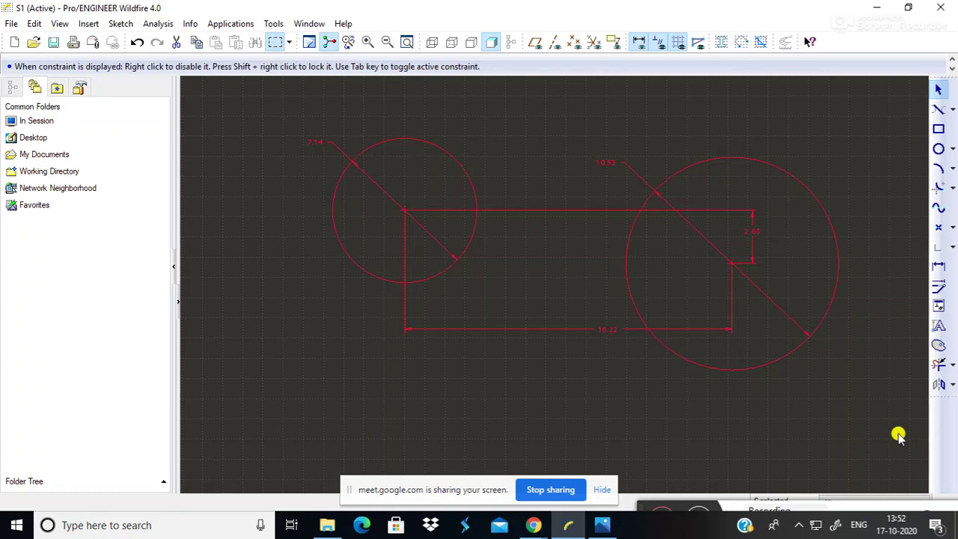
key(Delete)
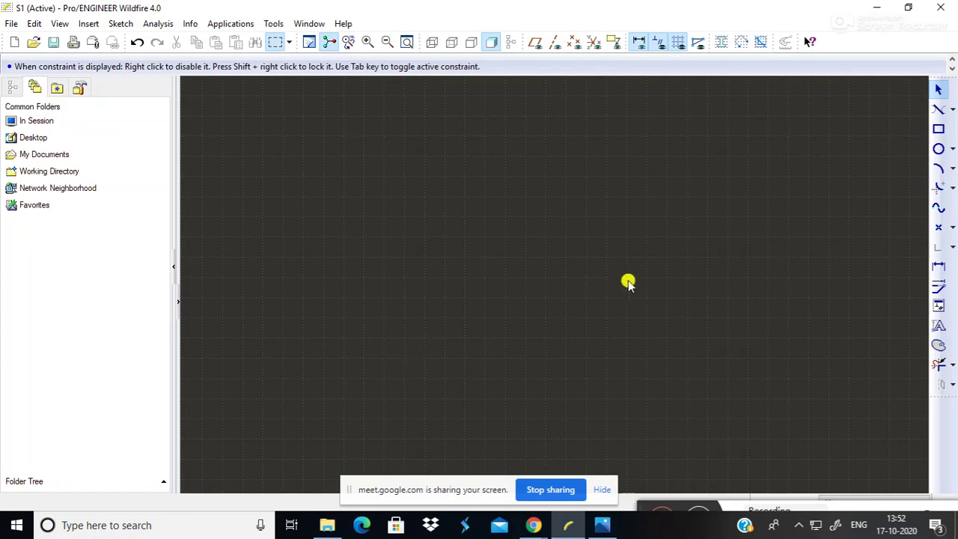
Draw a center-point circle about 15.24 in diameter in the empty sketch and select it with a selection window.
click(936, 151)
click(446, 252)
click(581, 325)
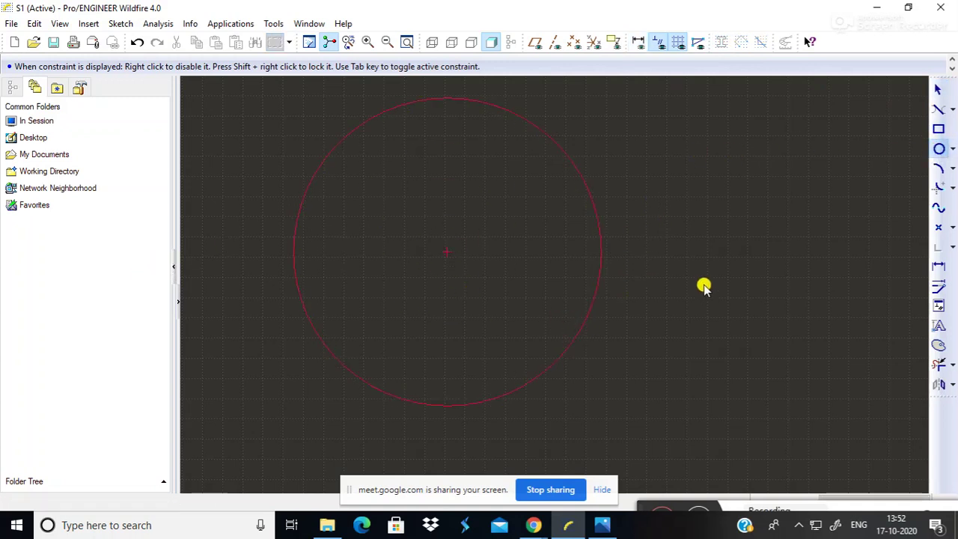
click(938, 89)
drag(273, 103, 558, 355)
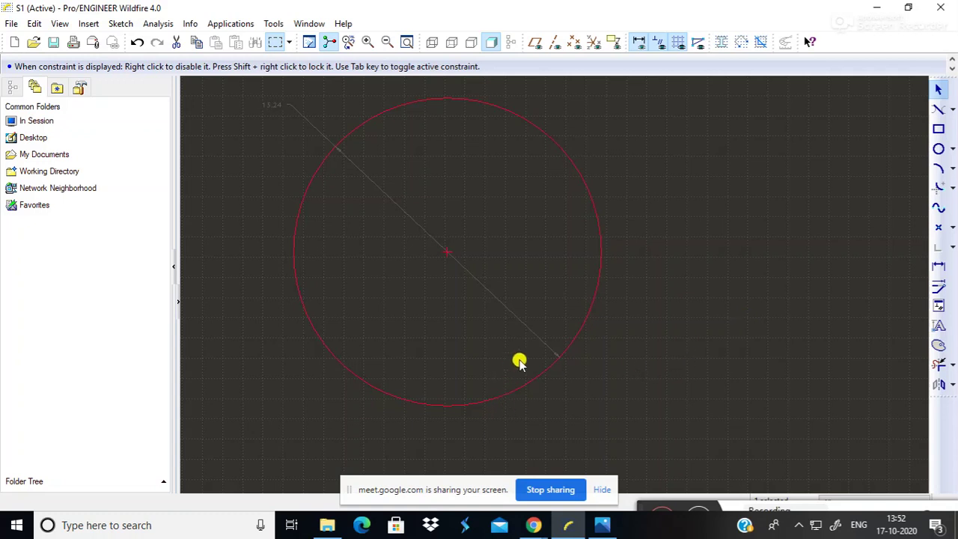
Look over the single selected circle by panning and zooming the sketch view around it.
click(742, 270)
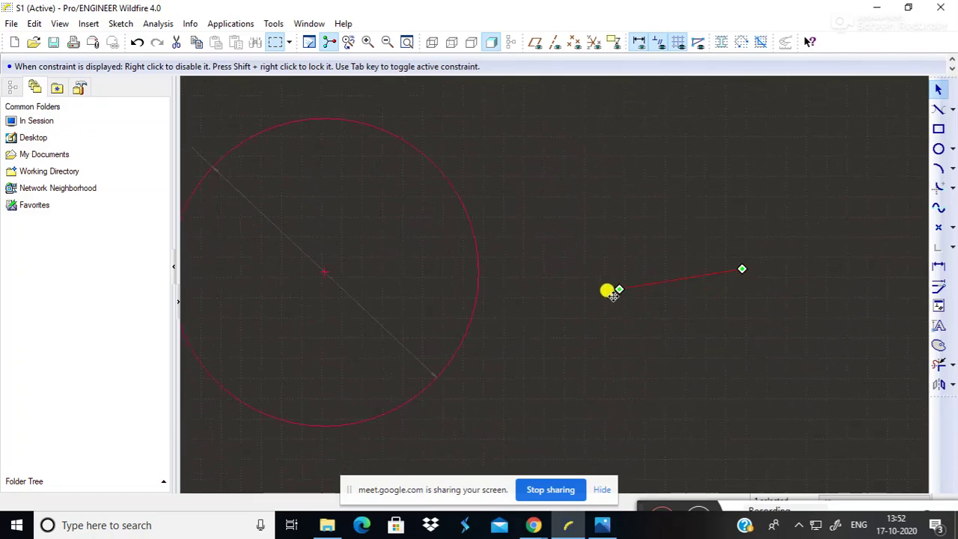
middle_click(683, 267)
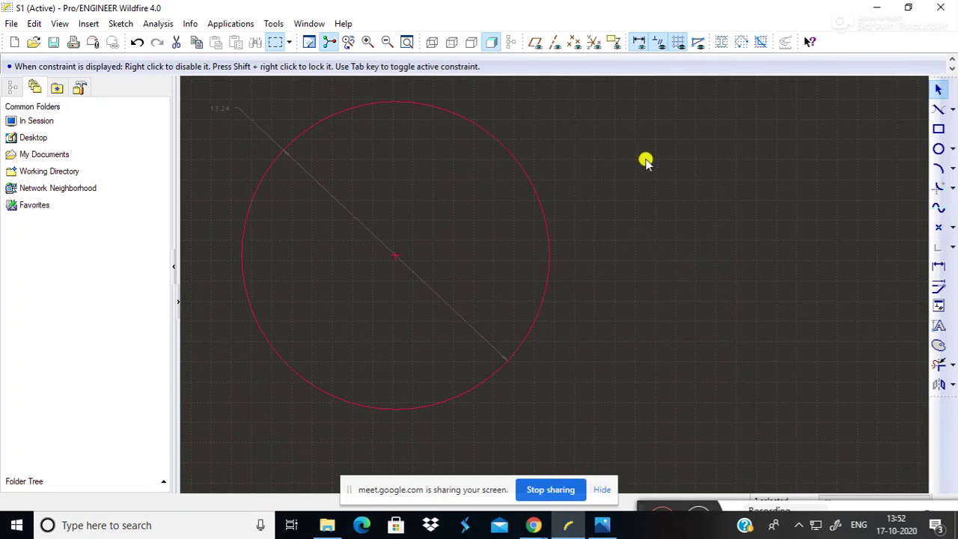
click(474, 199)
mouse_move(475, 200)
shift+middle_down()
mouse_move(566, 218)
mouse_move(651, 150)
mouse_move(295, 154)
mouse_move(954, 320)
mouse_move(127, 282)
mouse_move(818, 196)
mouse_move(553, 220)
mouse_move(780, 222)
mouse_move(384, 240)
mouse_move(637, 186)
mouse_move(523, 216)
mouse_move(413, 208)
mouse_move(435, 187)
mouse_move(154, 140)
mouse_move(603, 202)
mouse_move(829, 86)
mouse_move(558, 247)
shift+middle_up()
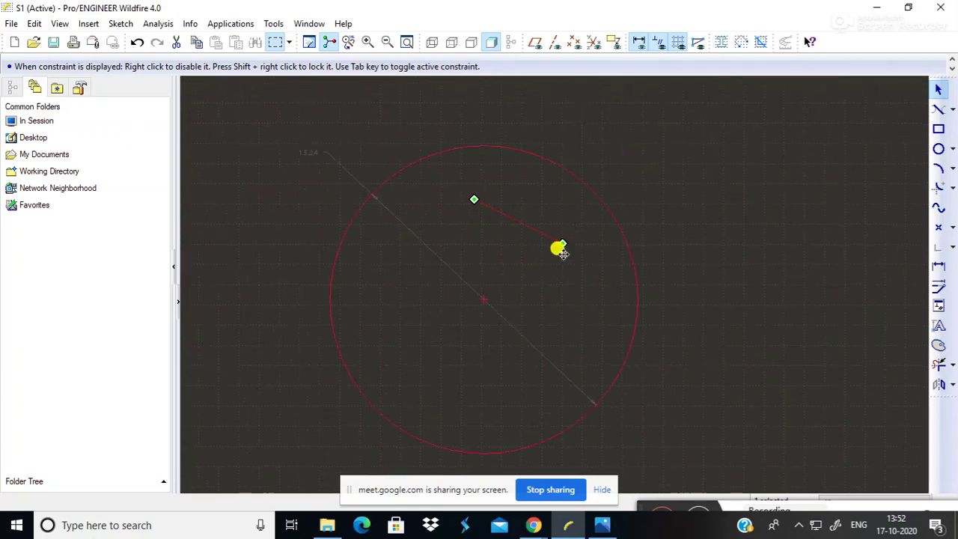
middle_click(556, 208)
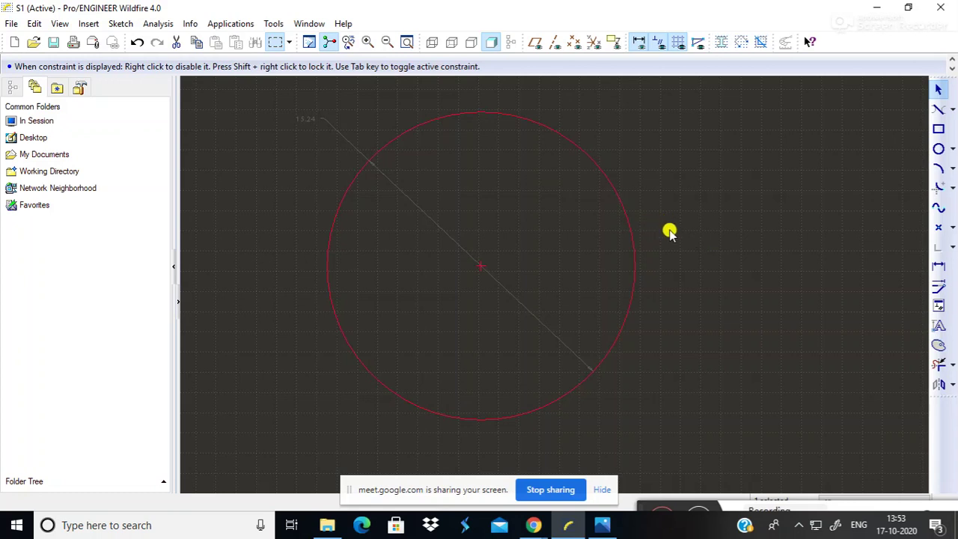
click(640, 148)
mouse_move(640, 148)
ctrl+middle_down()
mouse_move(641, 312)
mouse_move(645, 40)
mouse_move(631, 206)
mouse_move(714, 188)
mouse_move(606, 385)
mouse_move(618, 107)
mouse_move(621, 483)
mouse_move(632, 161)
mouse_move(650, 8)
mouse_move(631, 94)
mouse_move(624, 252)
mouse_move(636, 155)
mouse_move(648, 178)
ctrl+middle_up()
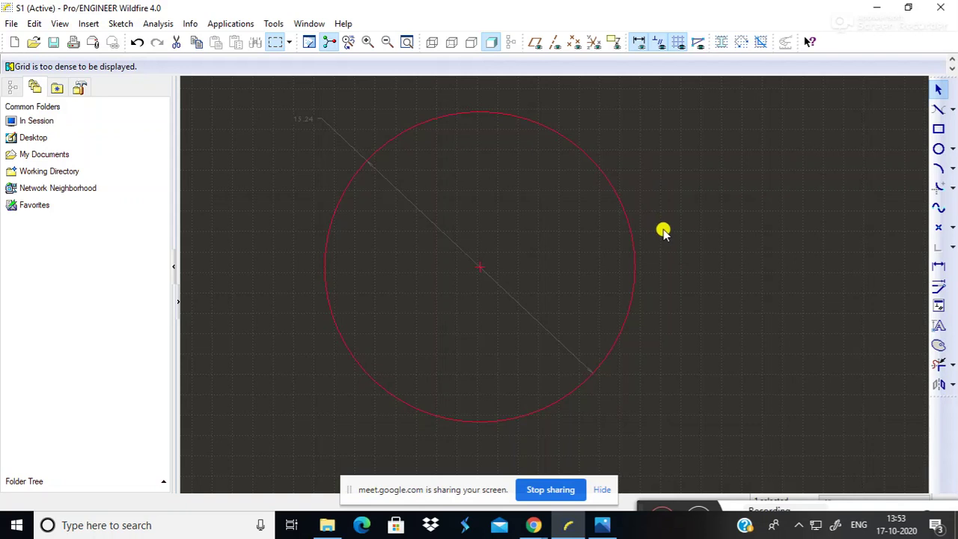
Switch to the Google Meet window in Chrome to check the meeting chat, and return to Pro/ENGINEER.
mouse_move(542, 511)
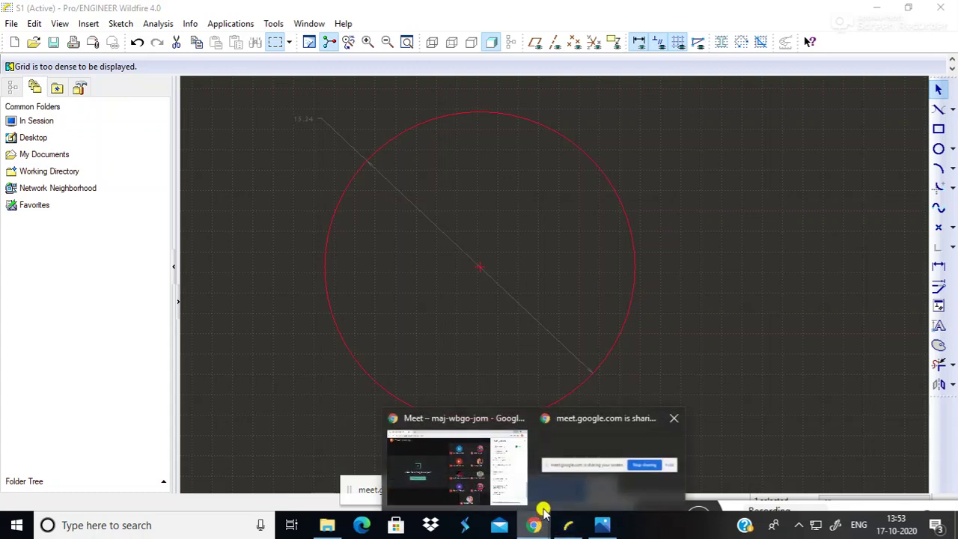
click(487, 474)
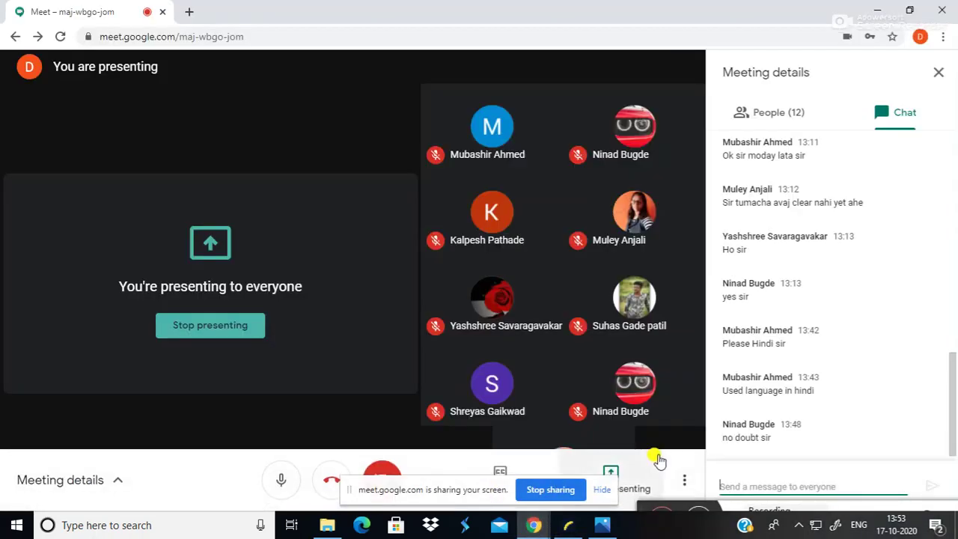
click(873, 7)
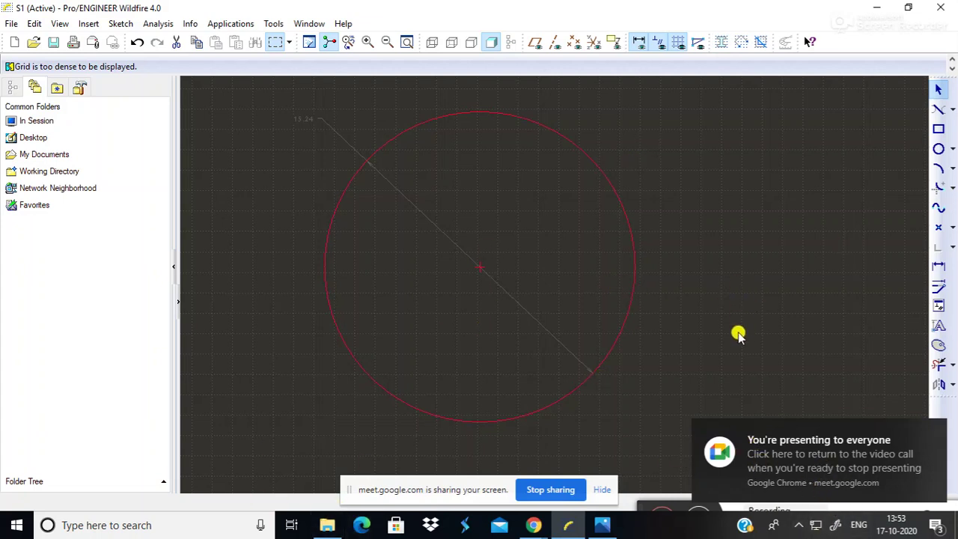
Draw a second center-point circle about 17.69 in diameter to the right of and slightly below the existing circle.
click(700, 330)
scroll(700, 333, up, 1)
scroll(699, 341, down, 4)
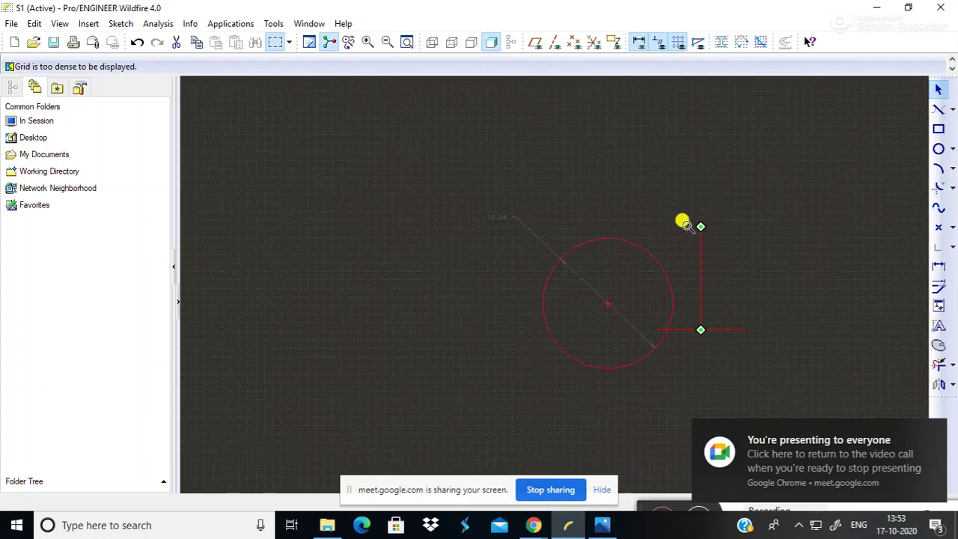
middle_click(698, 242)
mouse_move(761, 310)
ctrl+middle_down()
mouse_move(321, 214)
mouse_move(564, 256)
ctrl+middle_up()
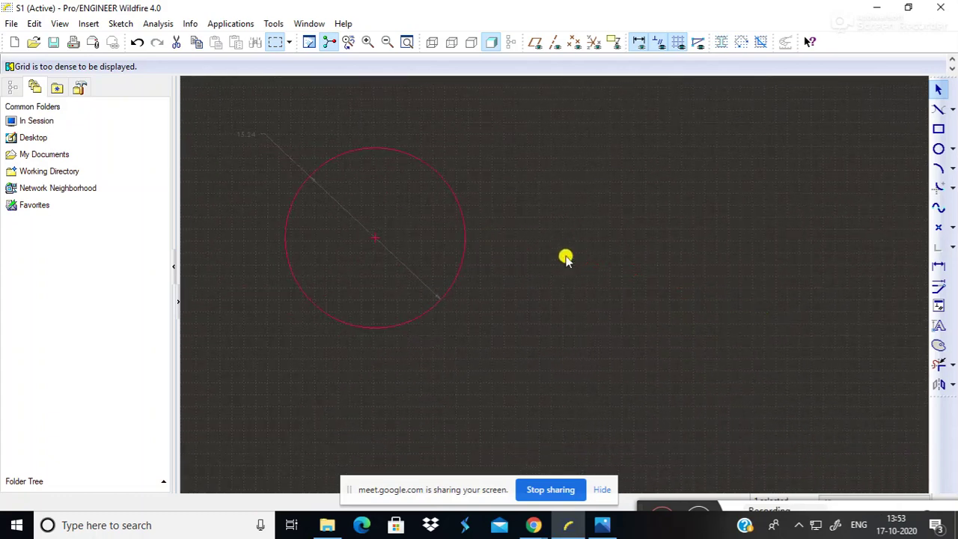
click(939, 149)
click(682, 281)
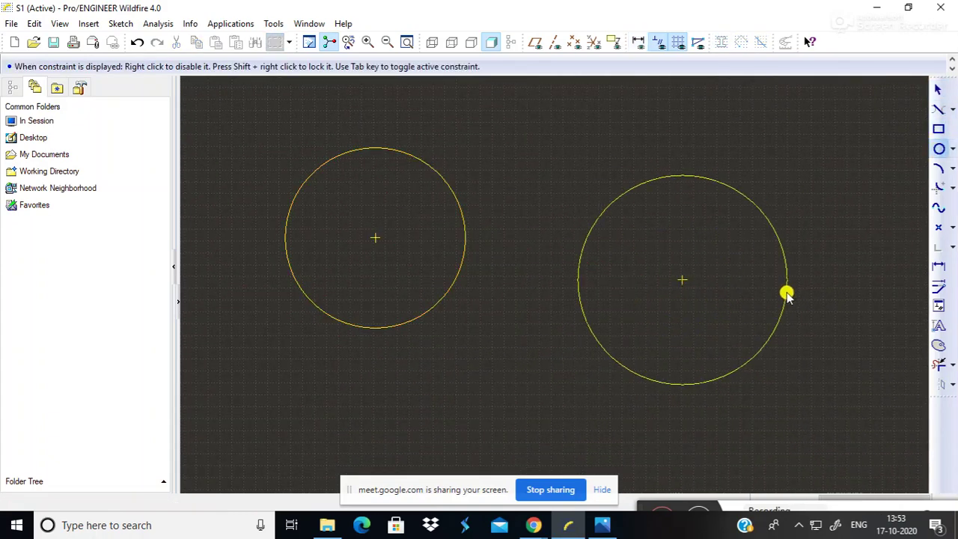
click(787, 292)
click(852, 279)
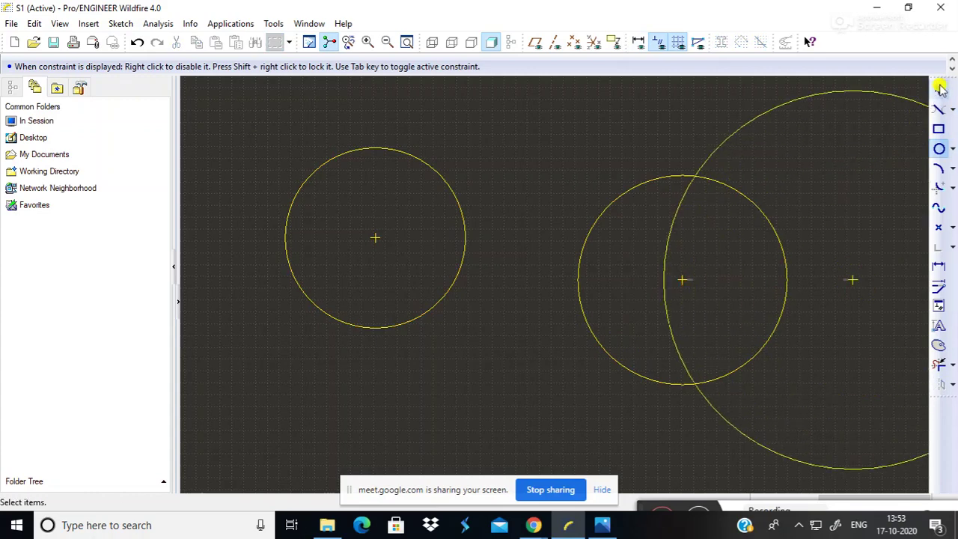
click(938, 89)
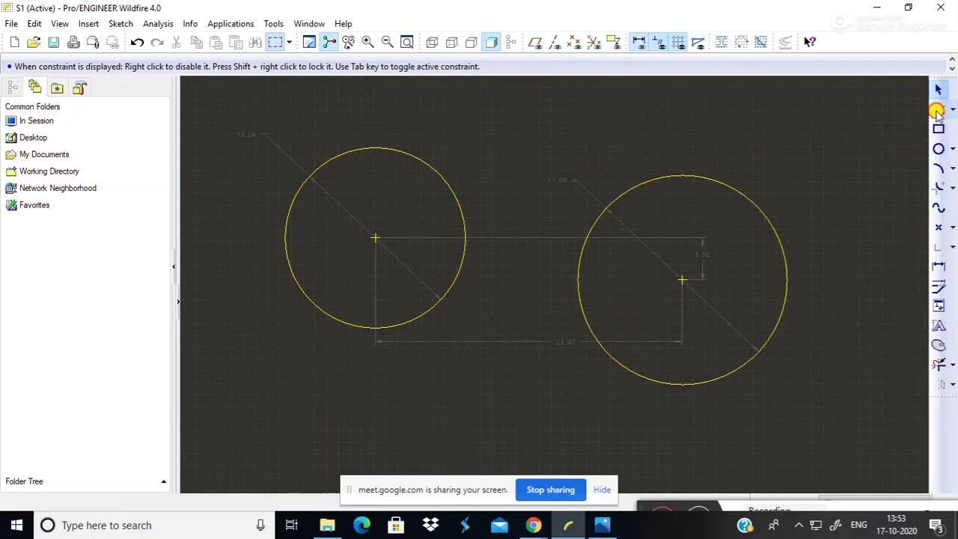
Draw a tangent line about 20.40 long from the first circle's lower-right side to the second circle's upper-left side.
click(938, 110)
click(476, 196)
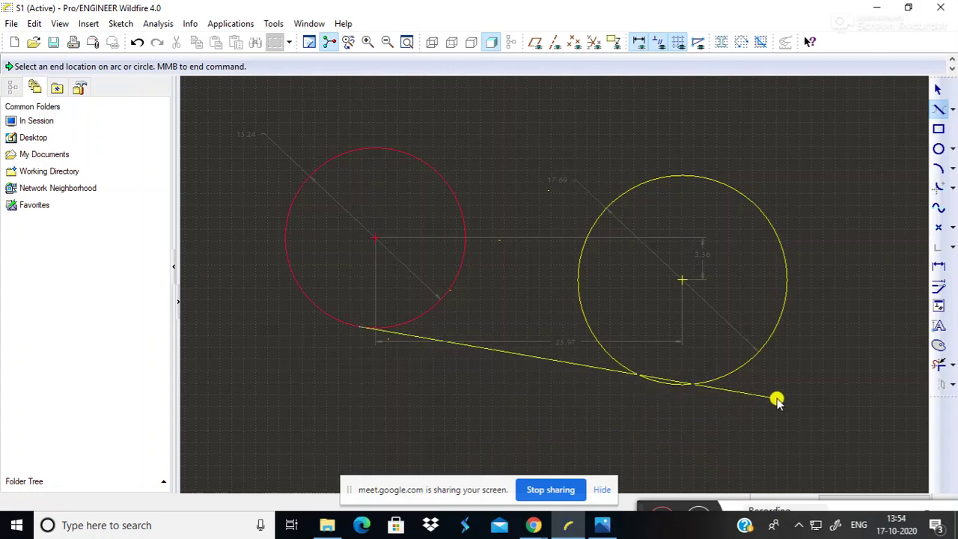
click(643, 183)
middle_click(839, 170)
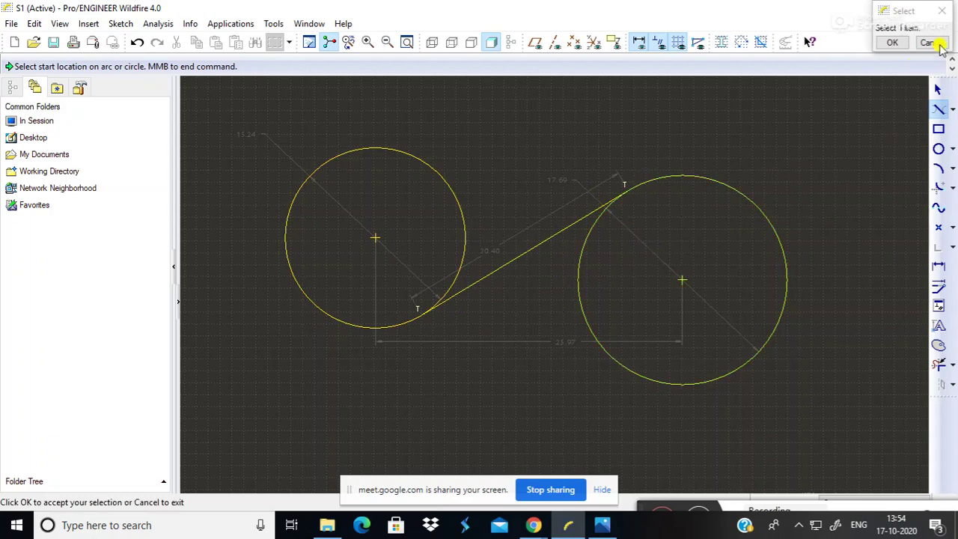
click(892, 42)
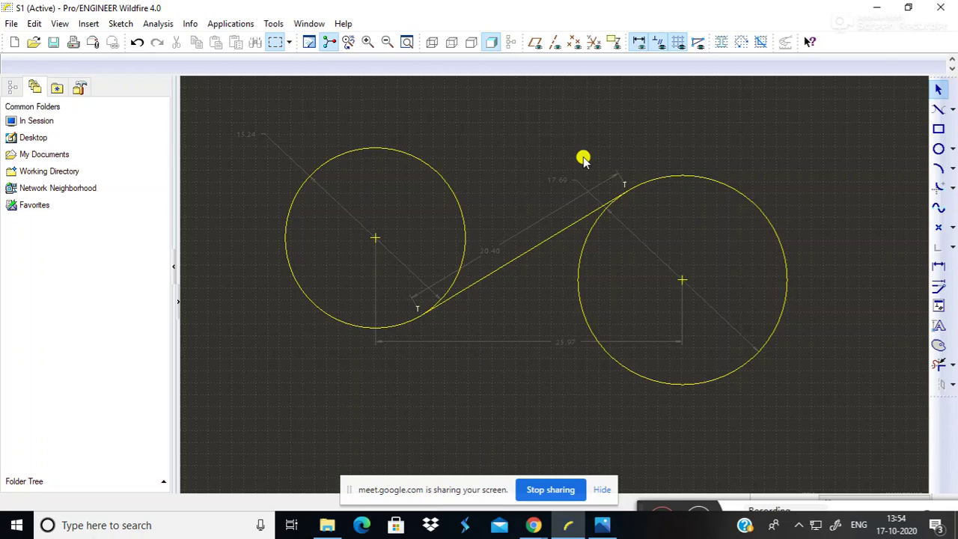
Try to set the length dimension of the tangent line between the two circles to 20.0.
double_click(490, 259)
key(Return)
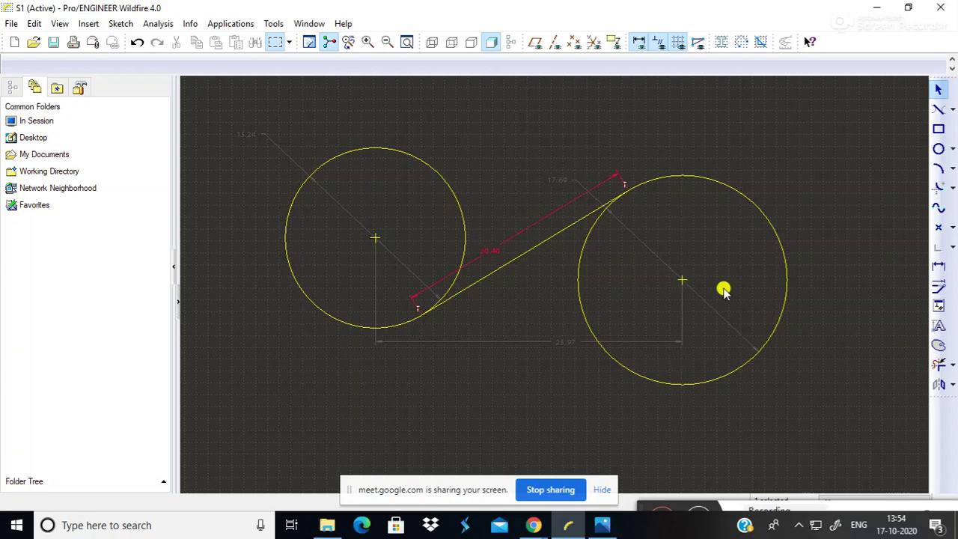
click(800, 180)
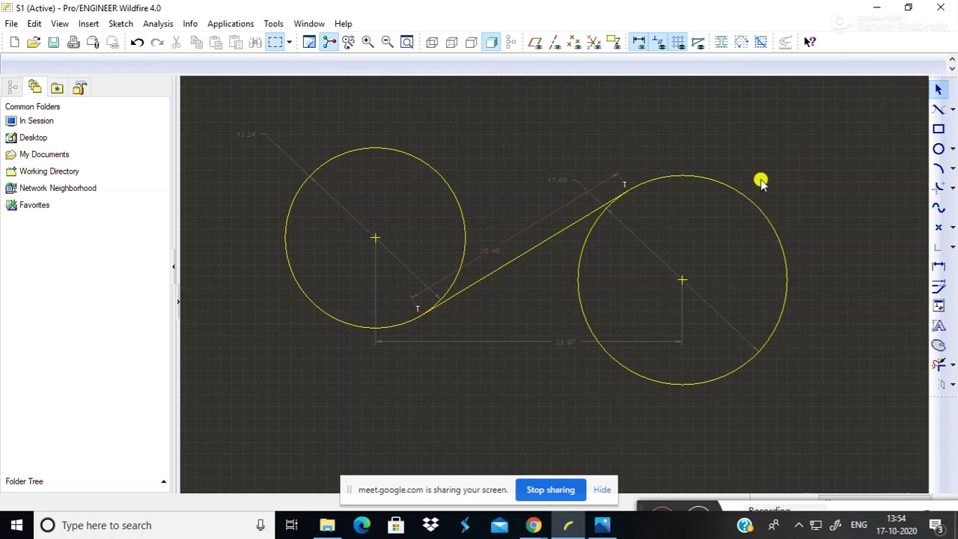
double_click(488, 254)
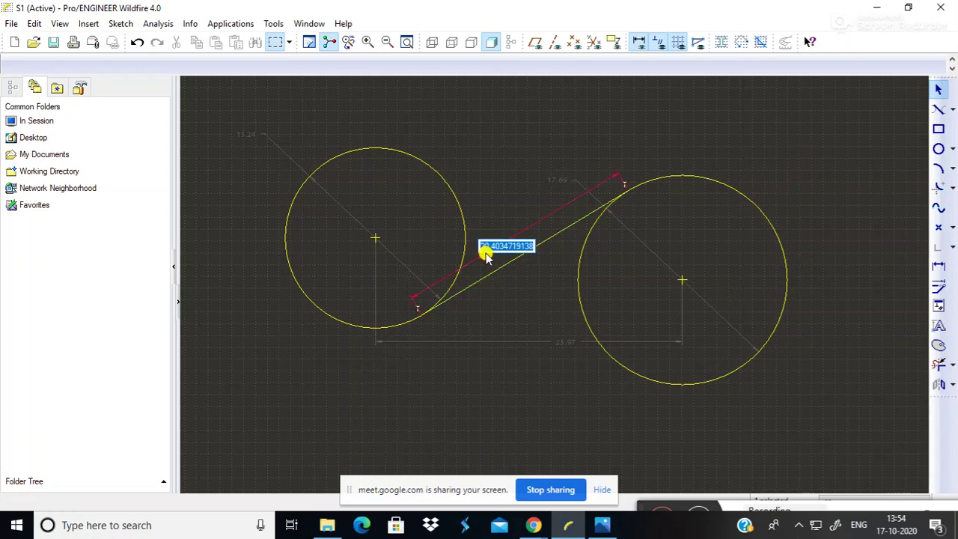
key(End)
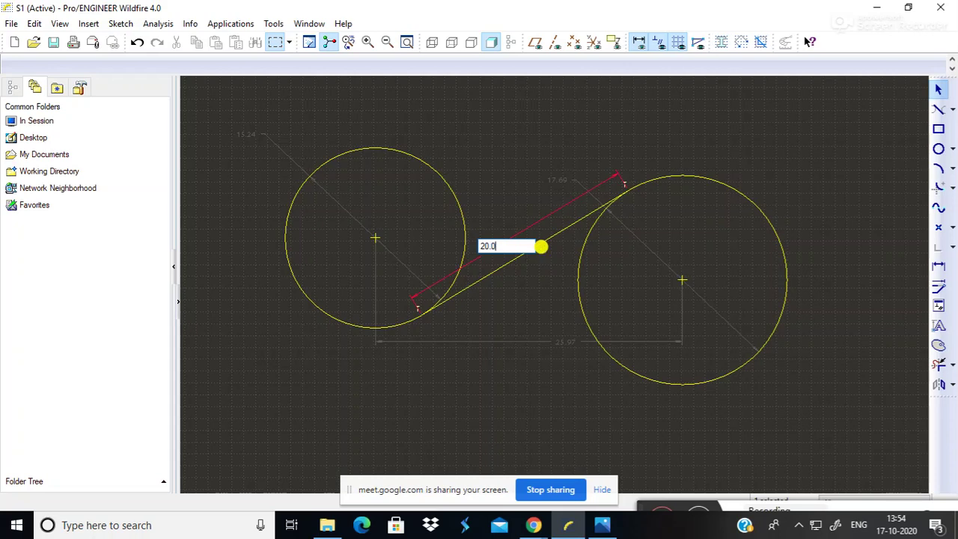
key(Return)
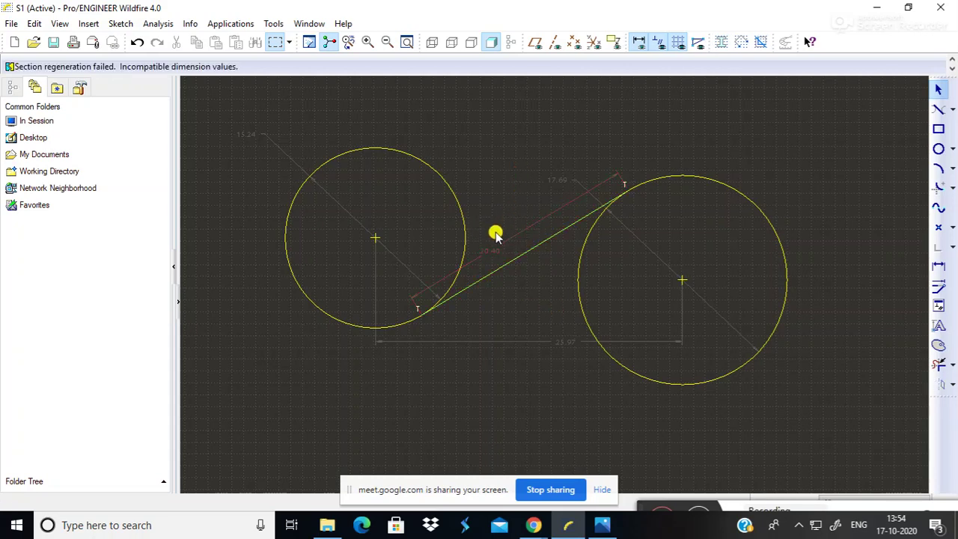
Try again to change the tangent line's length dimension to 20.0 by replacing its decimals.
double_click(485, 253)
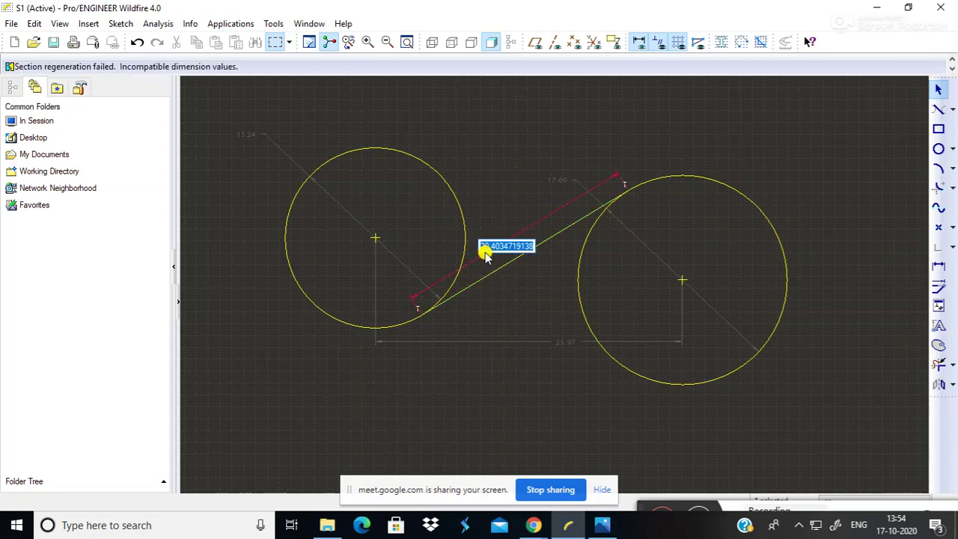
click(526, 247)
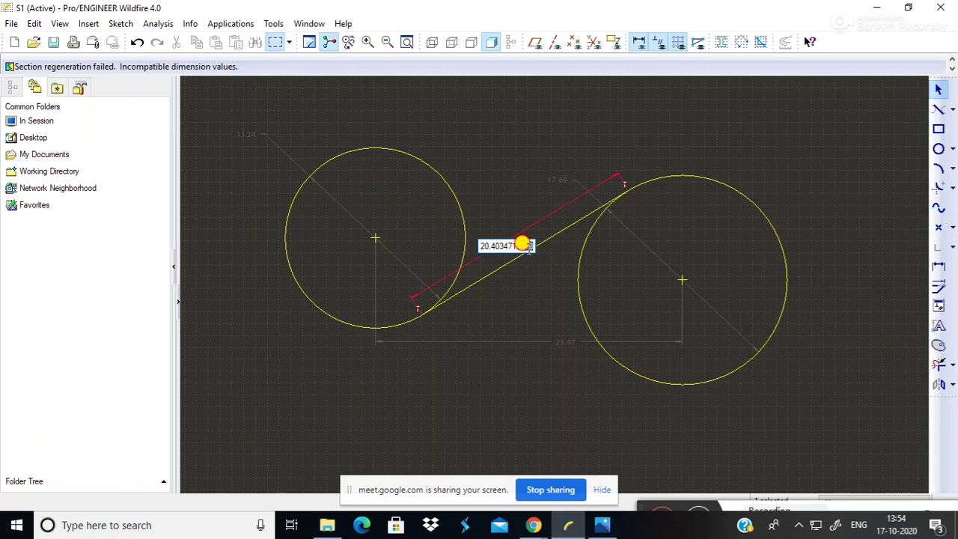
drag(527, 246, 487, 245)
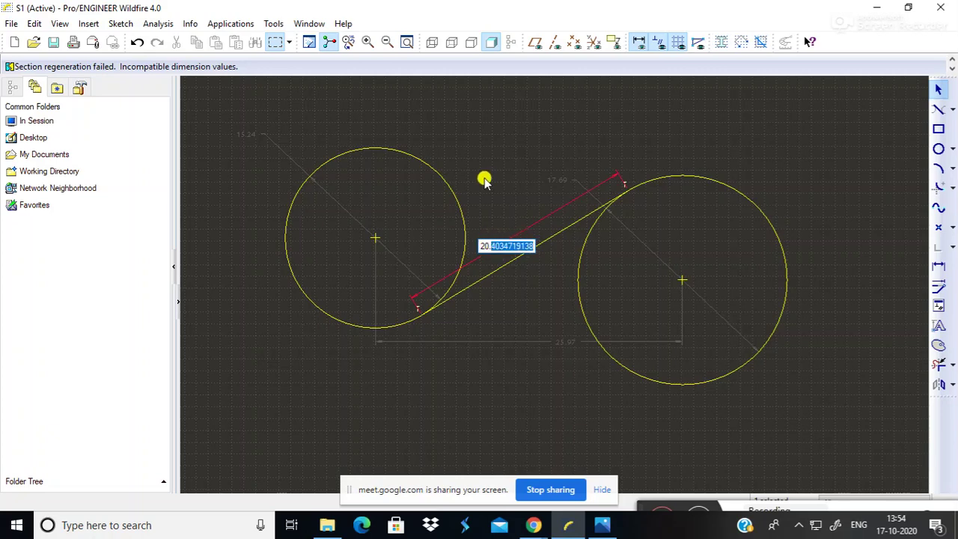
text(0)
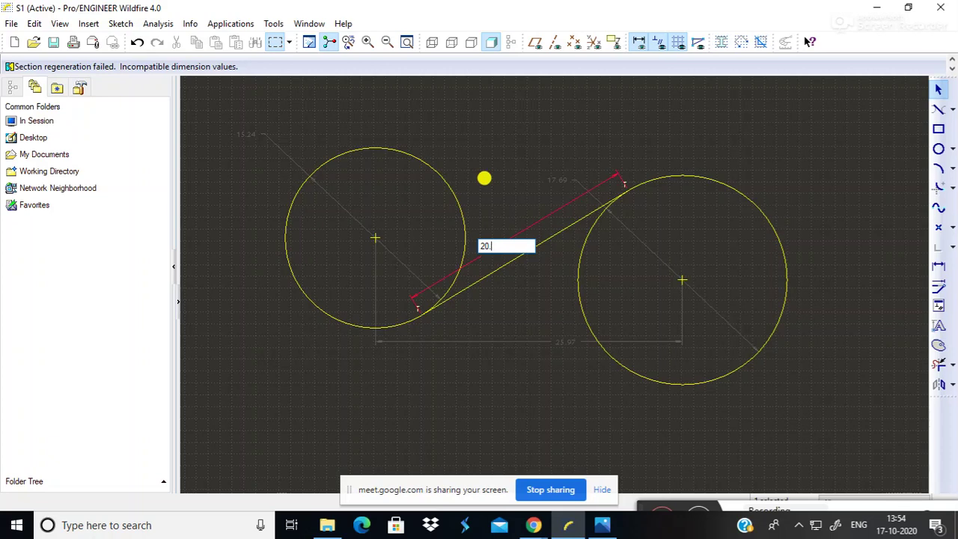
key(Return)
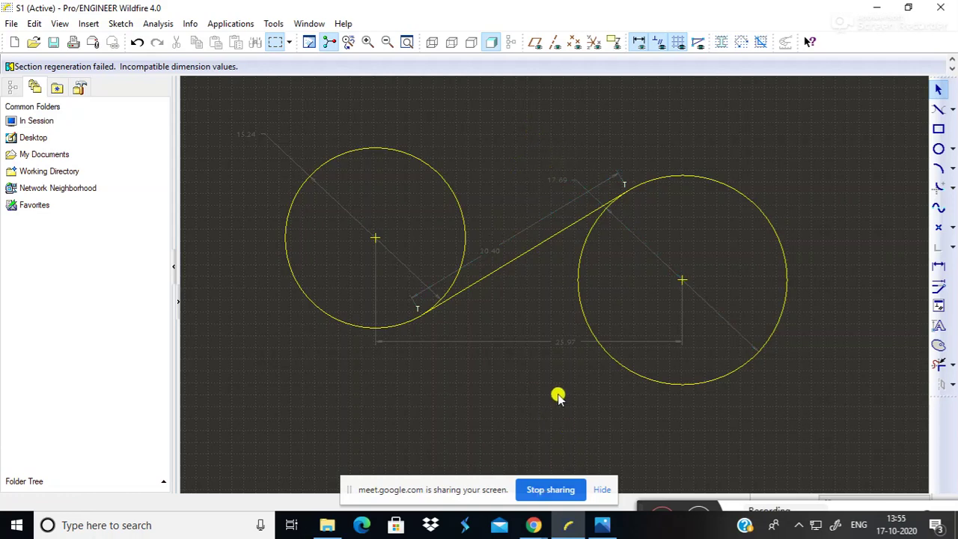
Set the horizontal distance between the two circle centers to 25.
double_click(573, 340)
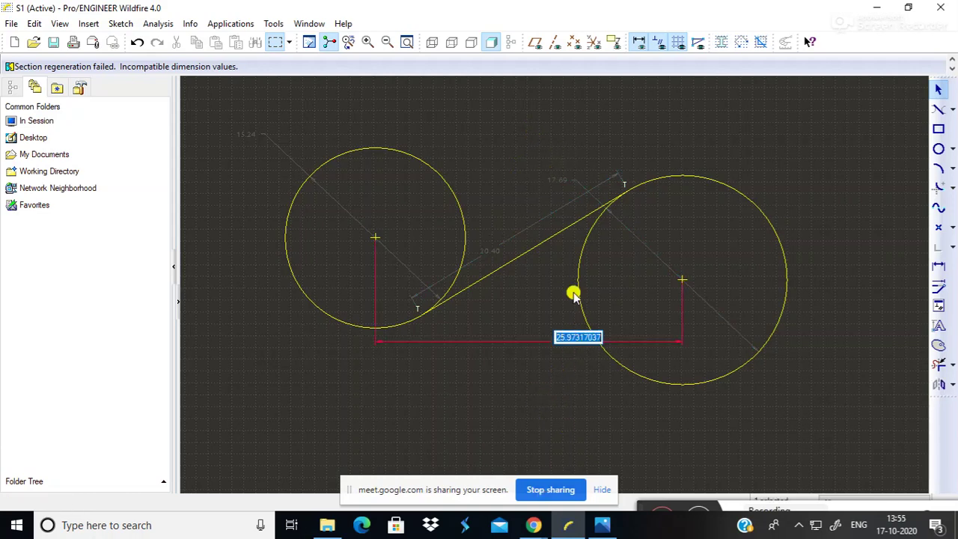
key(End)
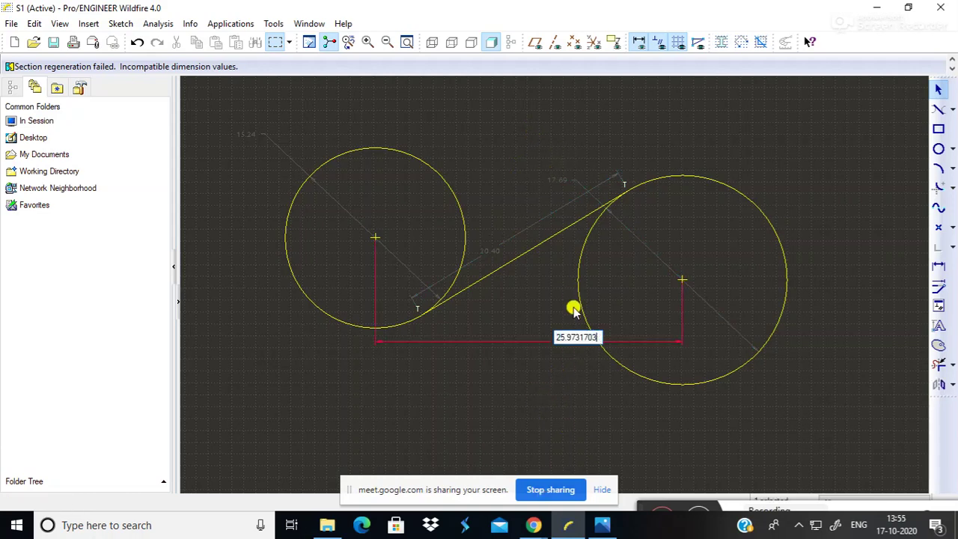
middle_click(573, 309)
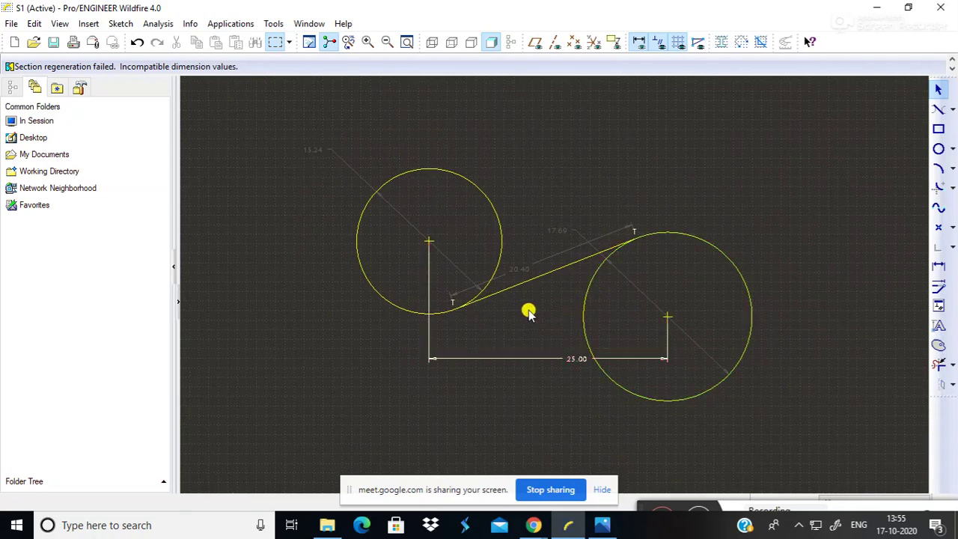
Set the length of the tangent line joining the two circles to 20.
double_click(510, 273)
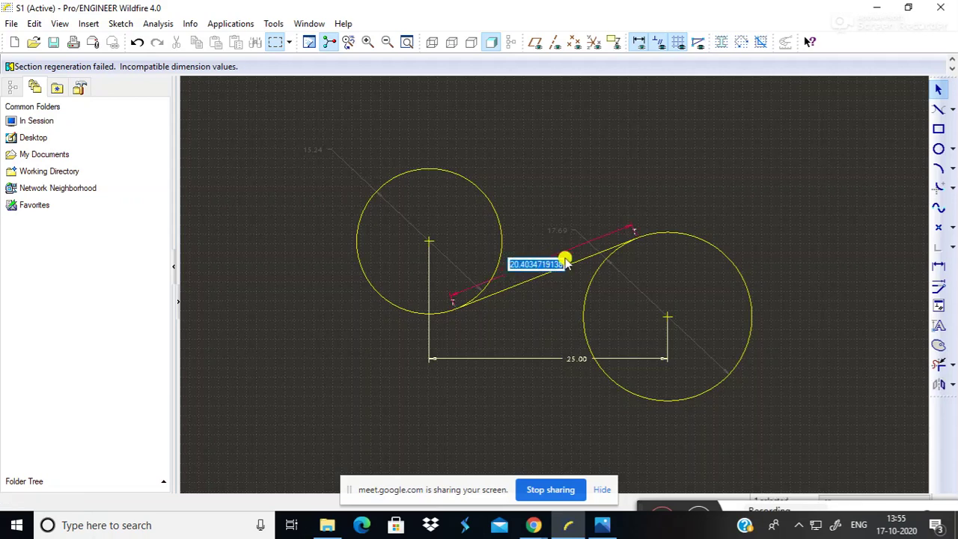
key(BackSpace)
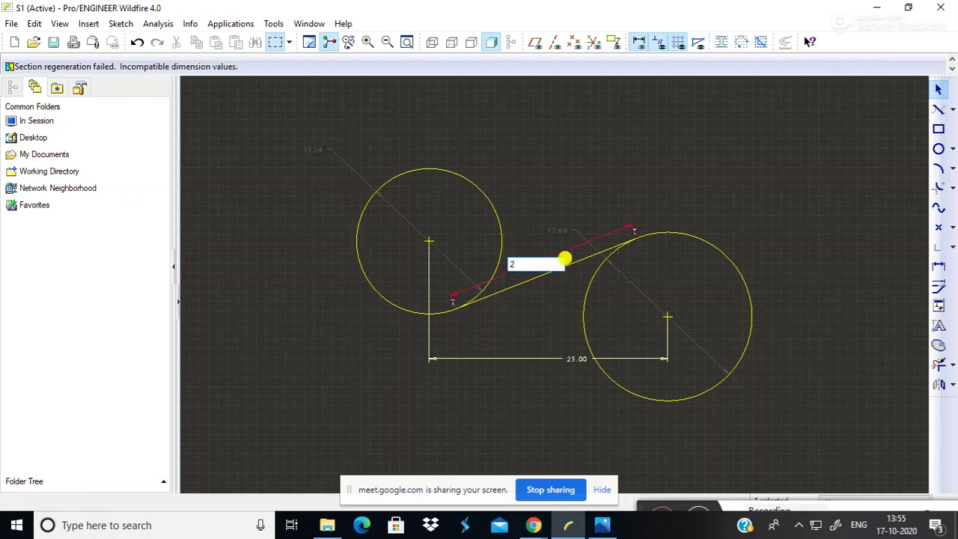
text(20)
key(Return)
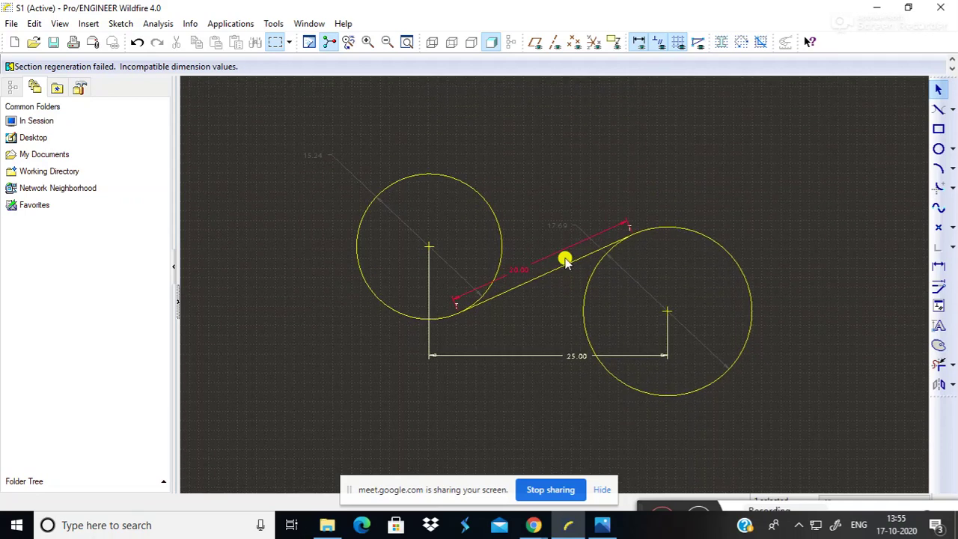
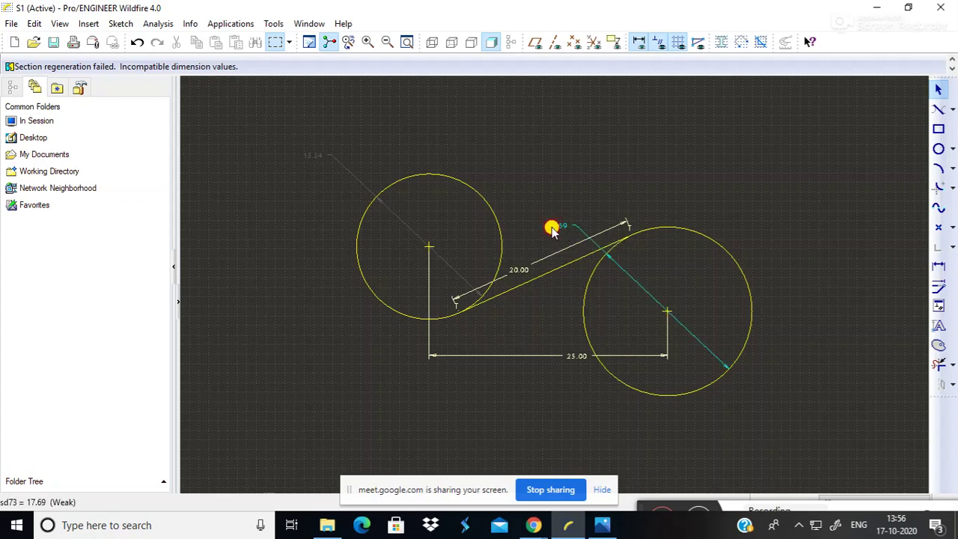
Set the right circle's diameter to 17 and the left circle's diameter to 15.
double_click(567, 228)
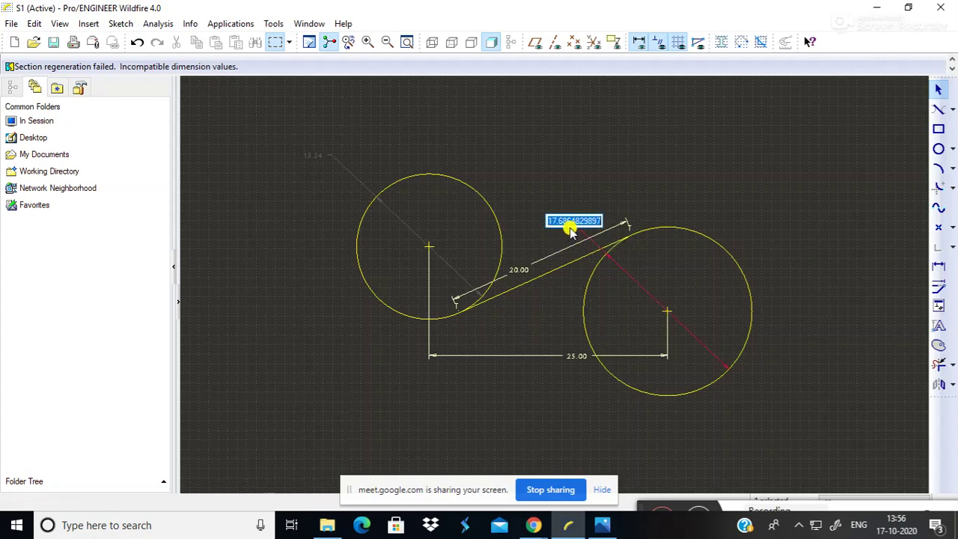
key(BackSpace)
text(17)
key(Return)
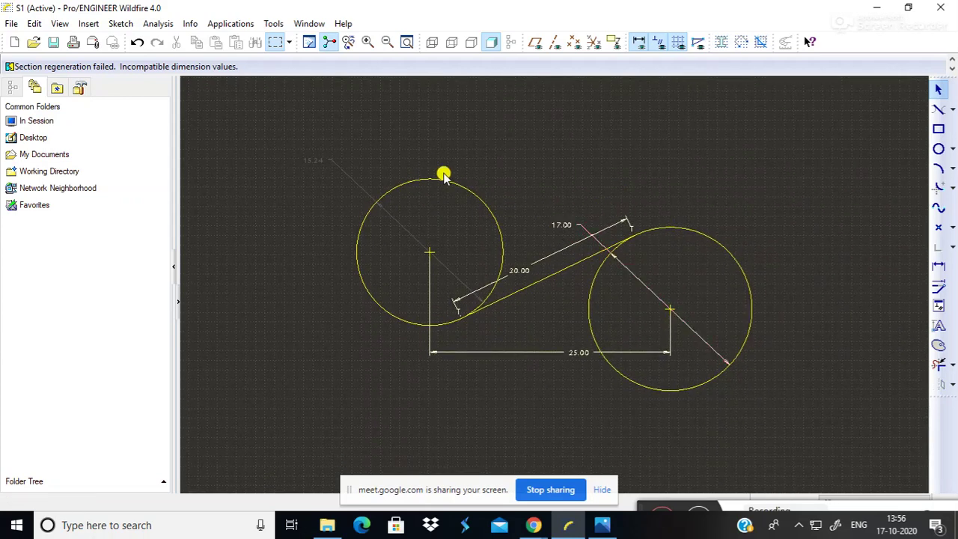
double_click(311, 158)
key(BackSpace)
text(15)
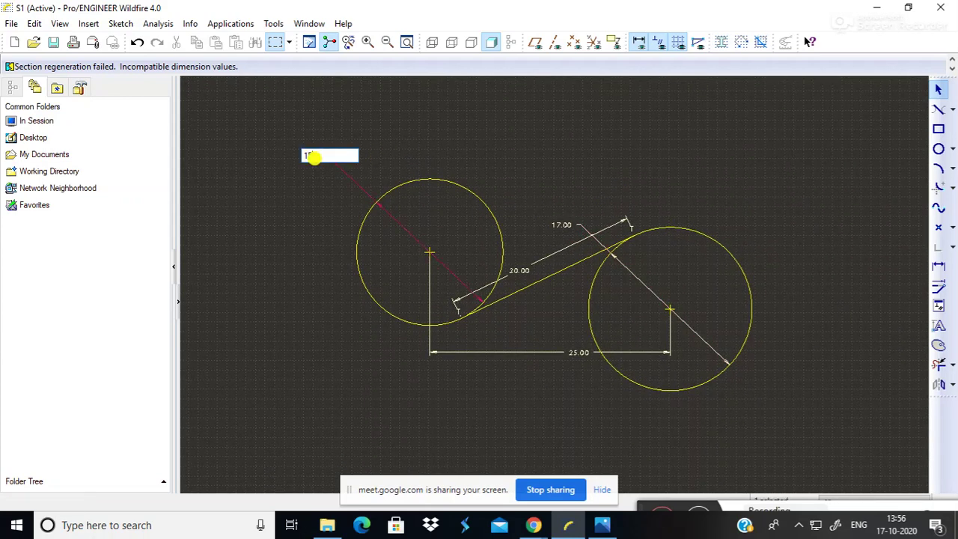
key(Return)
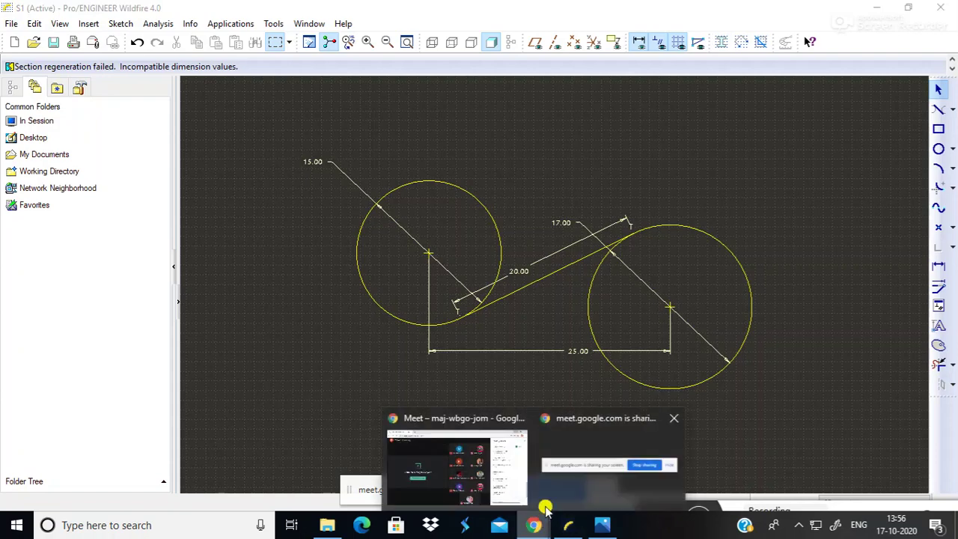
Switch to the Google Meet window to check the meeting chat, return to the sketch and dismiss the presenting notification.
click(455, 418)
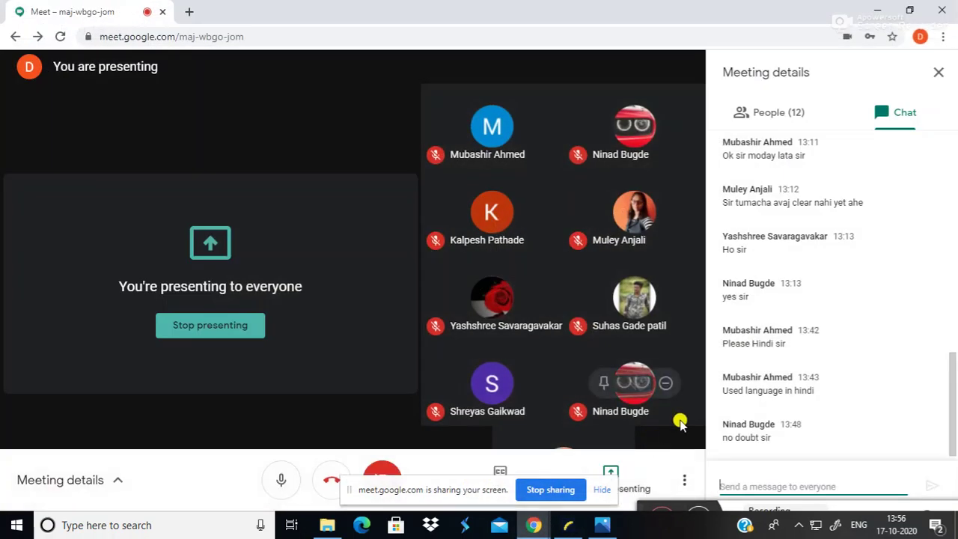
click(875, 10)
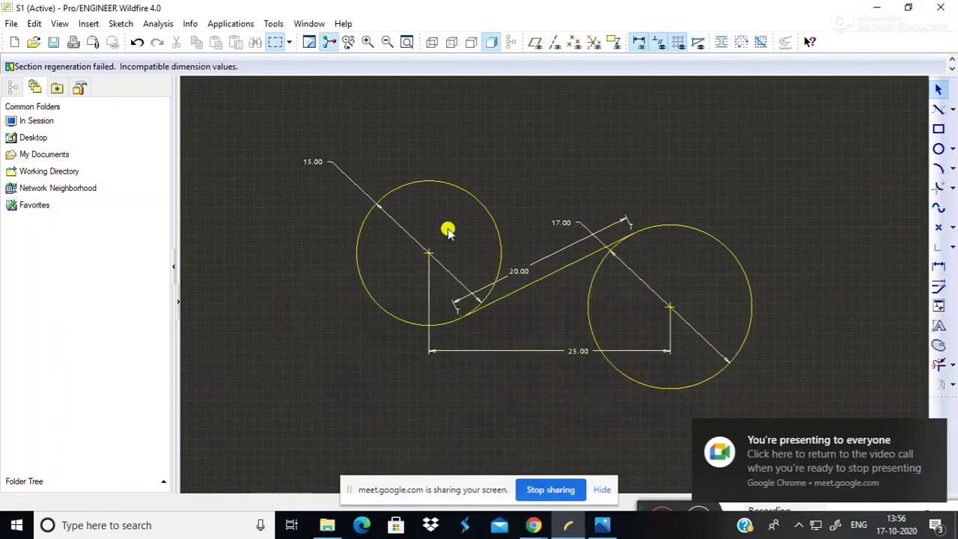
click(933, 432)
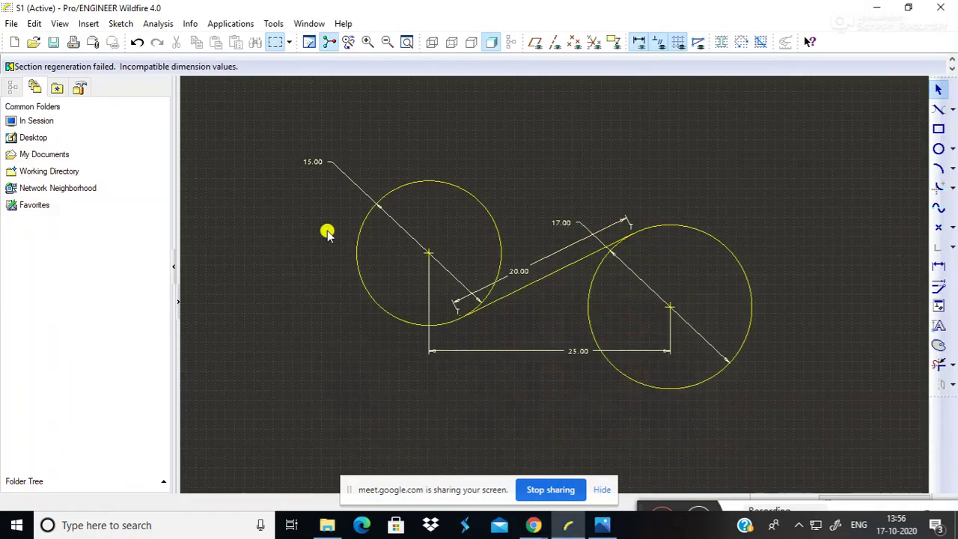
Delete the whole sketch of two circles, tangent line and dimensions.
mouse_move(258, 111)
mouse_down()
mouse_move(394, 347)
mouse_move(770, 438)
mouse_move(898, 441)
mouse_move(882, 449)
mouse_up()
key(Delete)
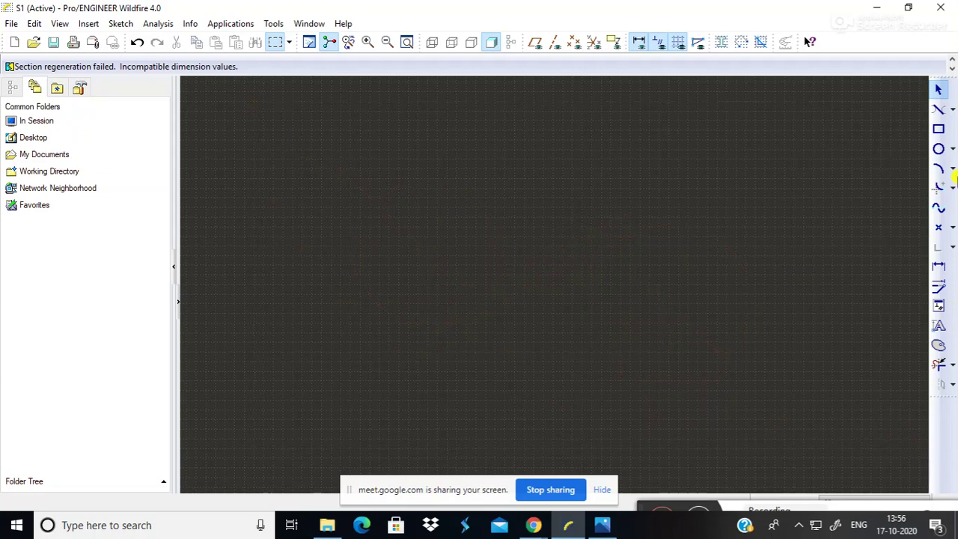
Draw two horizontal and two vertical centerlines crossing each other with the two-point centerline tool.
click(951, 109)
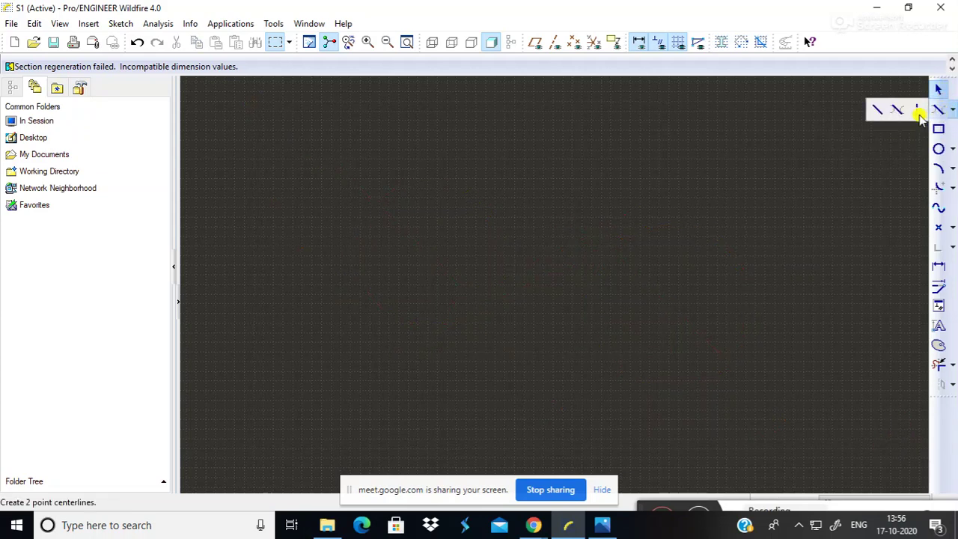
click(917, 110)
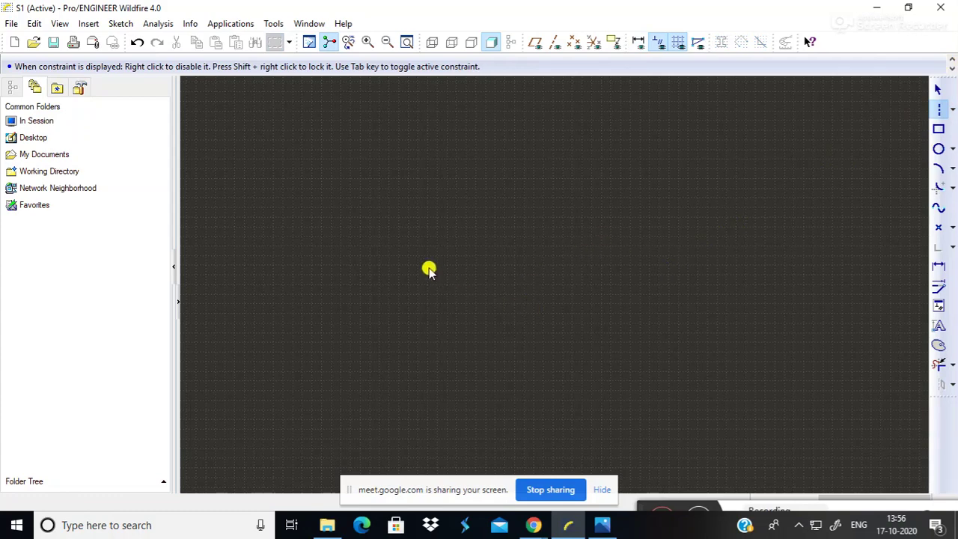
click(295, 214)
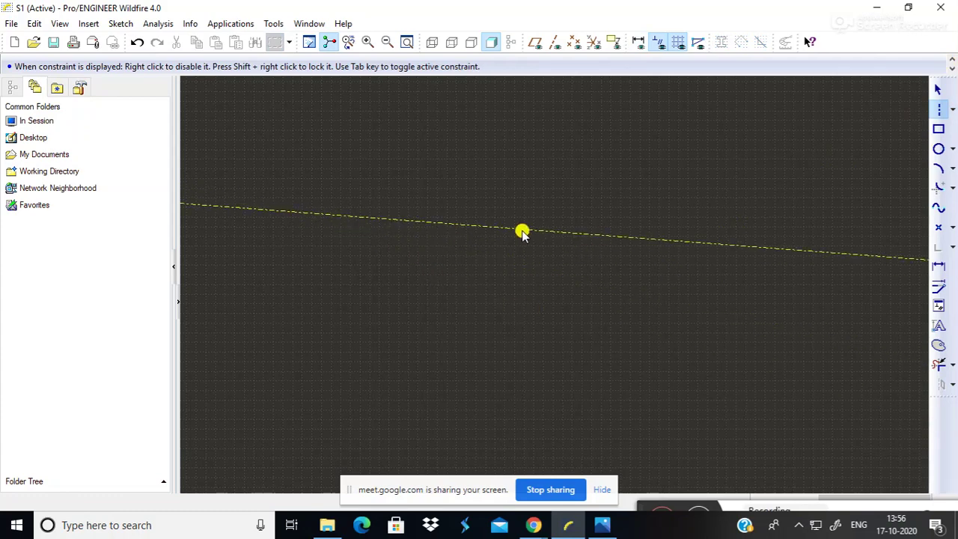
click(592, 217)
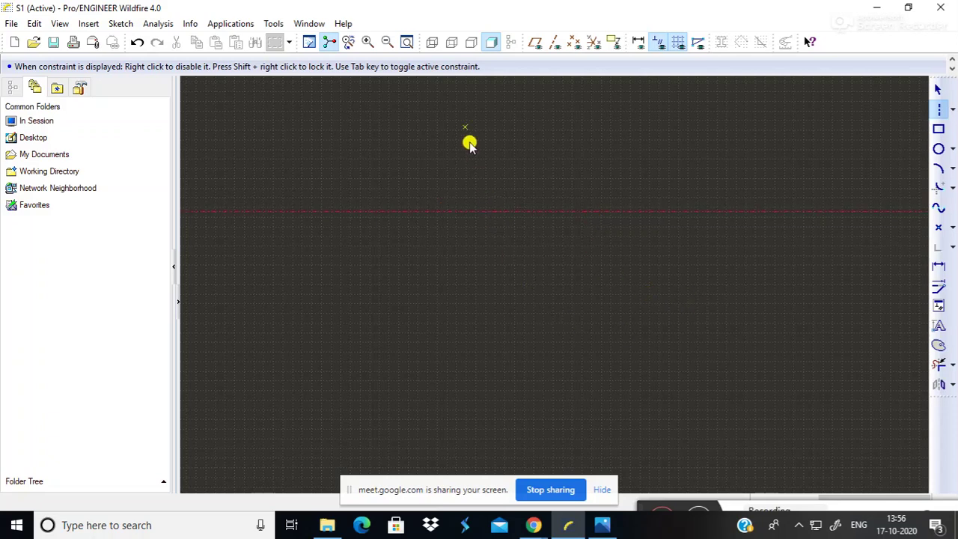
click(660, 104)
click(652, 304)
click(449, 116)
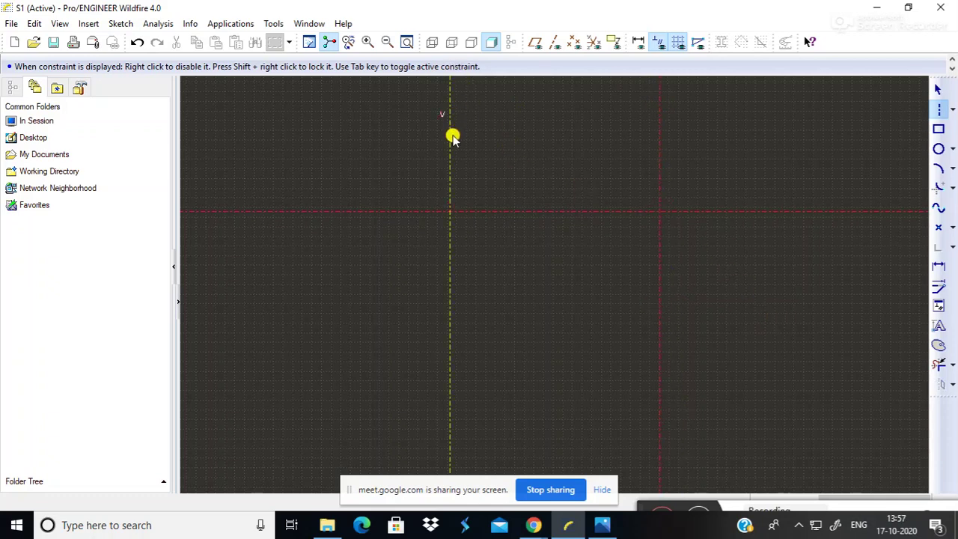
click(452, 186)
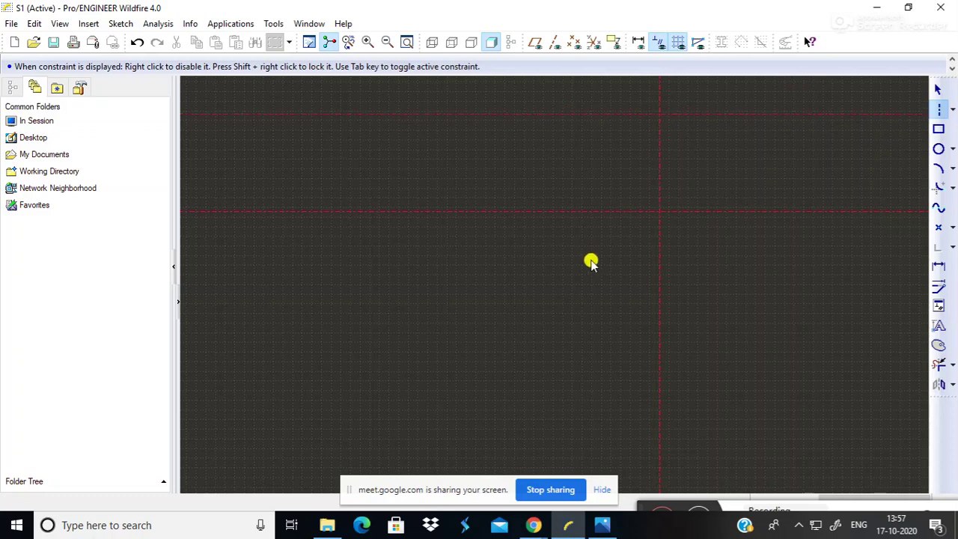
click(481, 255)
Sketch a circle about 14 in diameter below the horizontal centerlines and left of the vertical ones, leaving it unselected.
click(939, 149)
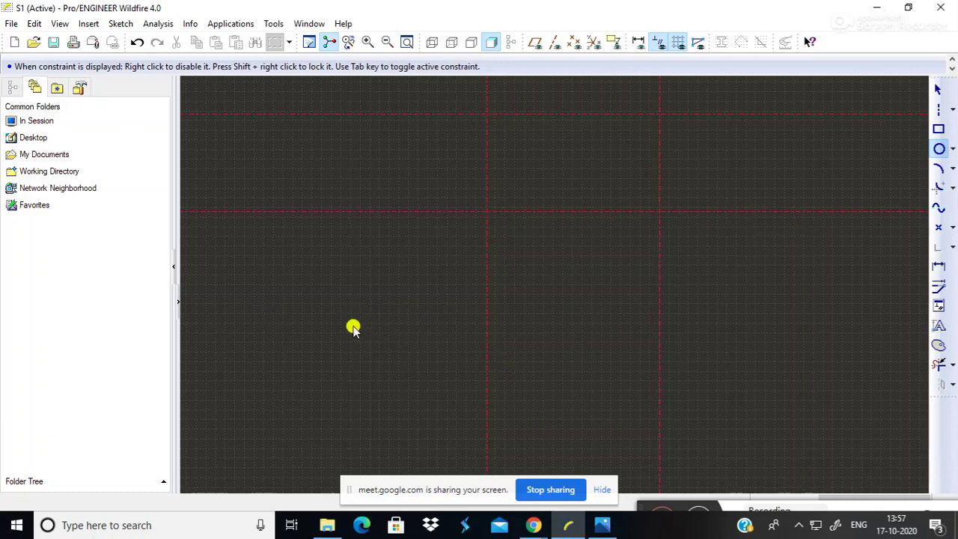
click(334, 310)
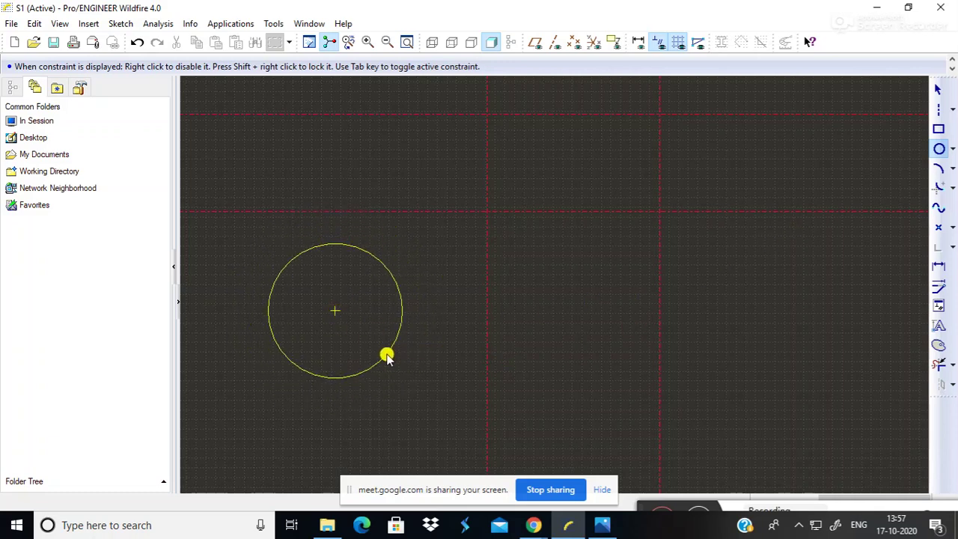
click(386, 355)
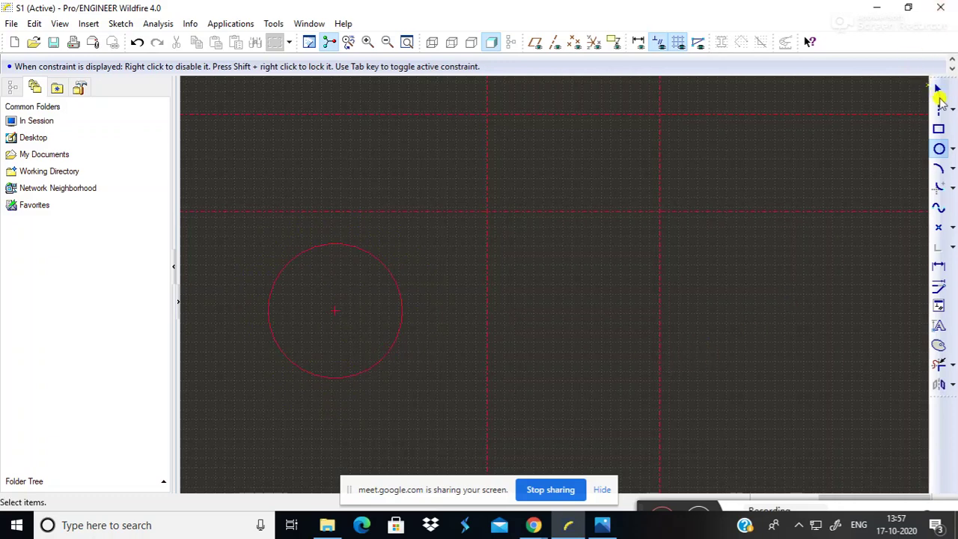
click(938, 90)
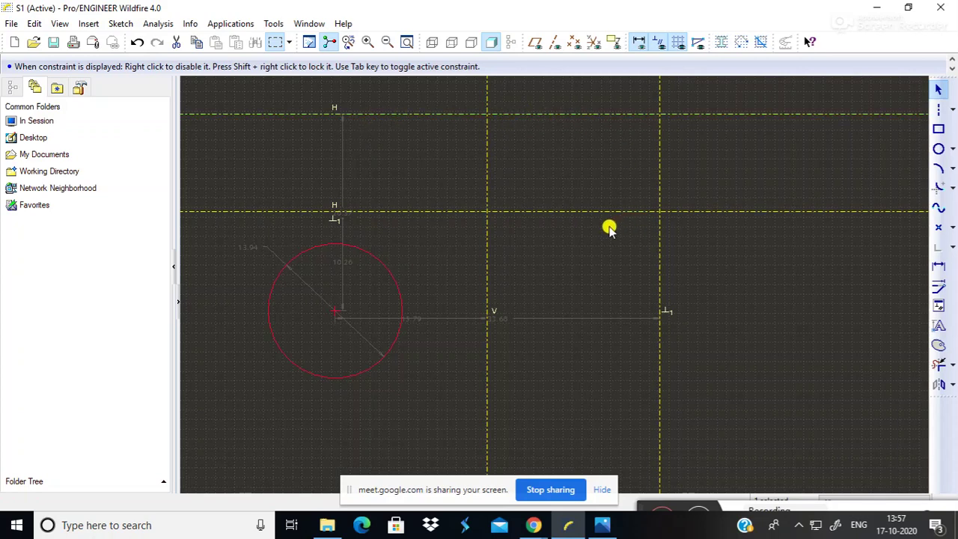
middle_click(210, 112)
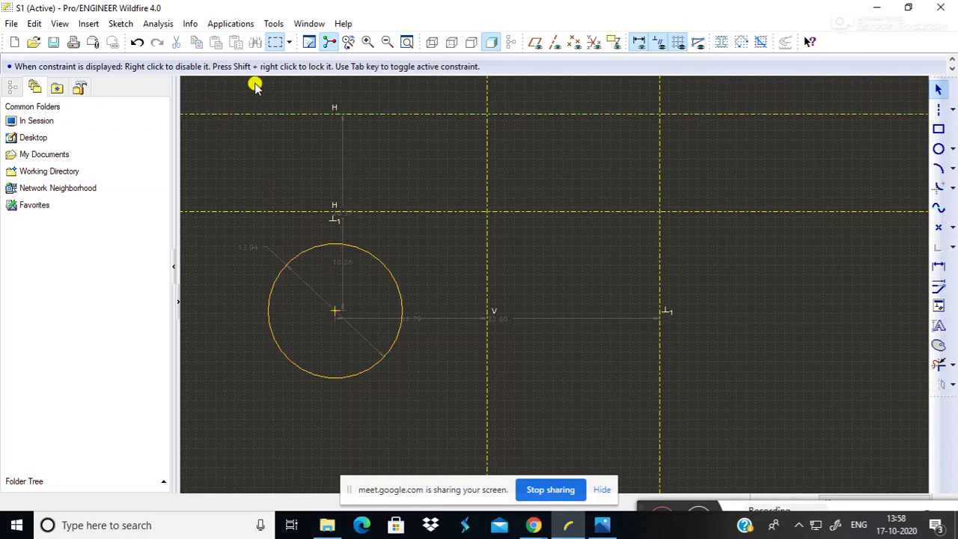
Delete all four centerlines and the circle from the sketch.
mouse_move(253, 83)
mouse_down()
mouse_move(316, 445)
mouse_move(528, 443)
mouse_up()
click(595, 436)
mouse_move(206, 89)
mouse_down()
mouse_move(539, 376)
mouse_move(576, 377)
mouse_up()
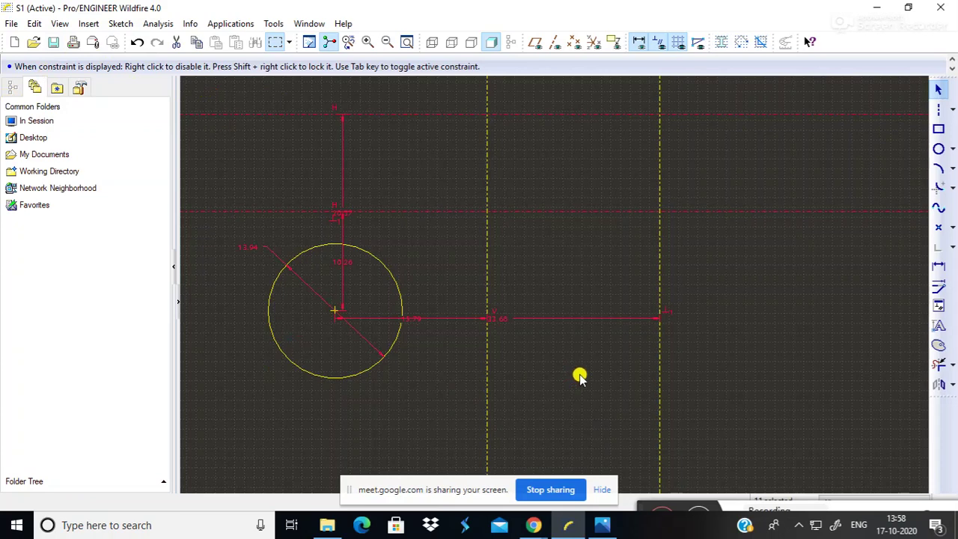
click(579, 376)
mouse_move(247, 136)
mouse_down()
mouse_move(740, 453)
mouse_move(802, 449)
mouse_up()
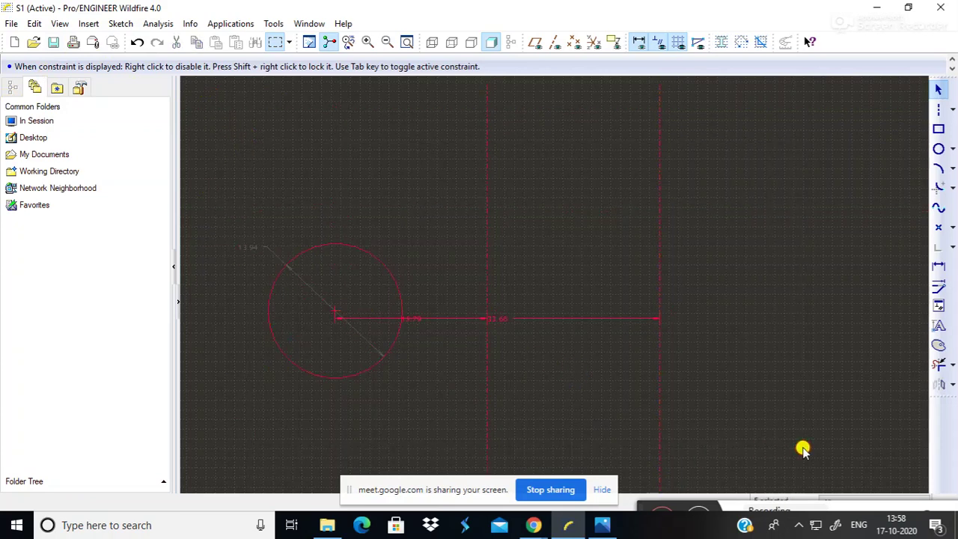
key(Delete)
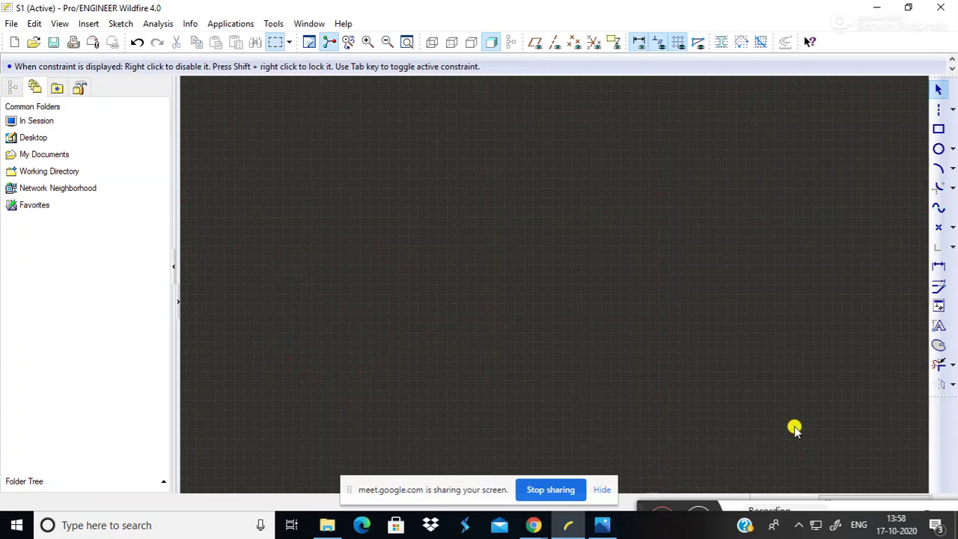
Sketch a single circle about 25 in diameter in the empty sketch.
click(938, 148)
click(431, 256)
click(541, 304)
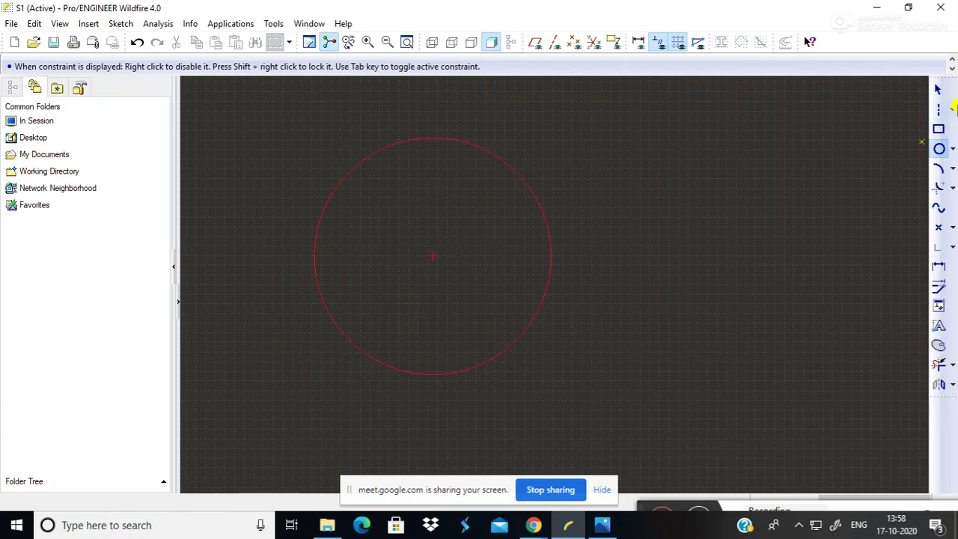
click(938, 89)
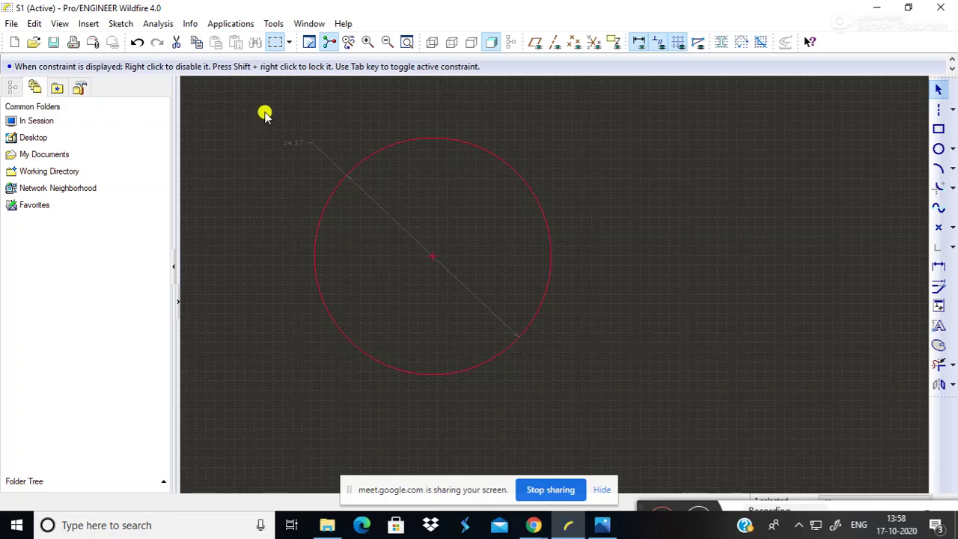
Delete the single circle so the sketch is empty.
drag(266, 114, 605, 420)
click(409, 140)
key(Delete)
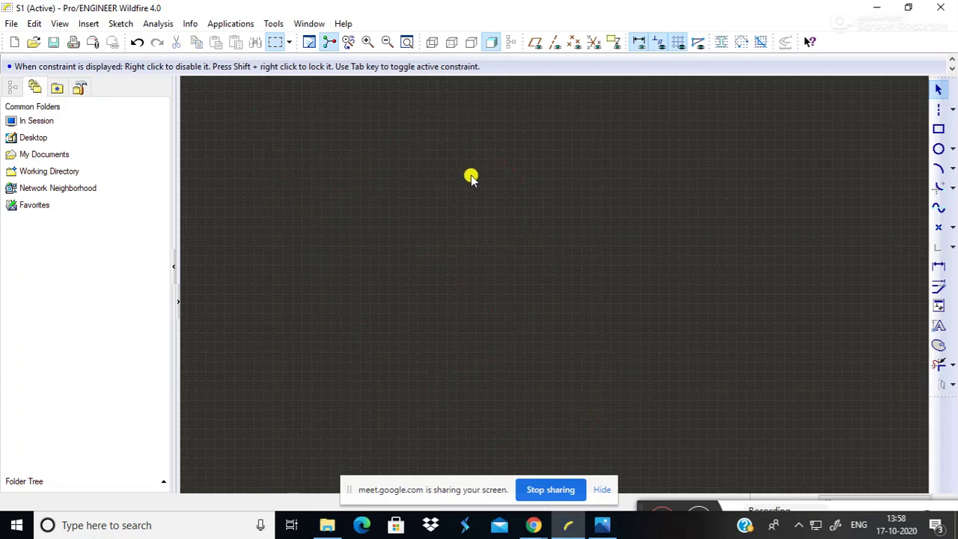
Draw a horizontal two-point centerline across the upper part of the sketch.
click(937, 110)
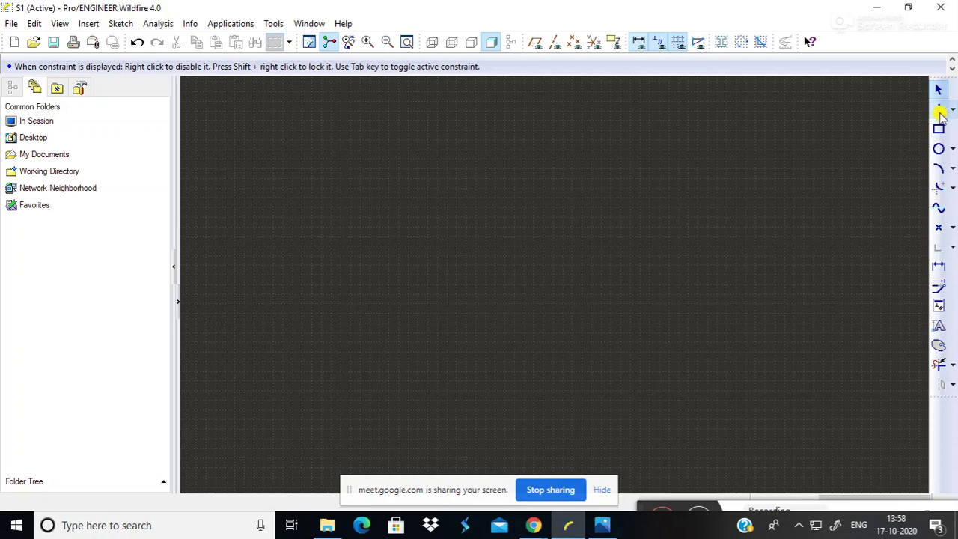
click(225, 160)
click(733, 160)
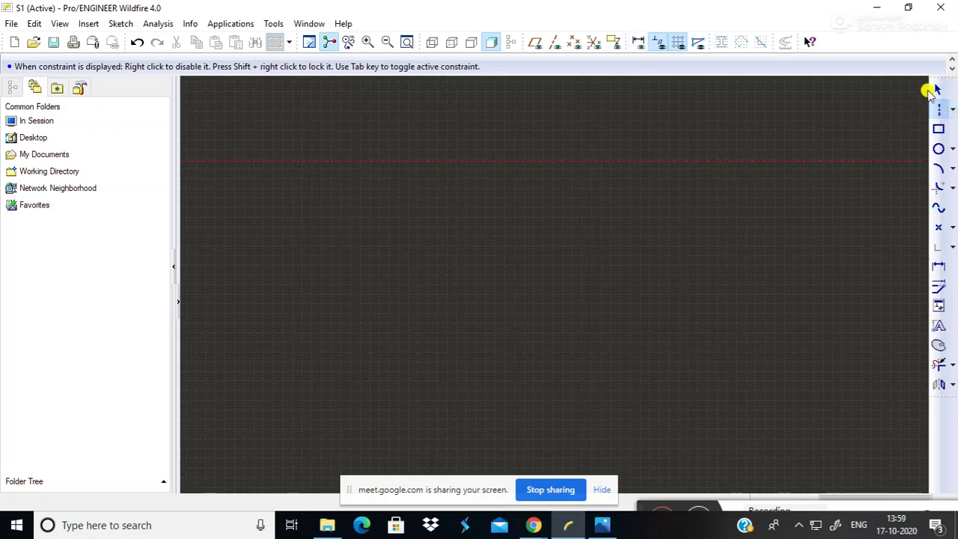
Sketch a circle about 21 in diameter with its center about 15.4 below the horizontal centerline.
click(937, 149)
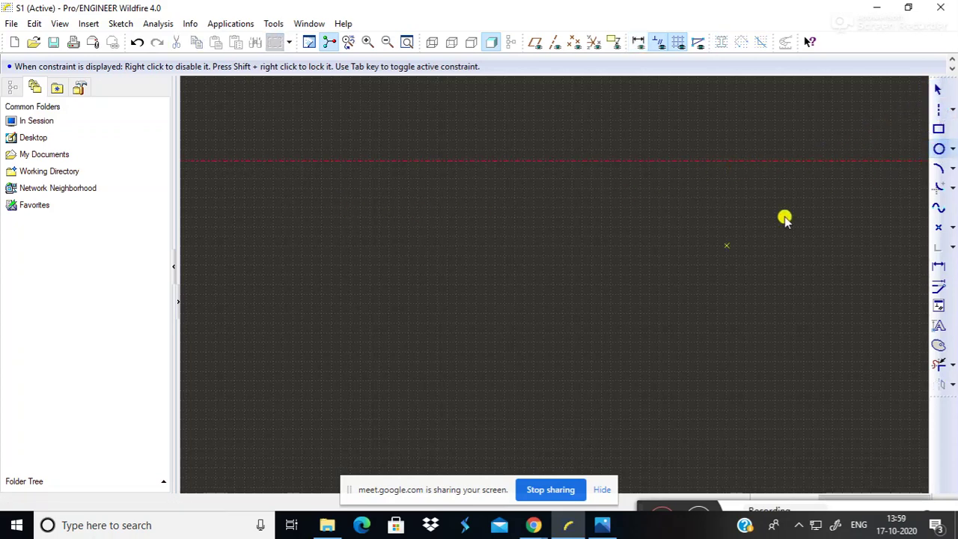
click(524, 309)
click(626, 312)
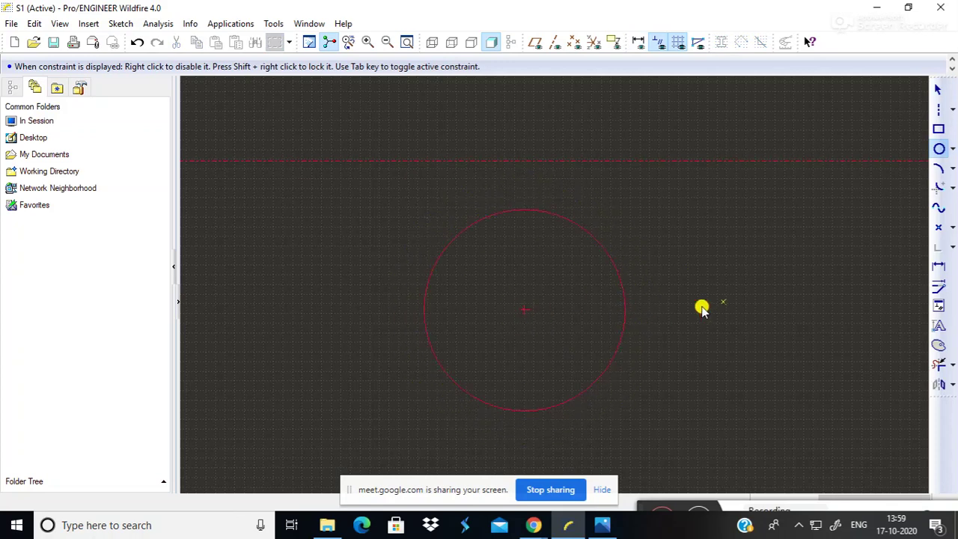
click(937, 89)
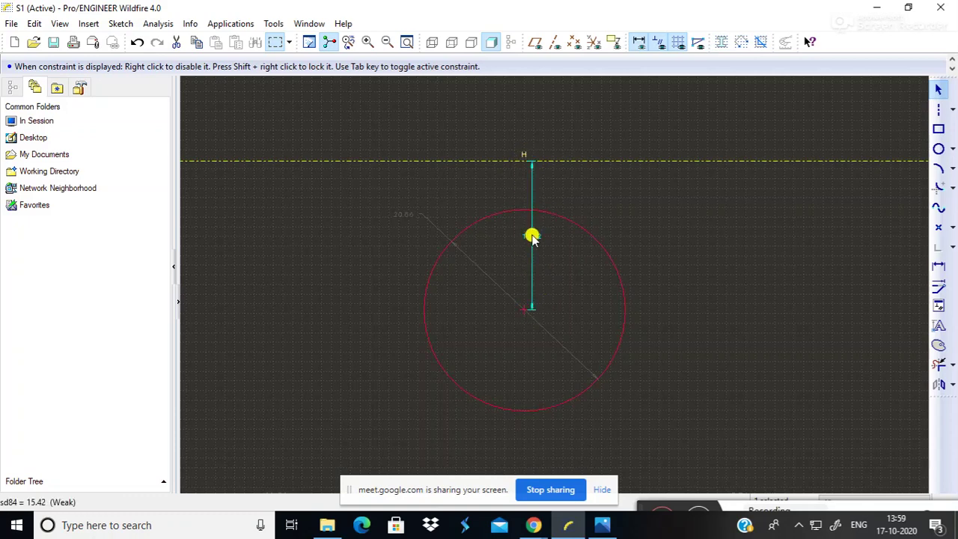
Draw a vertical two-point centerline about 23.8 to the left of the circle's center.
click(938, 110)
click(295, 117)
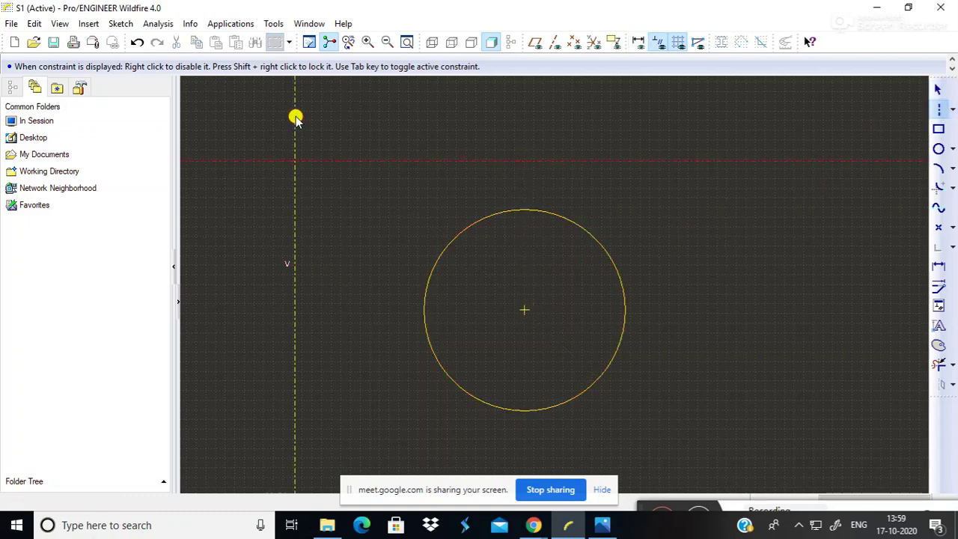
click(295, 267)
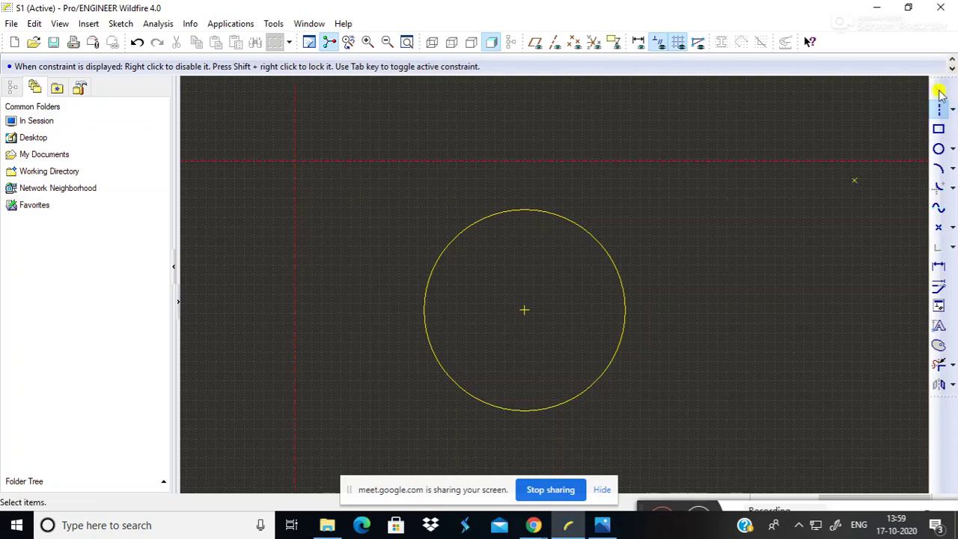
click(938, 89)
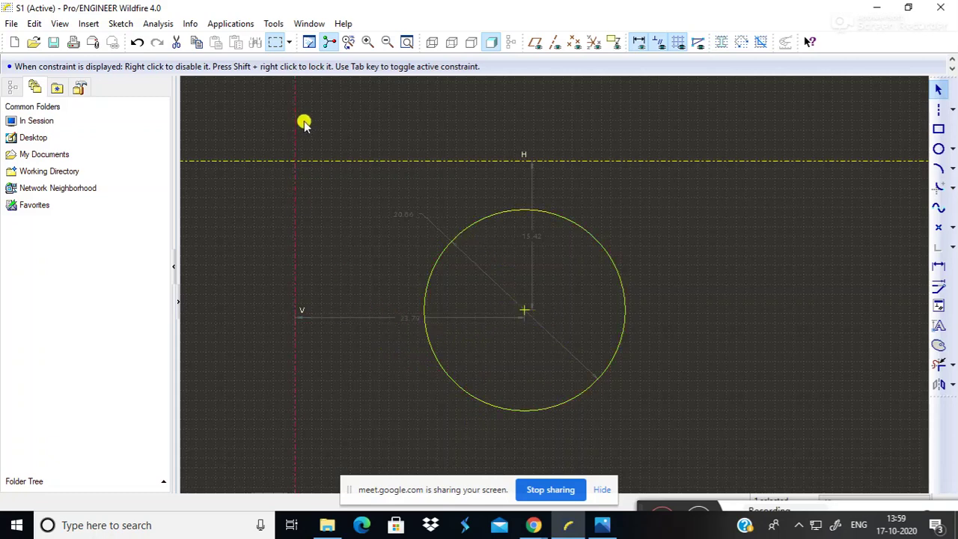
Delete the circle and both centerlines so the sketch is empty.
click(295, 162)
mouse_move(200, 97)
mouse_down()
mouse_move(255, 173)
mouse_move(793, 465)
mouse_up()
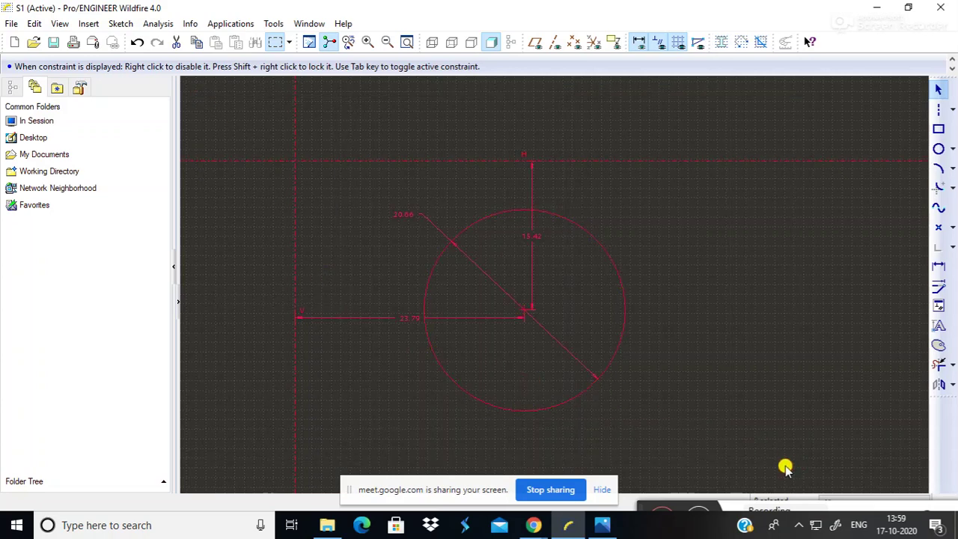
key(Delete)
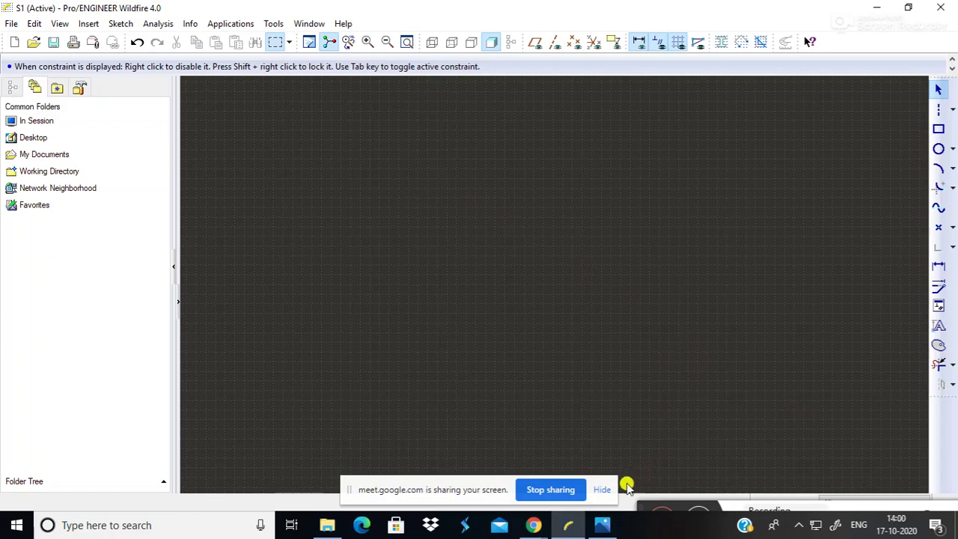
Switch to the Google Meet window in Chrome to check the meeting chat, and return to the Pro/ENGINEER sketch.
click(535, 526)
click(457, 422)
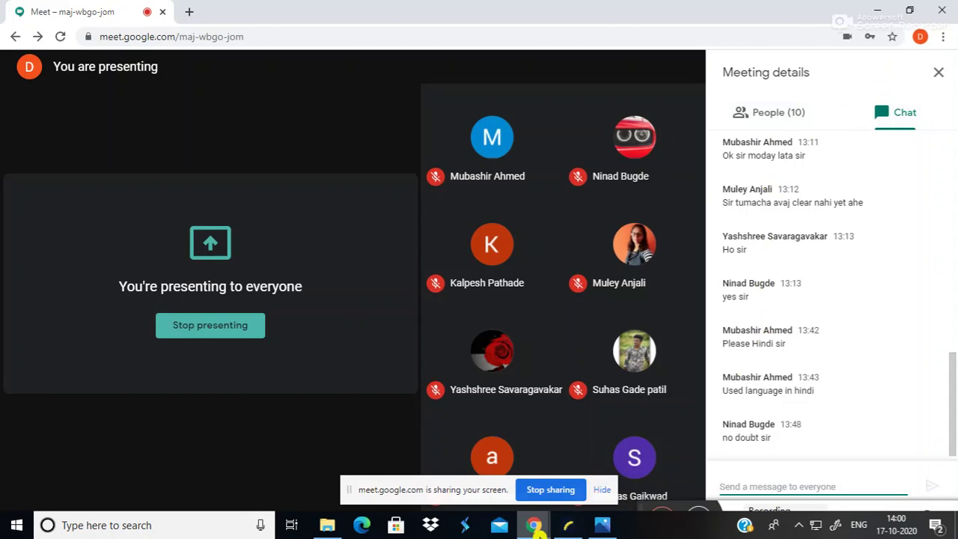
mouse_move(536, 533)
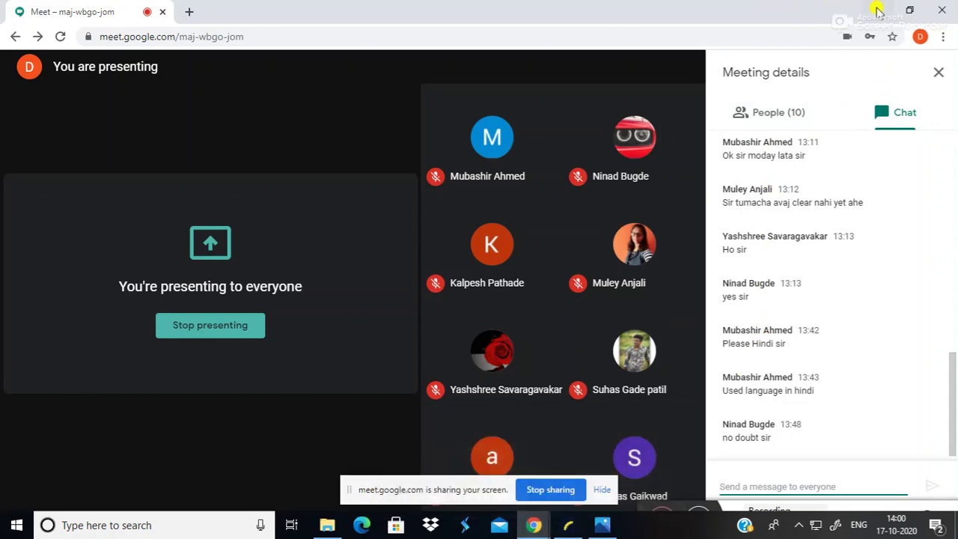
click(879, 11)
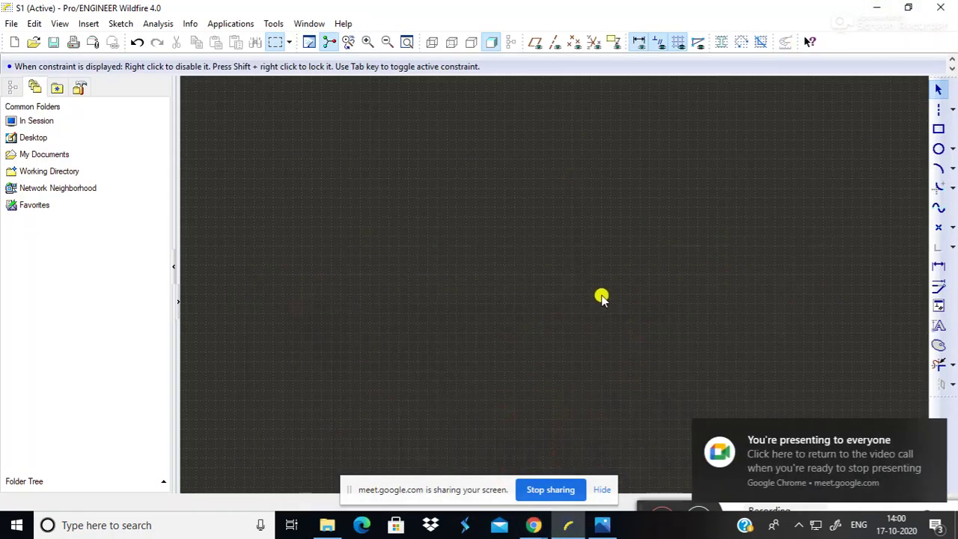
Sketch a large rectangle, a smaller one inside it and six more rectangles overlapping or adjoining them.
click(938, 131)
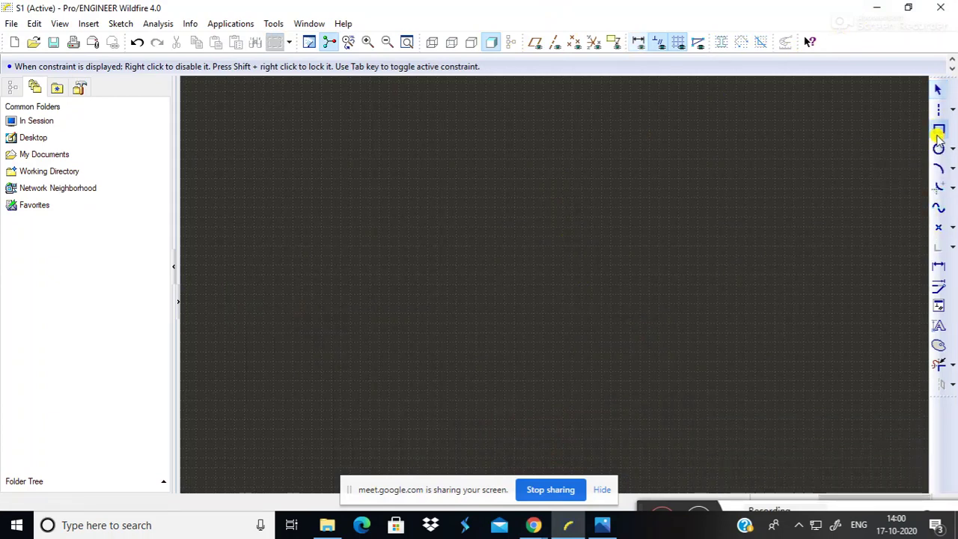
click(333, 166)
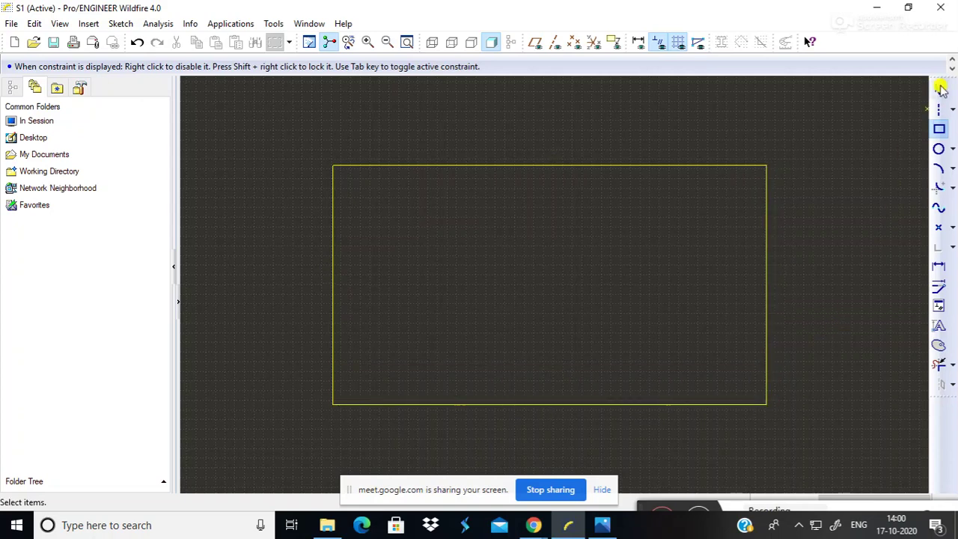
click(431, 266)
click(636, 331)
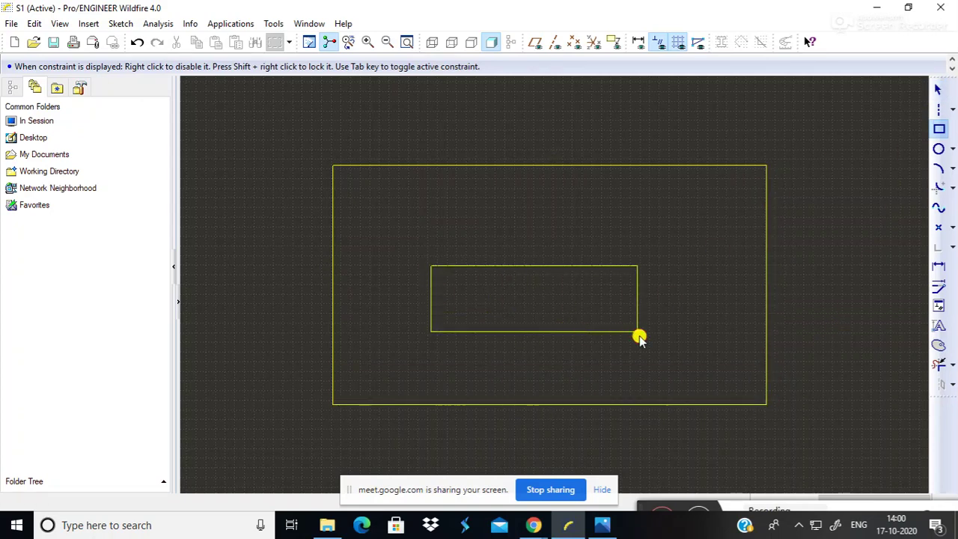
click(626, 211)
click(838, 277)
click(458, 142)
click(626, 243)
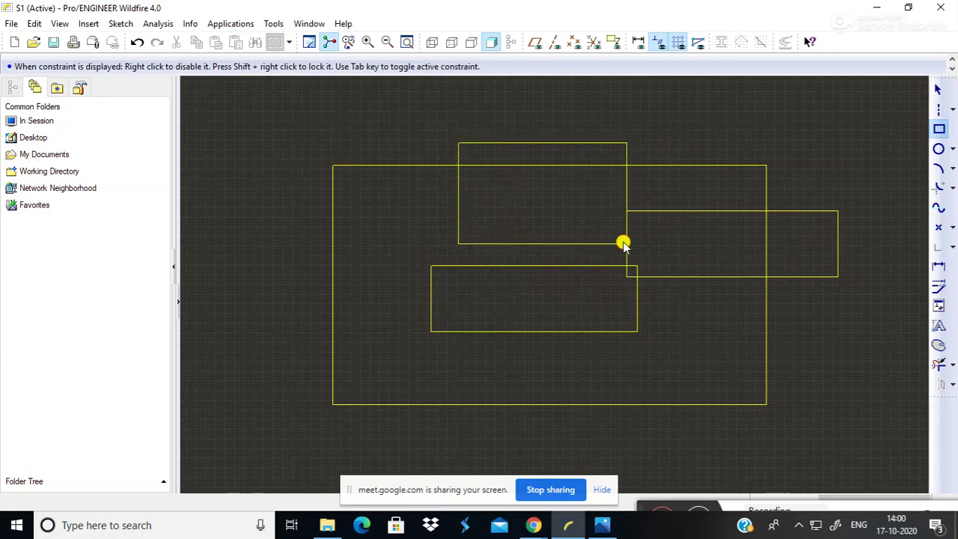
click(742, 125)
click(883, 189)
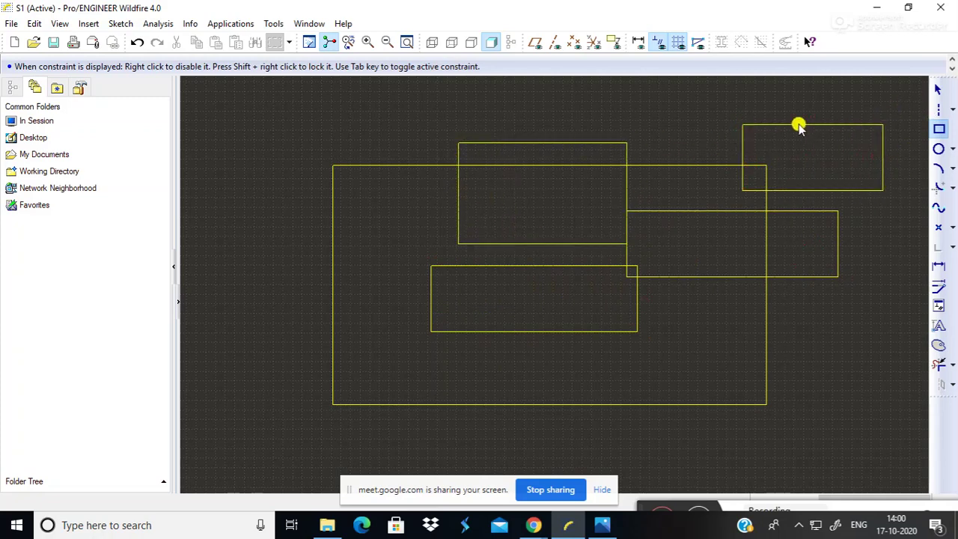
click(229, 165)
click(397, 313)
click(232, 363)
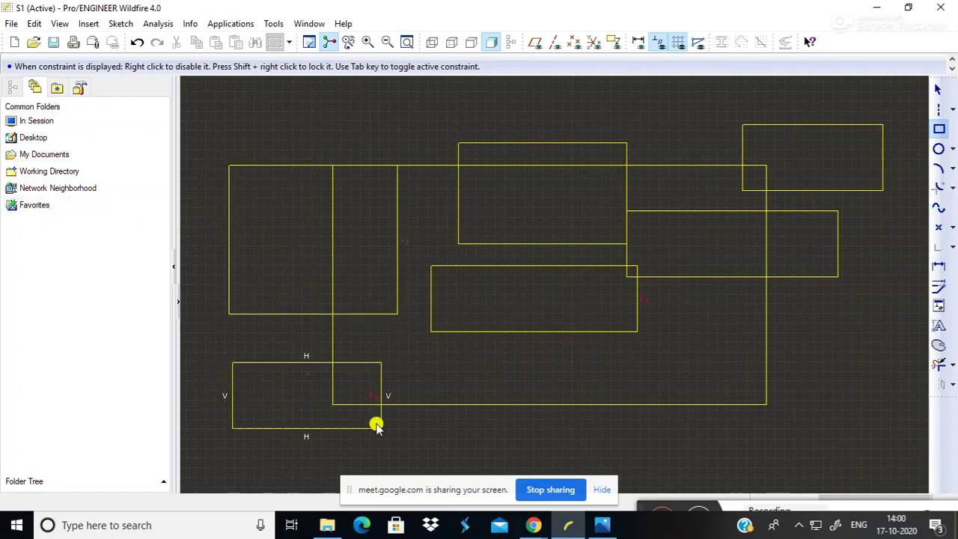
click(432, 404)
click(636, 331)
click(828, 432)
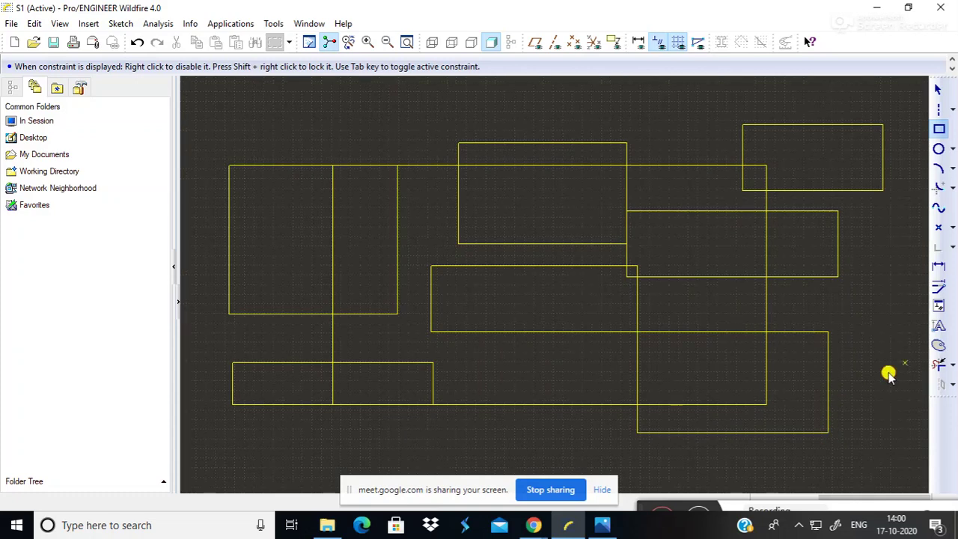
click(284, 93)
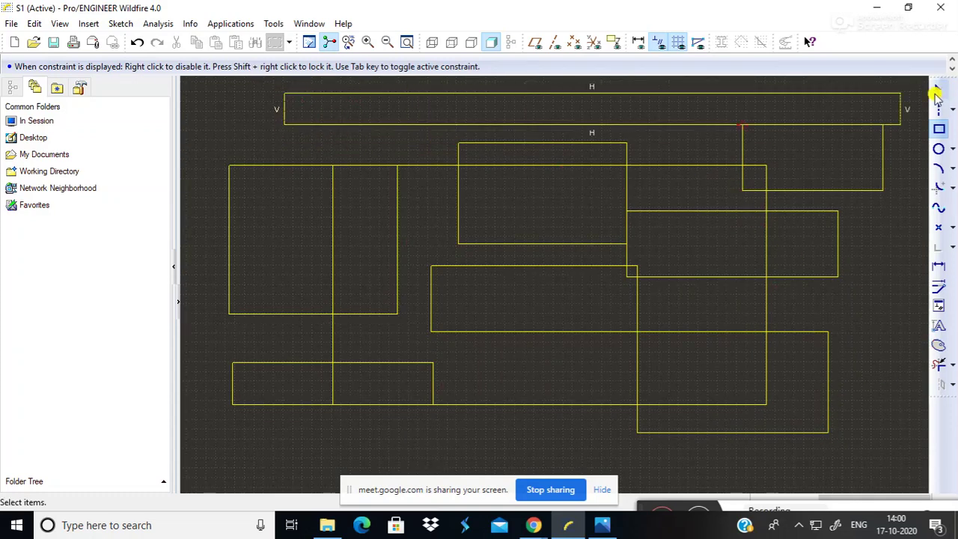
middle_click(780, 125)
Delete all the overlapping rectangles from the sketch.
mouse_move(184, 87)
mouse_down()
mouse_move(209, 248)
mouse_move(601, 455)
mouse_move(844, 468)
mouse_move(887, 483)
mouse_up()
key(Delete)
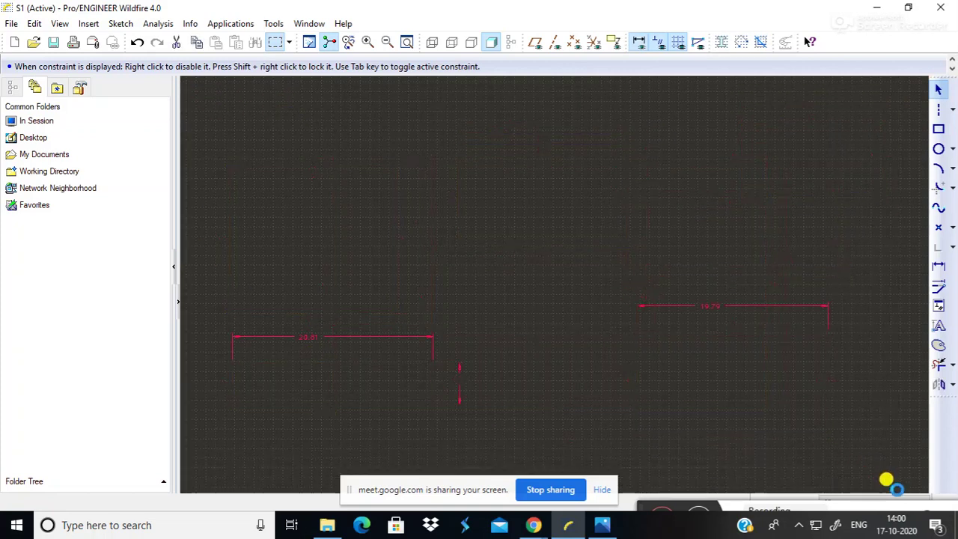
Sketch a single rectangle about 25.4 wide and 15.9 high in the empty sketch.
click(938, 129)
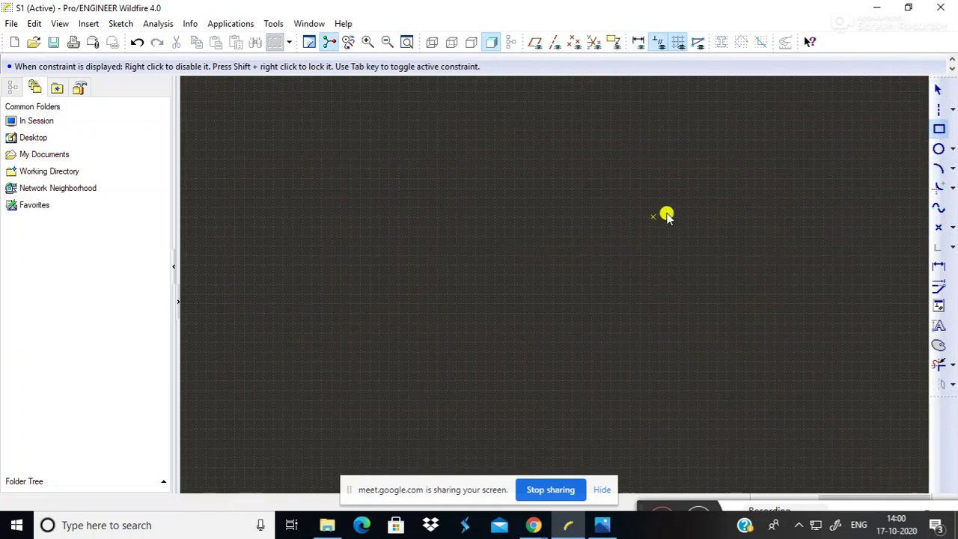
click(281, 171)
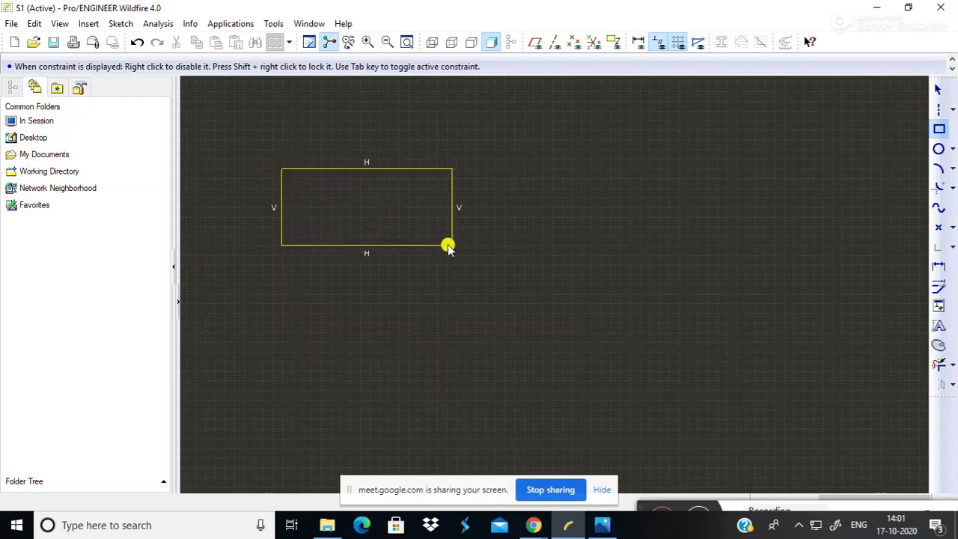
click(526, 322)
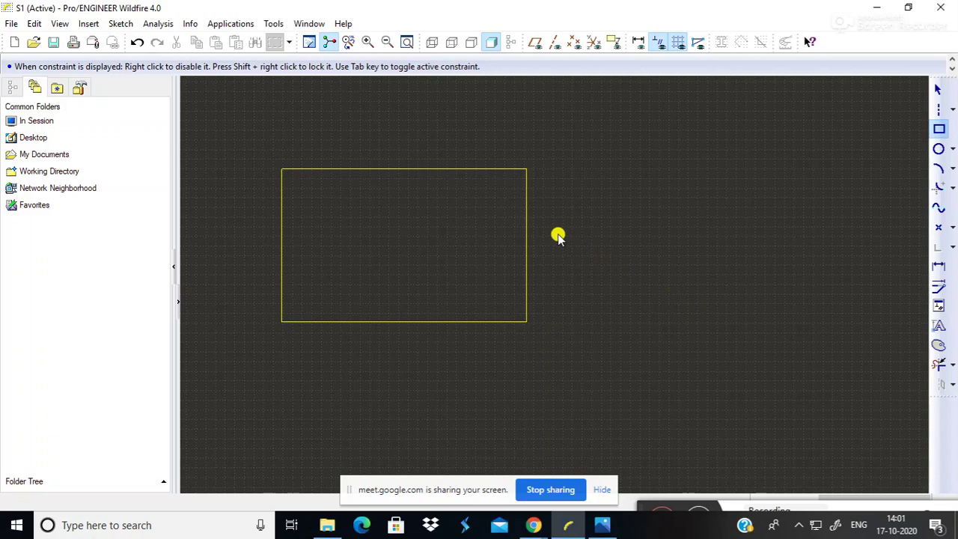
click(583, 157)
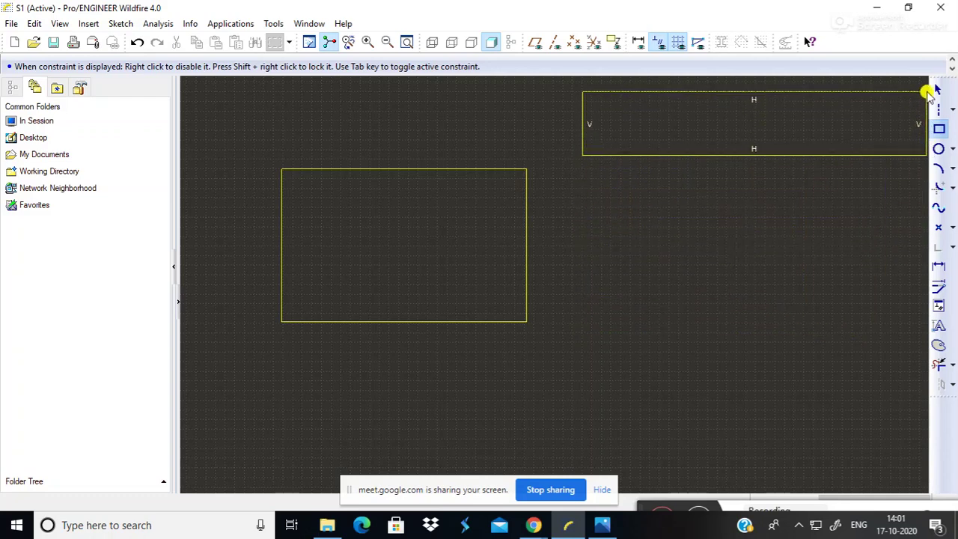
click(941, 91)
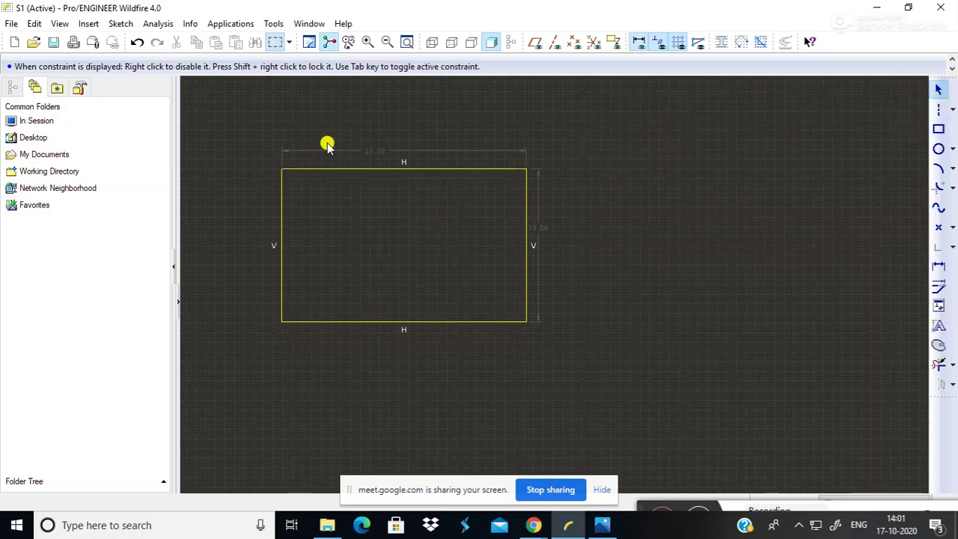
Set the rectangle's width to 25 and its height to 15.
double_click(374, 152)
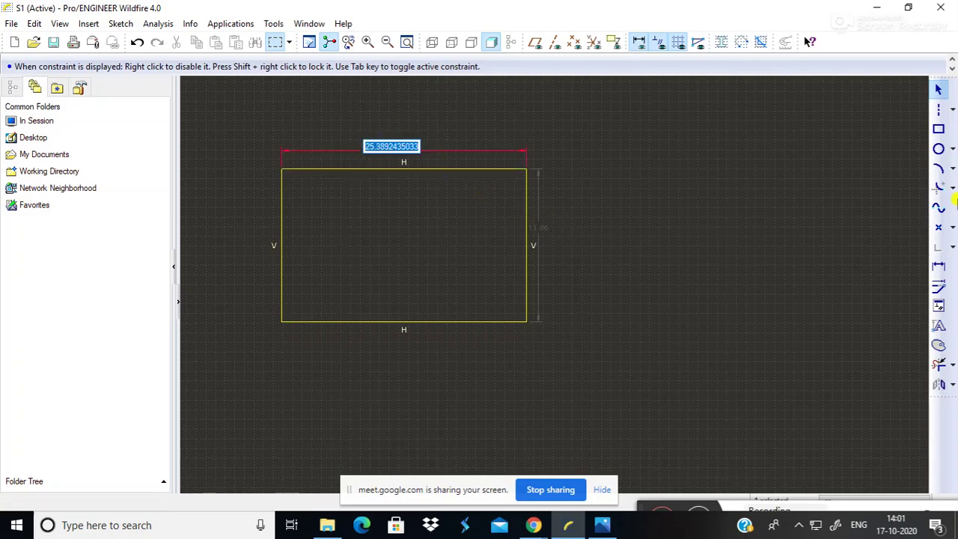
text(2)
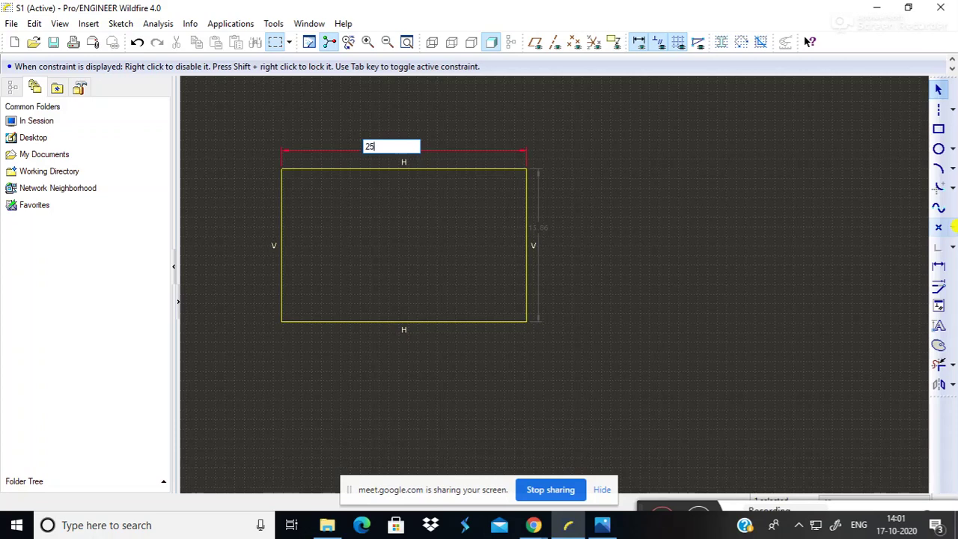
text(5)
key(Return)
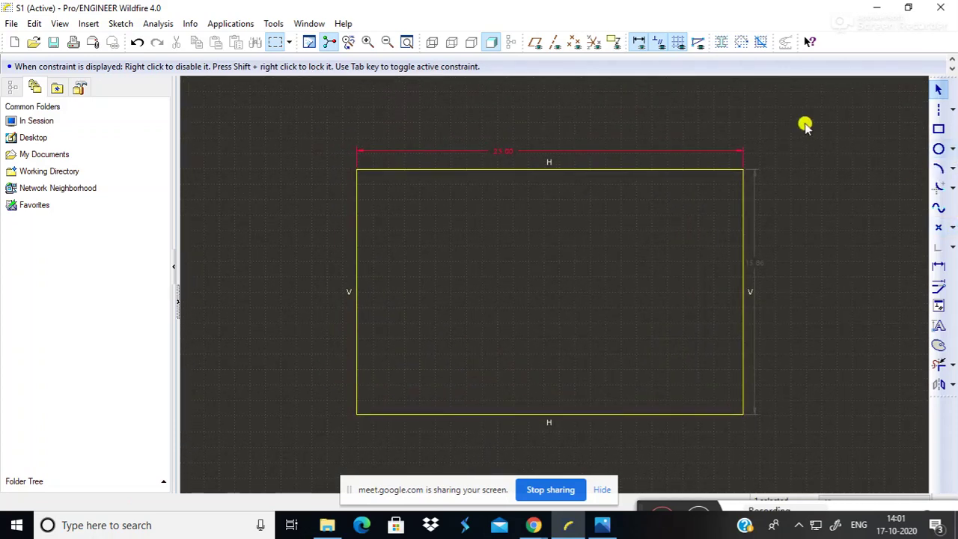
double_click(752, 263)
text(15)
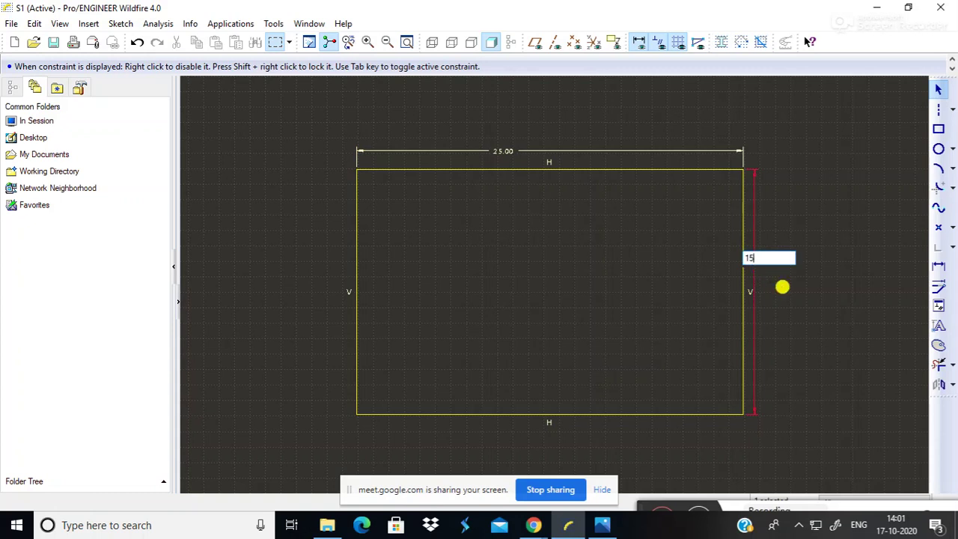
key(Return)
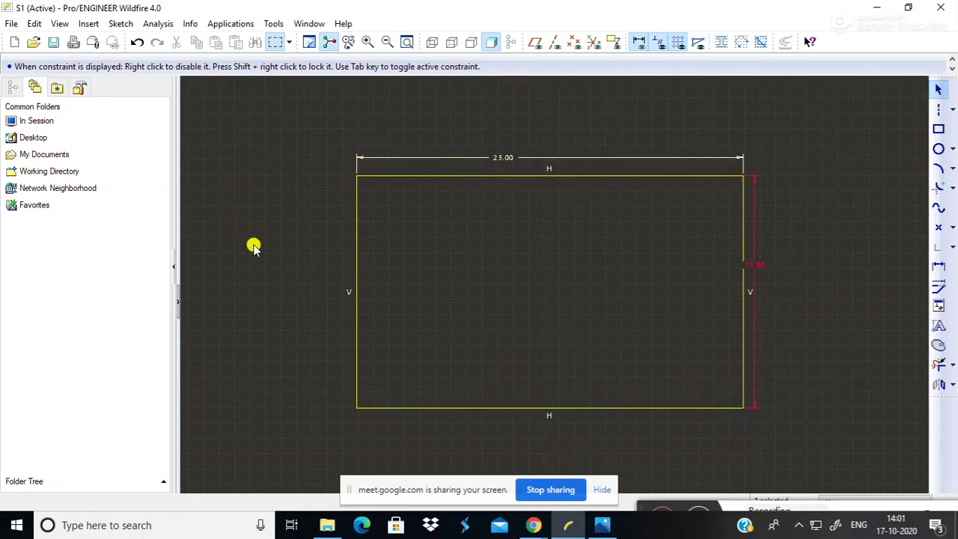
click(291, 196)
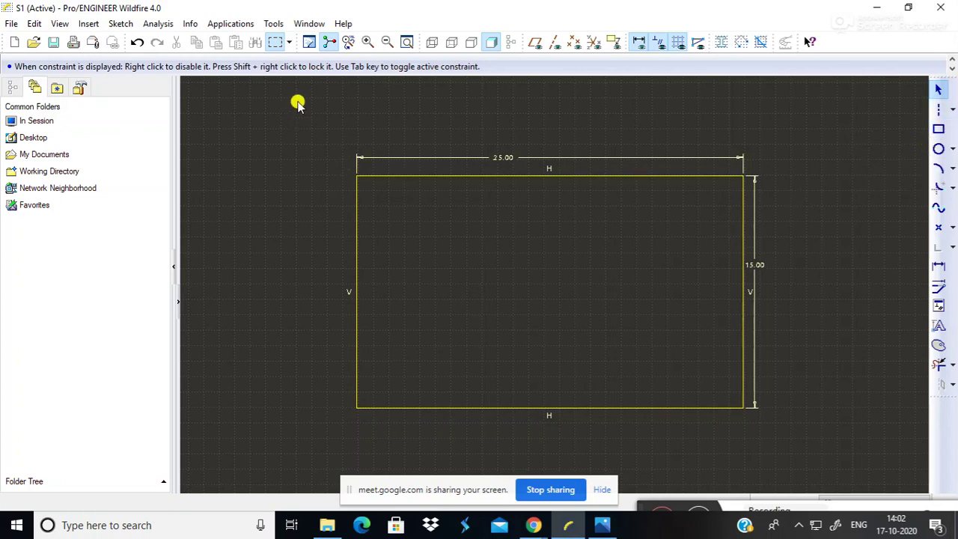
Delete the 25 by 15 rectangle with its dimensions.
mouse_move(312, 110)
mouse_down()
mouse_move(695, 487)
mouse_move(914, 405)
mouse_move(906, 447)
mouse_up()
key(Delete)
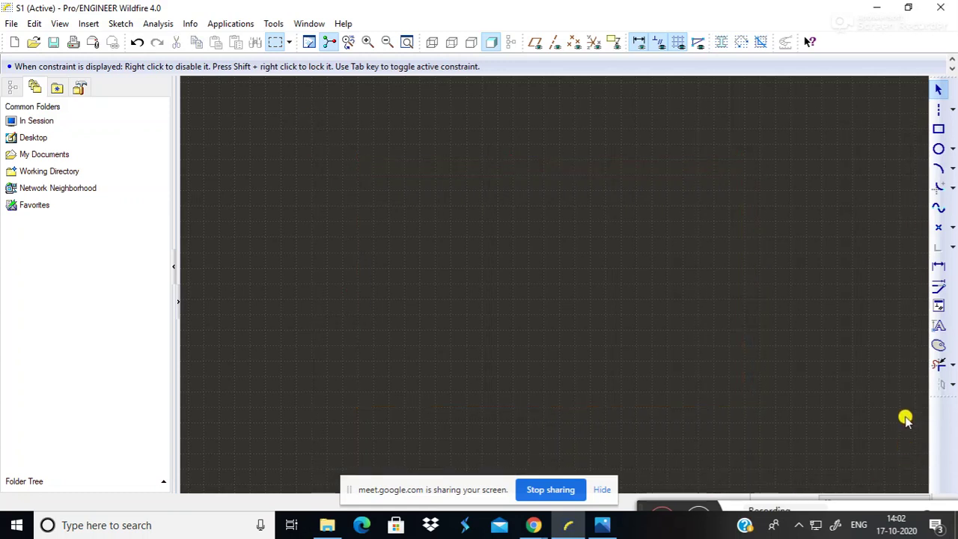
Sketch a center-and-point circle about 15.2 in diameter near the middle of the sketch.
click(952, 149)
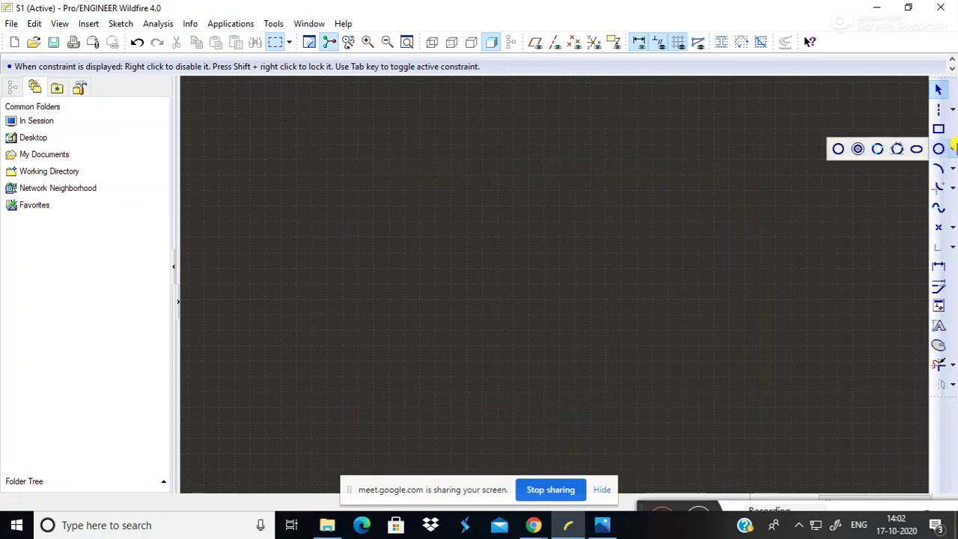
click(837, 150)
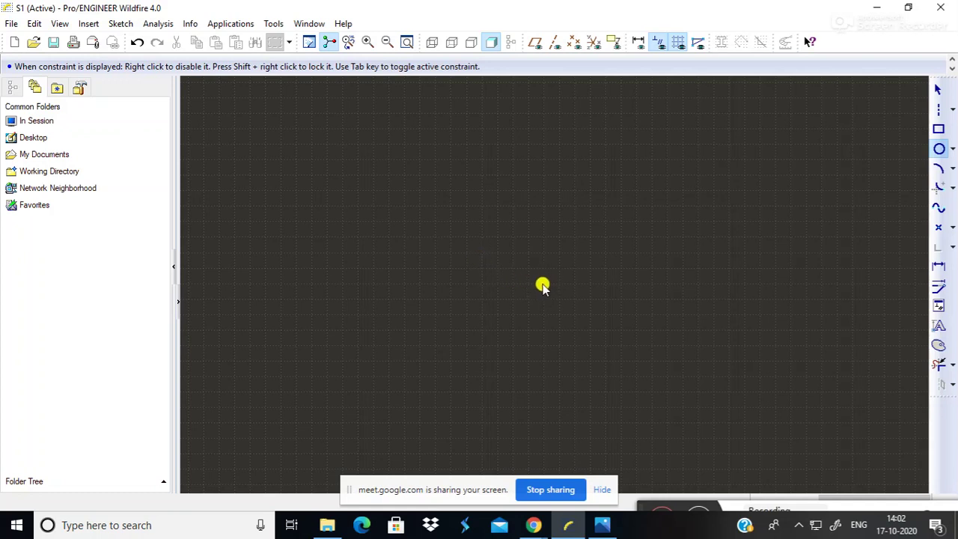
click(543, 283)
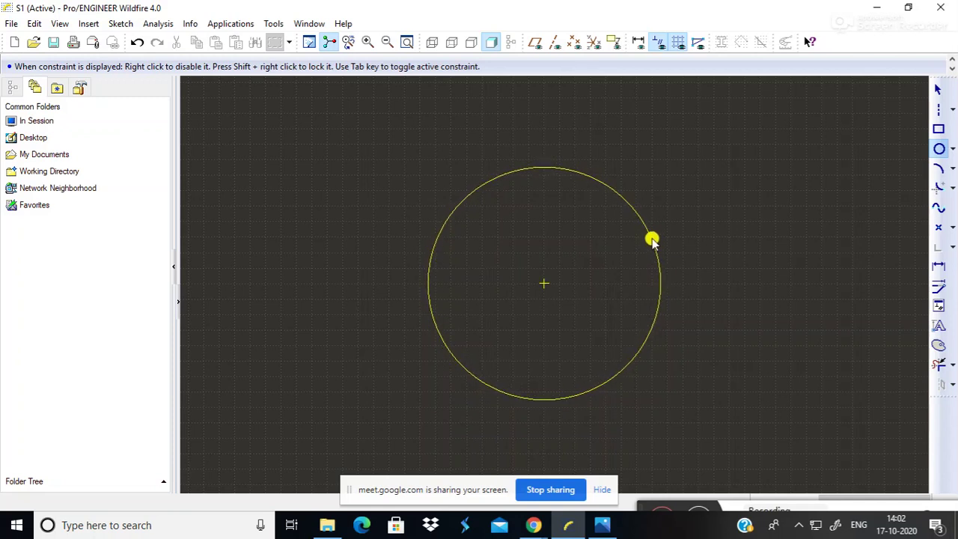
click(649, 236)
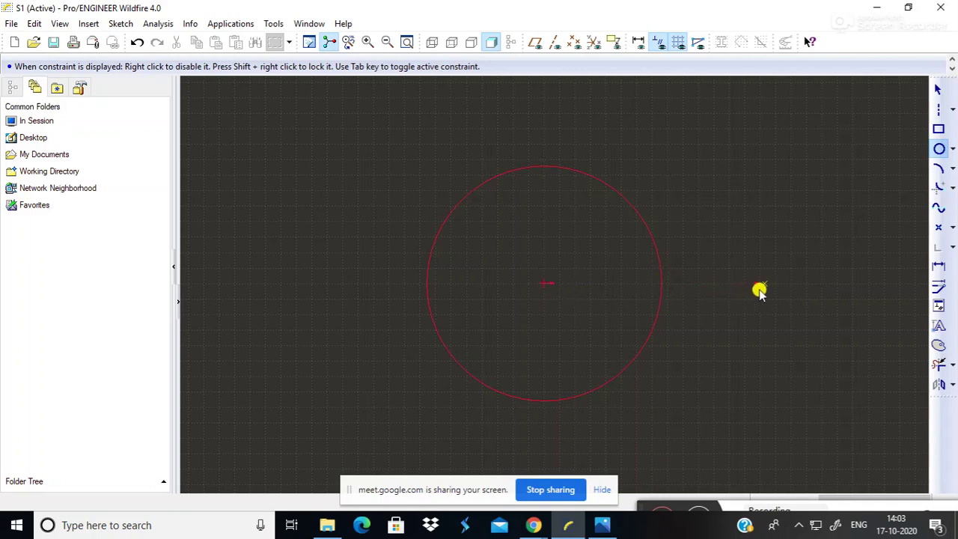
Sketch a second circle about 24.7 in diameter to the right, tangent to the first with its center horizontally aligned.
middle_click(854, 287)
click(853, 285)
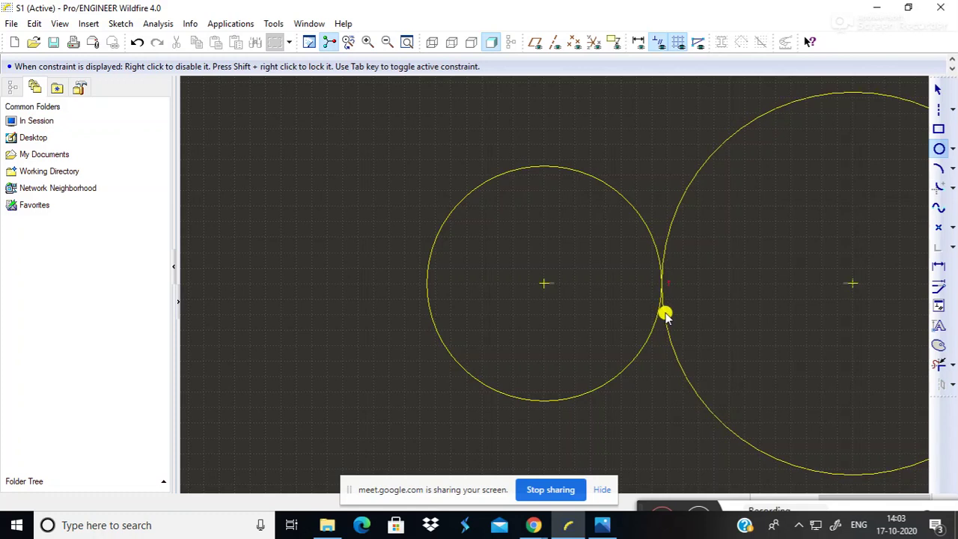
click(665, 315)
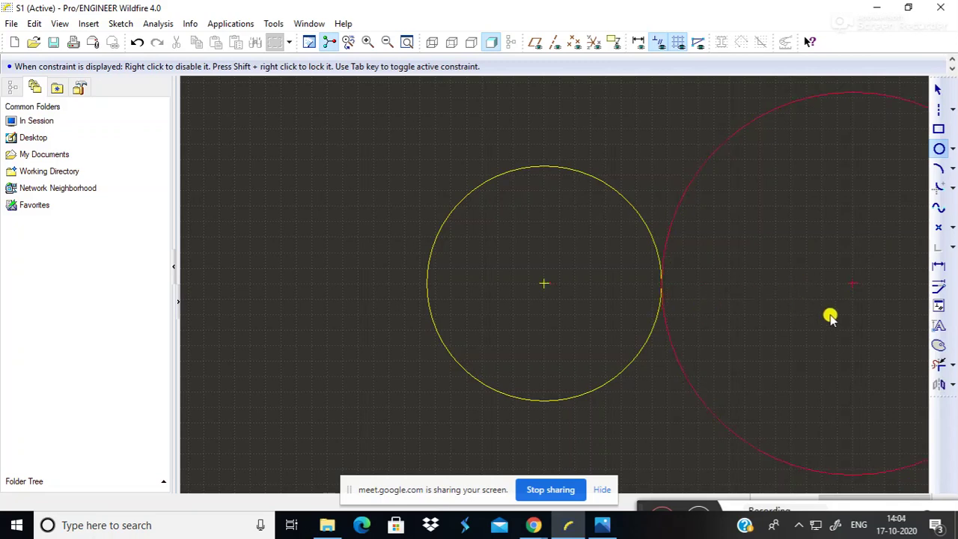
mouse_move(782, 316)
ctrl+middle_down()
mouse_move(786, 175)
mouse_move(804, 263)
mouse_move(797, 235)
mouse_move(806, 220)
mouse_move(814, 237)
ctrl+middle_up()
shift+middle_drag(826, 290, 610, 238)
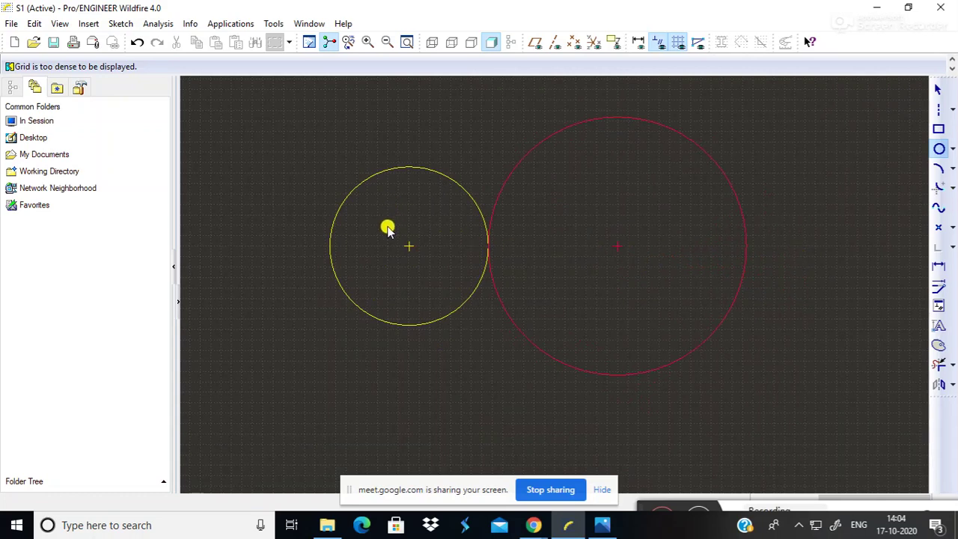
click(940, 89)
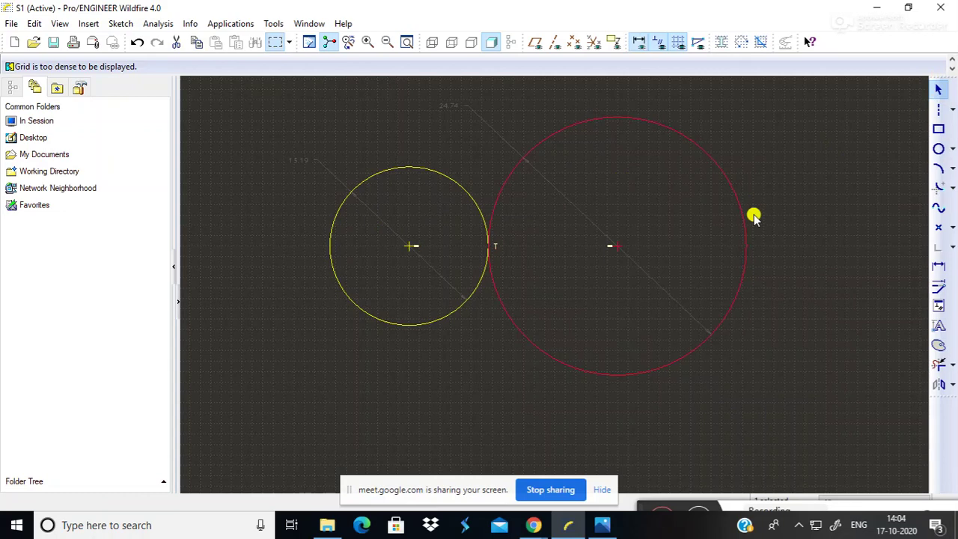
click(782, 252)
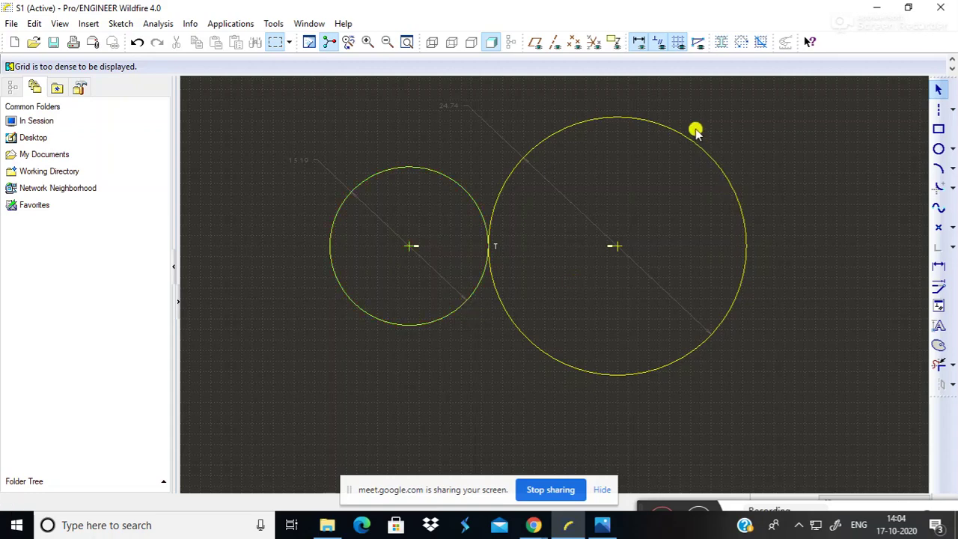
Hide the section constraints and display them again.
click(659, 44)
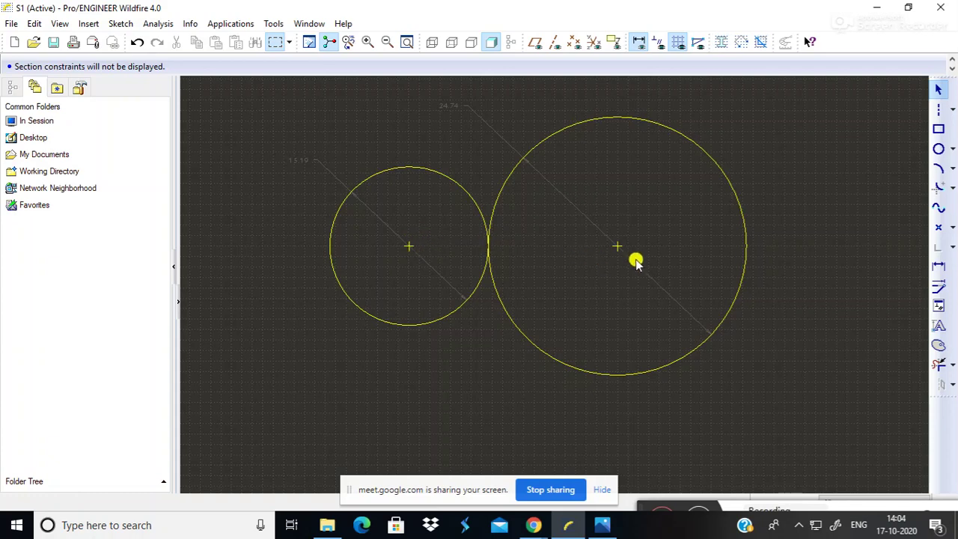
click(658, 45)
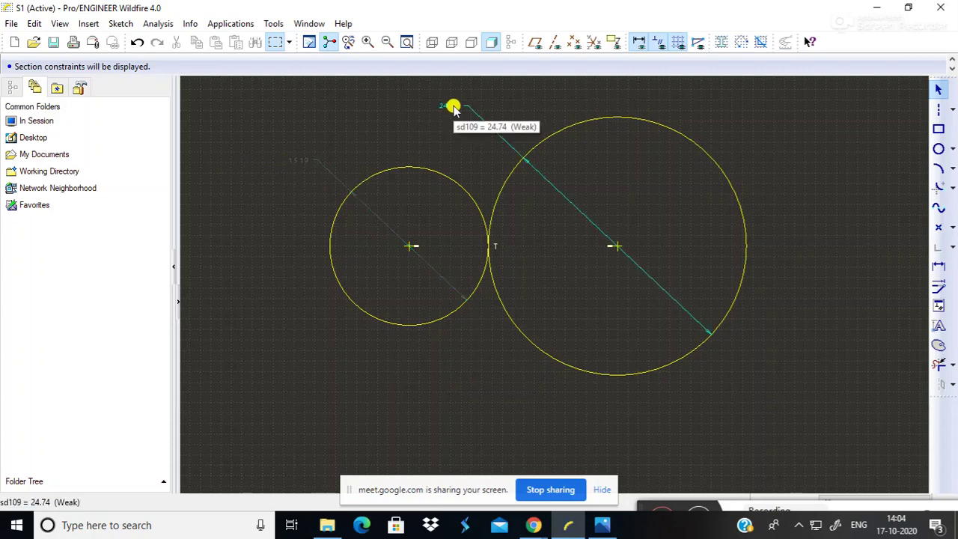
Set the small circle's diameter to 15 and the large tangent circle's diameter to 25.
double_click(301, 166)
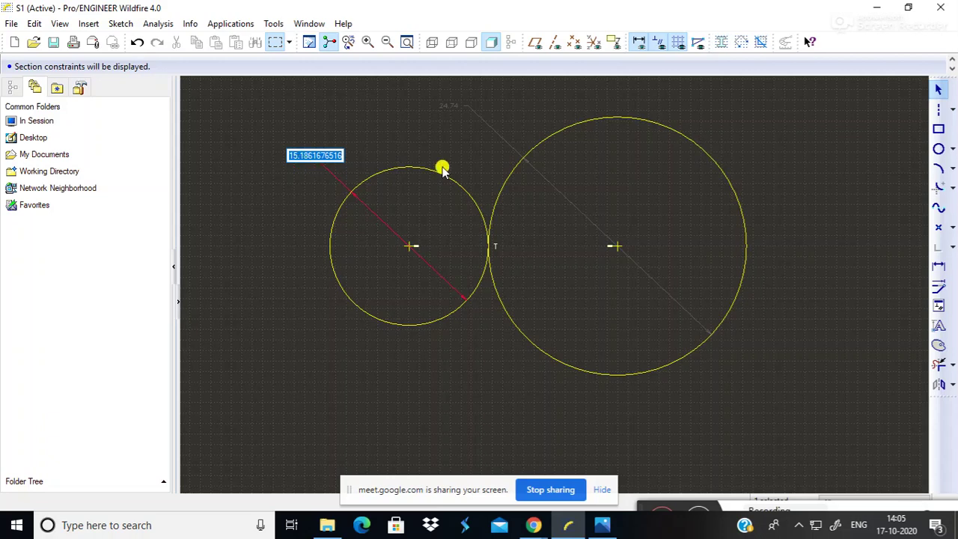
text(15)
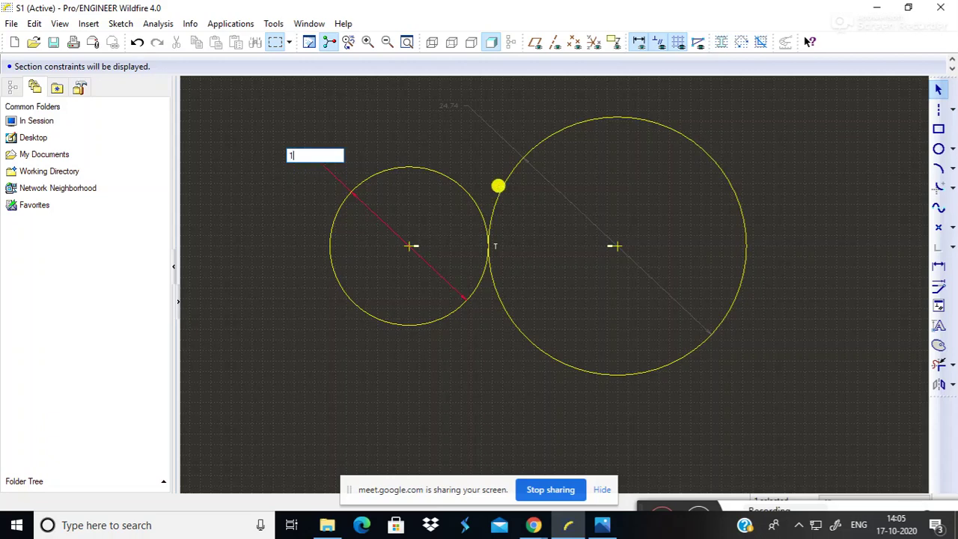
key(Return)
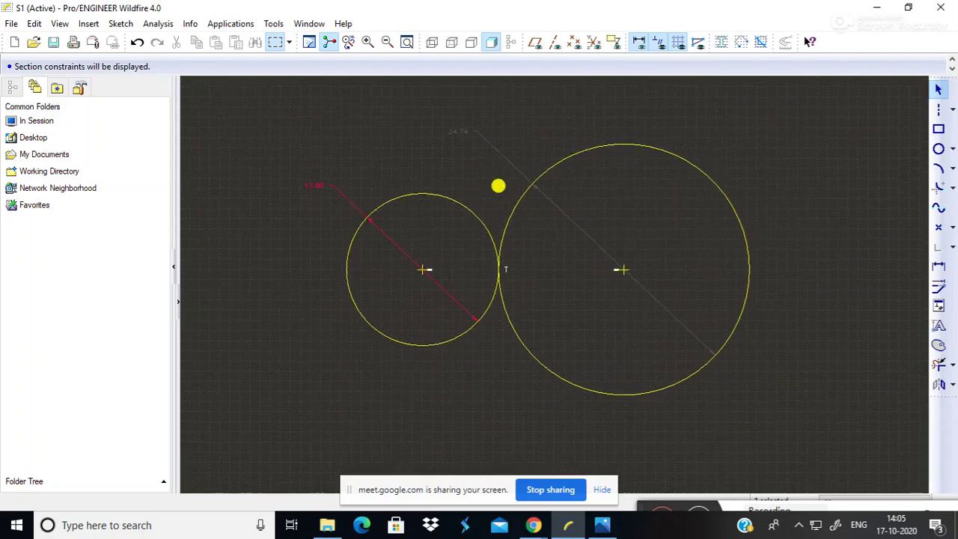
click(499, 188)
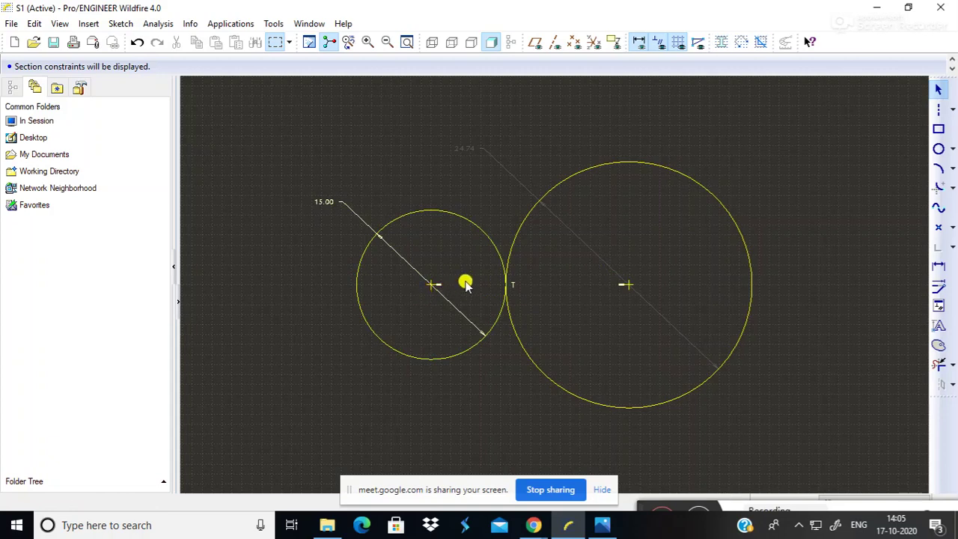
double_click(474, 148)
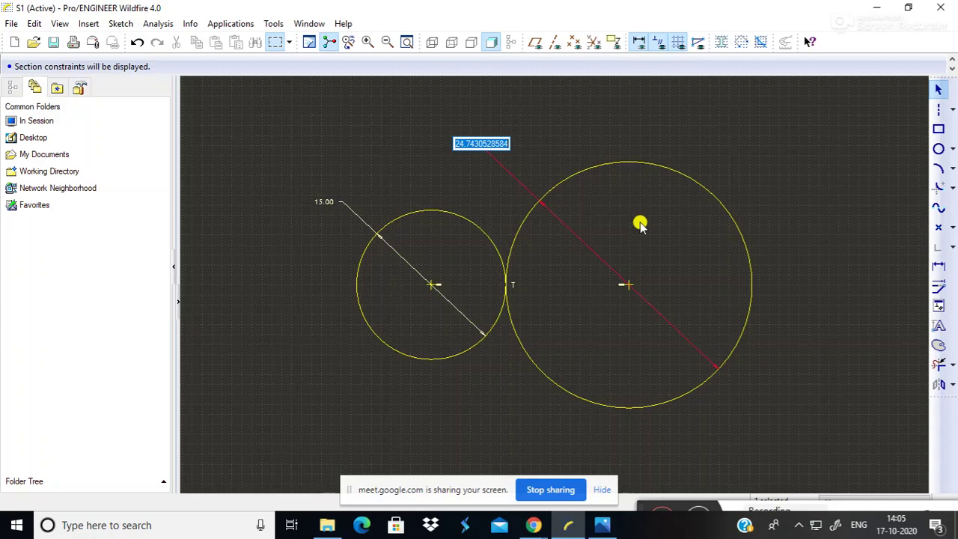
text(25)
key(Return)
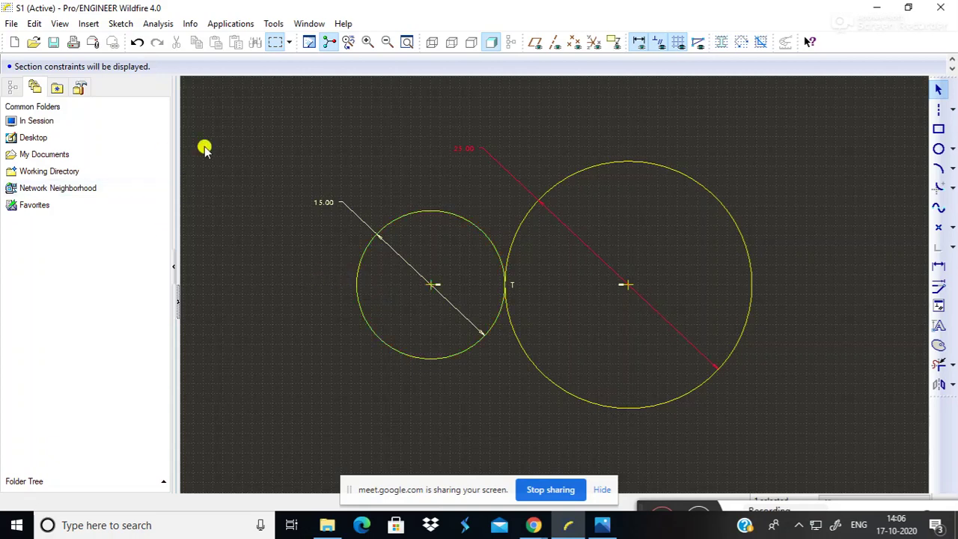
Delete both tangent circles together with their dimensions.
drag(232, 97, 814, 461)
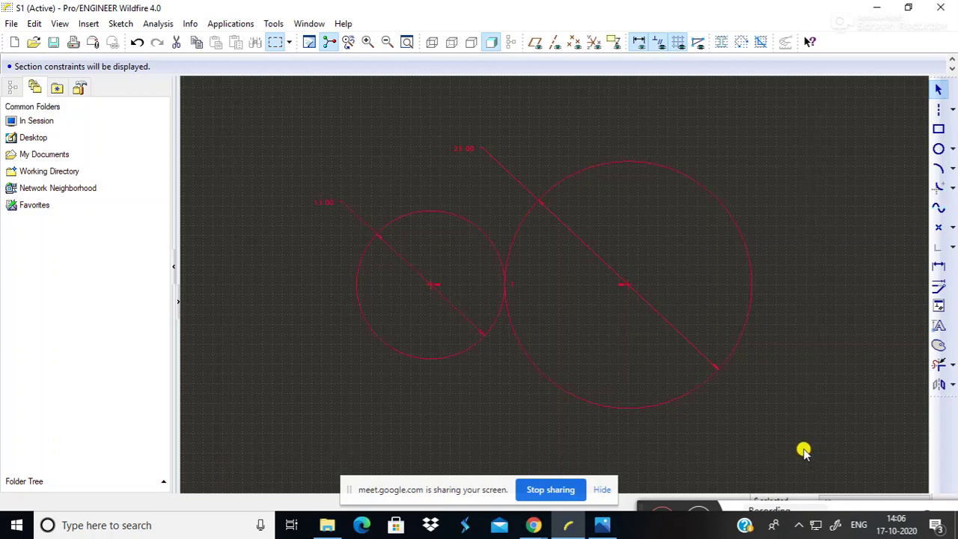
key(Delete)
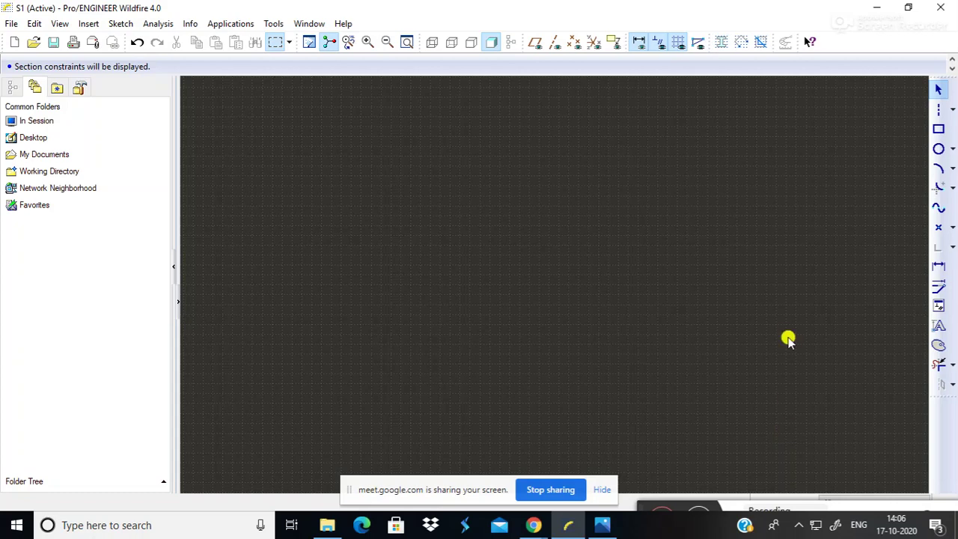
click(952, 150)
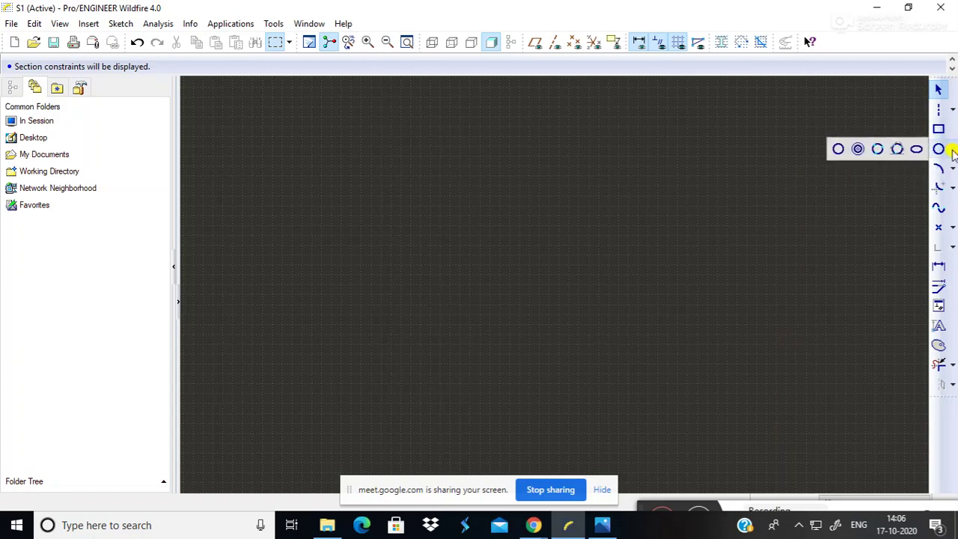
click(857, 150)
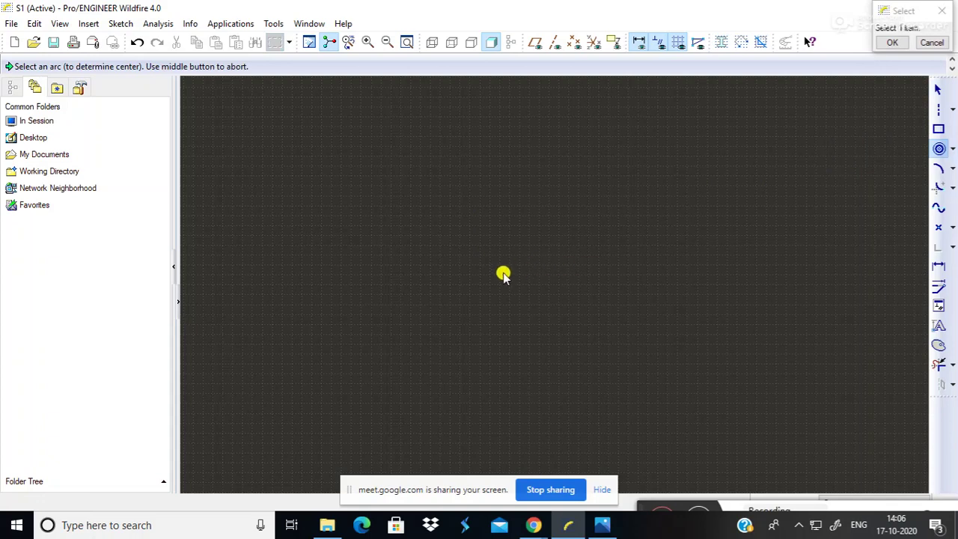
click(892, 43)
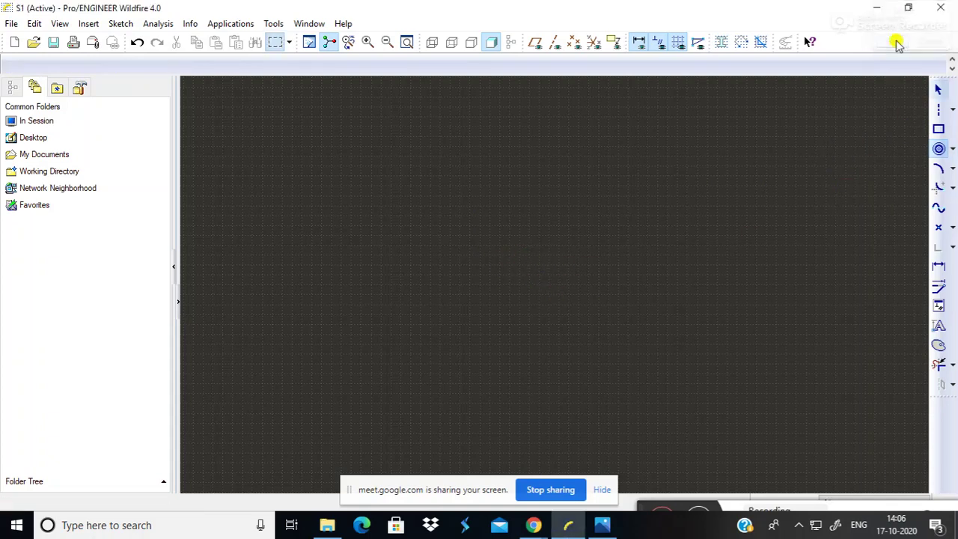
Sketch a center-and-point circle about 30.1 in diameter near the middle of the empty sketch.
click(950, 149)
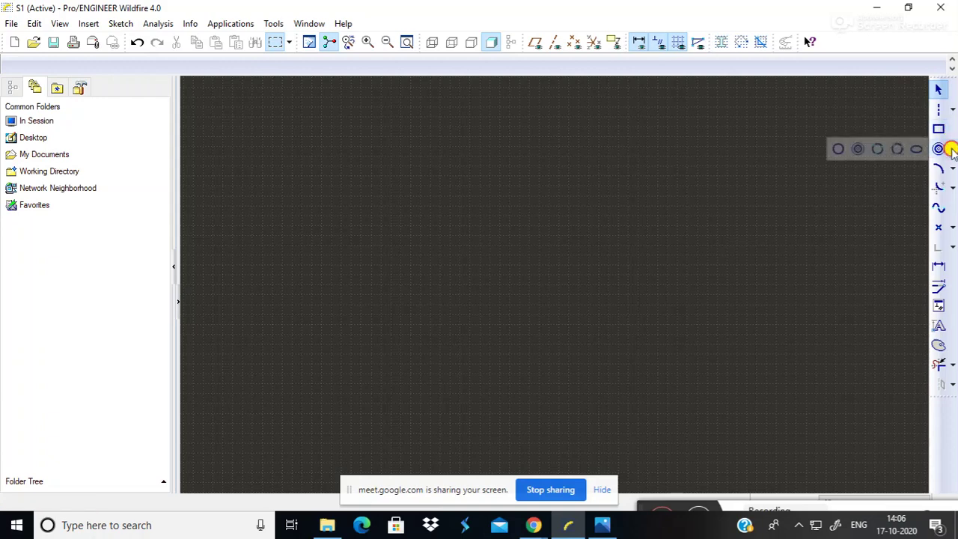
click(835, 149)
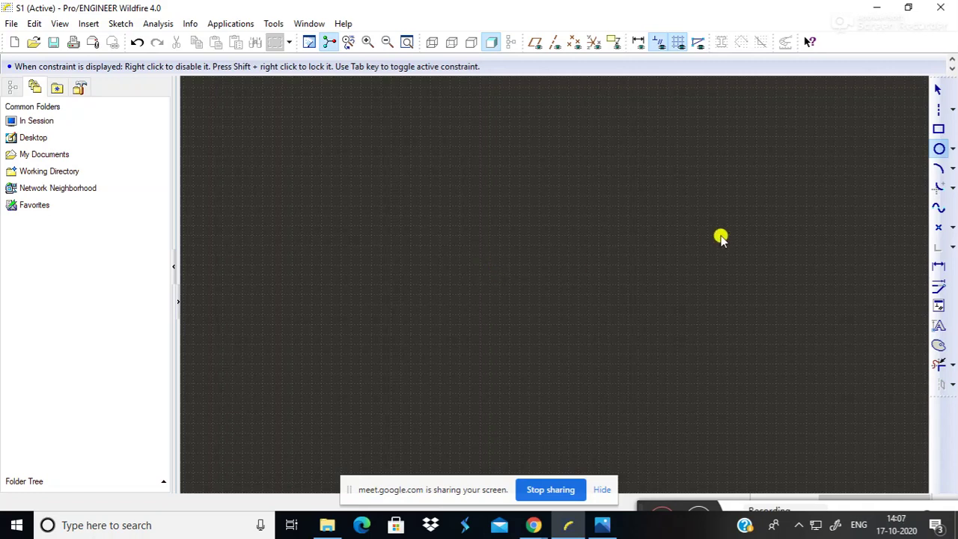
click(501, 257)
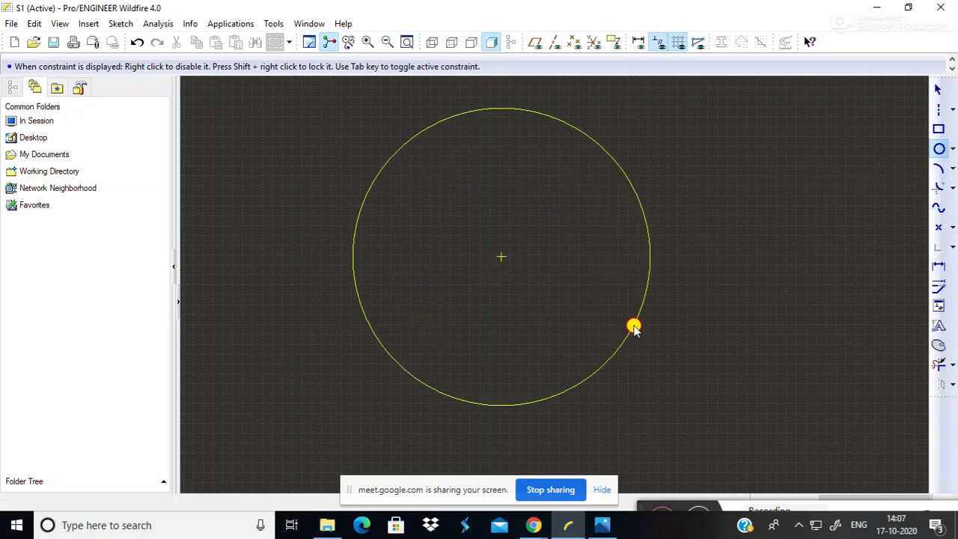
click(634, 325)
click(938, 89)
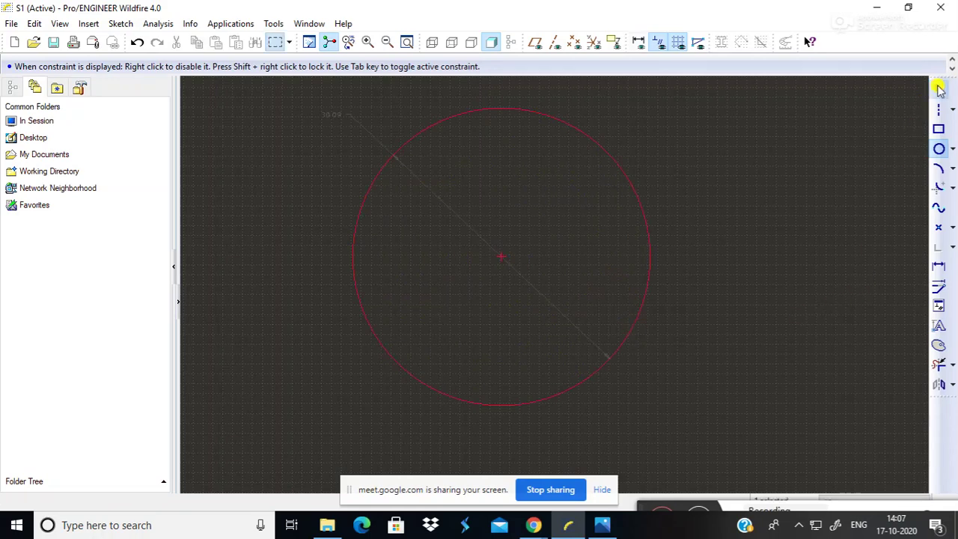
Set the circle's diameter to 30.
click(952, 148)
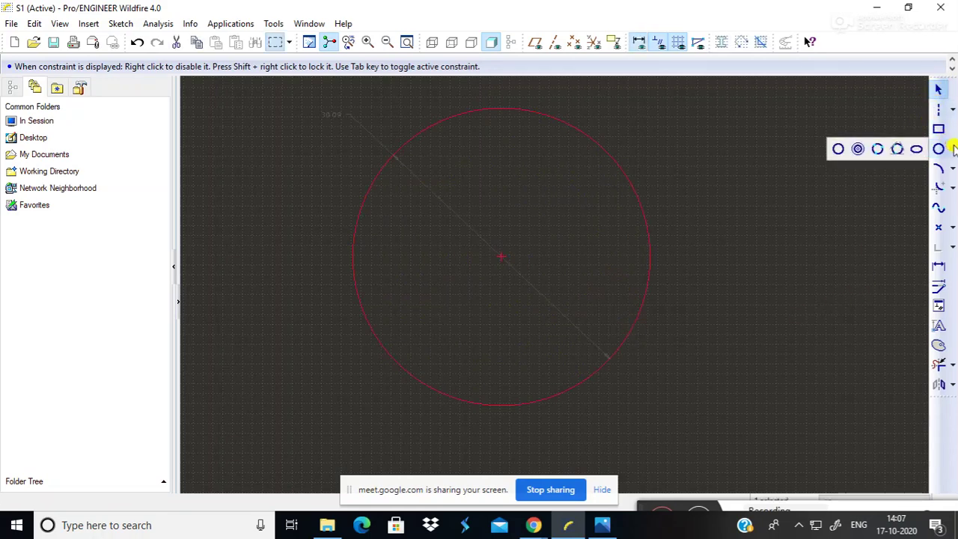
middle_click(321, 116)
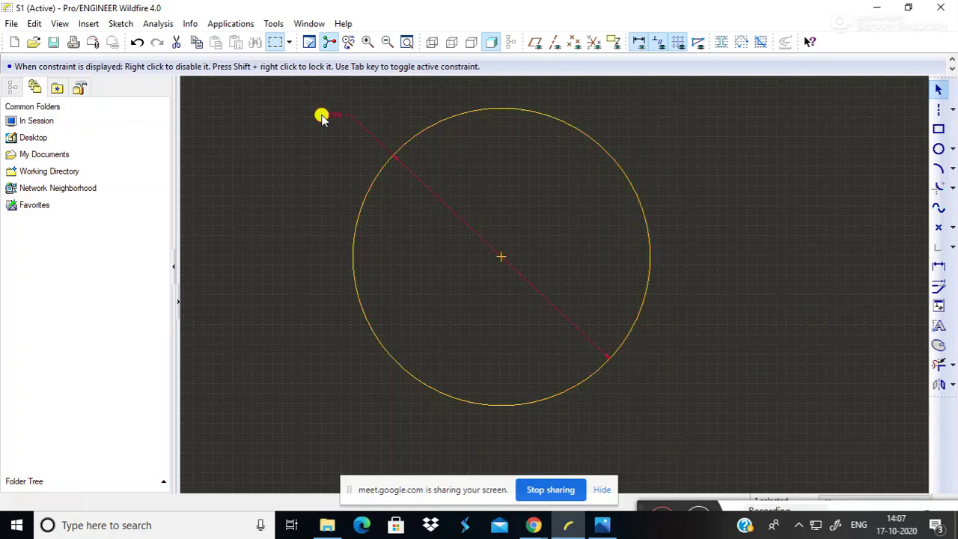
text(30)
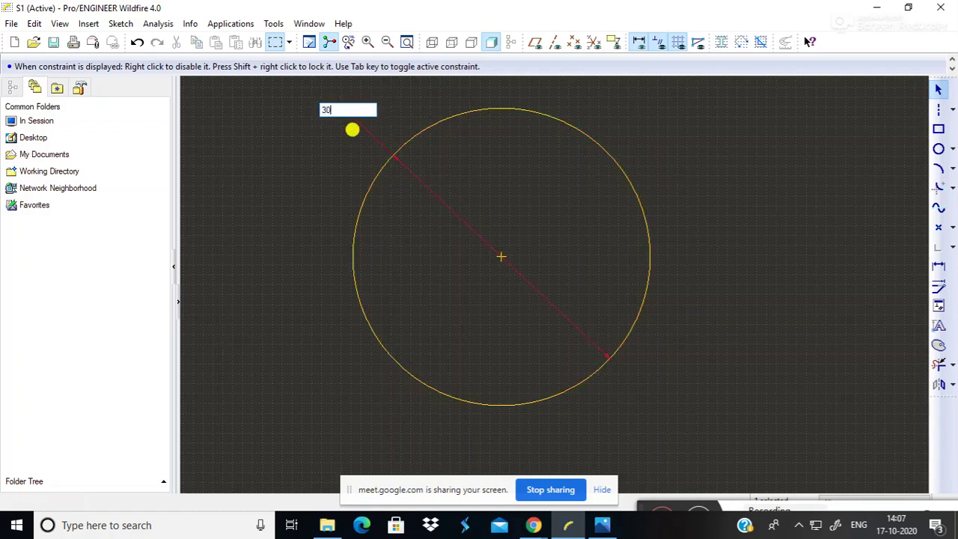
key(Return)
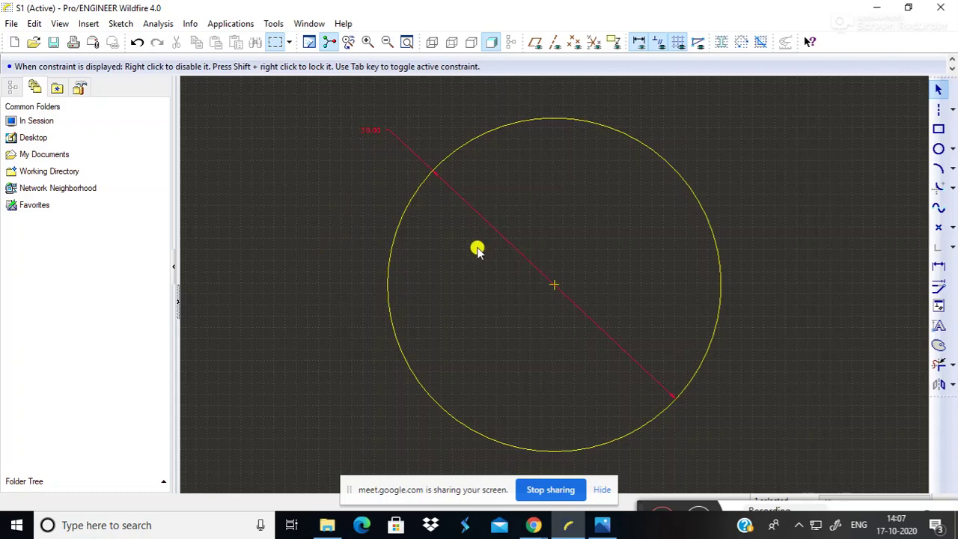
click(772, 218)
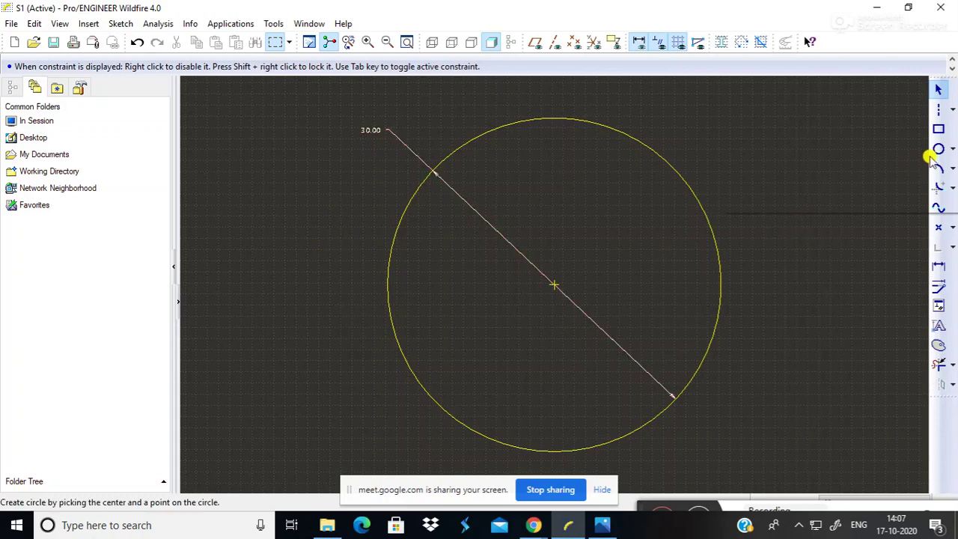
Sketch eleven concentric circles inside and outside the 30-diameter circle, ranging from about 3.8 to about 44.8 in diameter.
click(952, 149)
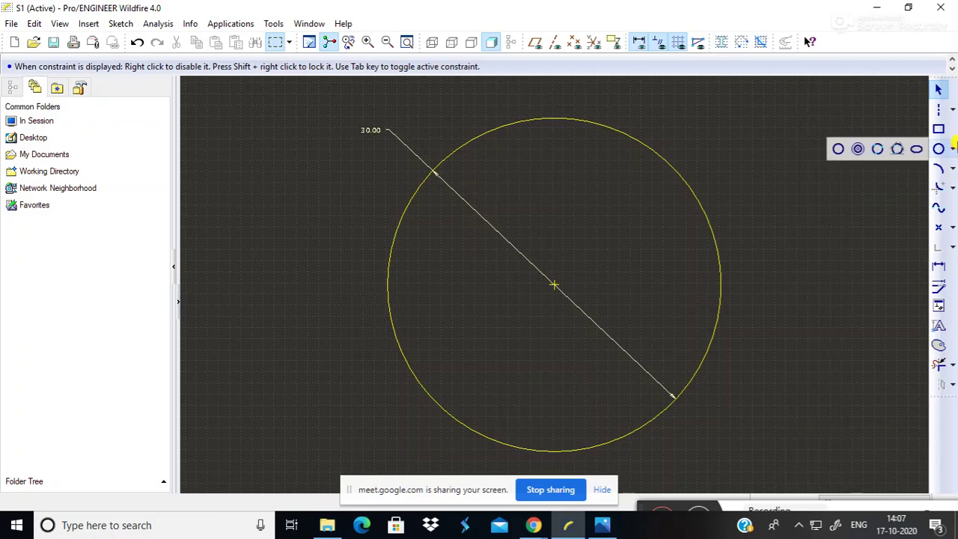
click(858, 148)
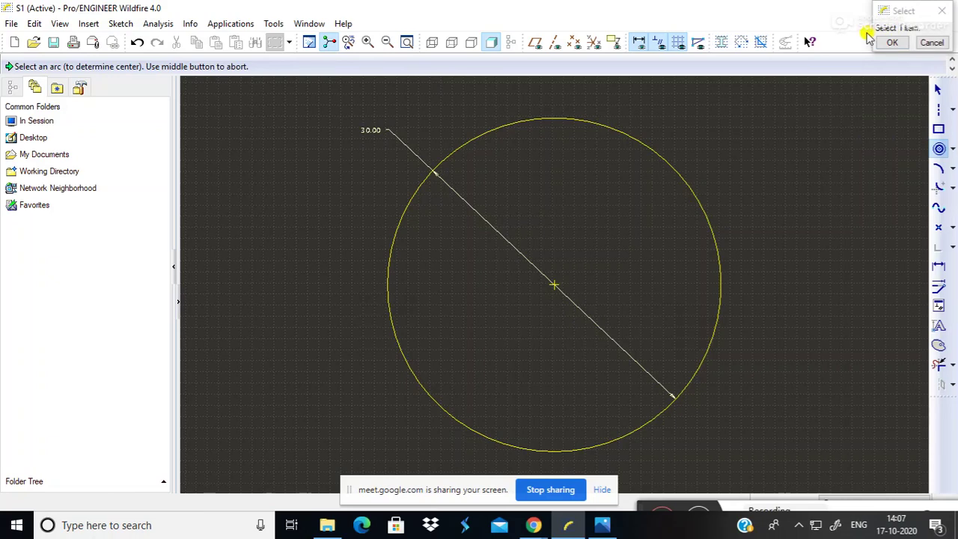
click(656, 154)
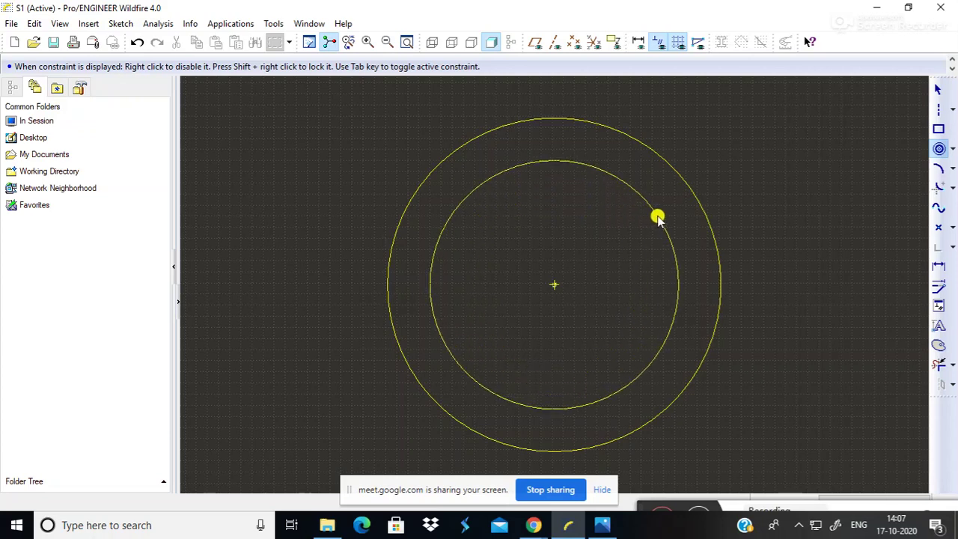
click(663, 217)
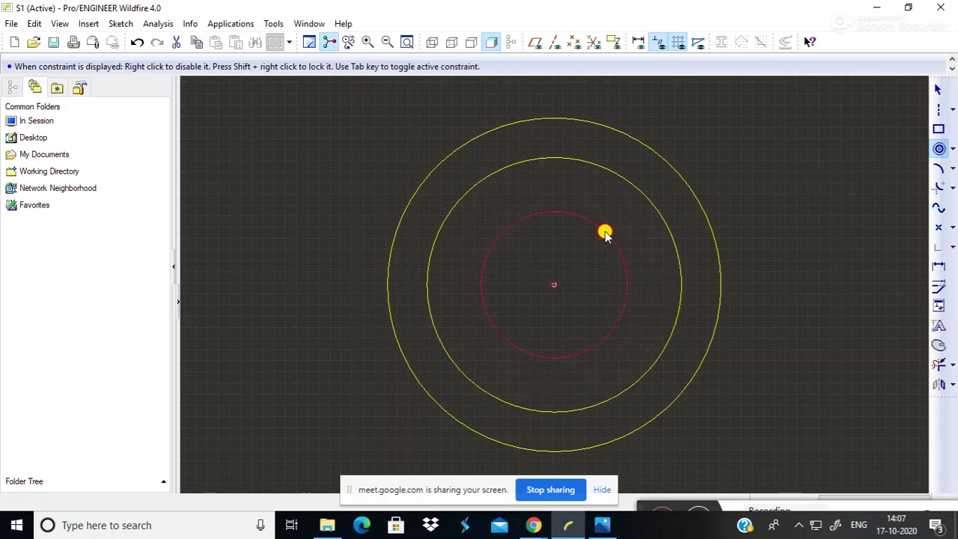
click(604, 233)
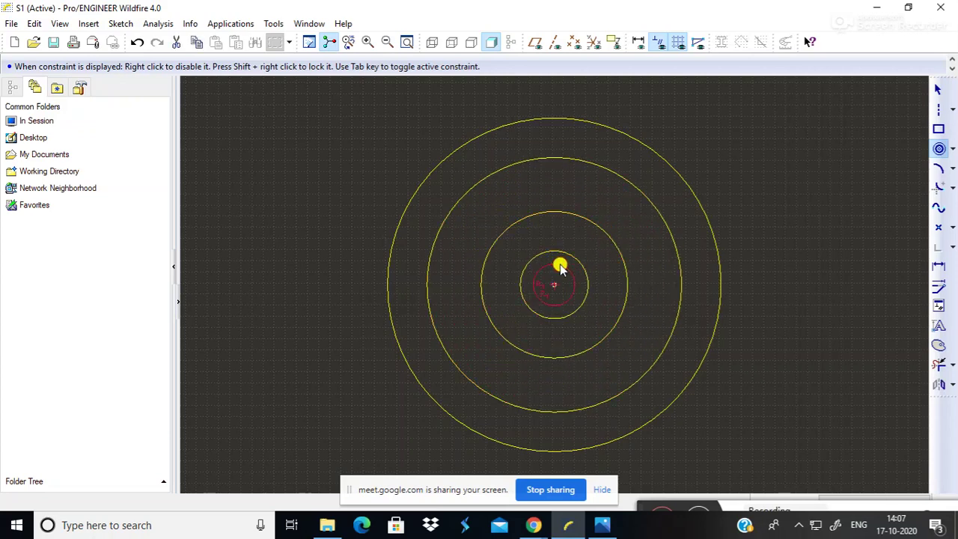
click(559, 266)
click(766, 204)
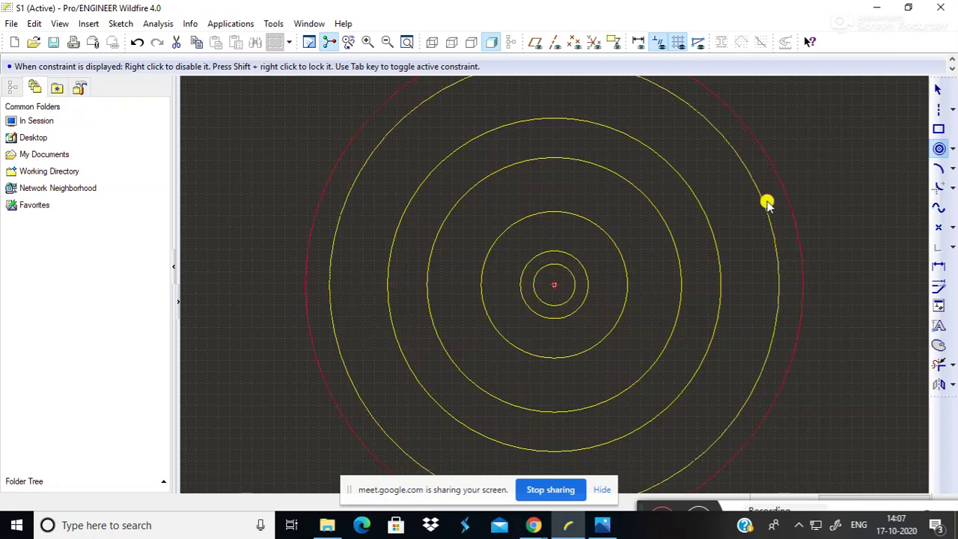
click(754, 205)
click(726, 204)
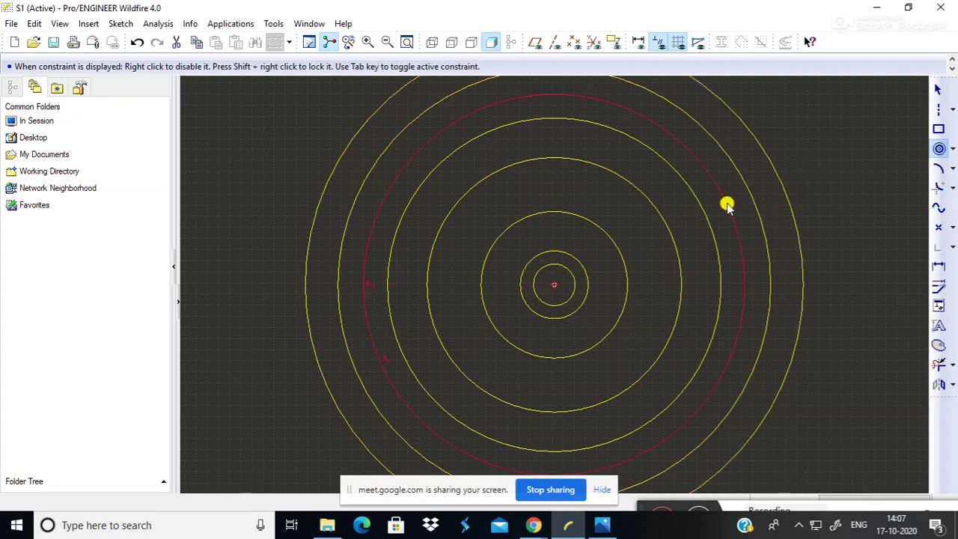
click(688, 233)
click(645, 246)
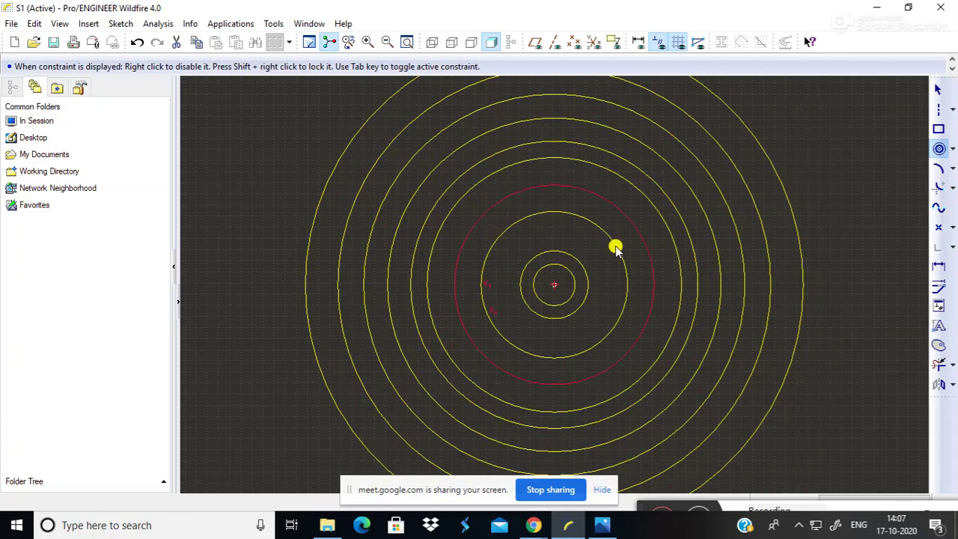
click(614, 249)
click(605, 252)
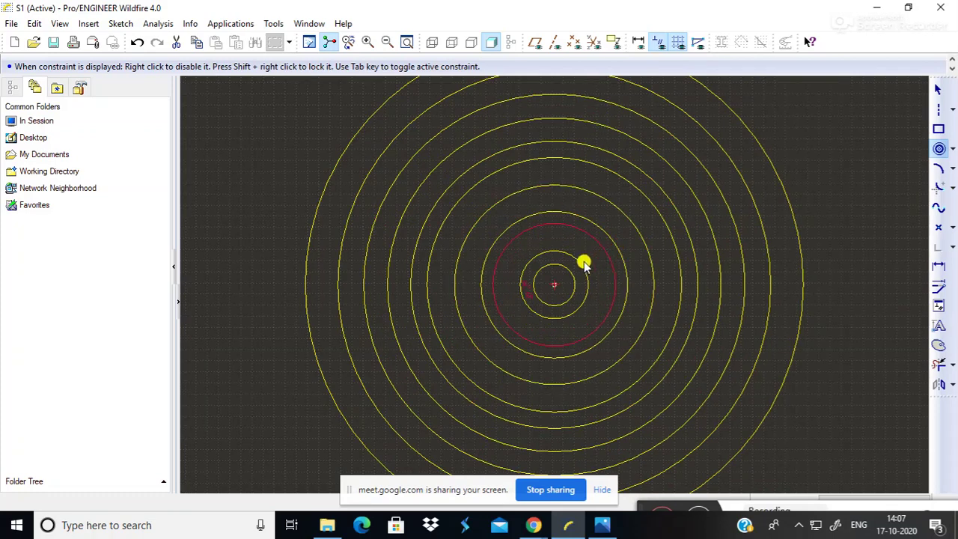
click(596, 264)
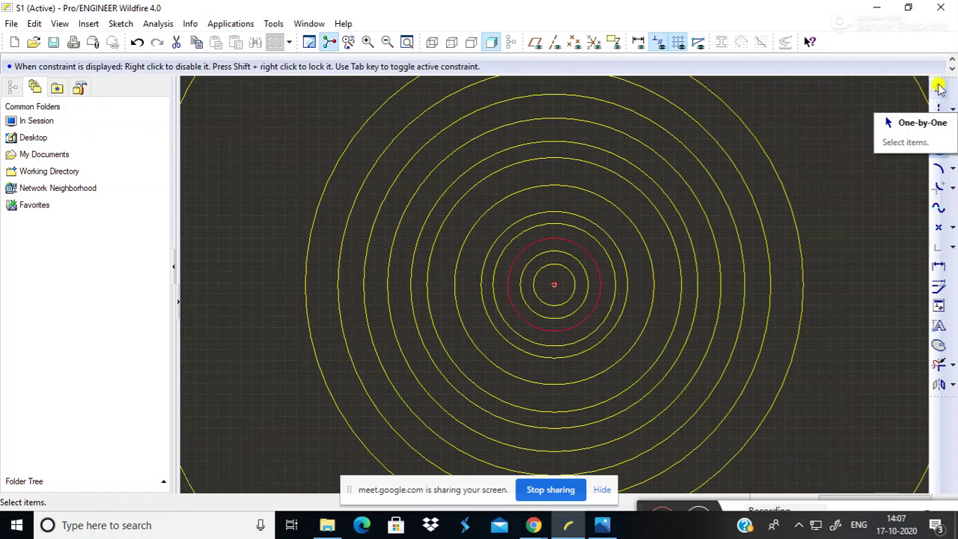
click(939, 88)
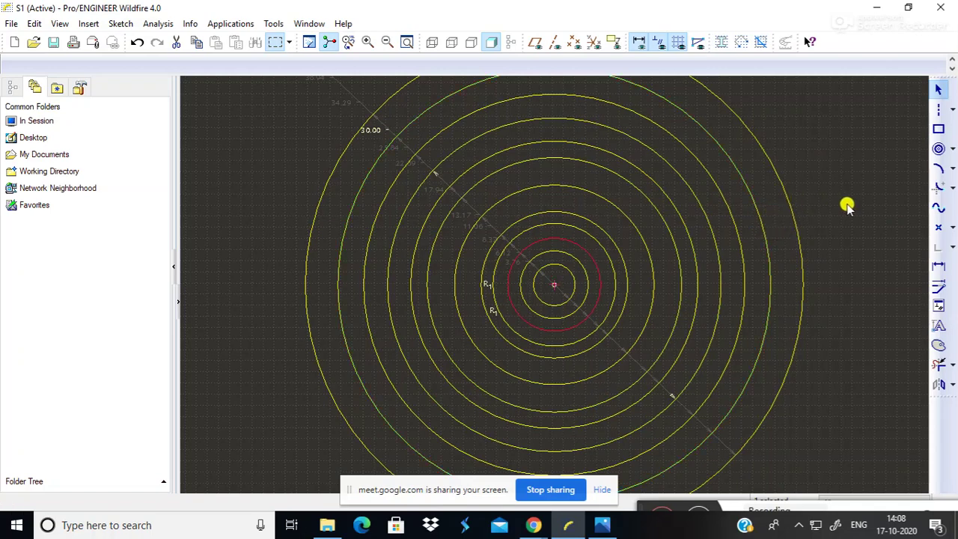
mouse_move(902, 211)
ctrl+middle_down()
mouse_move(833, 233)
mouse_move(830, 262)
mouse_move(825, 125)
ctrl+middle_up()
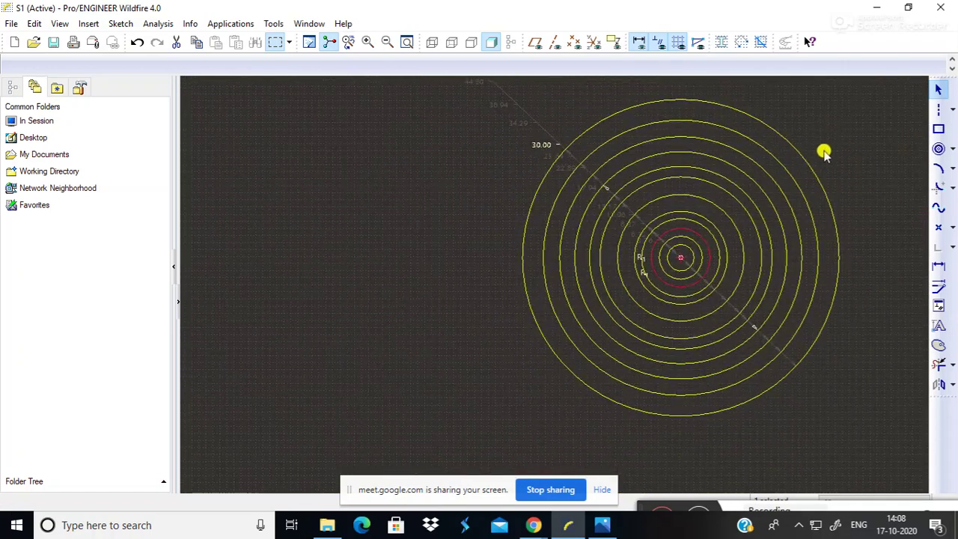
shift+middle_drag(838, 311, 702, 320)
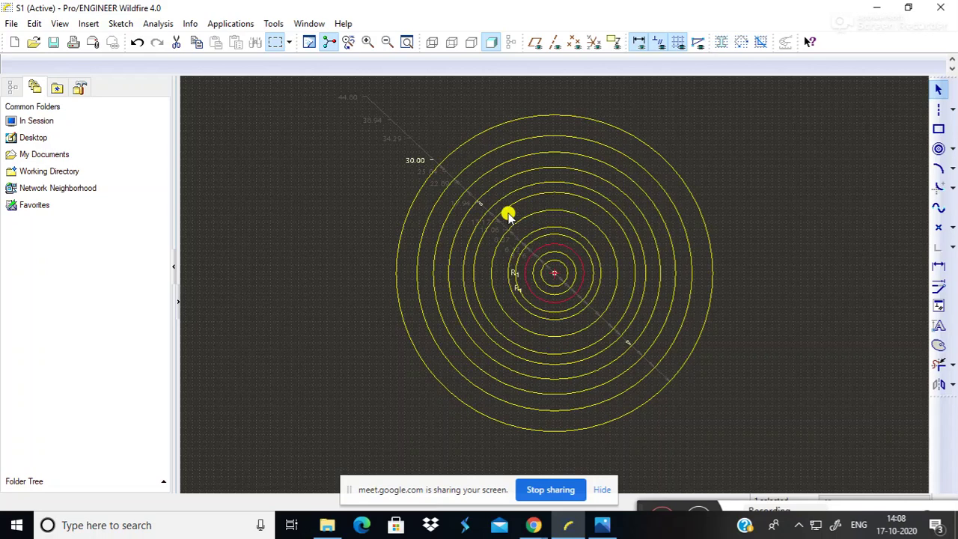
Spread the overlapping diameter dimensions of the concentric circles to separate free spots around the outside of the outermost circle.
click(535, 276)
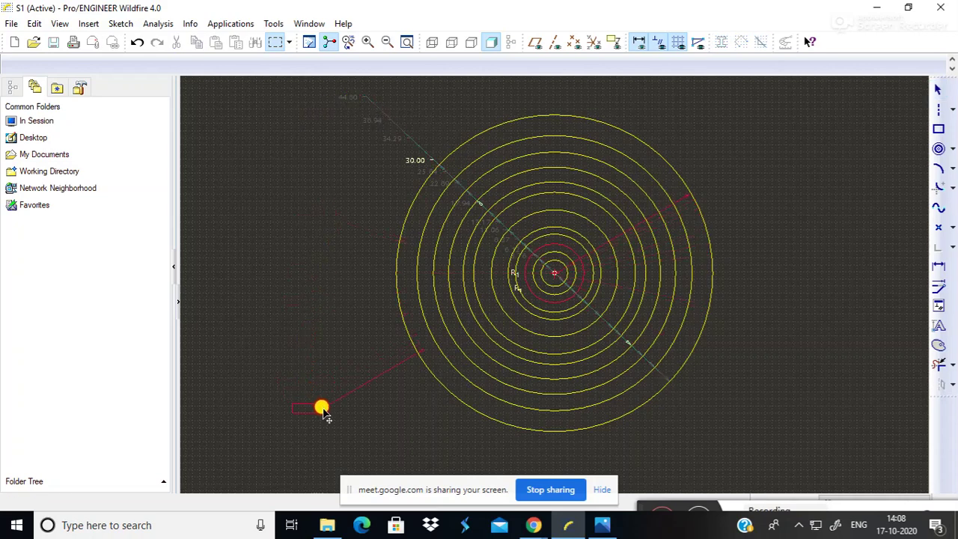
middle_click(337, 424)
click(442, 335)
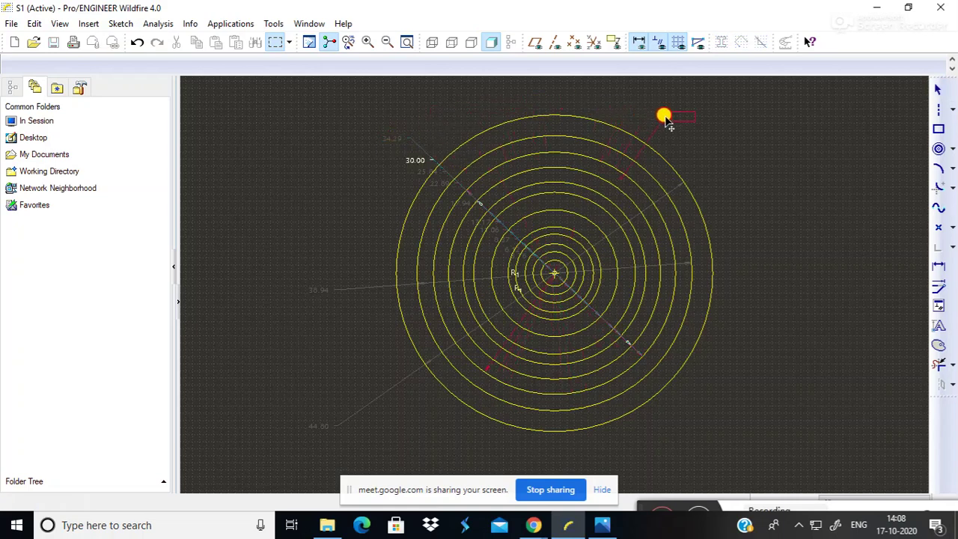
middle_click(614, 106)
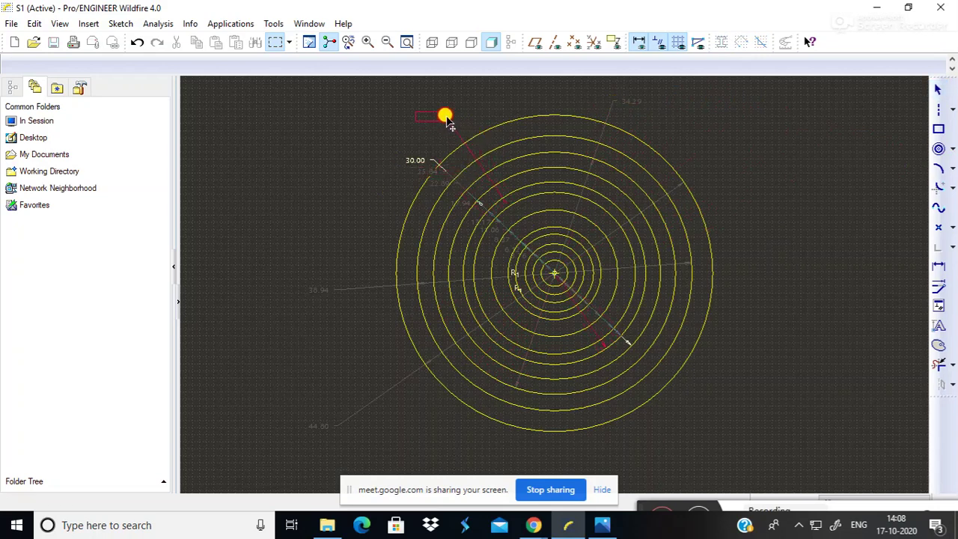
middle_click(446, 113)
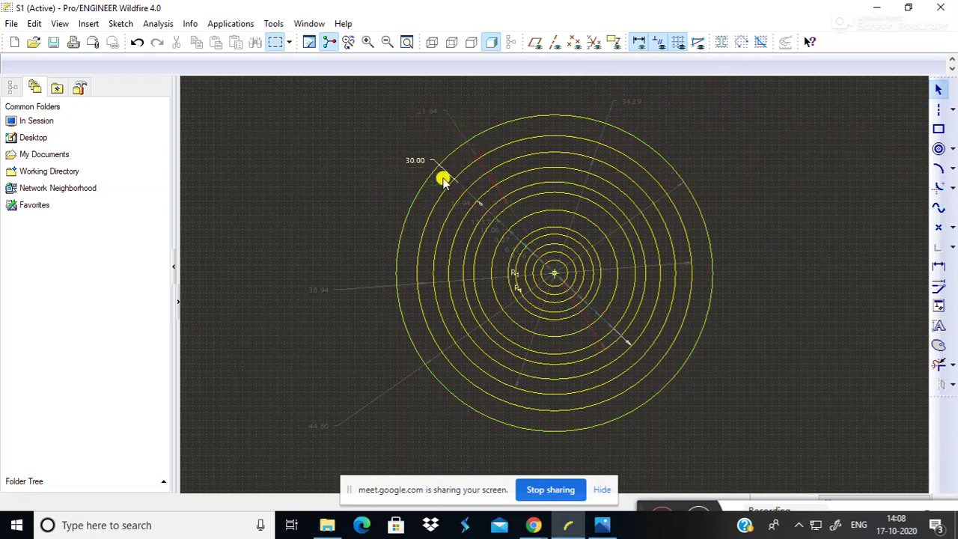
drag(445, 184, 334, 193)
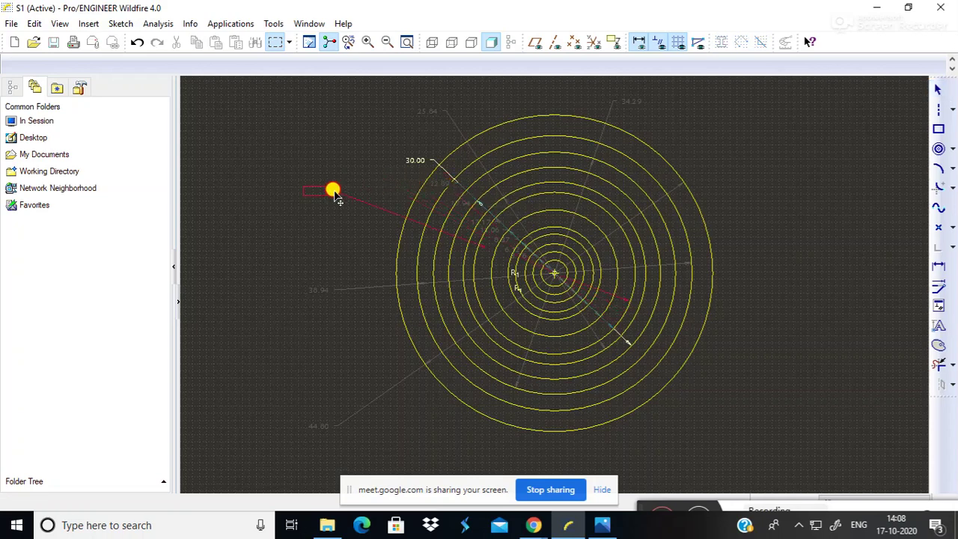
drag(457, 203, 504, 96)
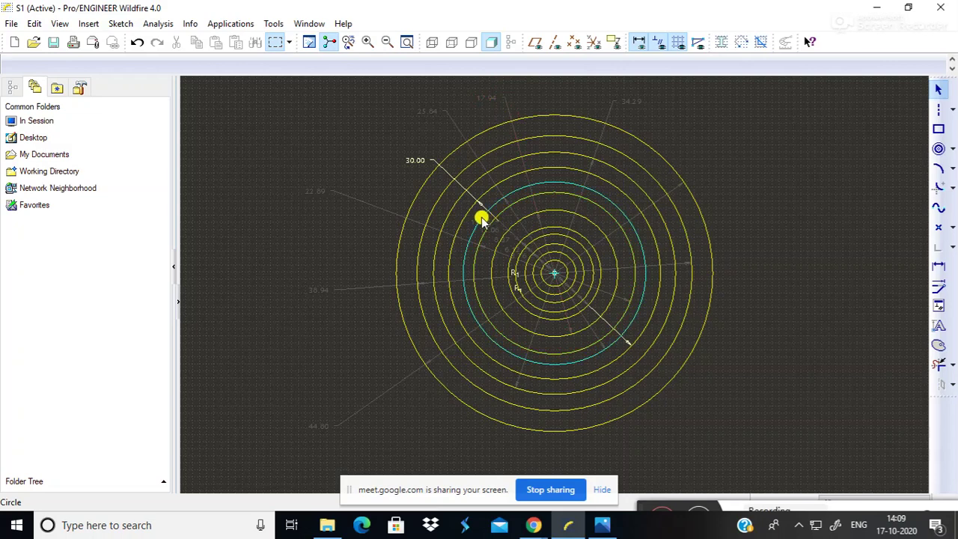
Resize circles freehand: pull a mid-sized one out to become the outermost, the previous outermost to about 46 and the 30-diameter circle to about 31.3.
drag(481, 219, 705, 204)
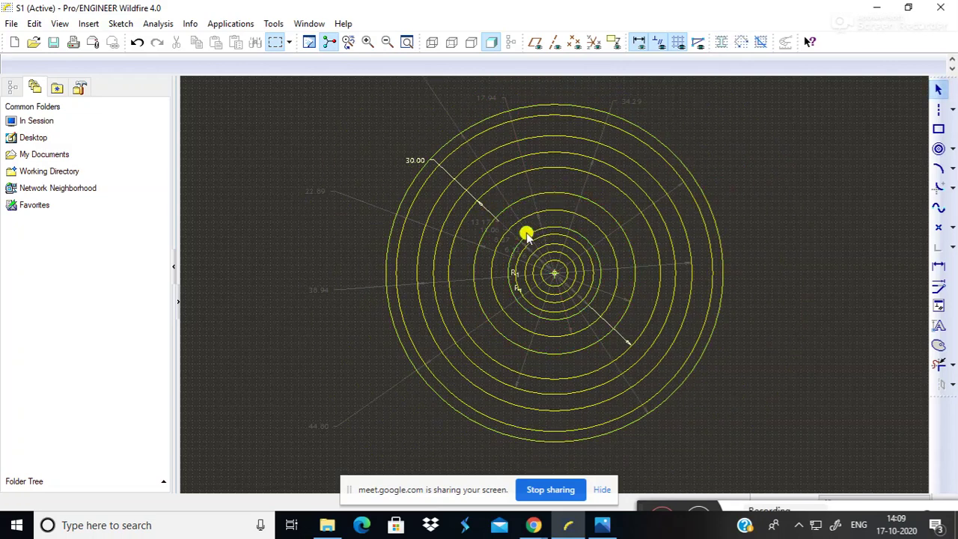
drag(386, 271, 367, 283)
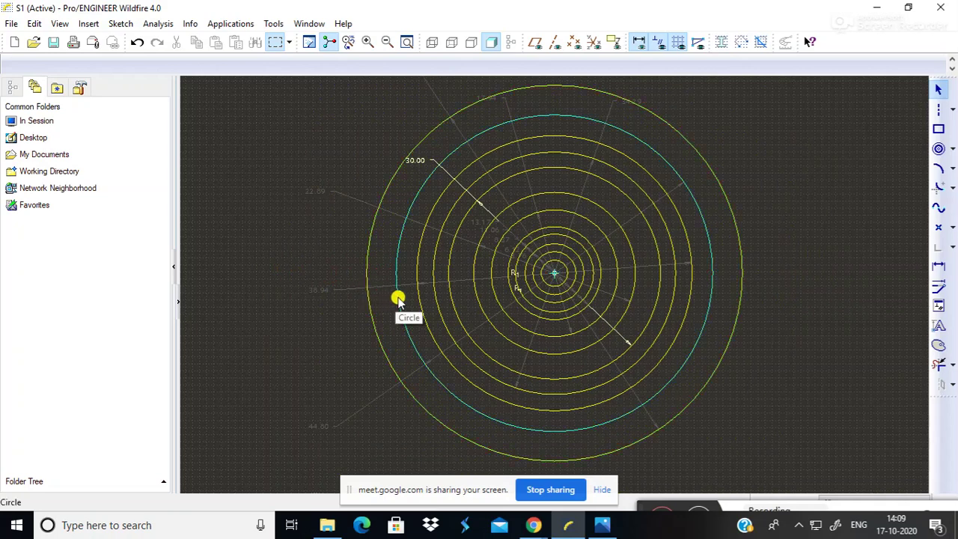
drag(397, 299, 391, 332)
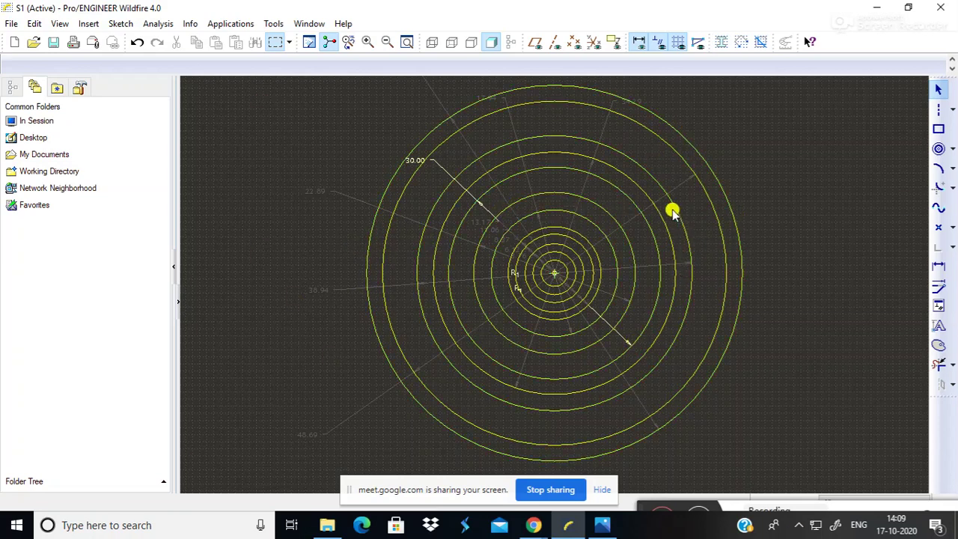
click(728, 271)
mouse_move(727, 271)
mouse_down()
mouse_move(774, 217)
mouse_move(691, 274)
mouse_move(718, 274)
mouse_up()
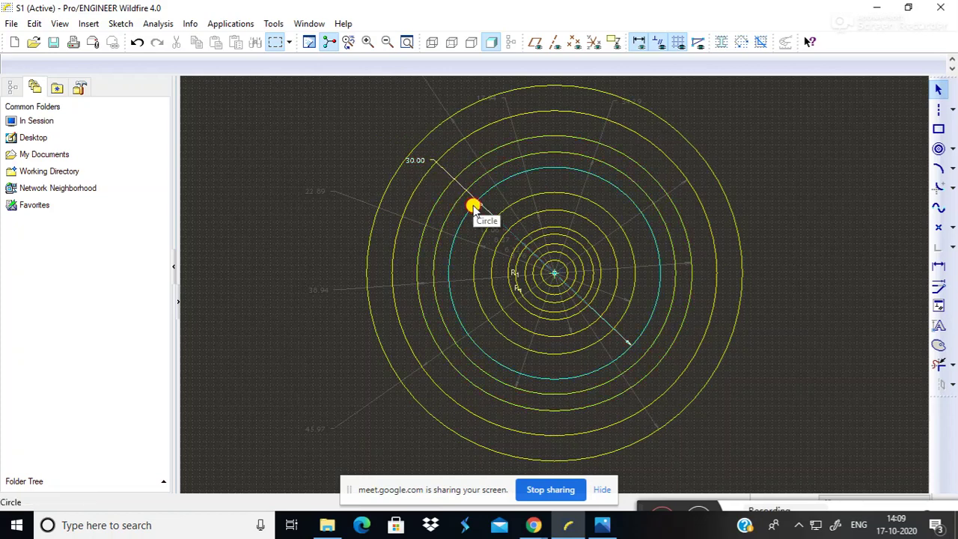
mouse_move(474, 207)
mouse_down()
mouse_move(433, 207)
mouse_move(466, 211)
mouse_up()
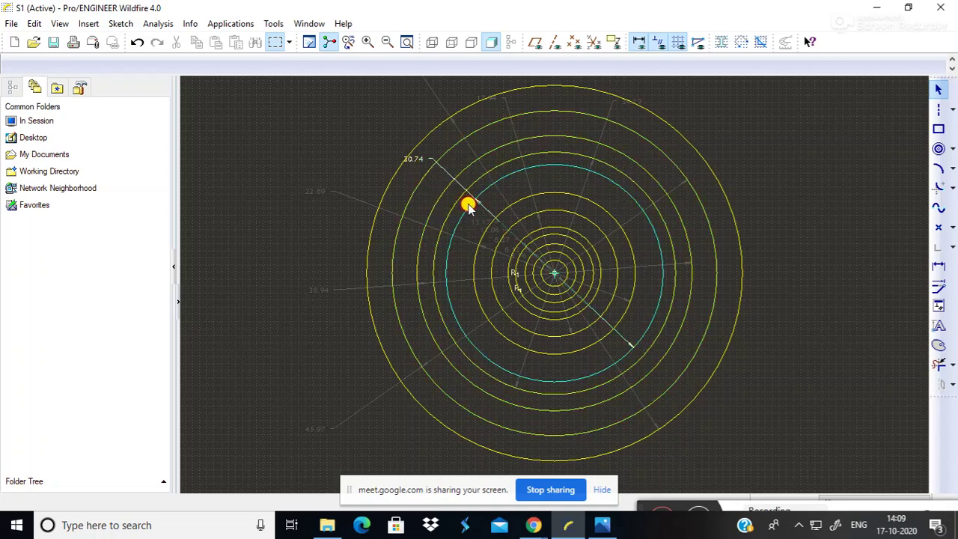
drag(471, 207, 447, 244)
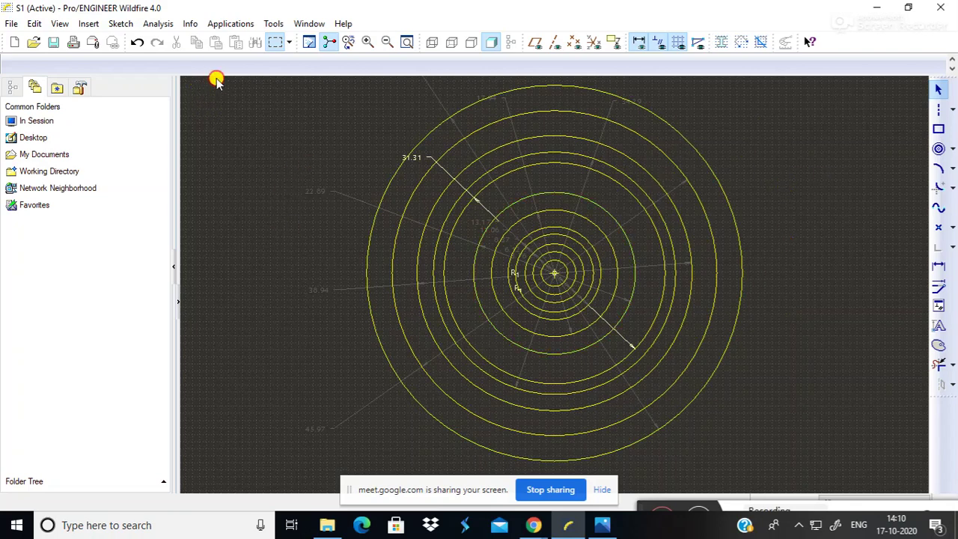
Delete all the concentric circles together with their dimensions.
mouse_move(214, 79)
mouse_down()
mouse_move(798, 442)
mouse_move(836, 484)
mouse_up()
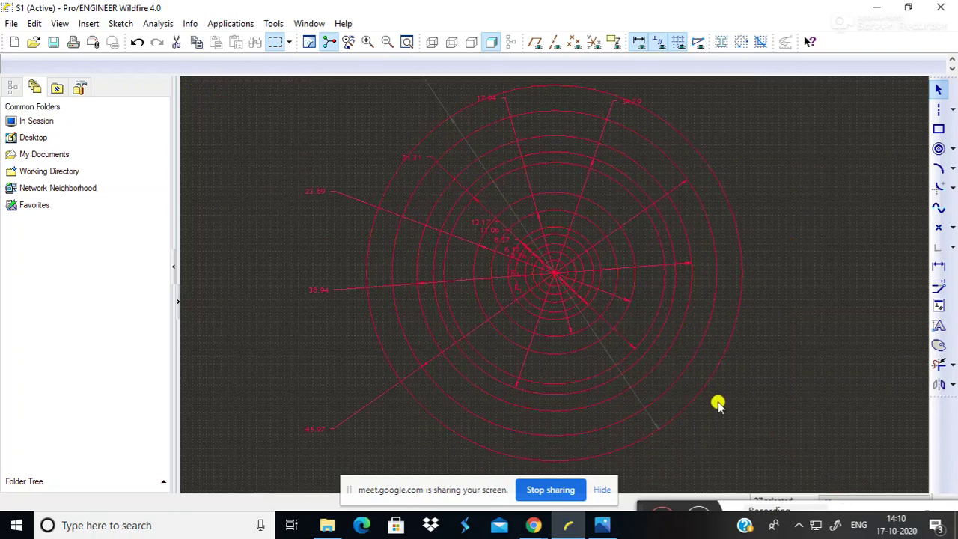
key(Delete)
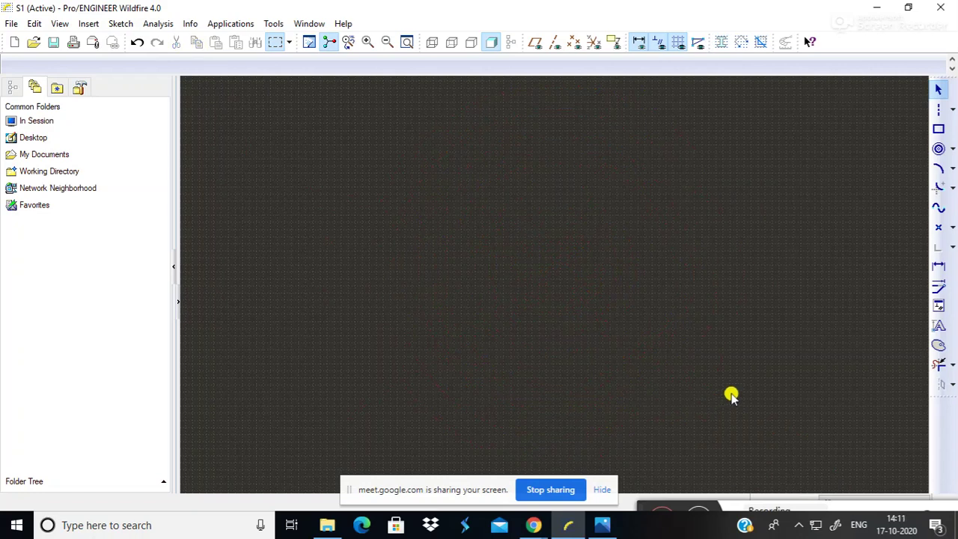
Sketch a circle through three picked points near the middle of the empty sketch and delete it again.
click(953, 150)
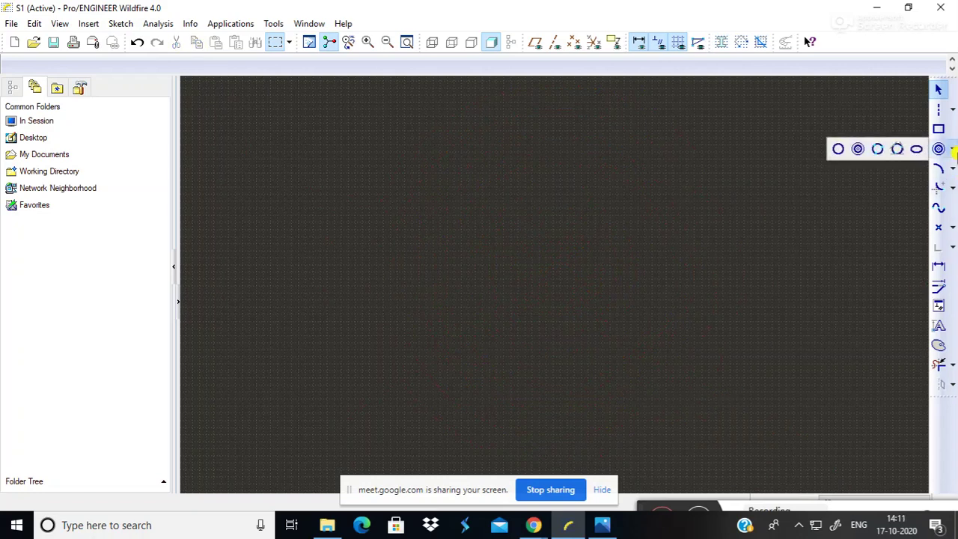
click(880, 151)
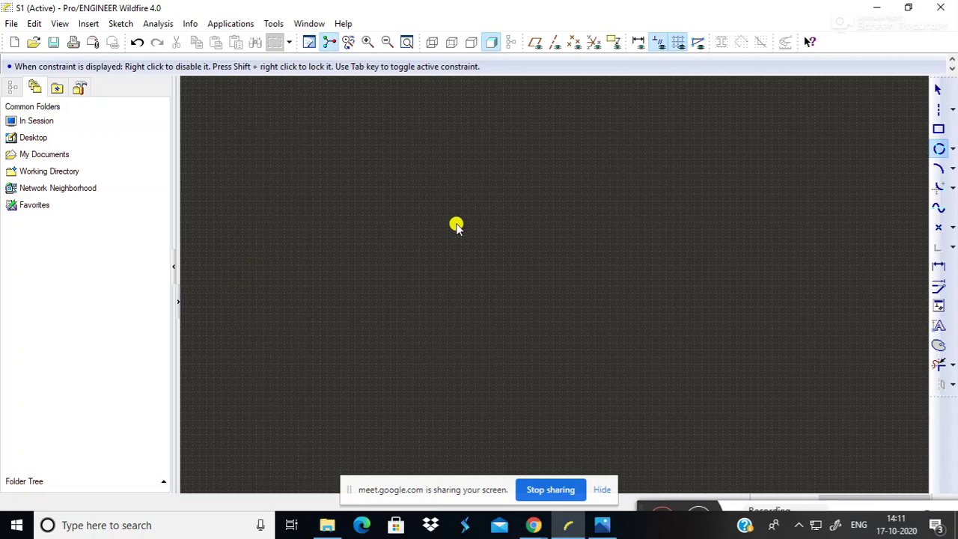
click(484, 177)
click(543, 254)
scroll(615, 346, up, 5)
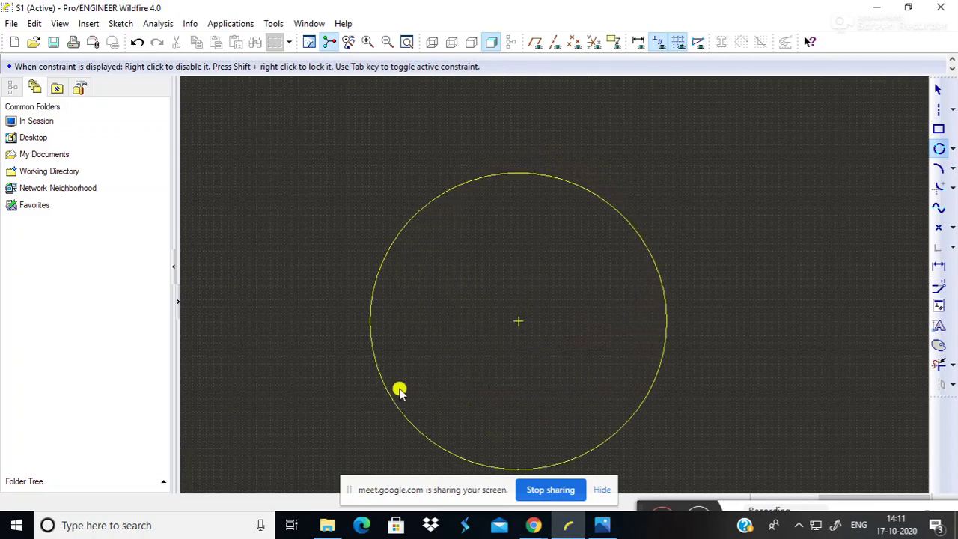
scroll(517, 374, down, 5)
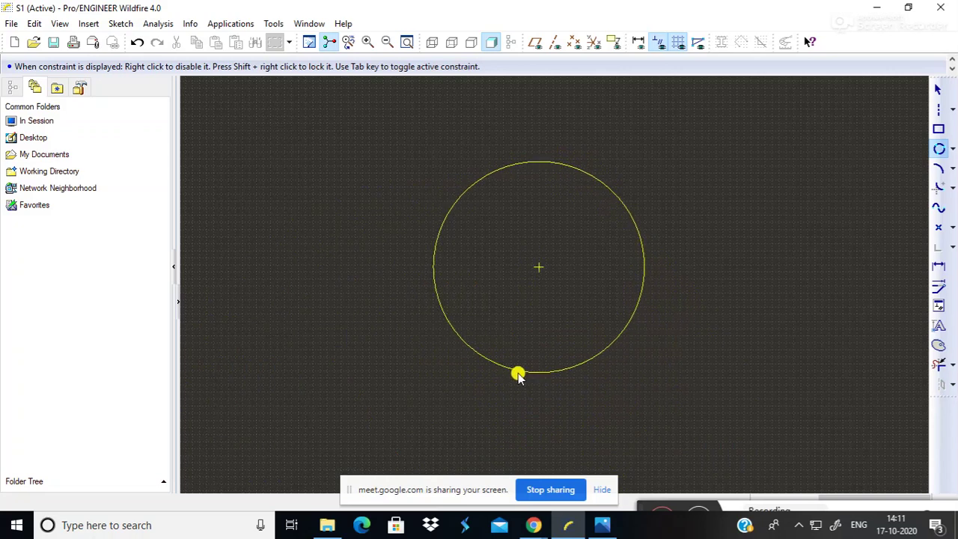
click(444, 336)
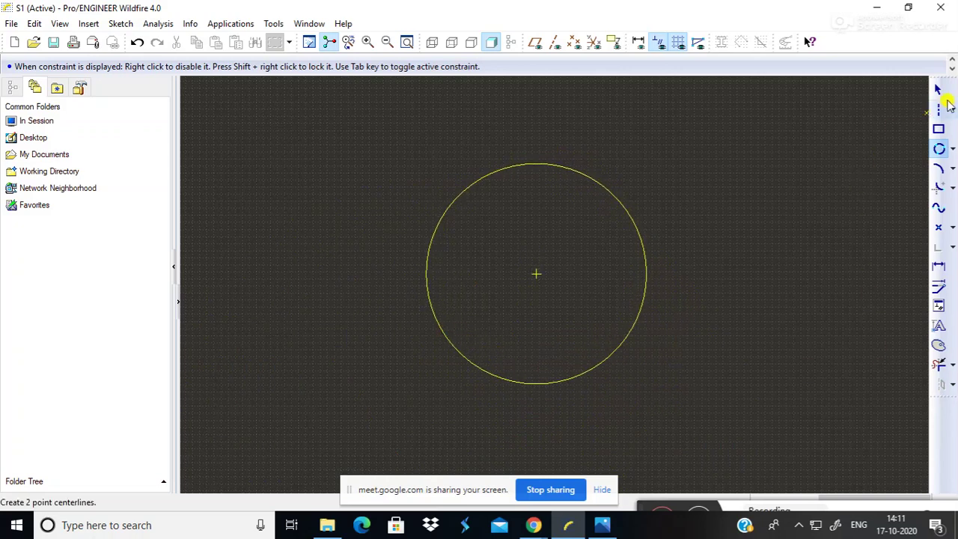
click(939, 89)
drag(318, 111, 452, 361)
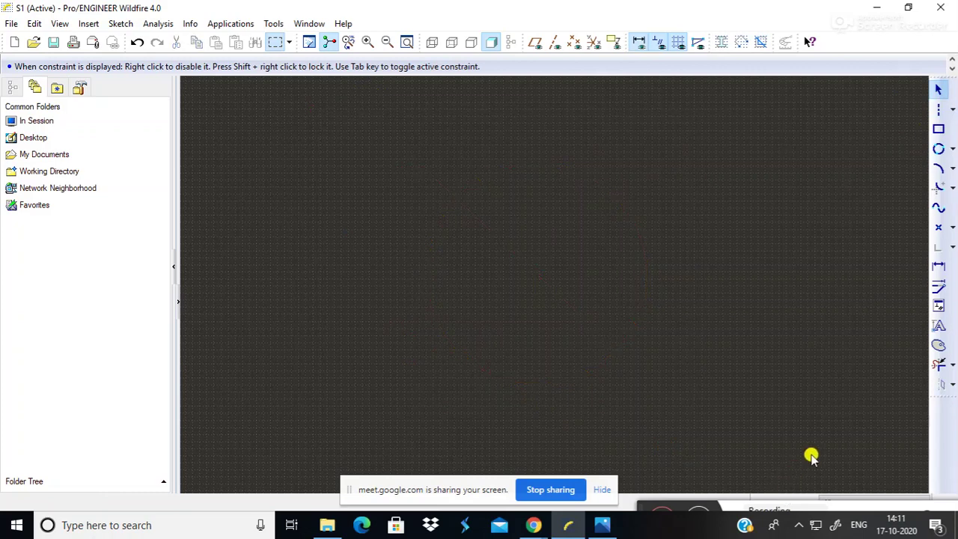
Sketch three rectangles around an open central area: about 22.4 by 25.1 upper left, 17.5 by 24 at right and 25.1 by 16 below.
click(939, 131)
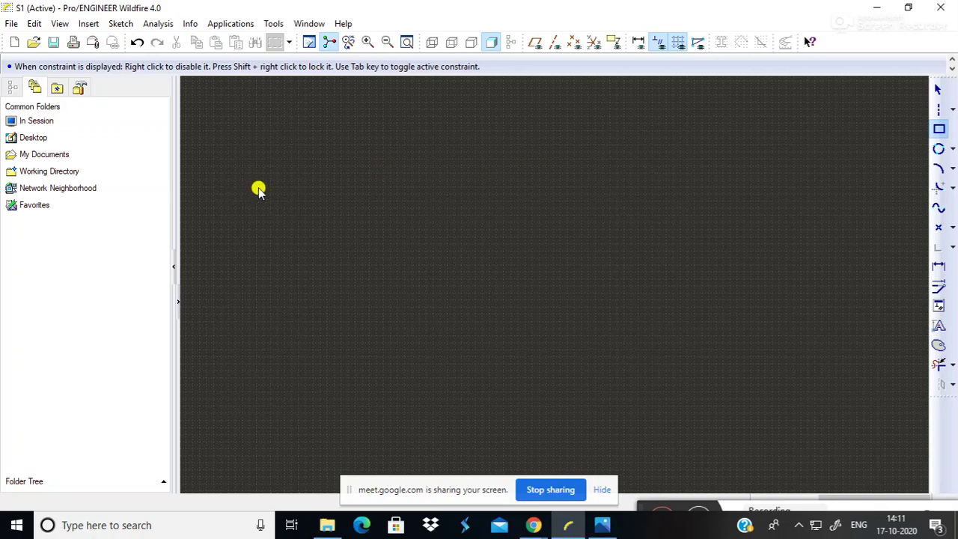
click(357, 128)
click(514, 306)
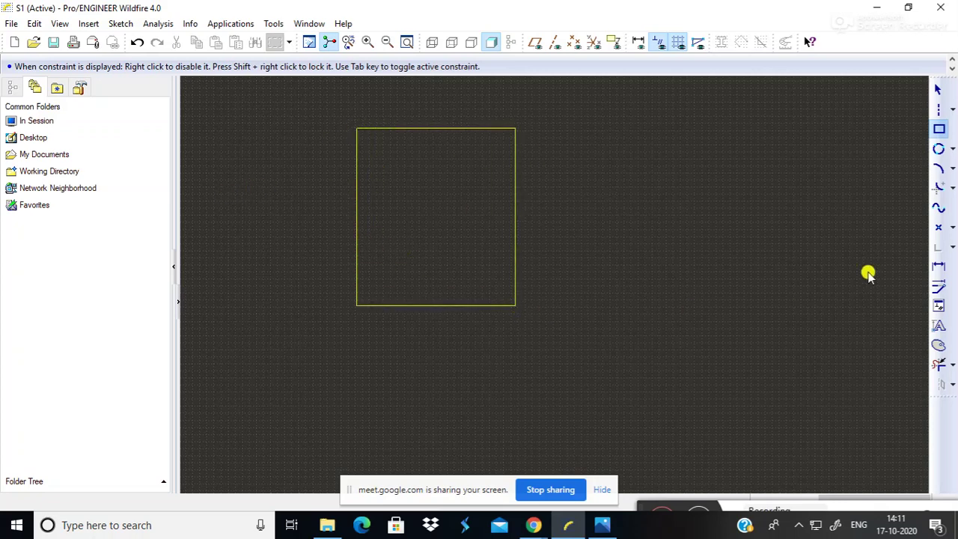
click(780, 194)
click(903, 365)
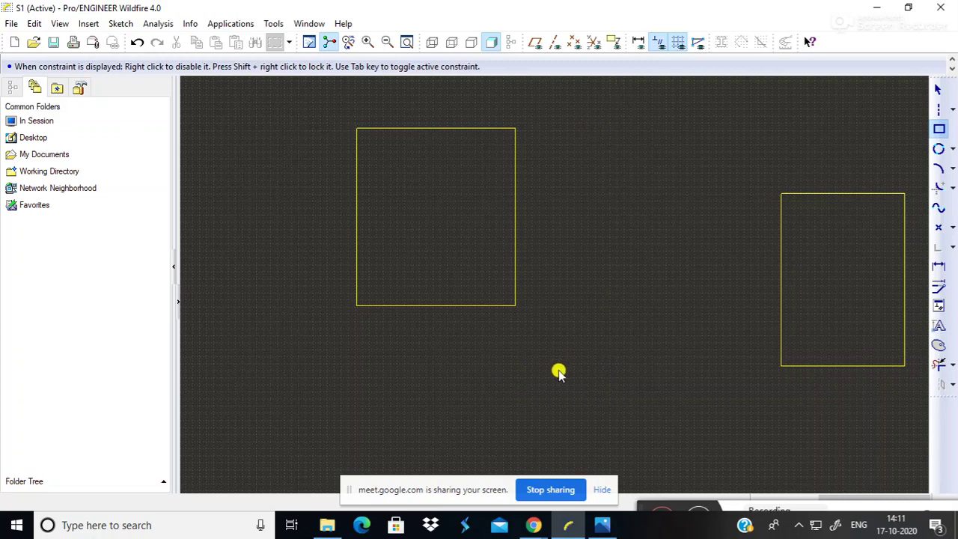
click(538, 356)
click(715, 467)
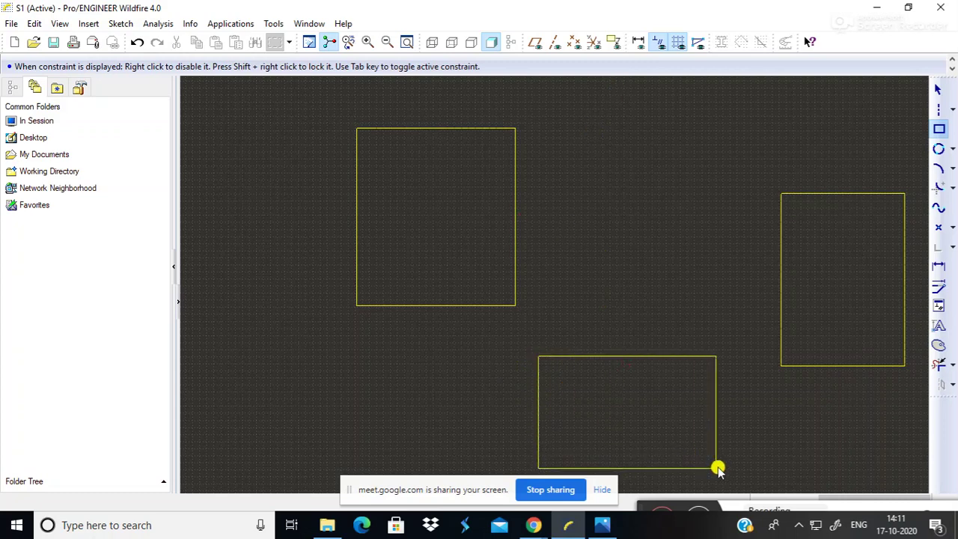
click(940, 89)
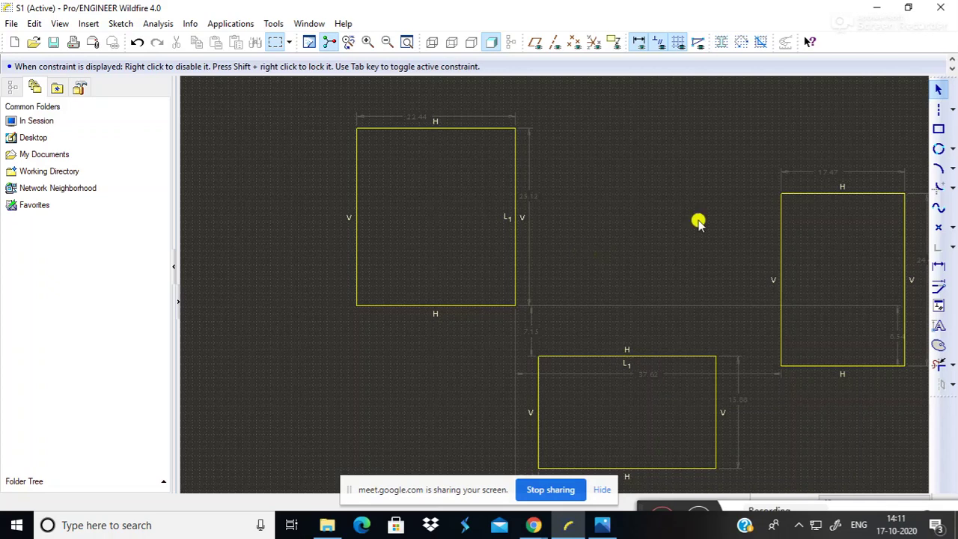
Turn off constraint display and sketch a three-point circle about 37.2 in diameter through the left and lower rectangles' facing side midpoints, ending beside the right rectangle.
click(937, 149)
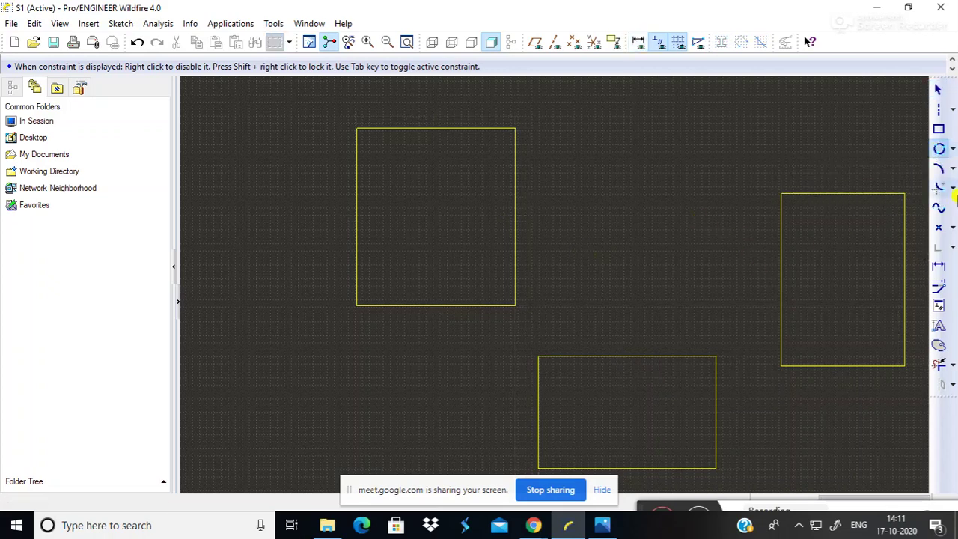
click(516, 218)
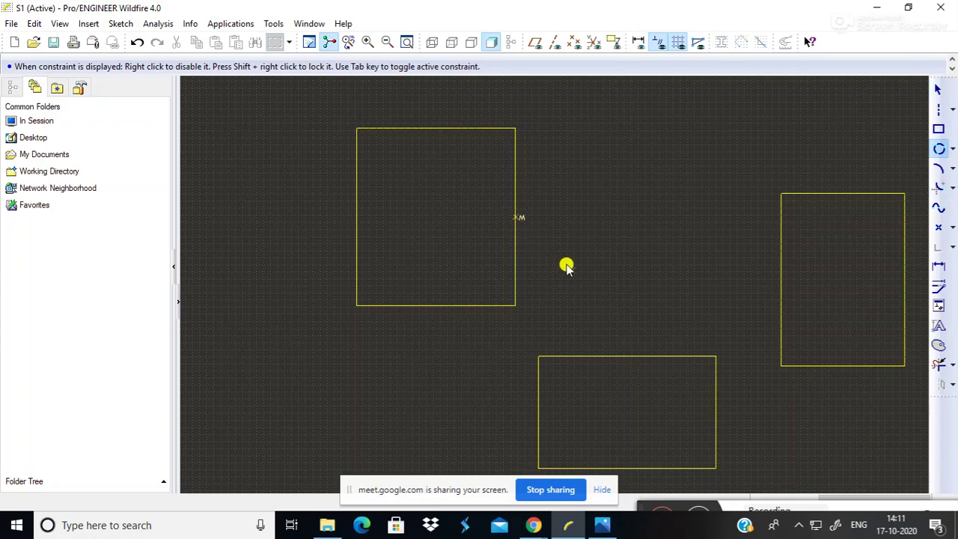
click(628, 358)
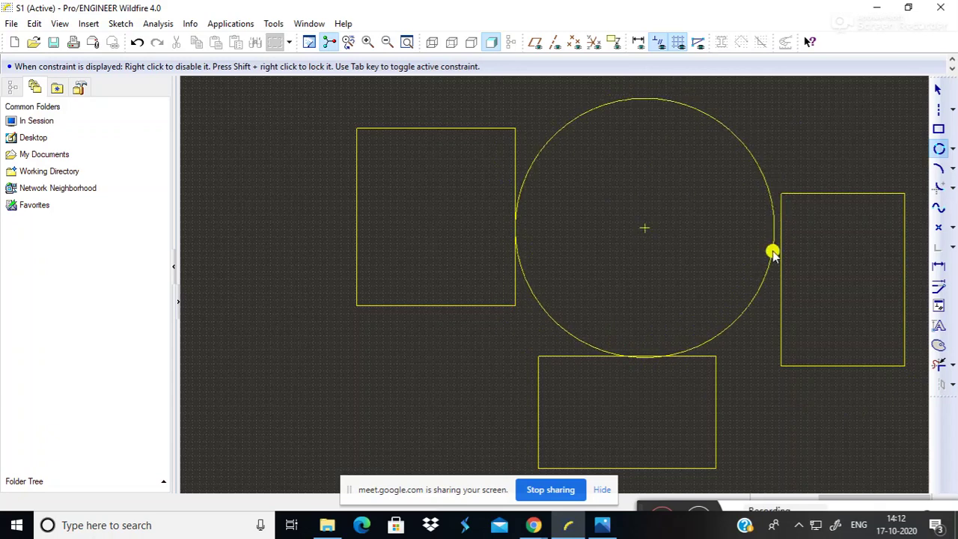
click(658, 39)
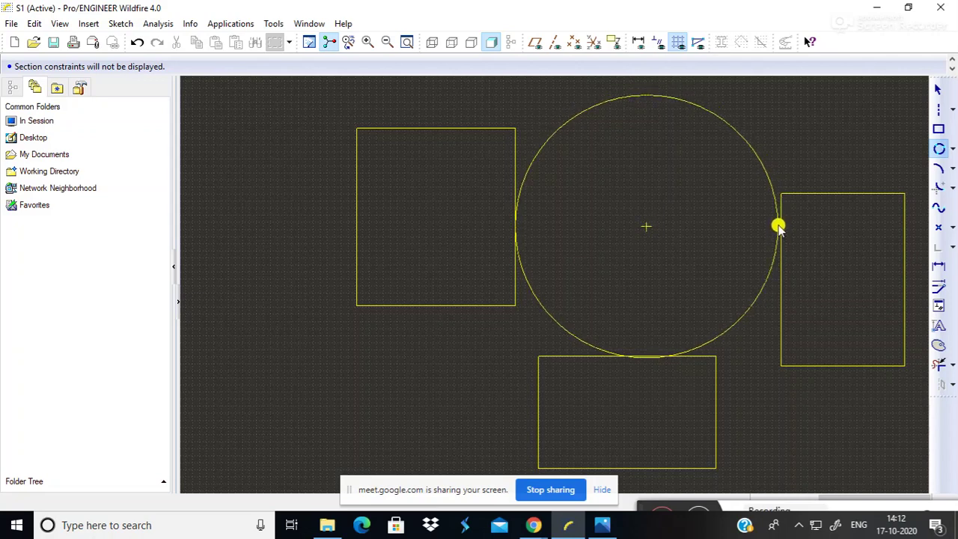
click(785, 276)
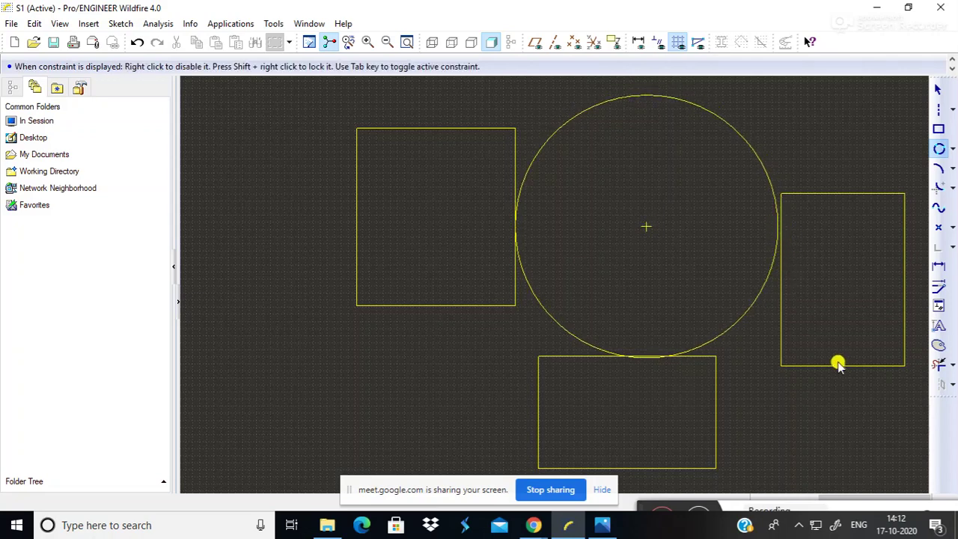
Try to apply a point-on-entity alignment constraint between the right rectangle's inner vertical side and the circle.
click(941, 305)
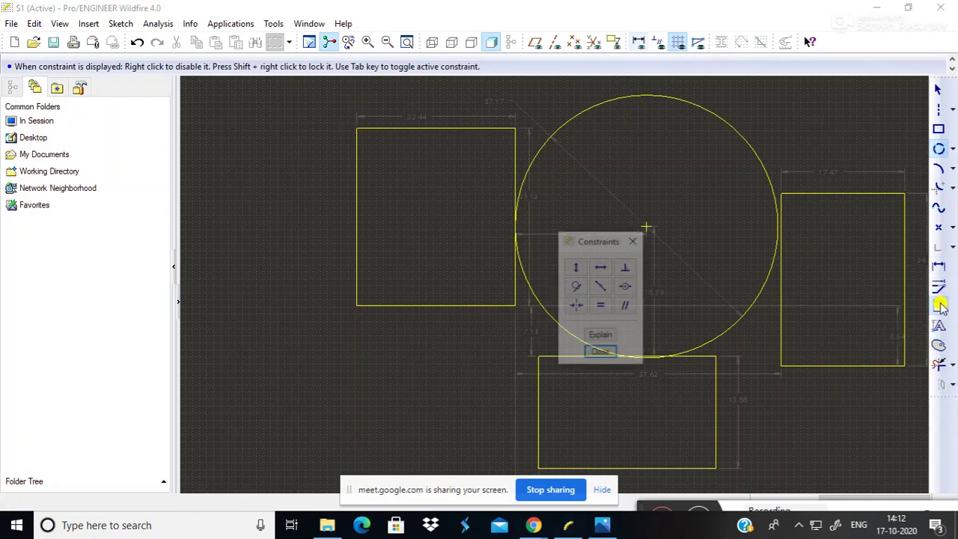
click(603, 287)
click(603, 287)
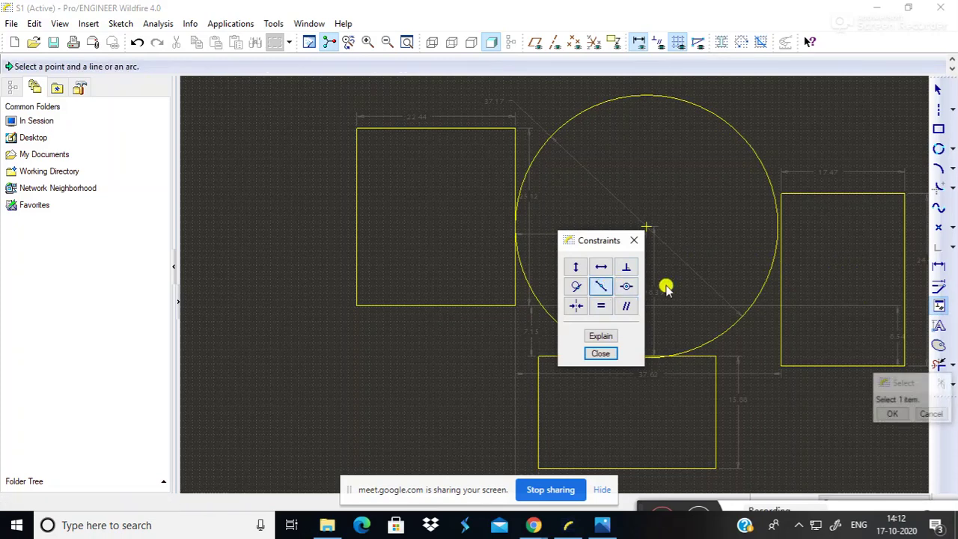
click(780, 248)
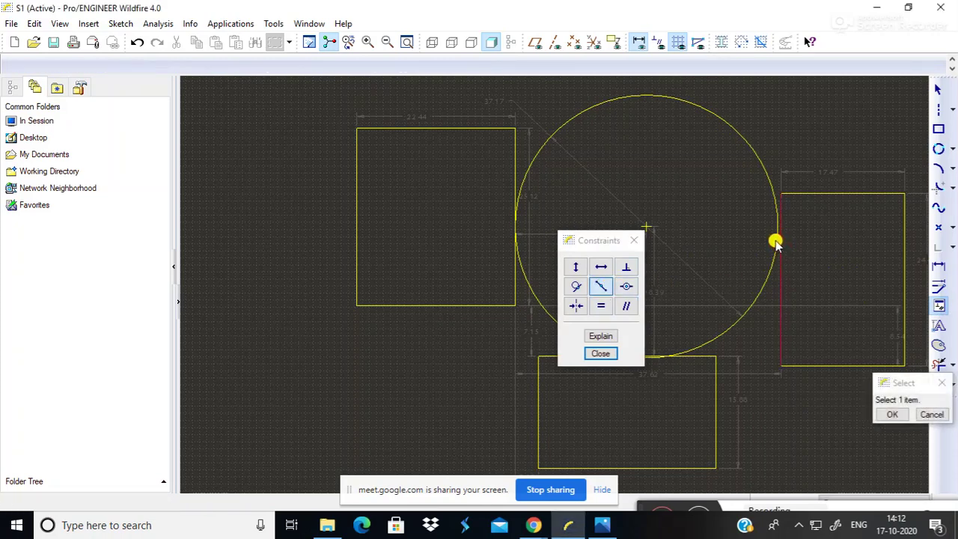
click(891, 415)
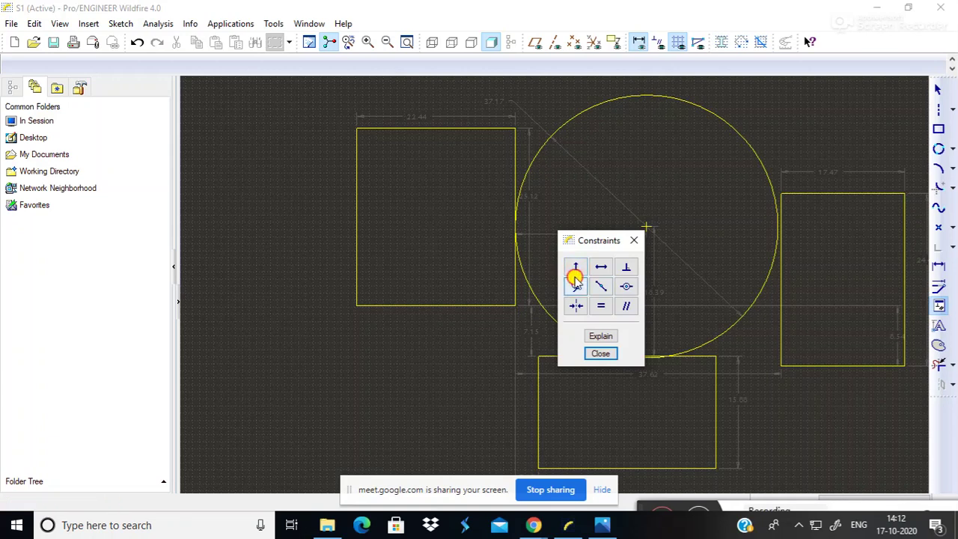
Make the circle tangent to the right rectangle's inner vertical side and close the constraint tool.
click(576, 281)
click(780, 258)
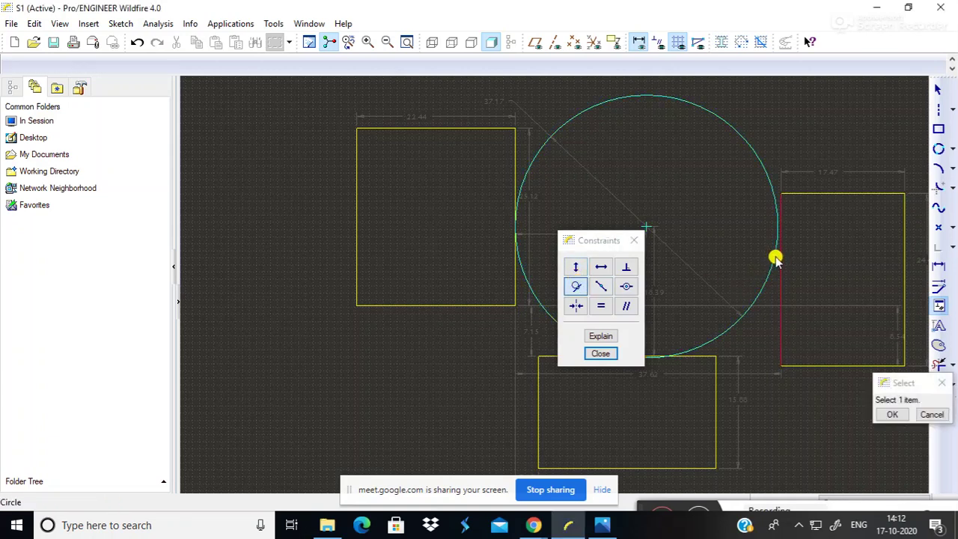
click(776, 259)
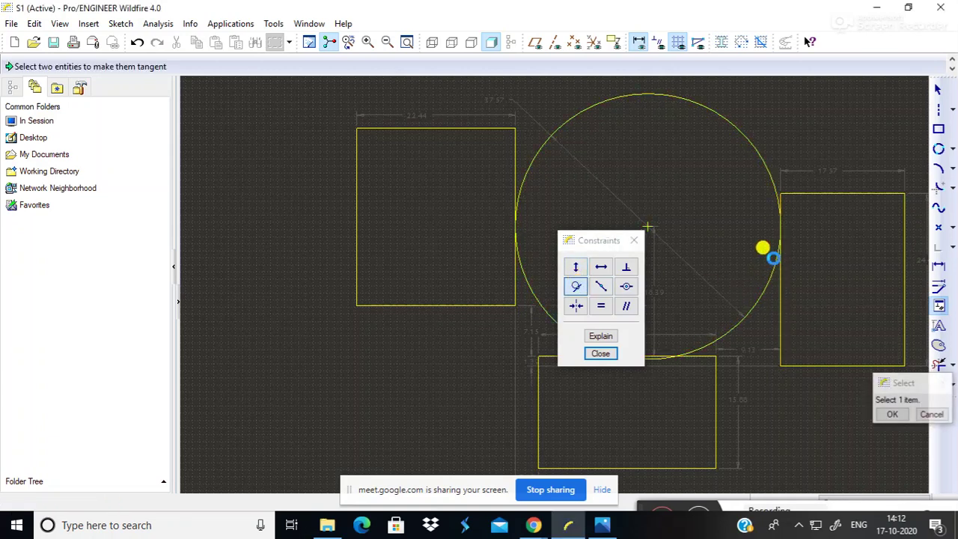
click(928, 415)
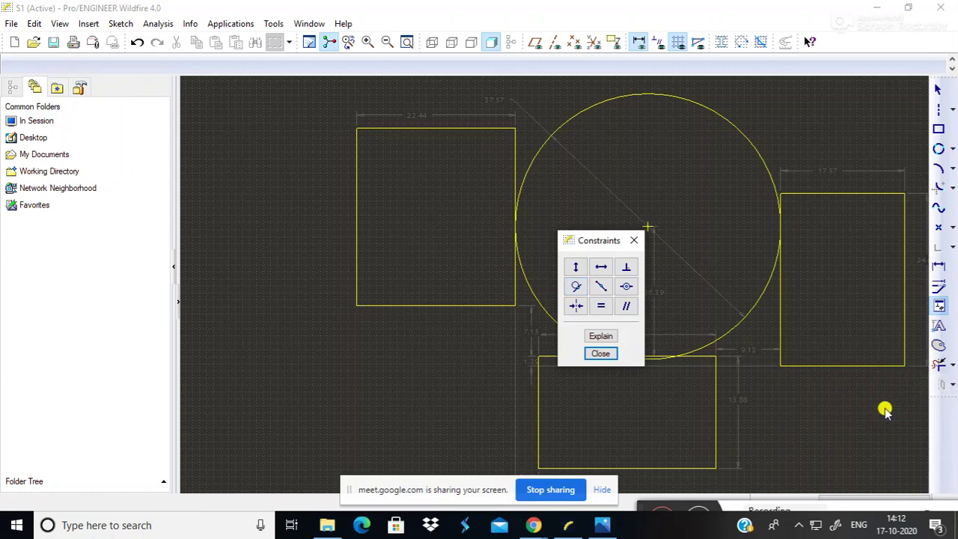
click(638, 241)
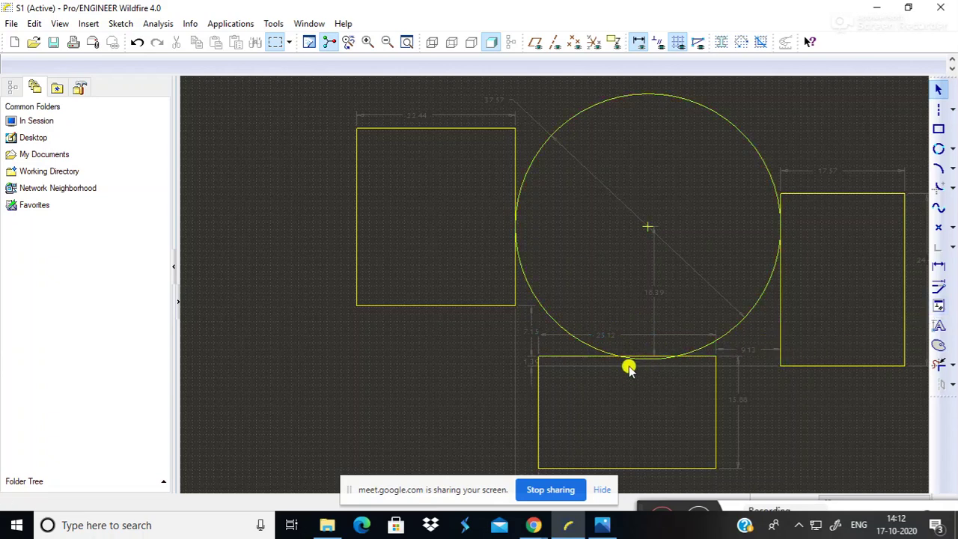
Make the circle tangent to the top side of the lower rectangle and close the constraint tool.
click(937, 306)
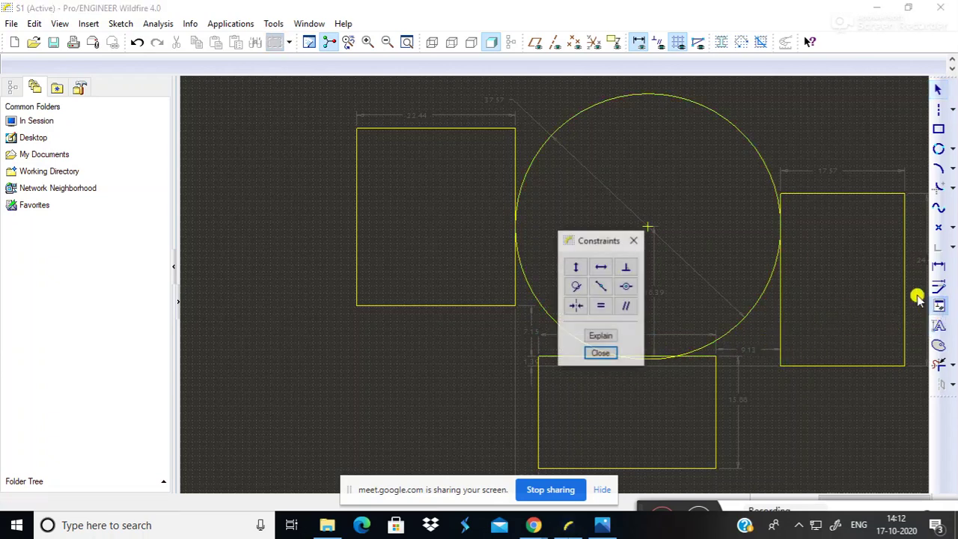
click(575, 285)
drag(612, 242, 593, 181)
click(659, 359)
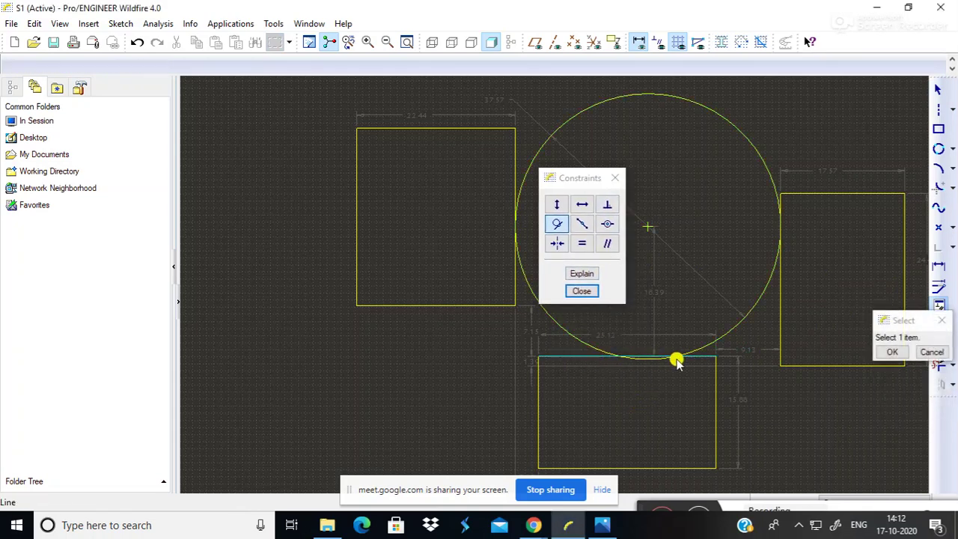
click(892, 352)
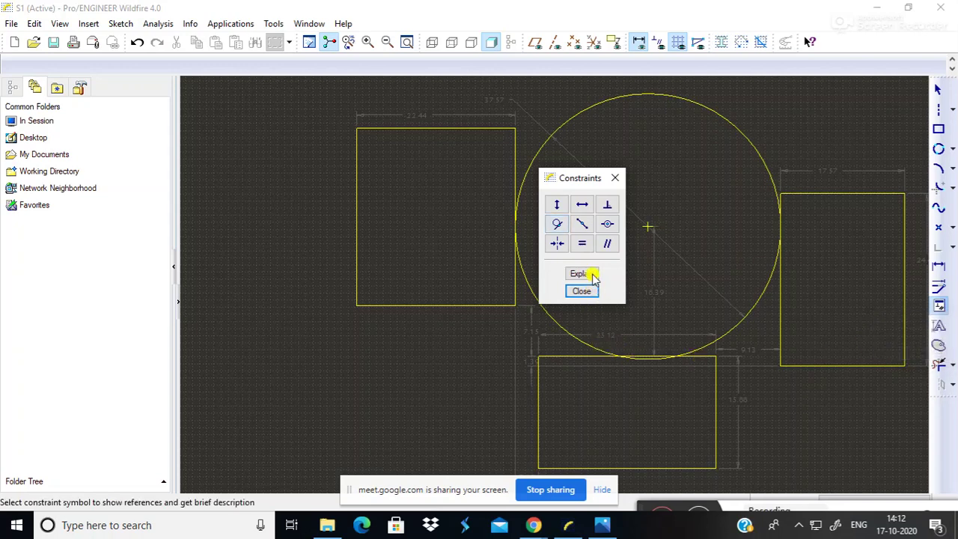
click(556, 225)
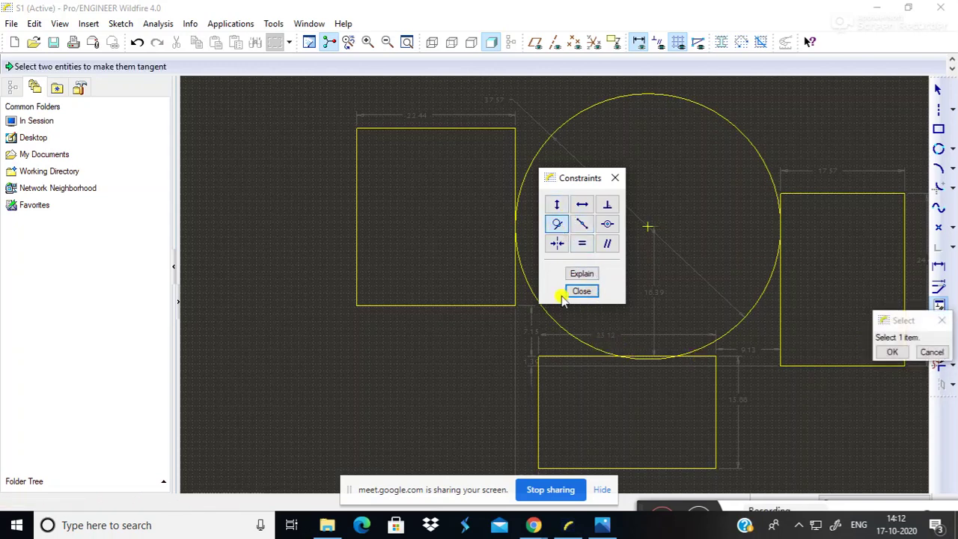
click(567, 328)
click(583, 358)
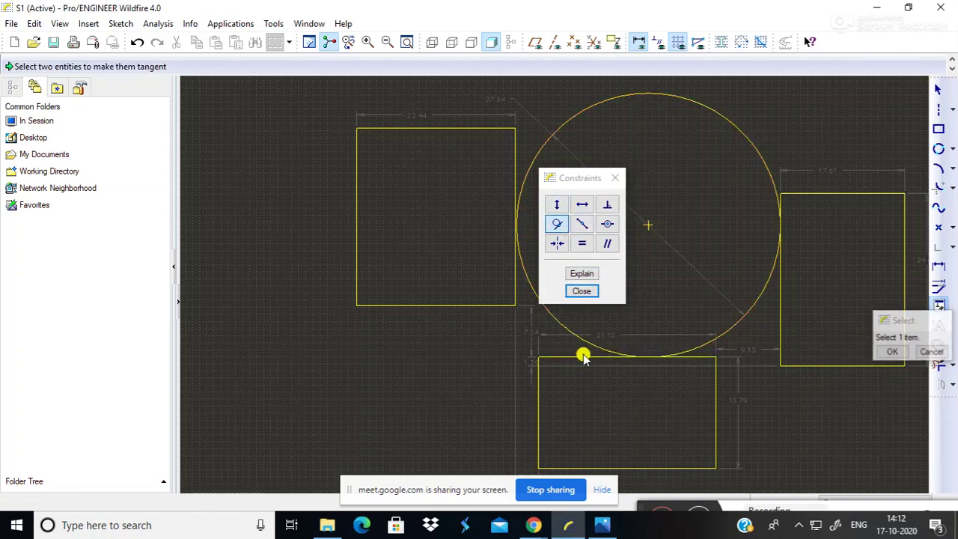
click(884, 352)
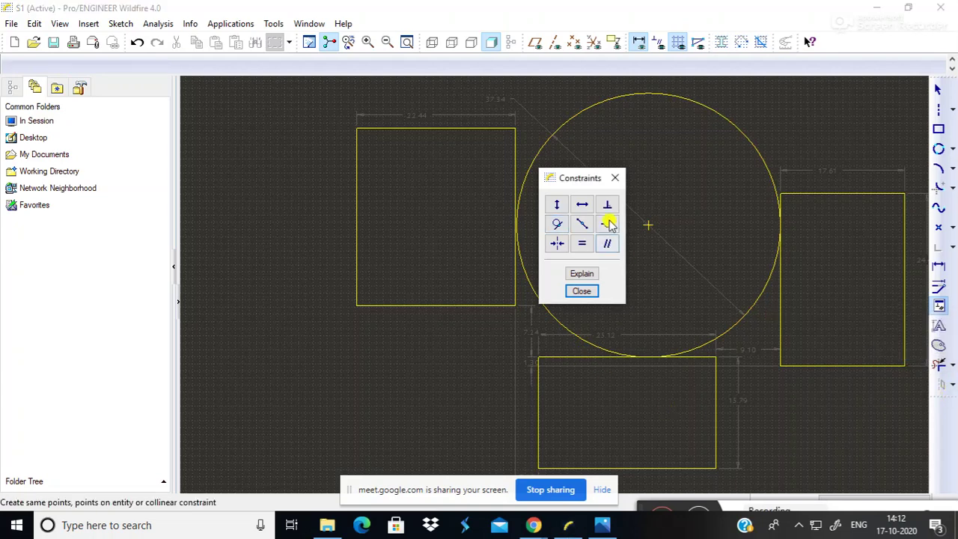
click(614, 178)
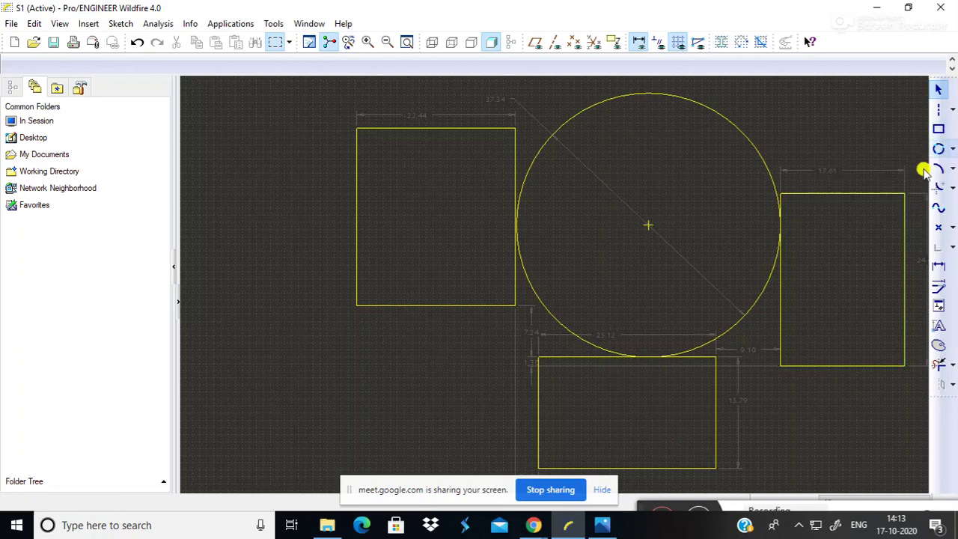
Switch to the Google Meet window in Chrome, read the participants' chat replies and return to the Pro/ENGINEER sketch.
mouse_move(533, 526)
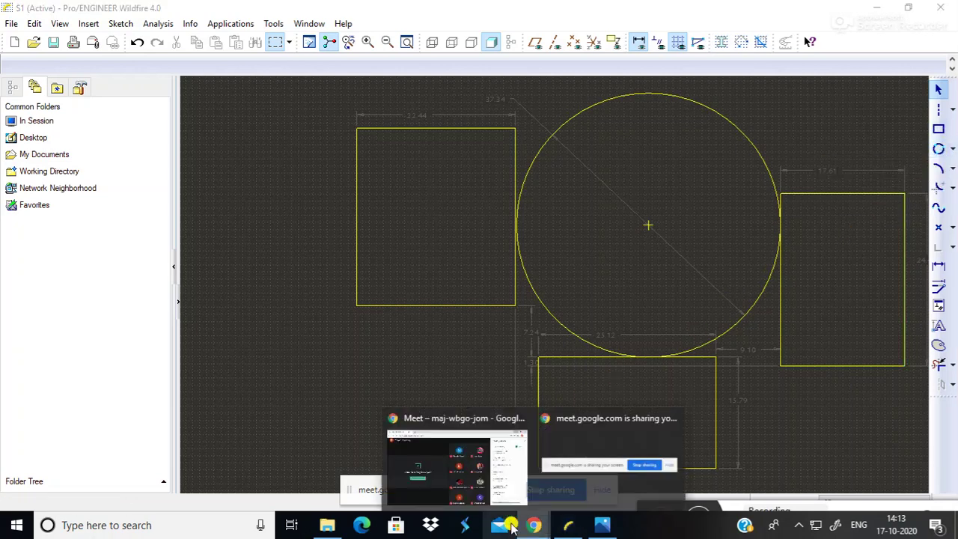
click(458, 476)
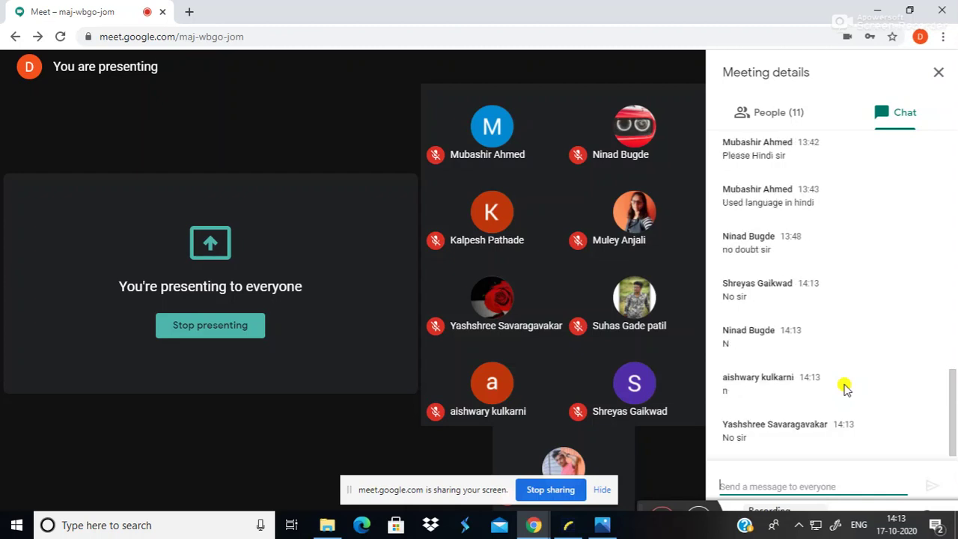
mouse_move(640, 138)
click(875, 10)
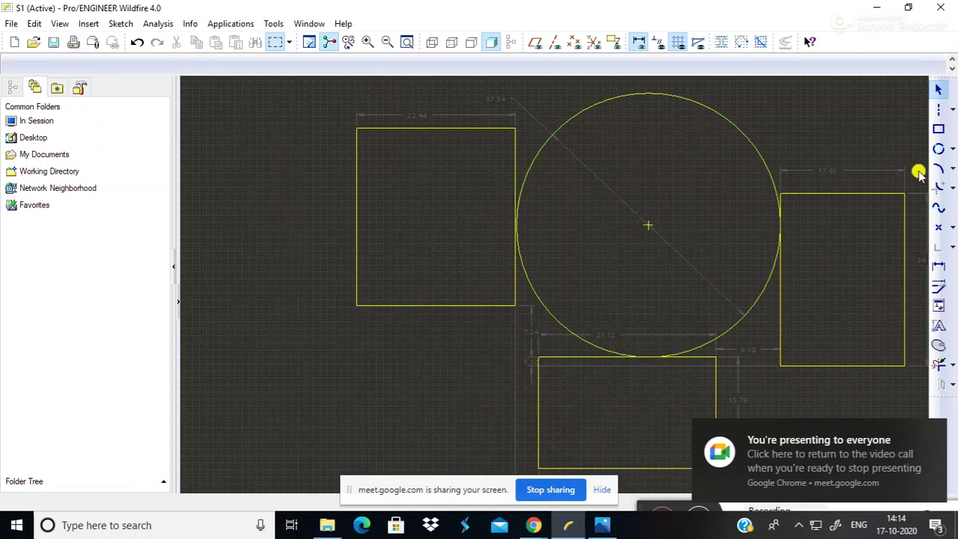
Sketch a three-point circle about 25.2 in diameter through the upper-left rectangle's top, left and bottom sides.
click(938, 149)
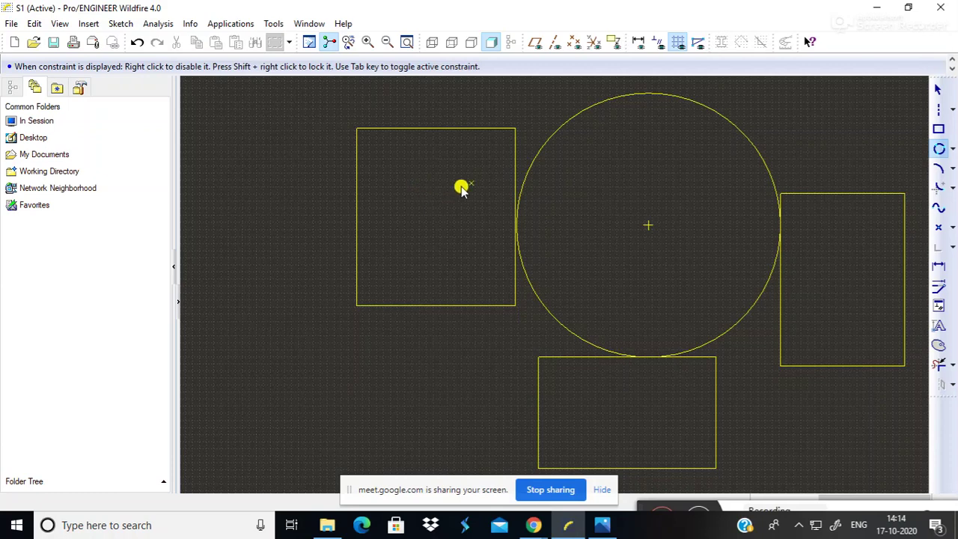
click(357, 190)
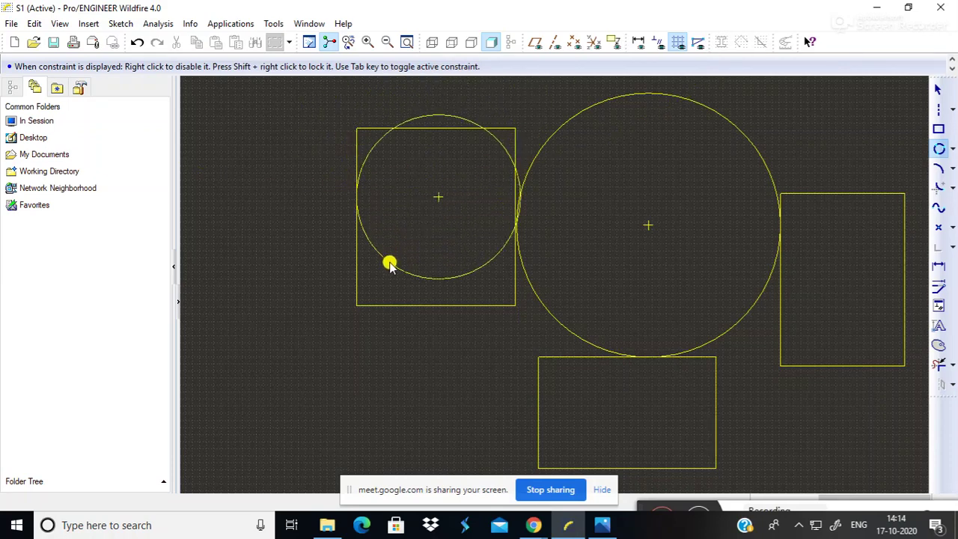
click(424, 306)
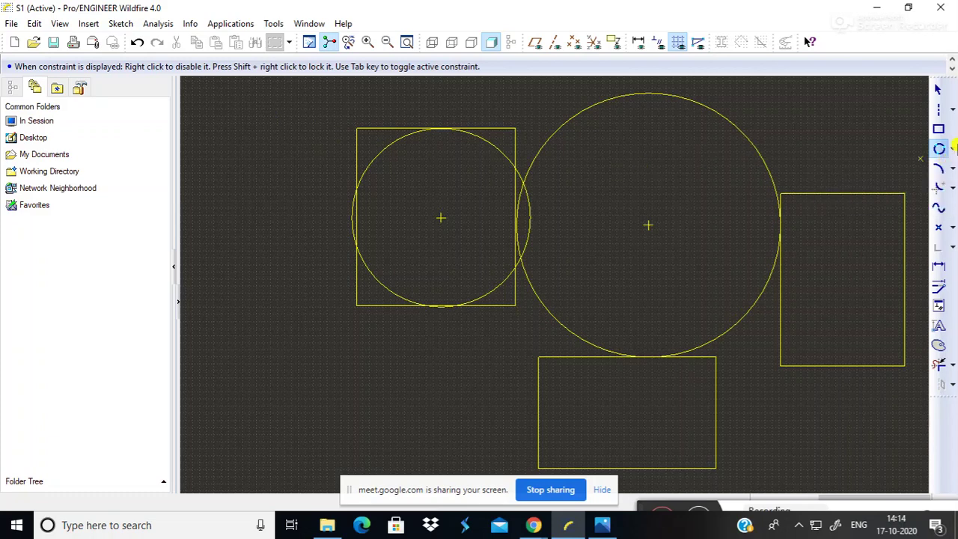
Select all the rectangles and circles in the sketch and delete them.
click(940, 87)
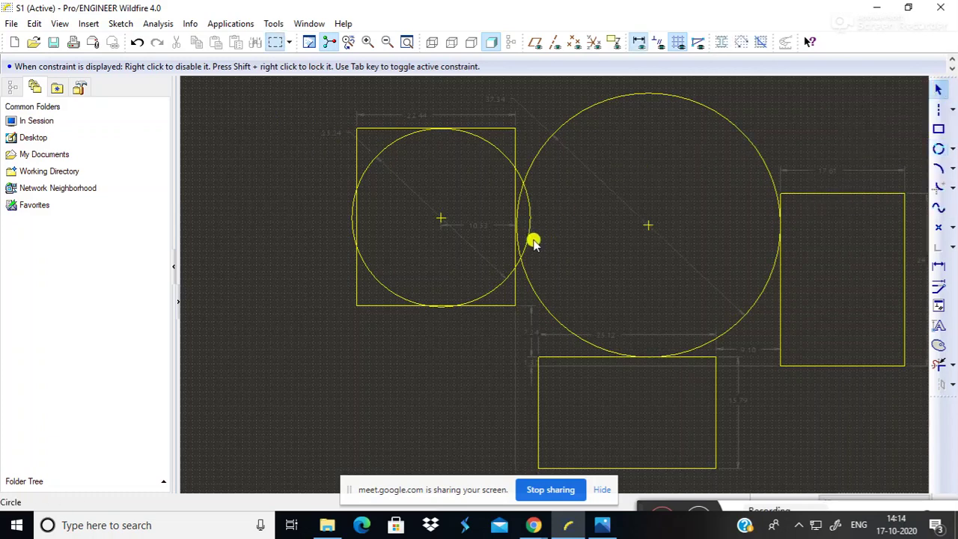
drag(276, 88, 925, 488)
key(Delete)
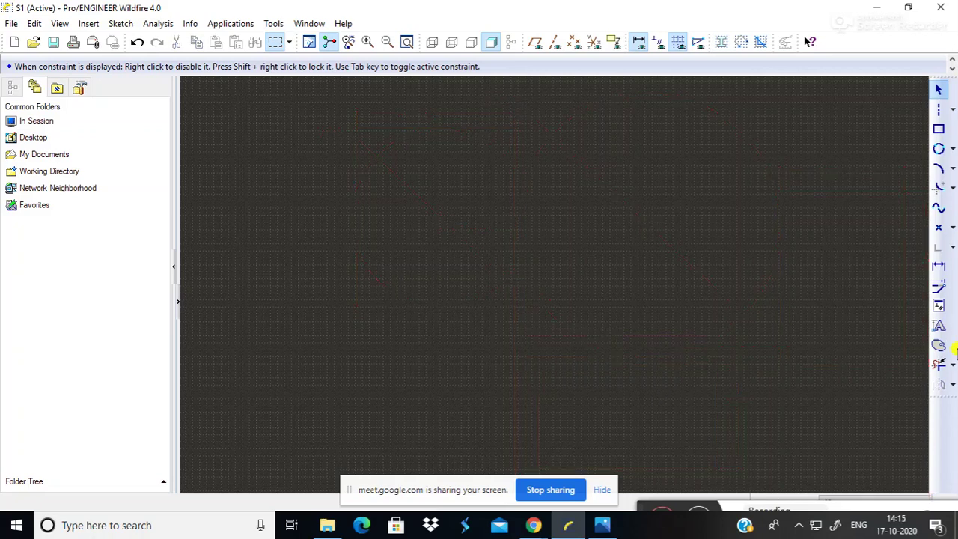
click(950, 149)
click(896, 149)
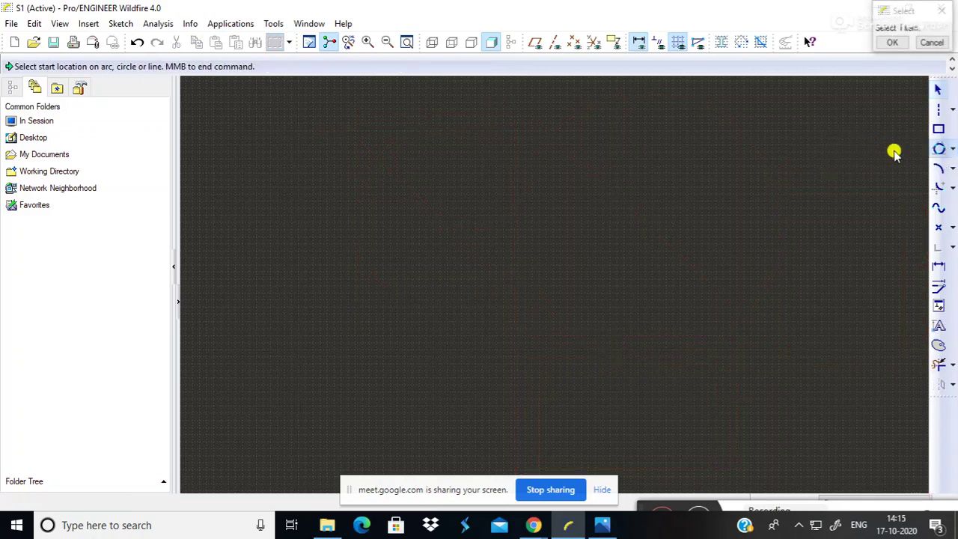
click(942, 10)
click(950, 150)
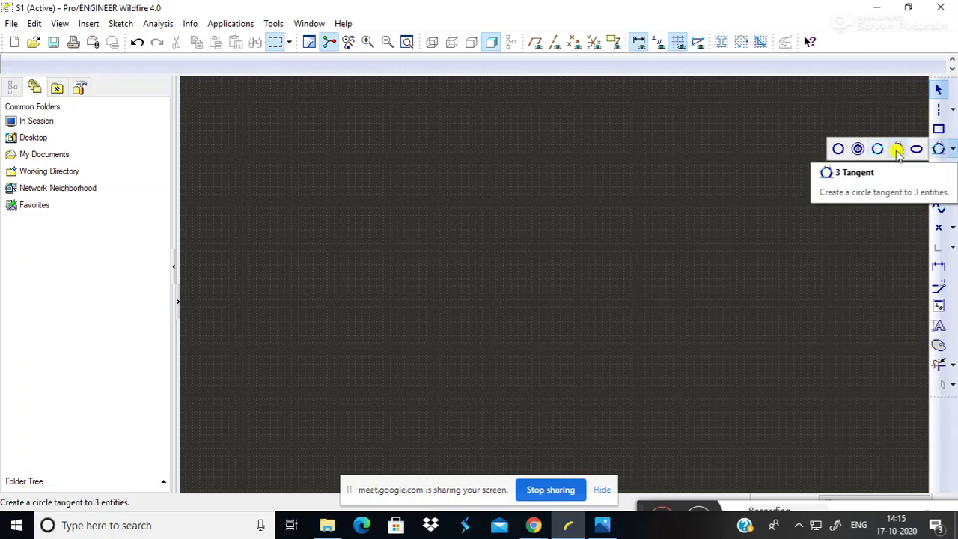
click(896, 150)
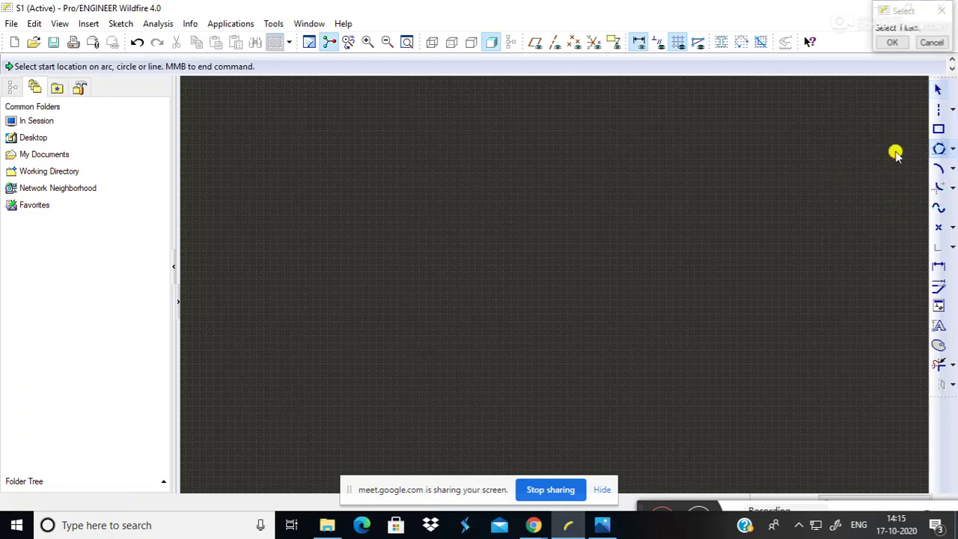
click(941, 17)
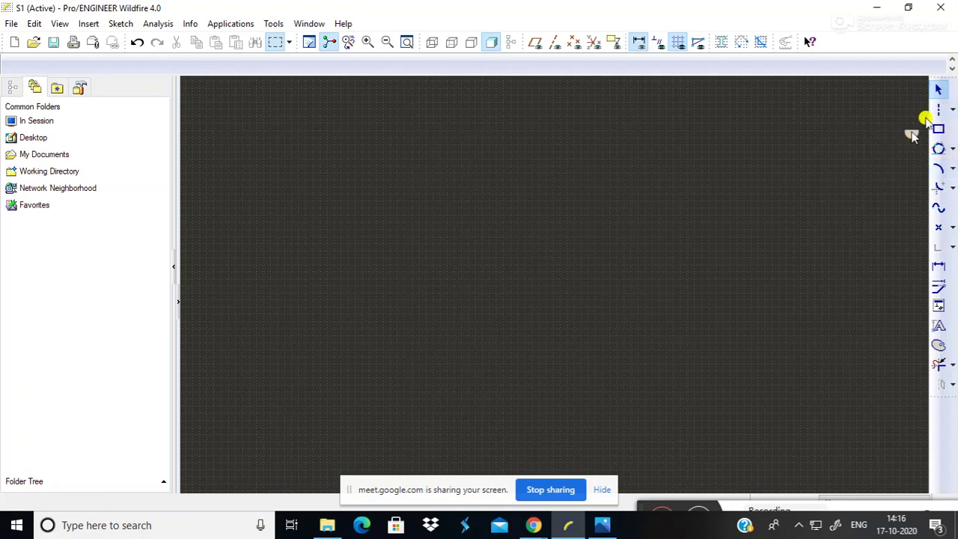
Turn on constraint display and sketch a closed triangle with a horizontal base about 31.8 long and a left side about 29 long.
click(938, 109)
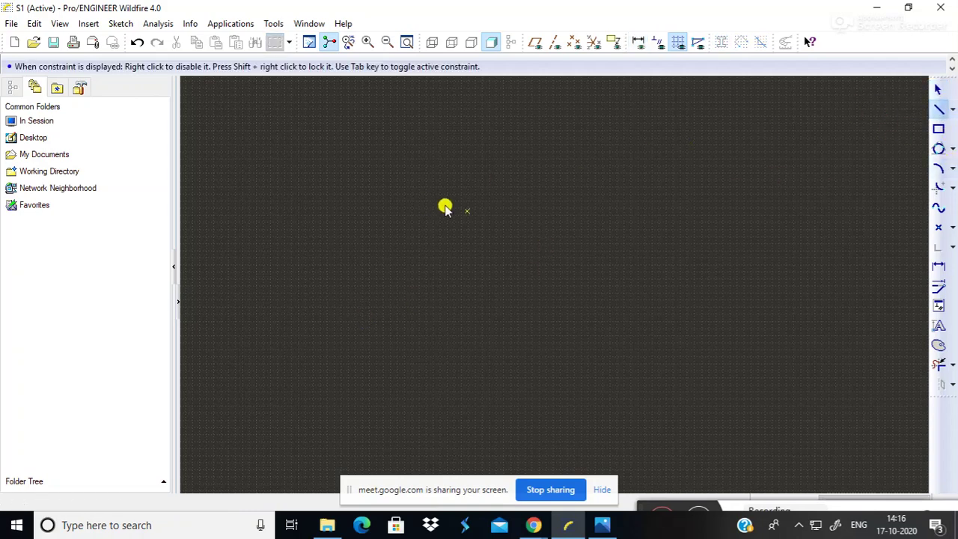
click(530, 169)
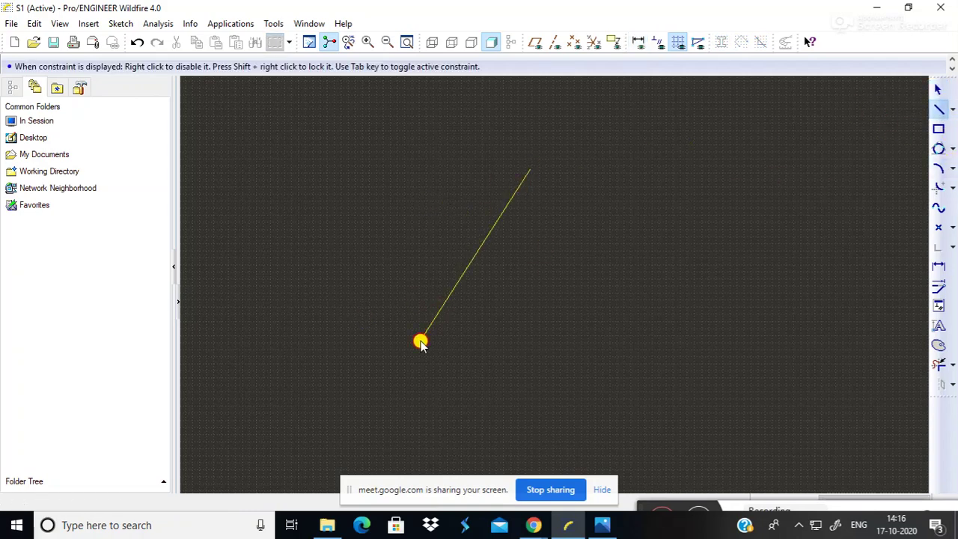
click(420, 340)
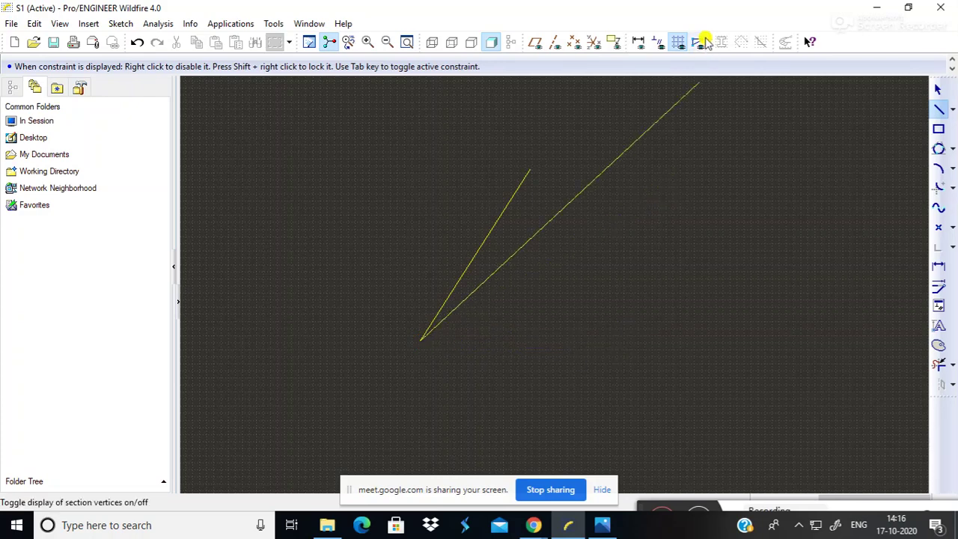
click(660, 43)
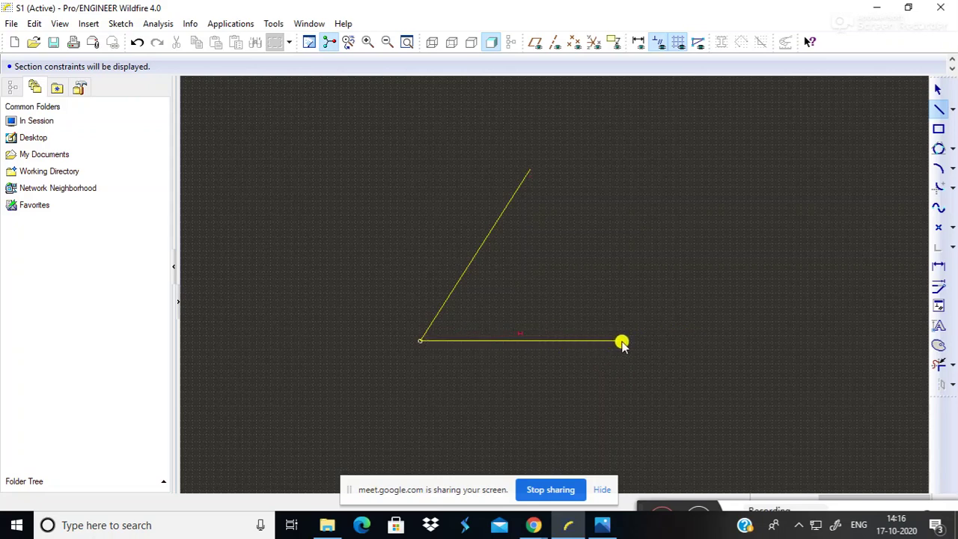
click(644, 340)
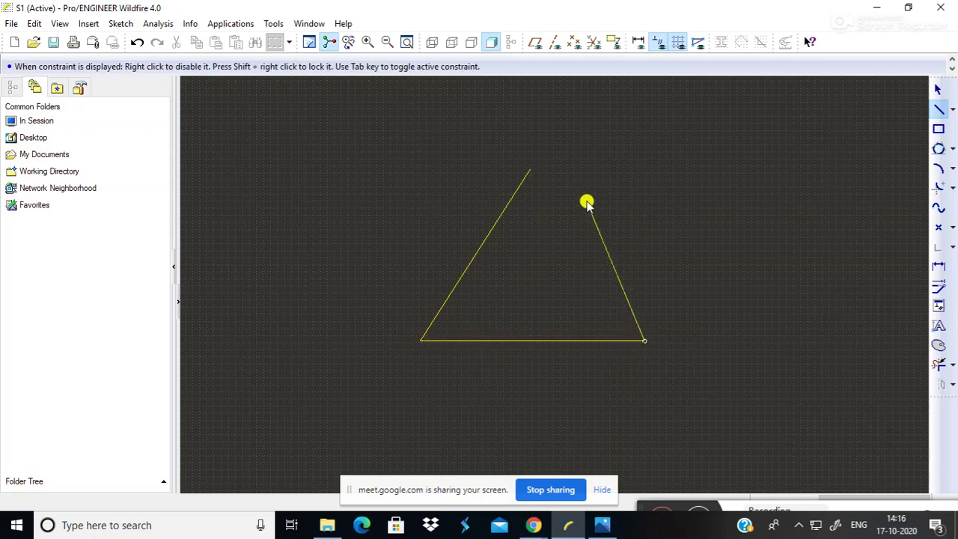
click(530, 171)
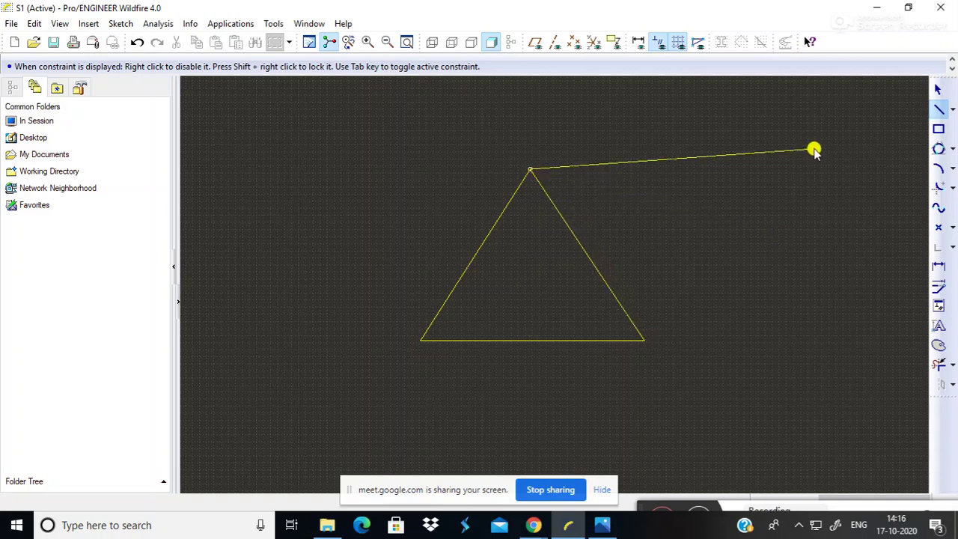
click(937, 91)
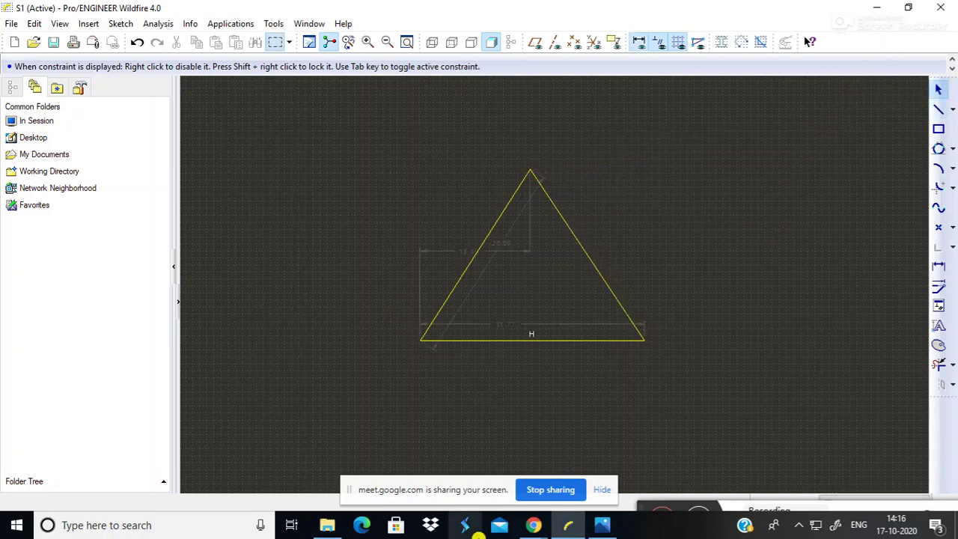
Create a 3 Tangent circle inside the triangle, touching its left side, base and right side.
click(933, 150)
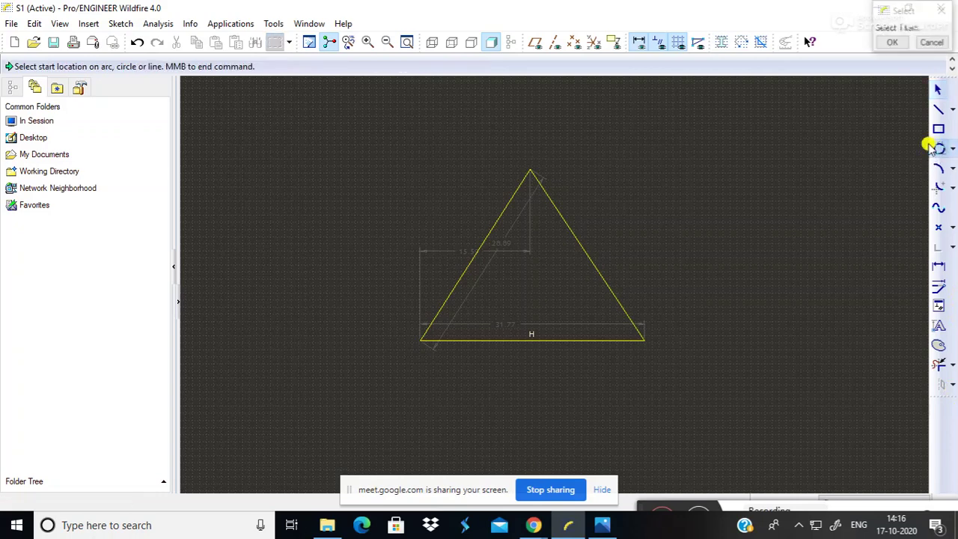
click(480, 253)
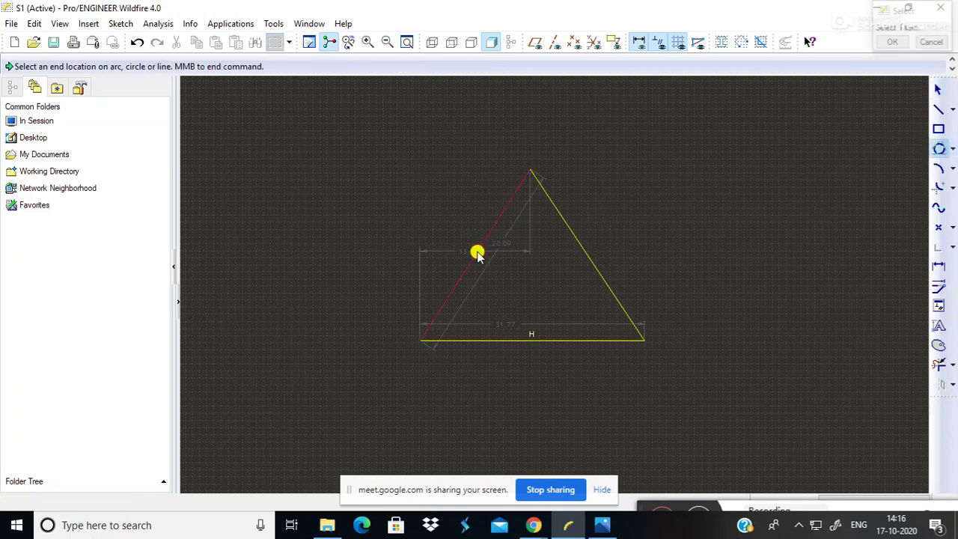
click(522, 342)
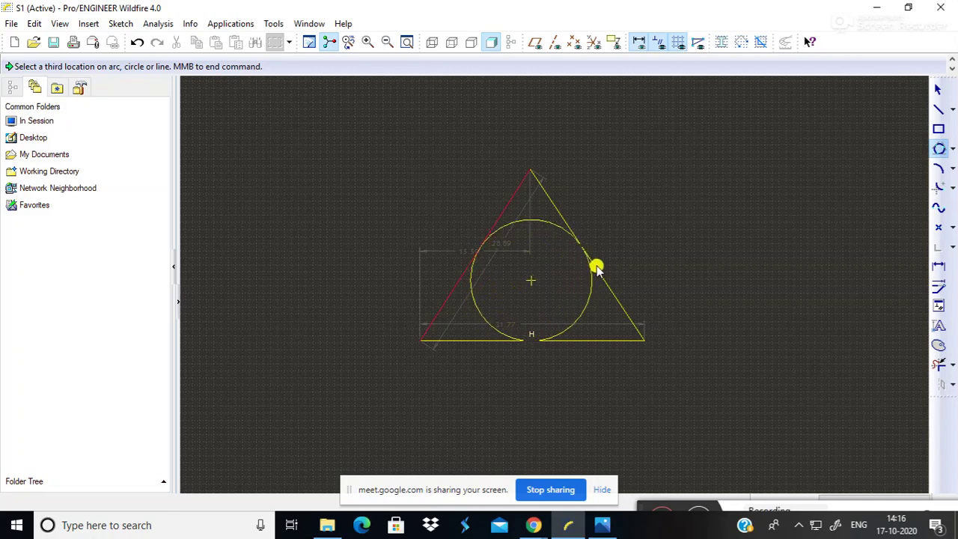
click(596, 267)
click(892, 40)
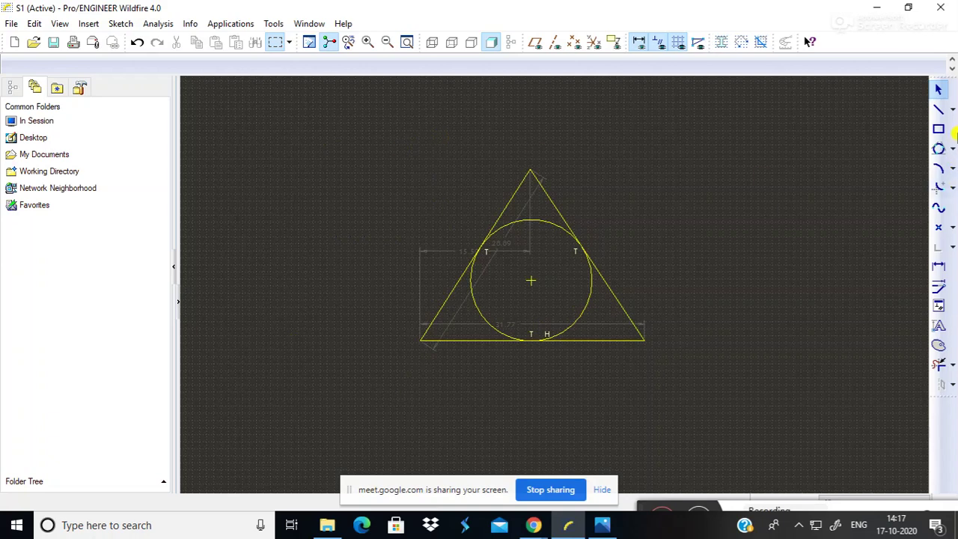
Sketch a rectangle about 21.7 wide and 35.9 high to the right of the triangle.
click(939, 128)
click(724, 124)
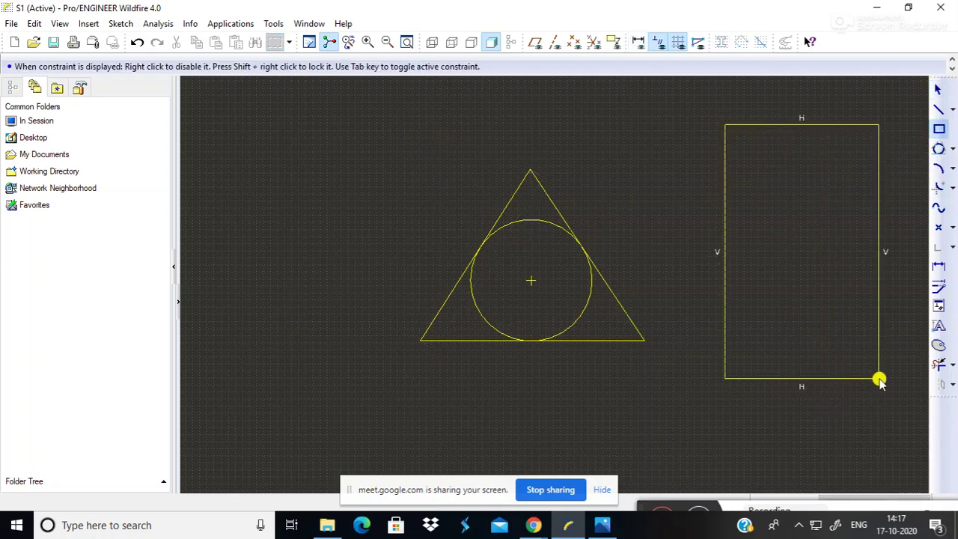
click(878, 378)
Create a 3 Tangent circle touching the new rectangle's left, top and right sides.
click(938, 148)
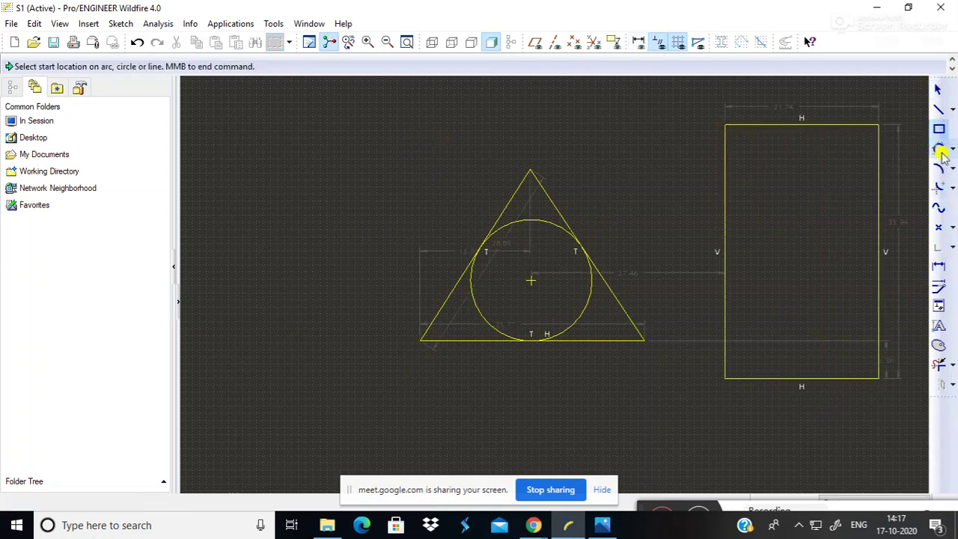
click(724, 231)
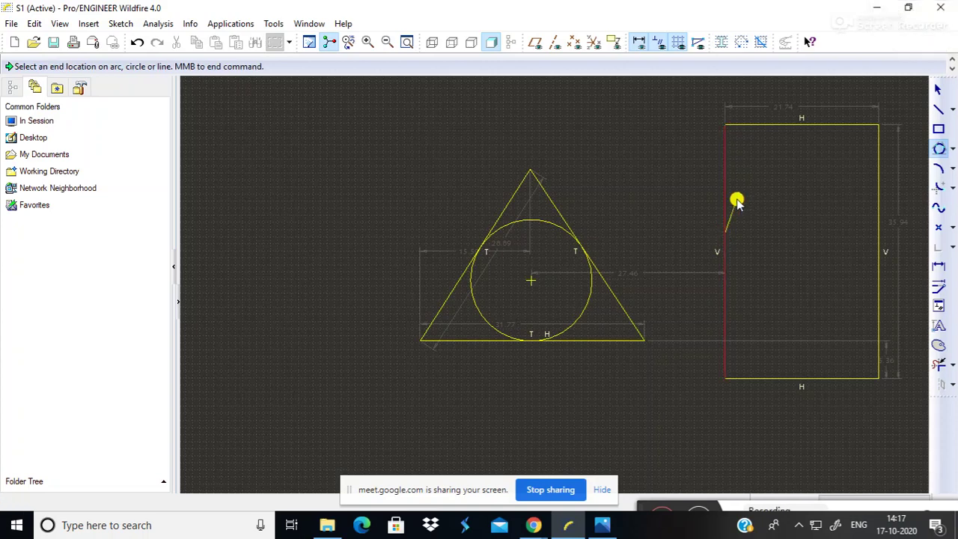
click(796, 127)
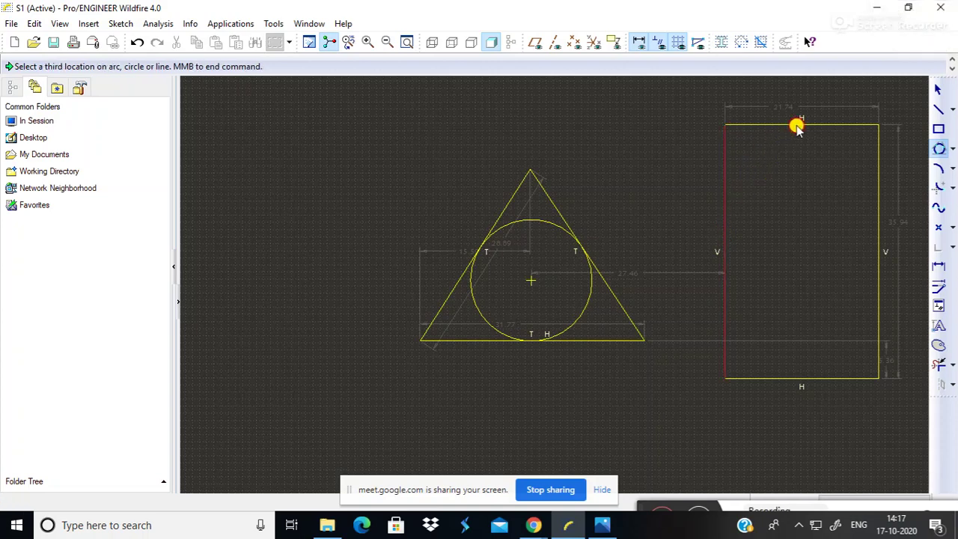
click(878, 201)
click(895, 42)
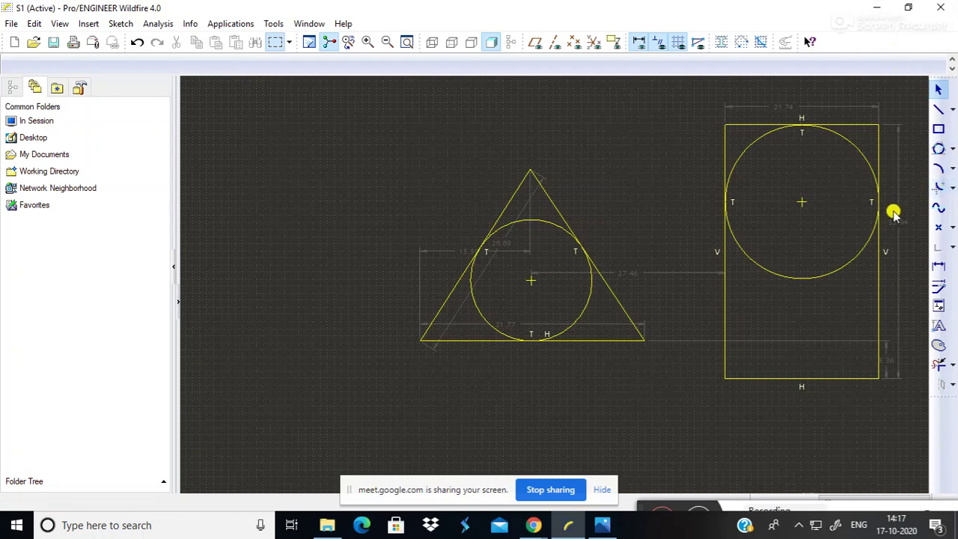
Sketch a second rectangle about 21.7 wide and 34.9 high to the left of the triangle.
click(939, 131)
click(256, 171)
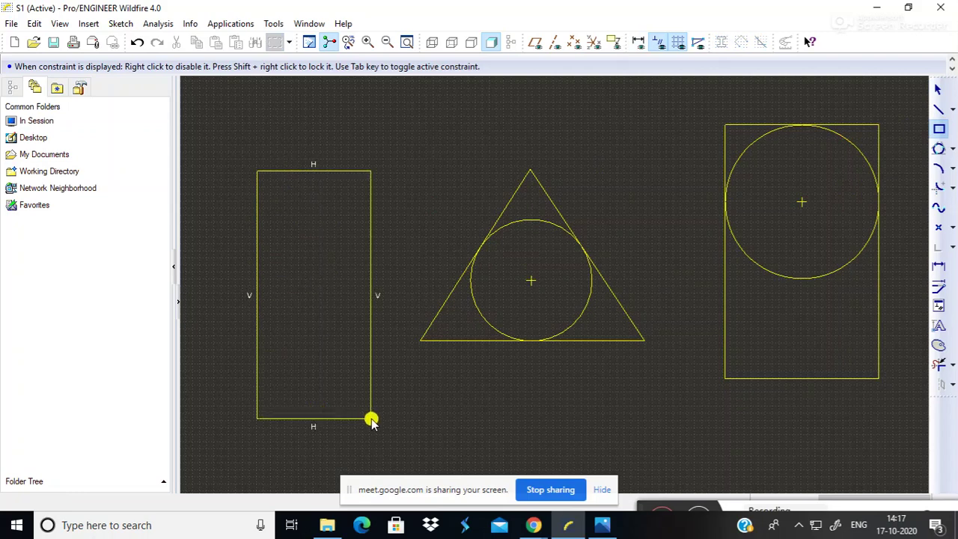
Sketch a 3 Point circle about 22.3 in diameter through the left rectangle's left, top and right sides.
click(950, 148)
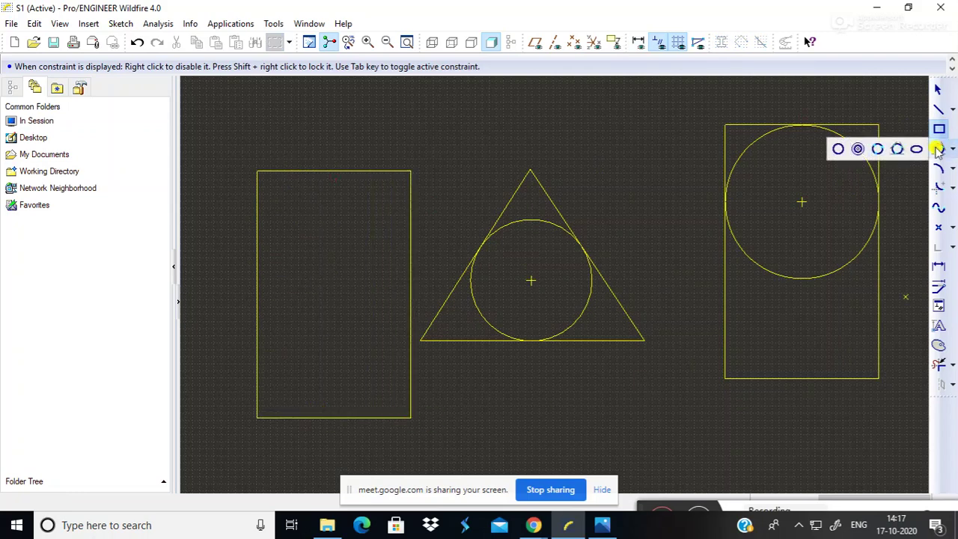
click(874, 149)
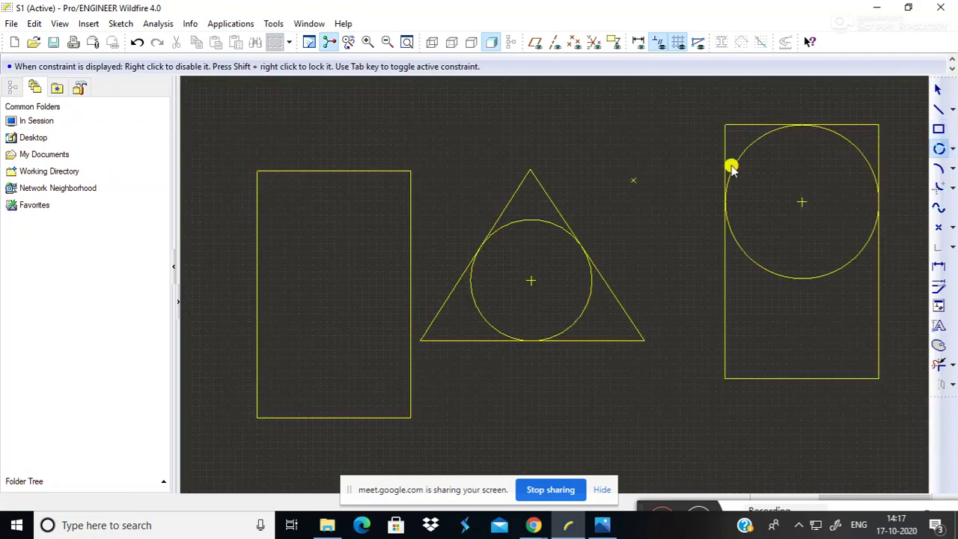
click(257, 274)
click(318, 171)
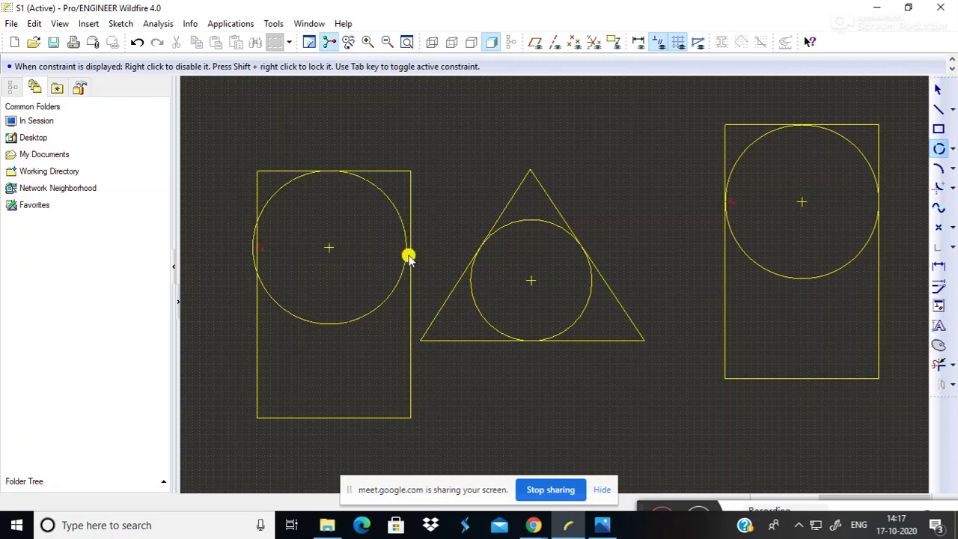
click(409, 256)
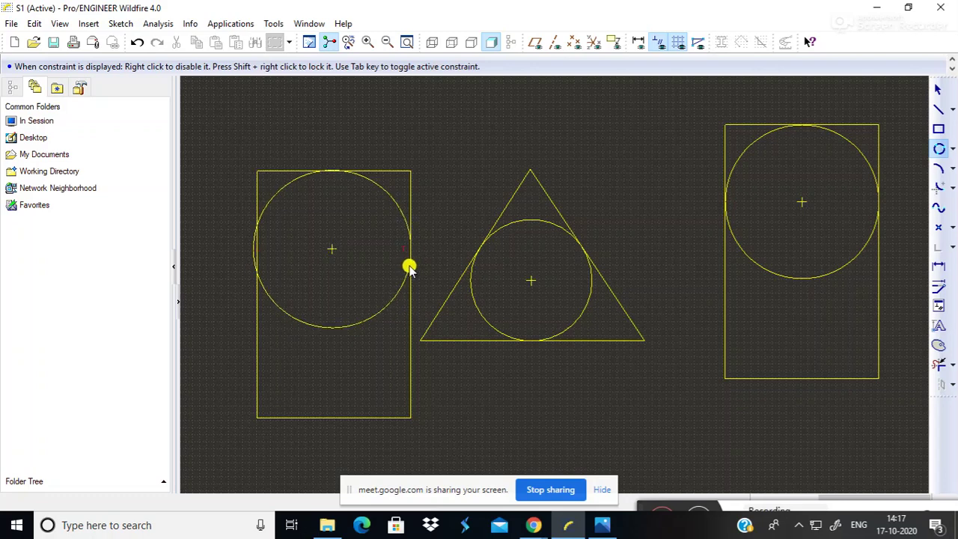
click(408, 267)
click(938, 90)
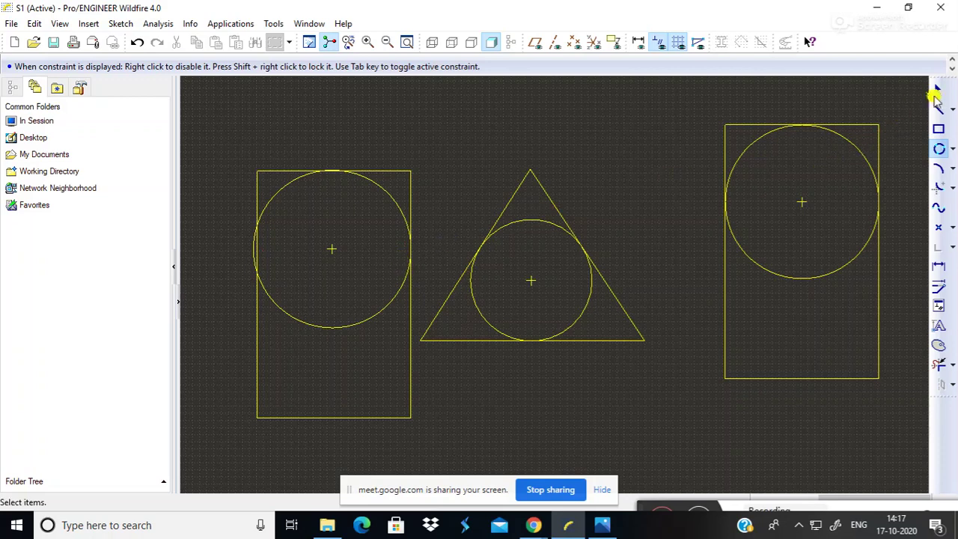
Create another 3 Tangent circle in the right rectangle, touching its bottom, left and right sides.
click(952, 149)
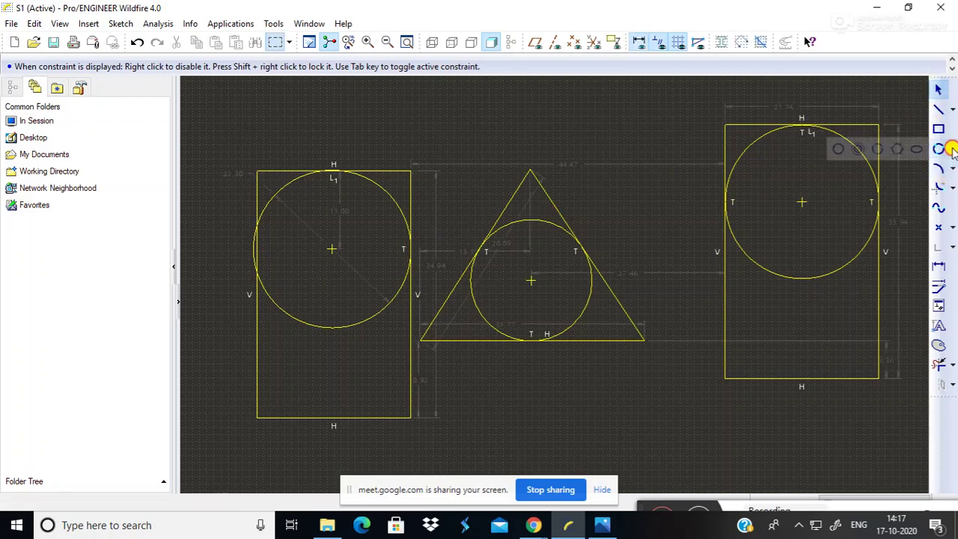
click(897, 150)
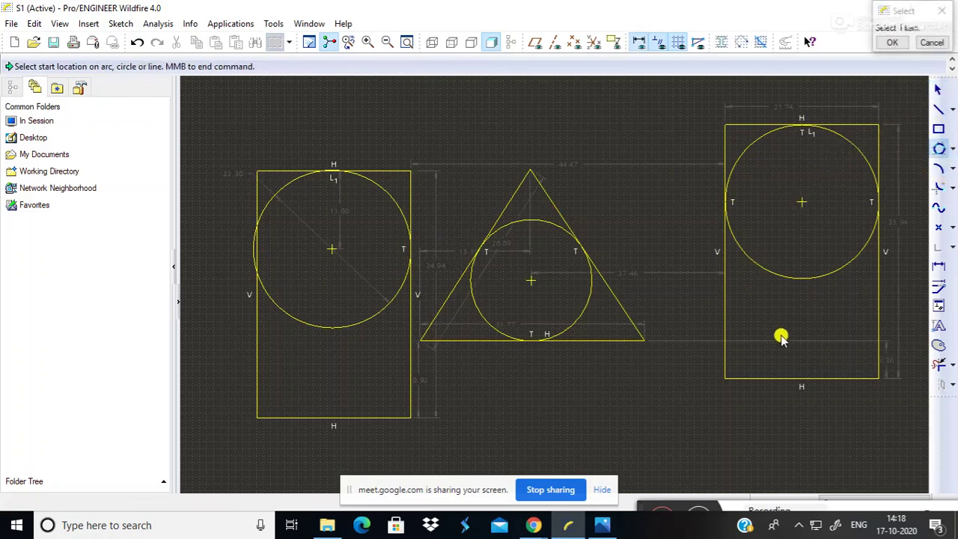
click(800, 378)
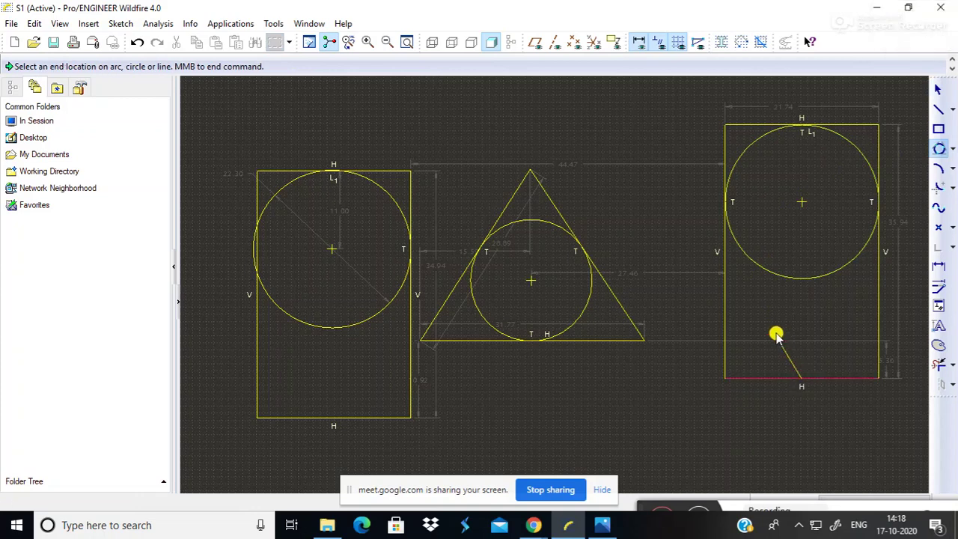
click(727, 316)
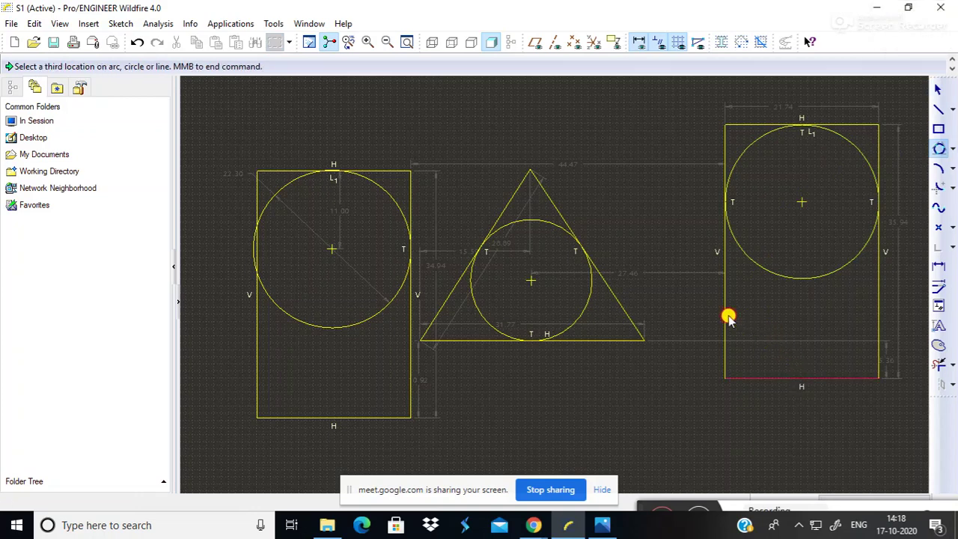
click(877, 309)
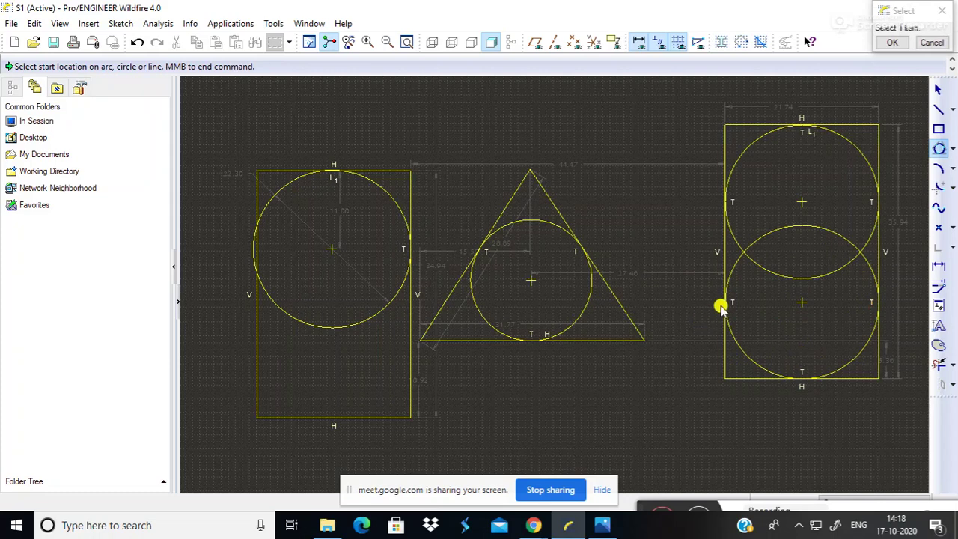
click(796, 377)
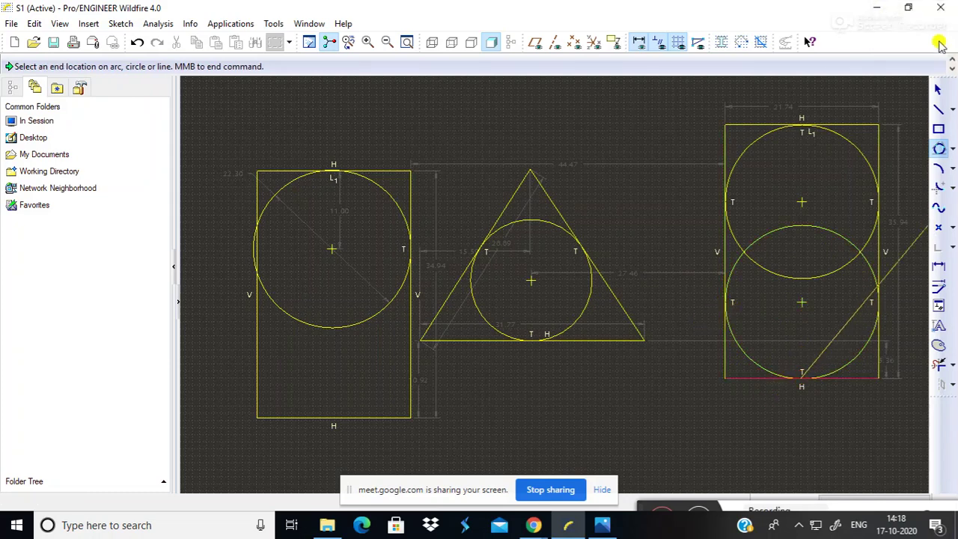
click(937, 89)
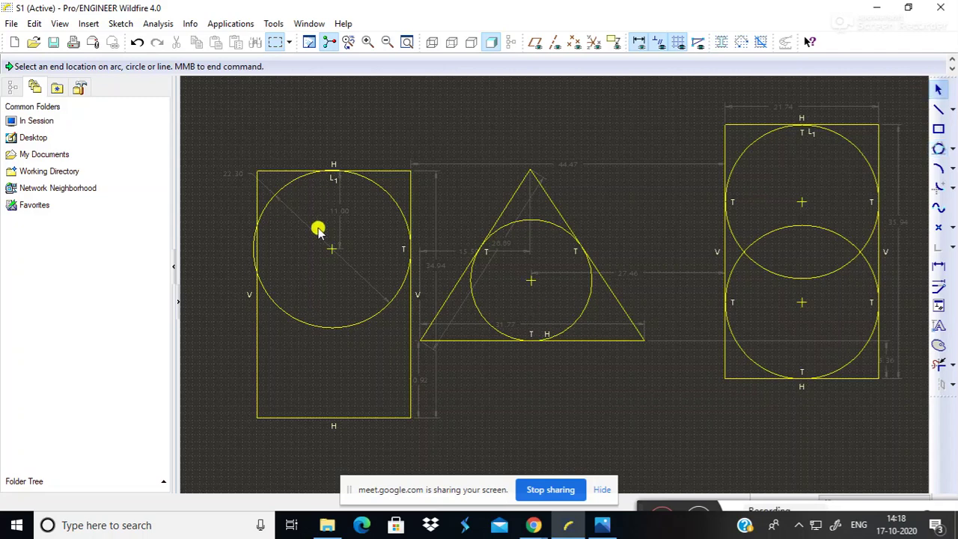
Select the triangle, both rectangles and all the circles in the sketch and delete them.
mouse_move(205, 81)
mouse_down()
mouse_move(383, 495)
mouse_move(926, 479)
mouse_move(919, 466)
mouse_up()
key(Delete)
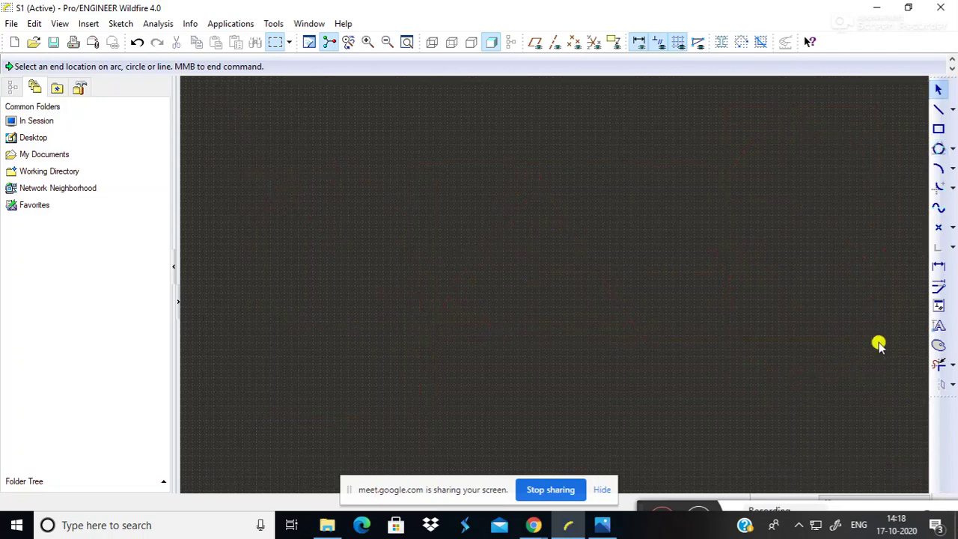
click(952, 149)
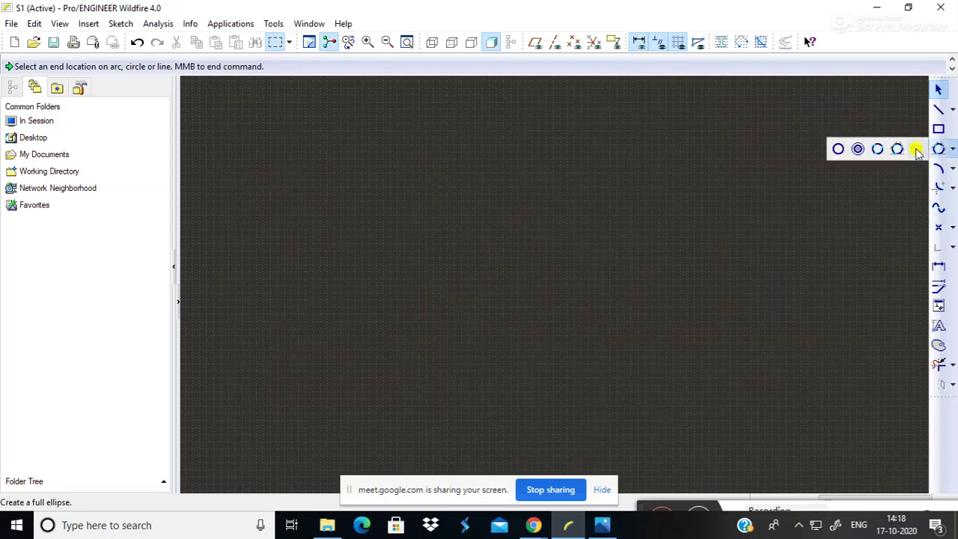
click(917, 149)
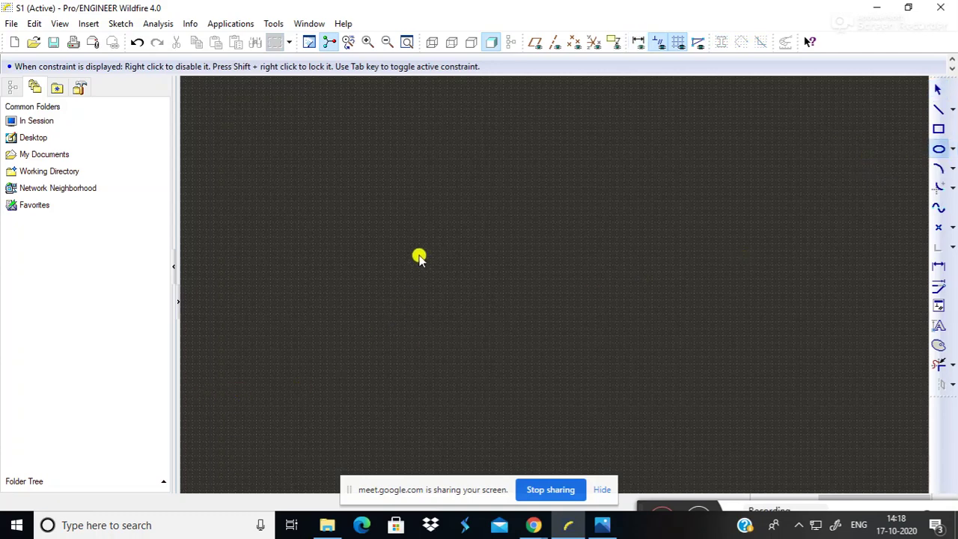
click(384, 273)
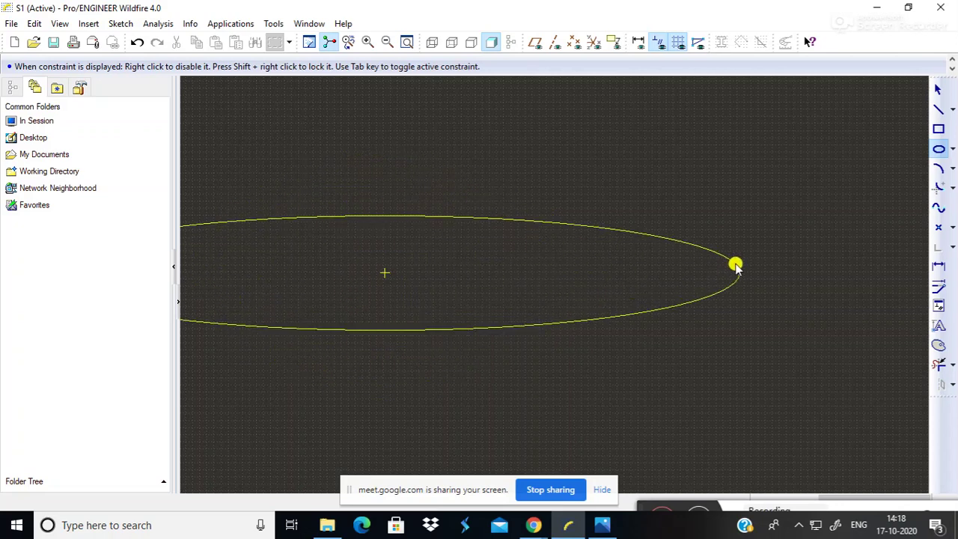
click(937, 89)
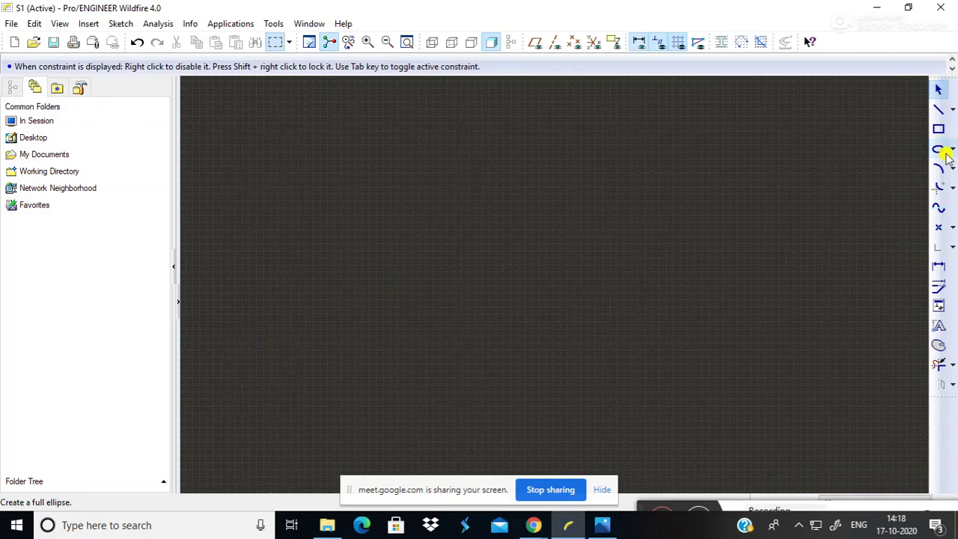
Sketch a full ellipse with a horizontal radius of about 27 and a vertical radius of about 15.5.
click(940, 149)
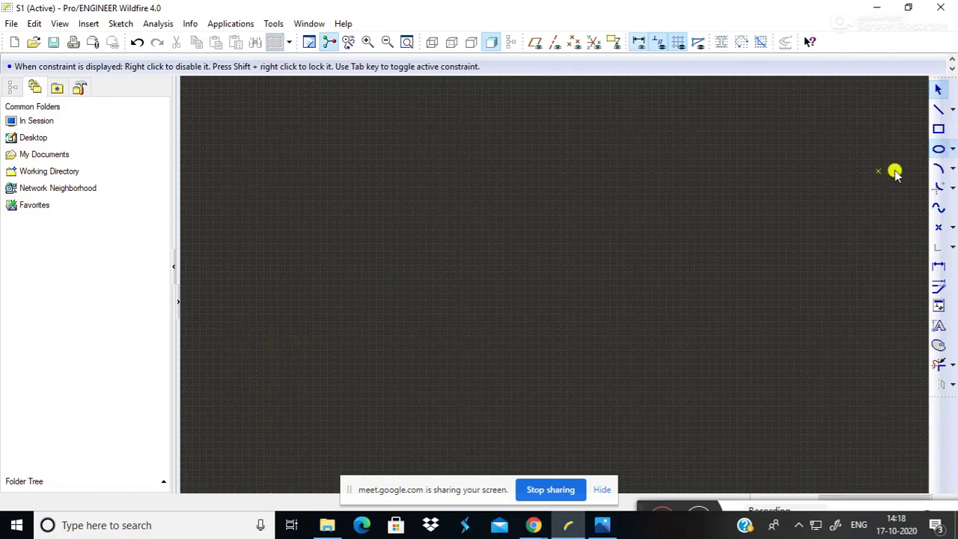
click(426, 259)
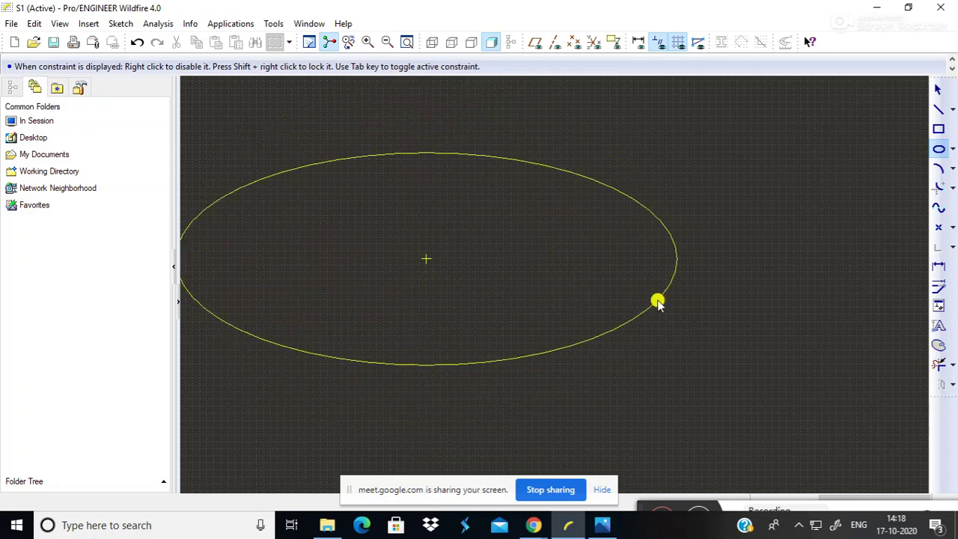
click(591, 315)
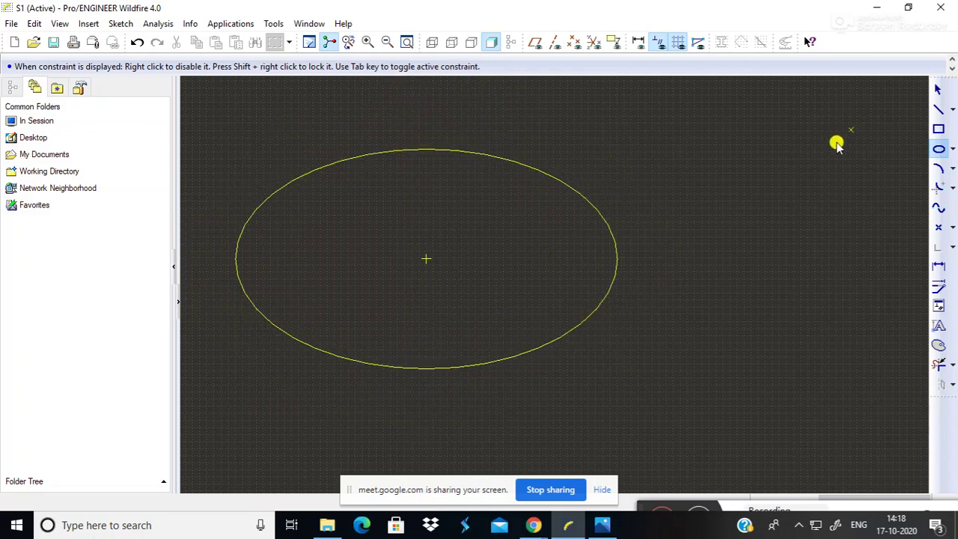
click(938, 89)
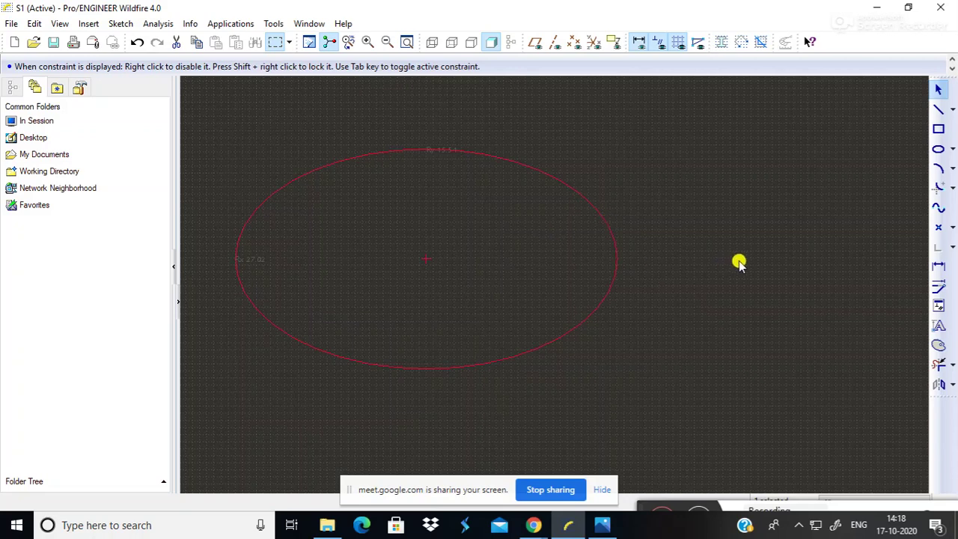
click(703, 259)
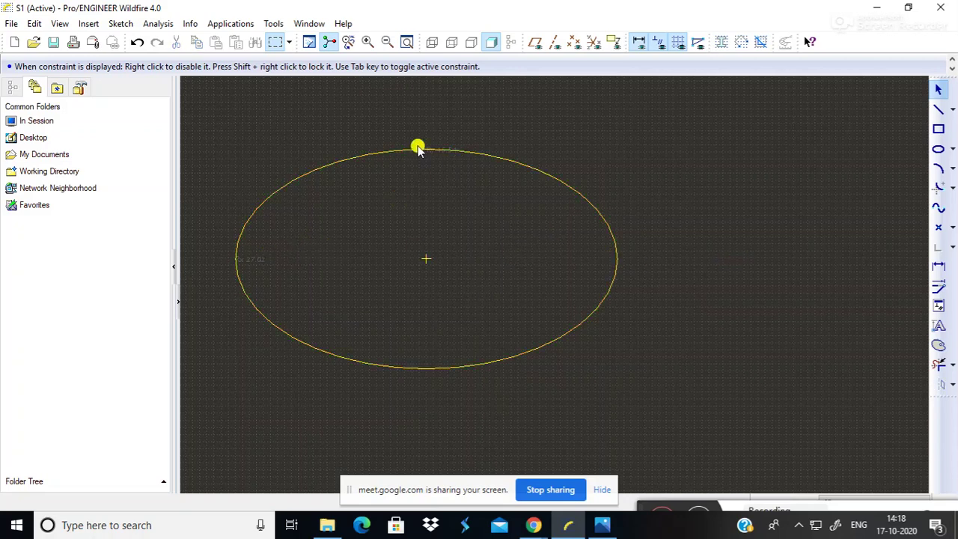
Set the ellipse's horizontal radius Rx to 30 and its vertical radius Ry to 11.
double_click(257, 260)
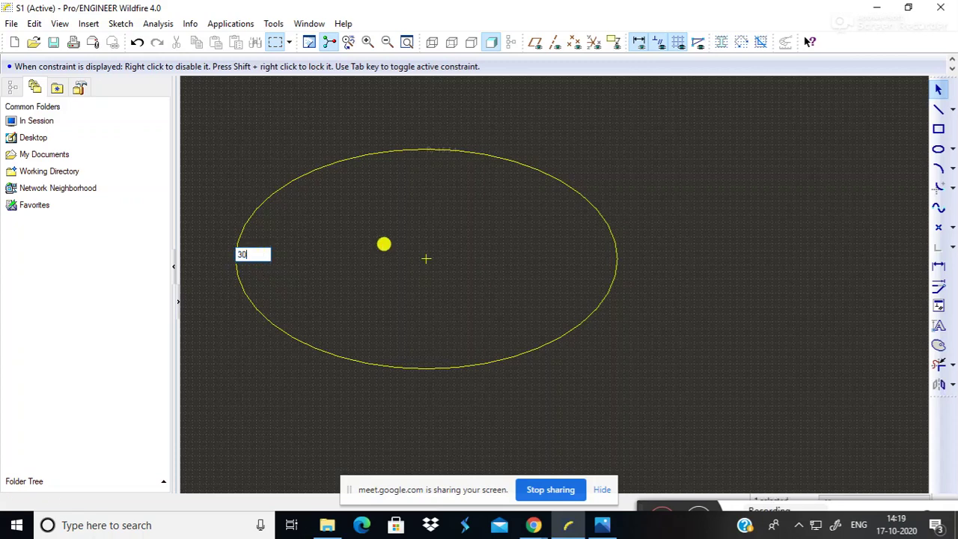
key(Return)
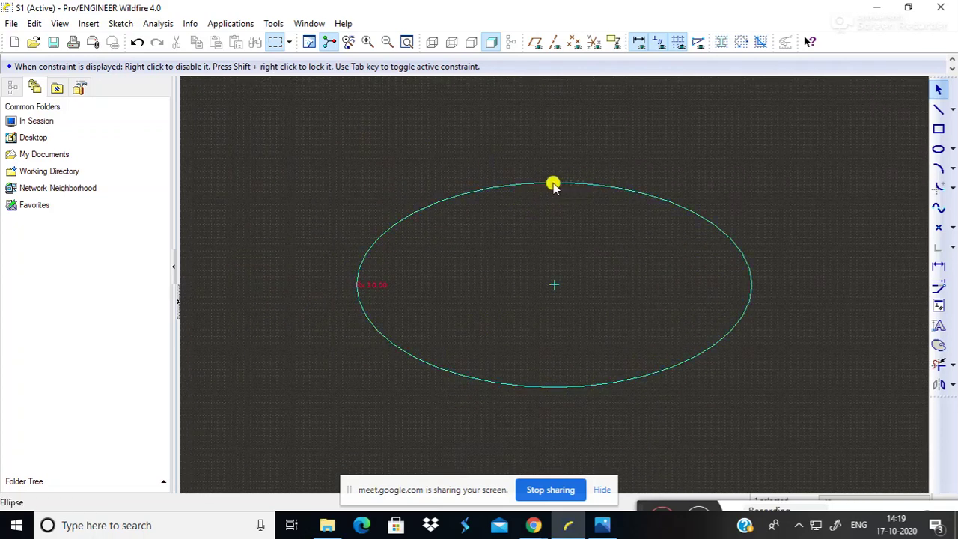
double_click(557, 184)
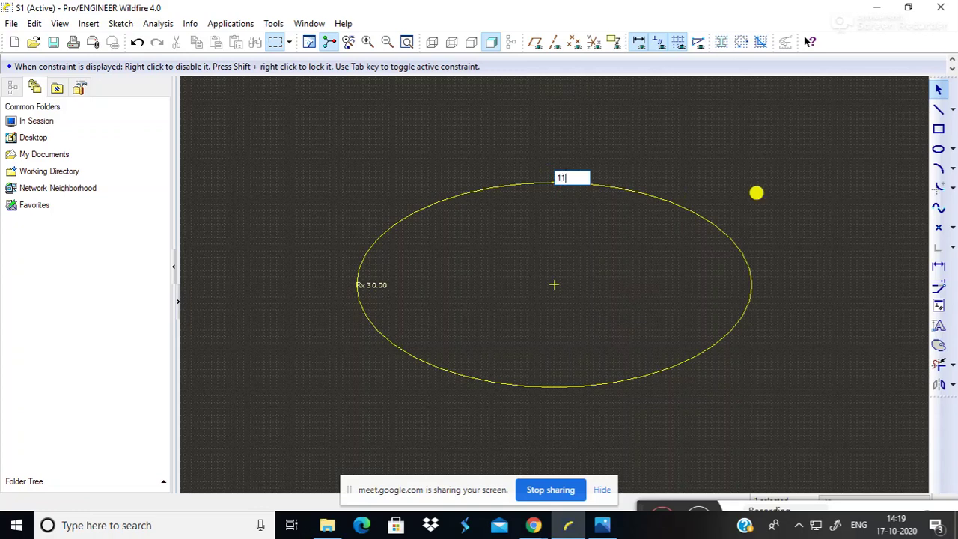
key(Return)
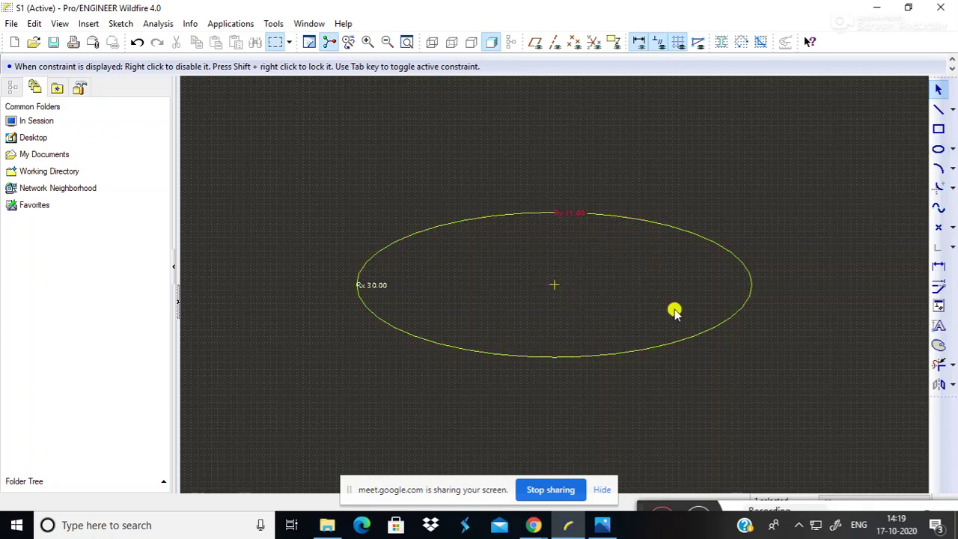
Select the ellipse with its radius dimensions and delete it from the sketch.
mouse_move(705, 513)
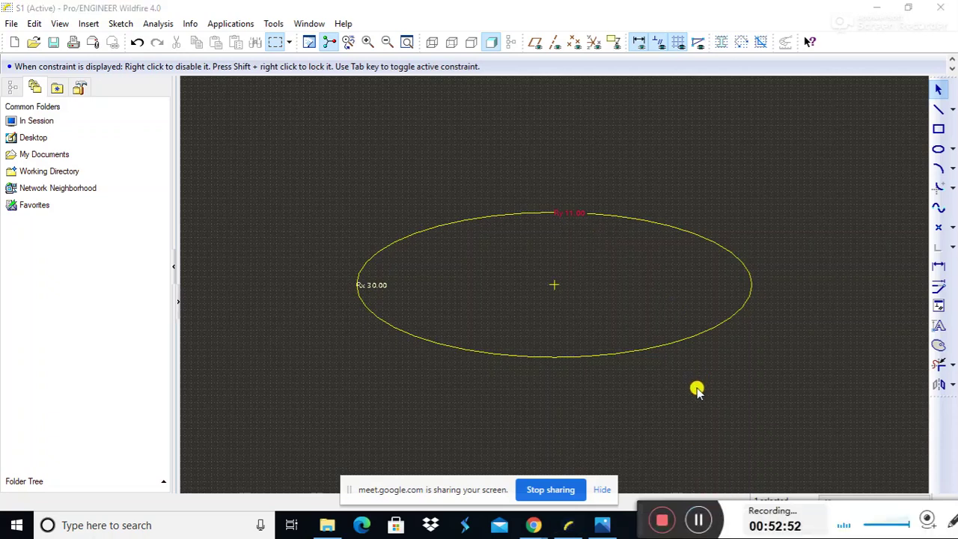
drag(262, 112, 449, 358)
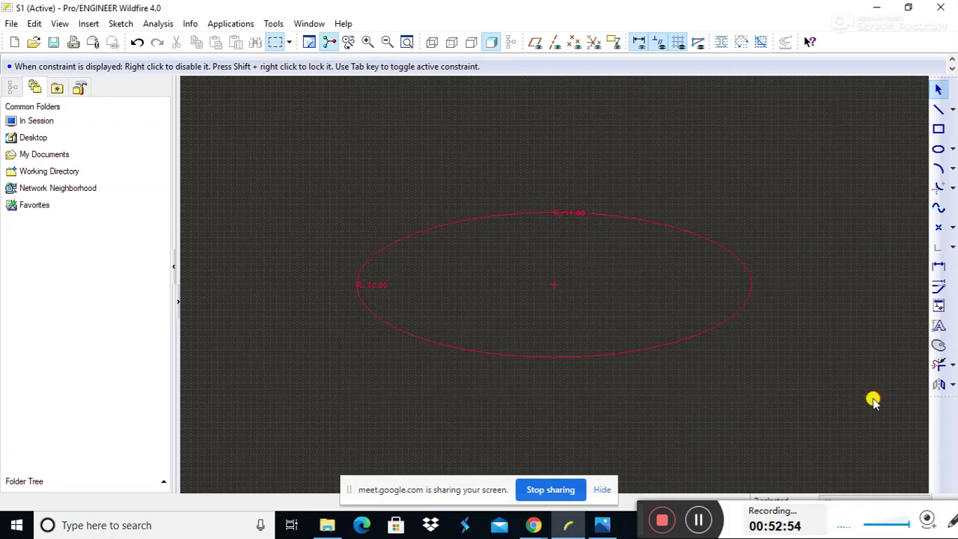
key(Delete)
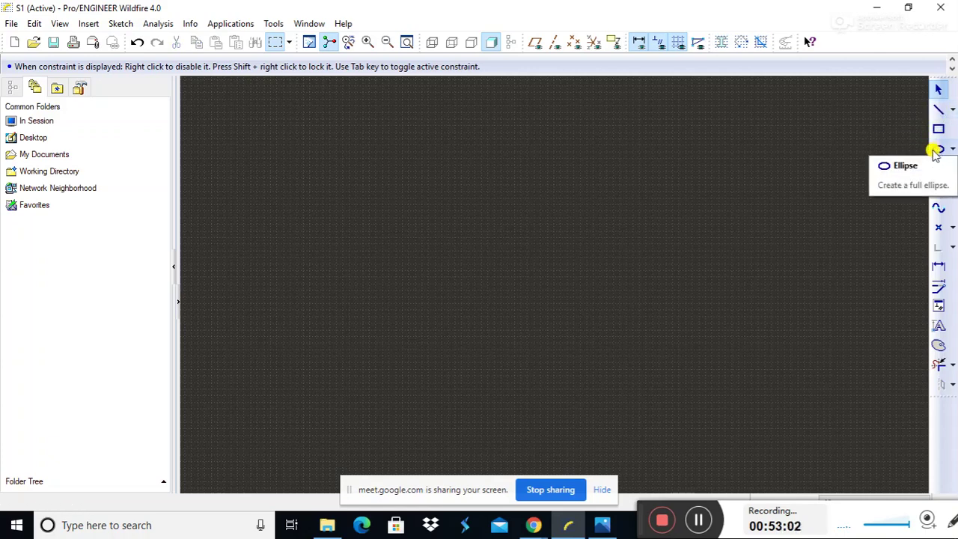
Switch to the Google Meet call window in Chrome.
drag(637, 499, 509, 262)
mouse_move(532, 527)
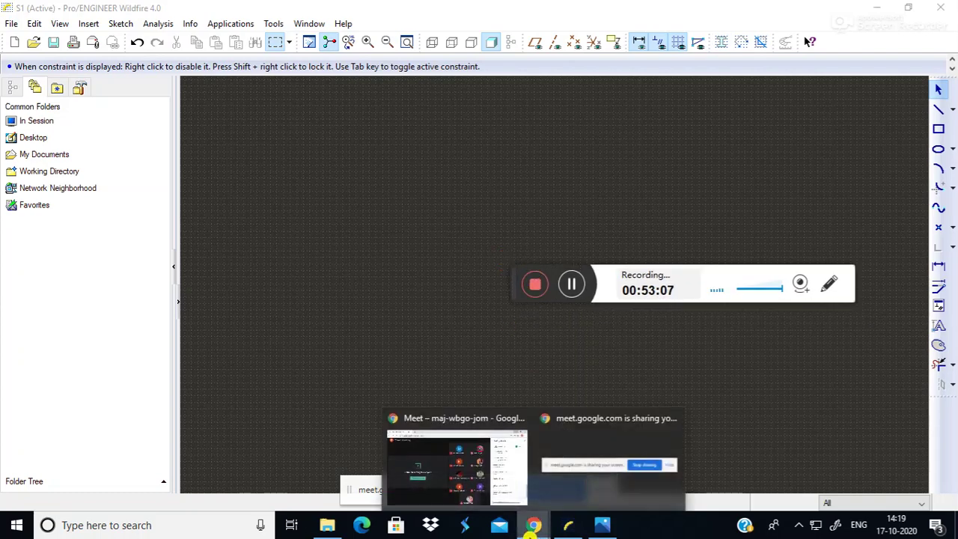
click(508, 464)
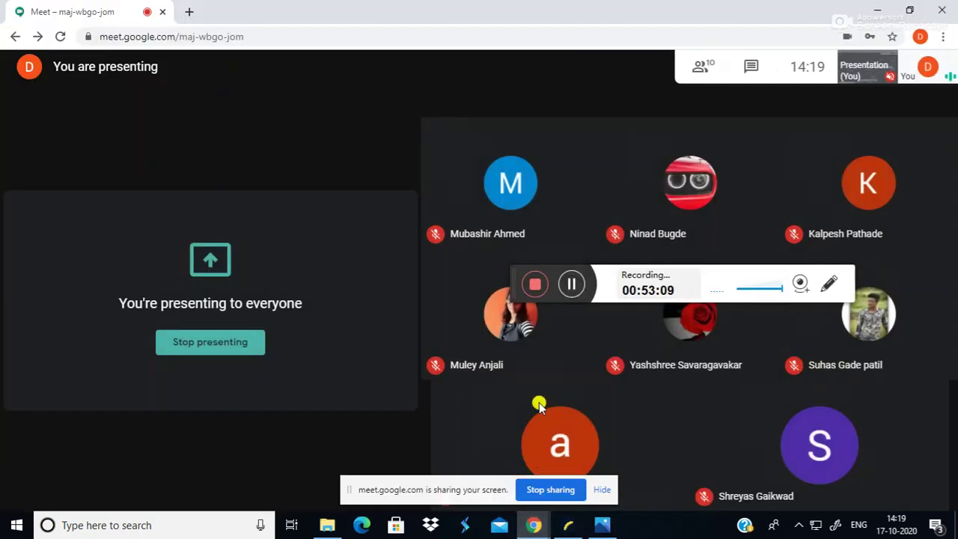